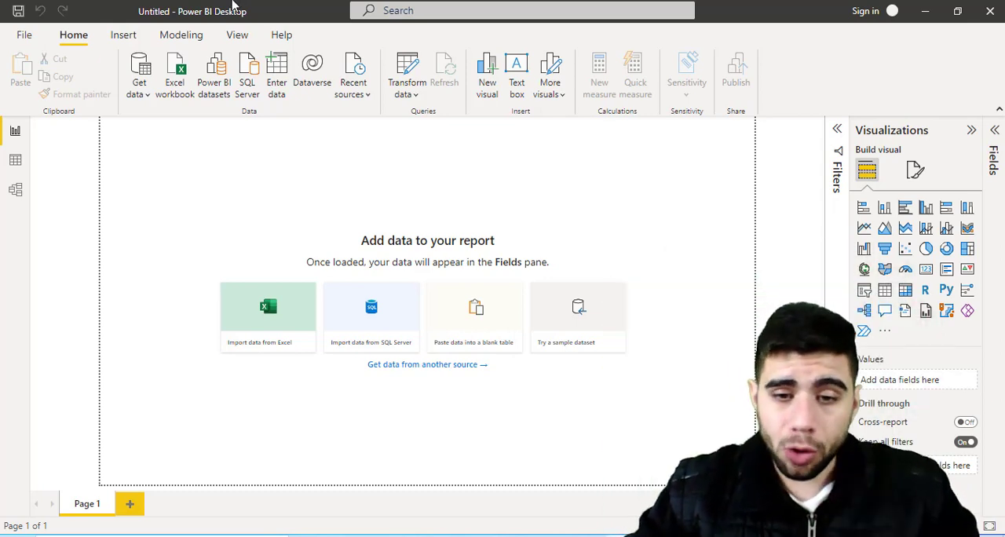
- Import the Shopping_CustomerData.csv file as a text/CSV source and open it for data transformation
{"action": "left_click", "coordinate": [587, 536]}
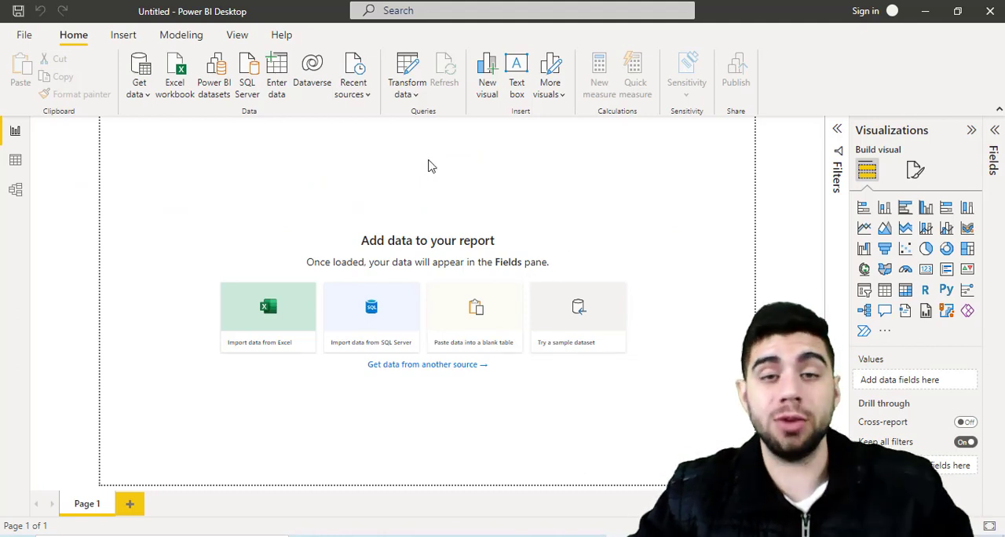
{"action": "left_click", "coordinate": [139, 92]}
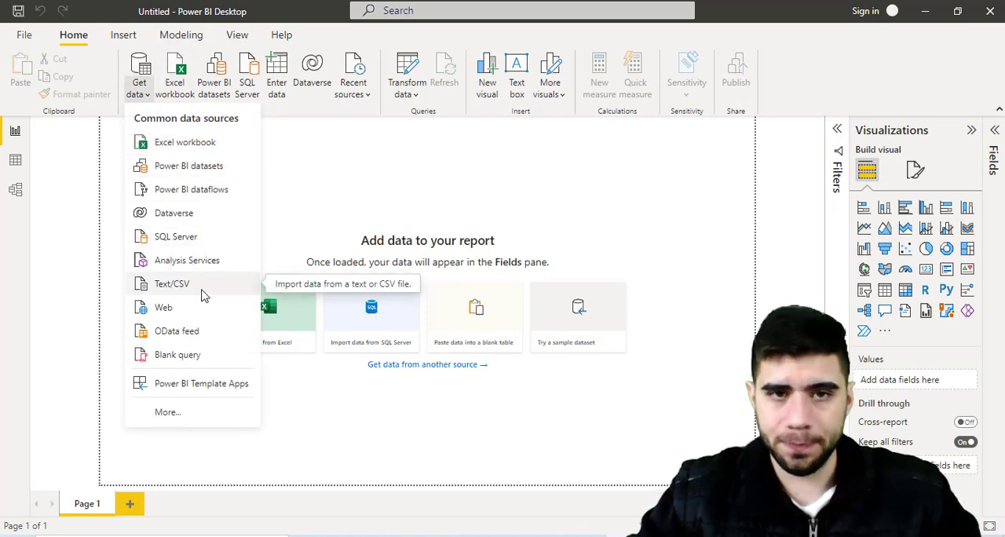
{"action": "left_click", "coordinate": [172, 284]}
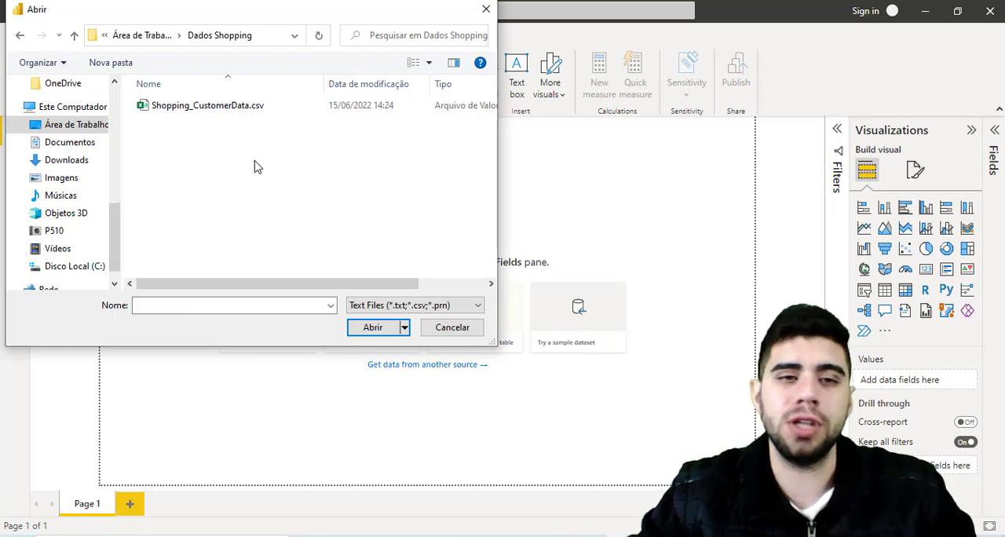
{"action": "left_click", "coordinate": [228, 113]}
{"action": "left_click", "coordinate": [374, 327]}
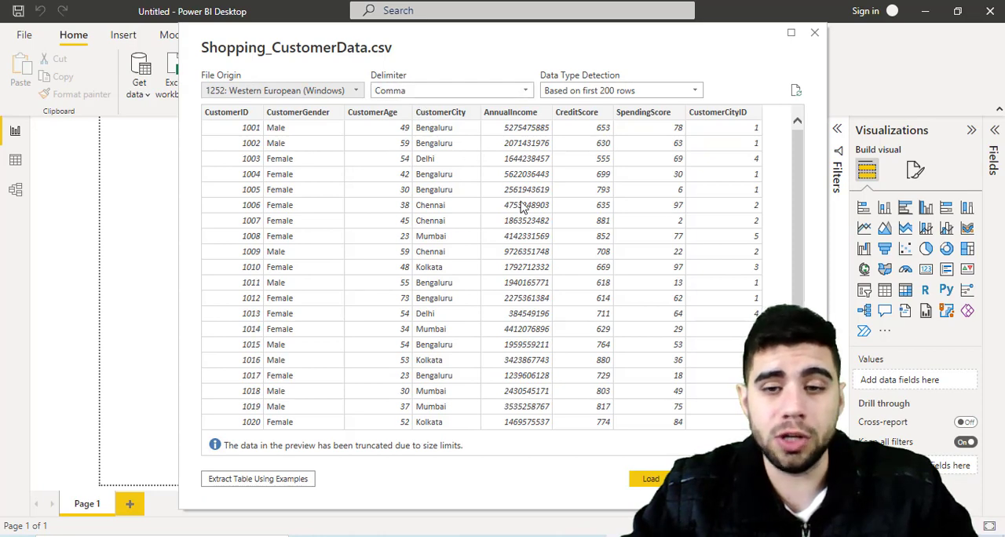
{"action": "left_click", "coordinate": [711, 478]}
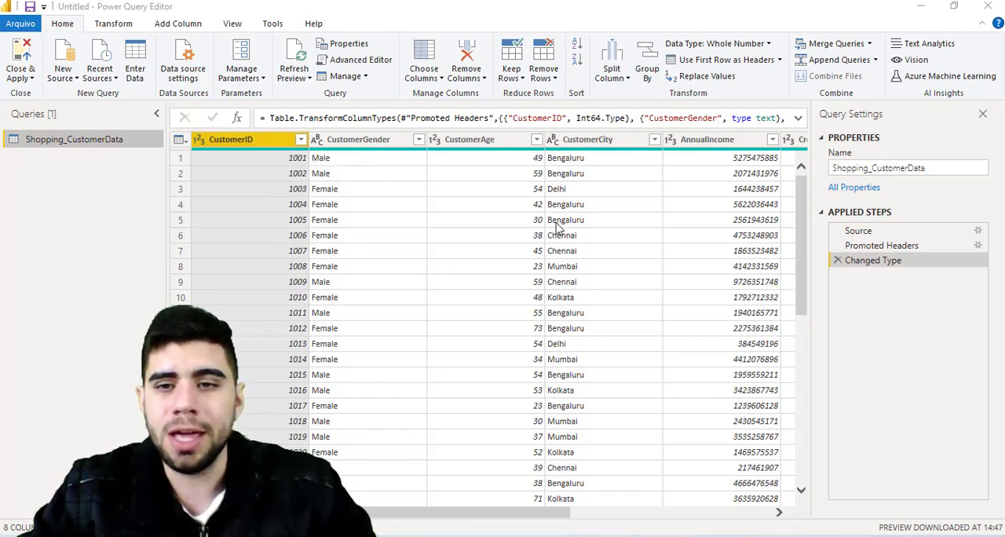
- Look through the rows of the Shopping_CustomerData query preview
{"action": "scroll", "coordinate": [678, 220], "scroll_direction": "down", "scroll_amount": 4}
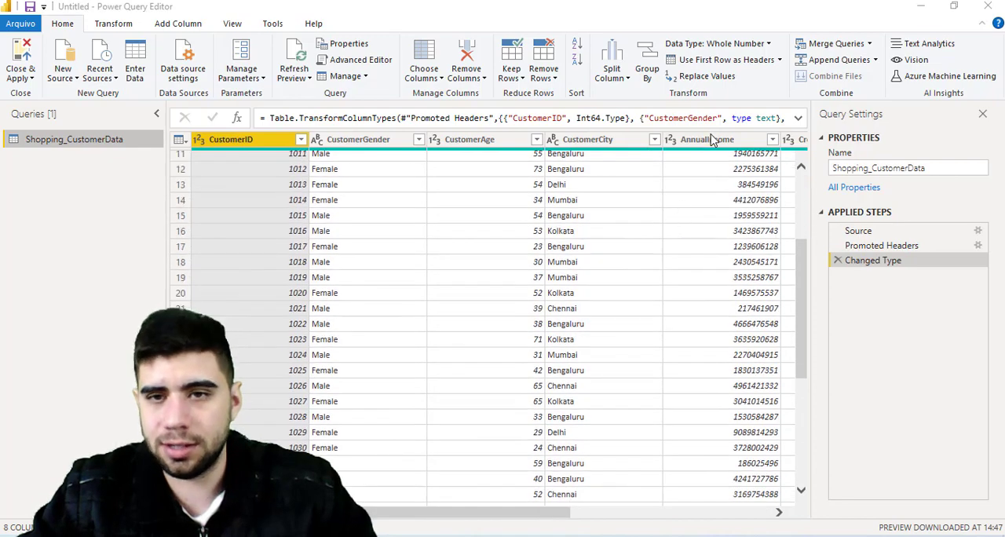
{"action": "scroll", "coordinate": [709, 247], "scroll_direction": "down", "scroll_amount": 19}
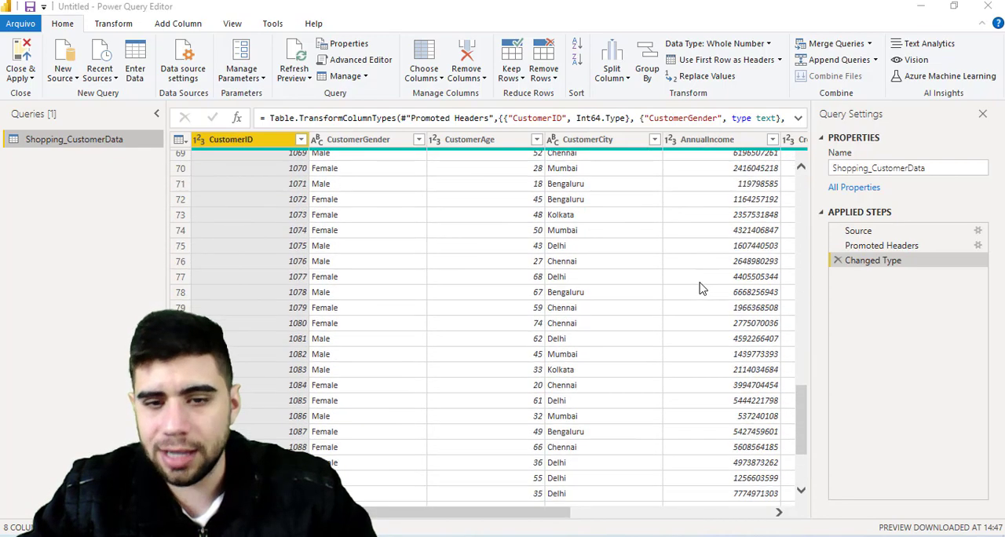
{"action": "scroll", "coordinate": [701, 288], "scroll_direction": "down", "scroll_amount": 13}
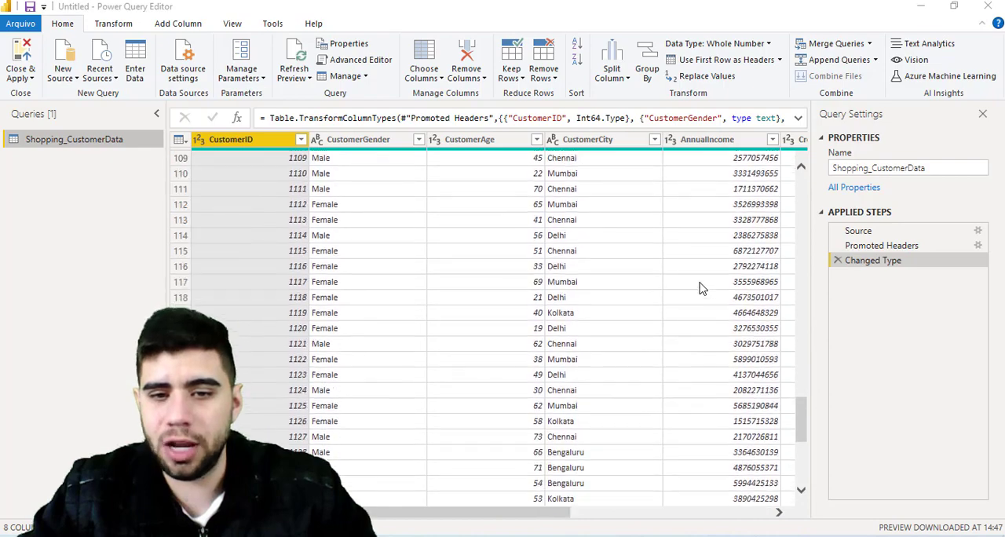
{"action": "scroll", "coordinate": [702, 288], "scroll_direction": "down", "scroll_amount": 6}
{"action": "scroll", "coordinate": [702, 288], "scroll_direction": "up", "scroll_amount": 20}
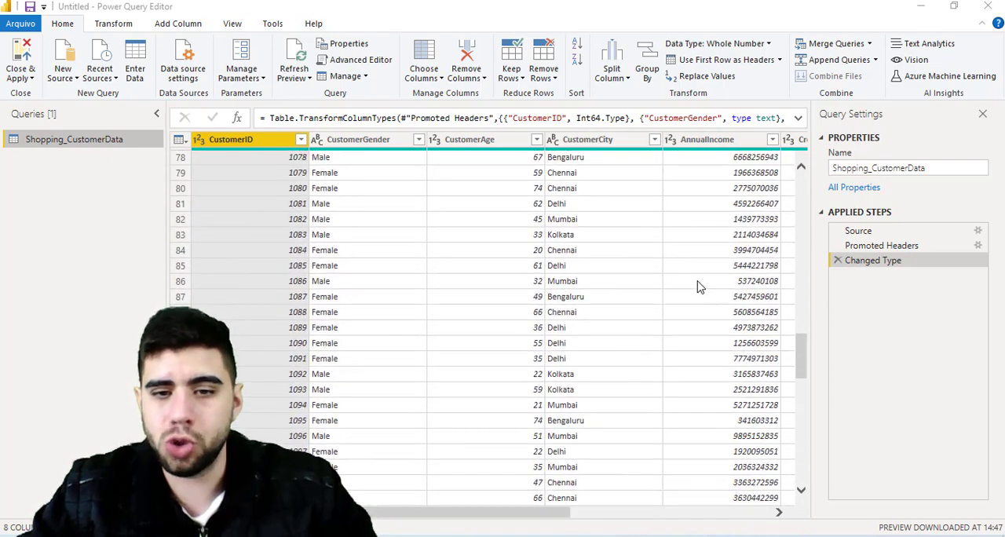
{"action": "scroll", "coordinate": [700, 281], "scroll_direction": "up", "scroll_amount": 11}
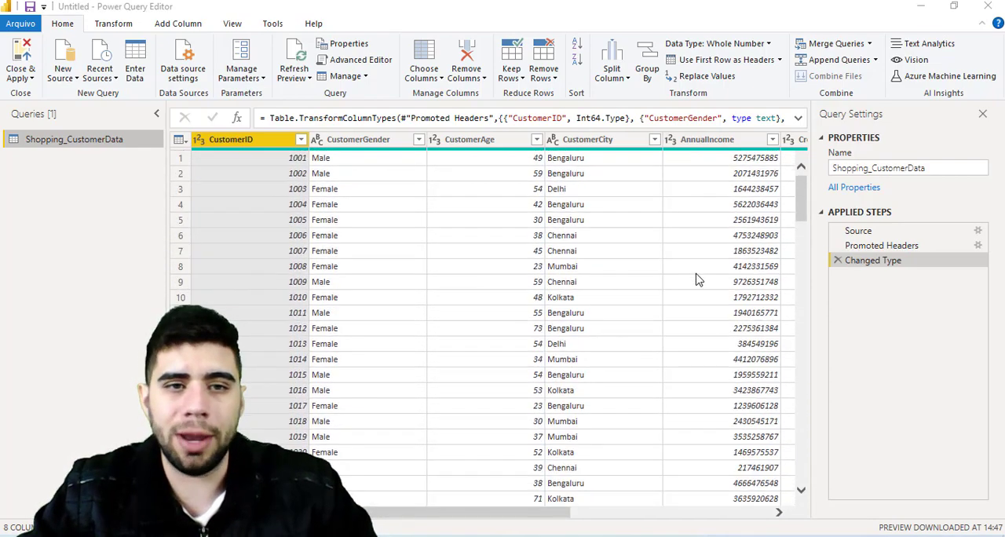
- Review the table's columns from CustomerGender through CustomerCityID to judge what each one contains
{"action": "left_click", "coordinate": [361, 140]}
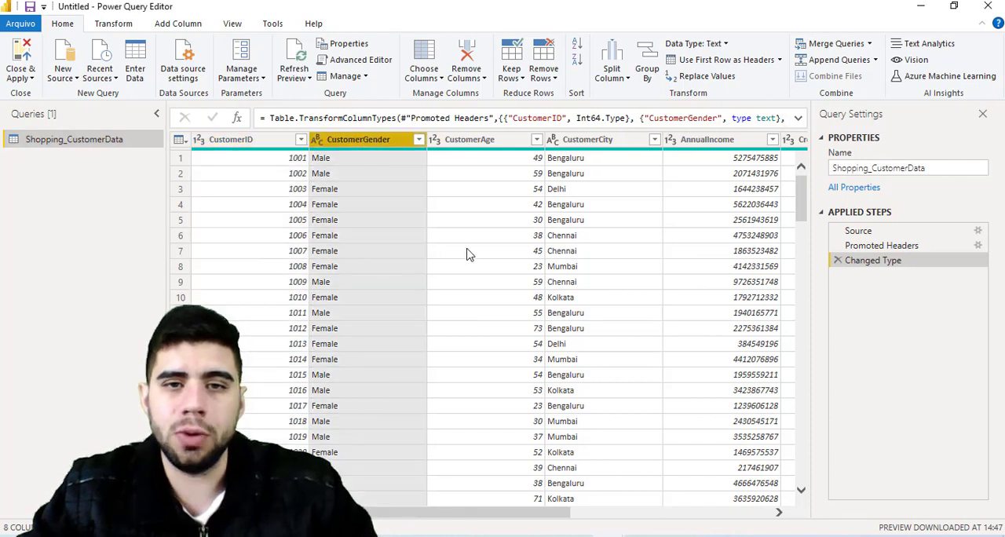
{"action": "left_click", "coordinate": [485, 142]}
{"action": "left_click", "coordinate": [613, 139]}
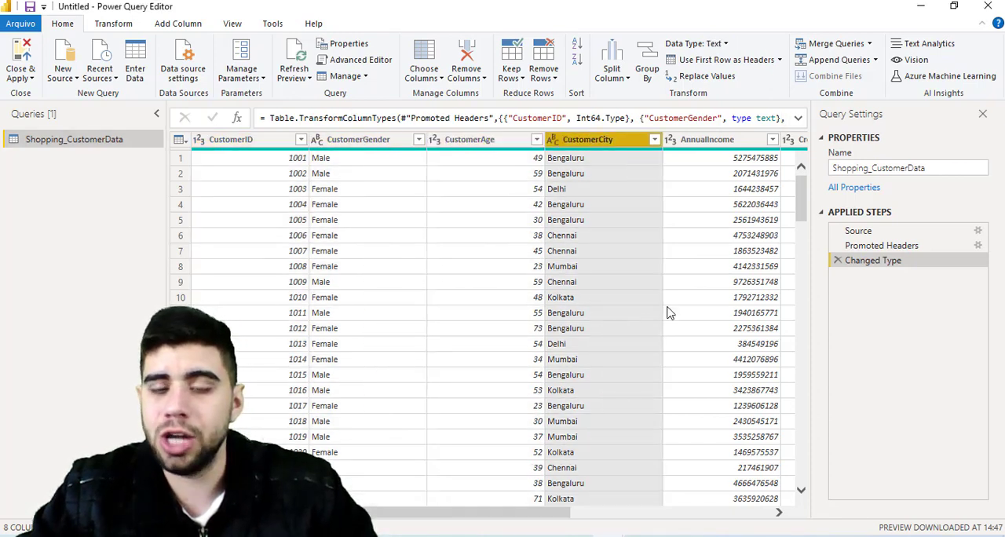
{"action": "left_click", "coordinate": [753, 141]}
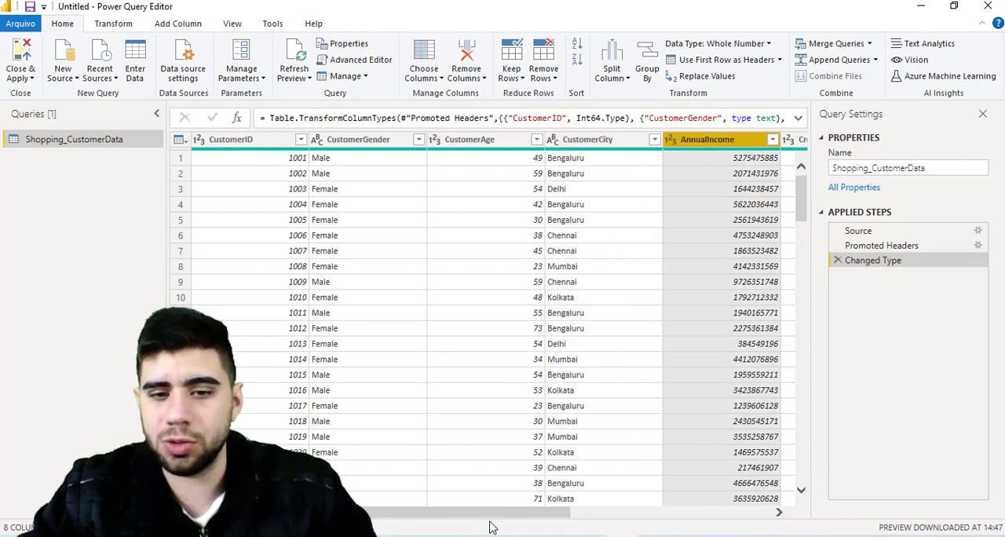
{"action": "left_click_drag", "start_coordinate": [497, 512], "coordinate": [607, 458]}
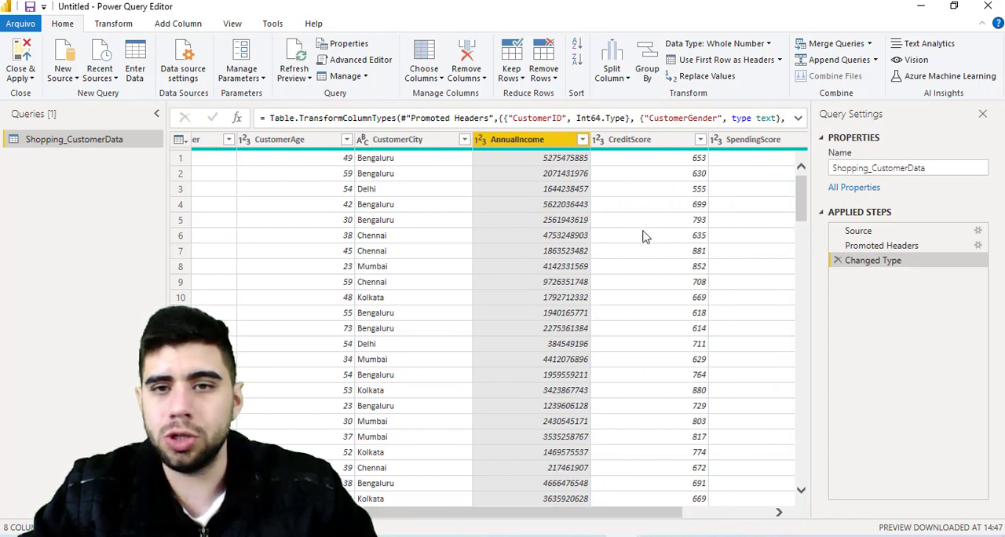
{"action": "left_click", "coordinate": [668, 148]}
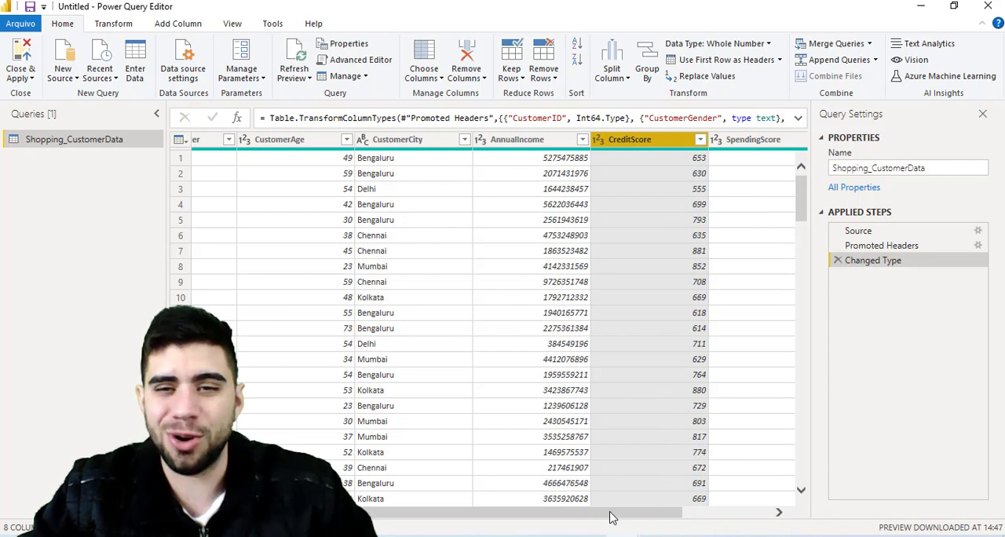
{"action": "left_click_drag", "start_coordinate": [608, 514], "coordinate": [676, 514]}
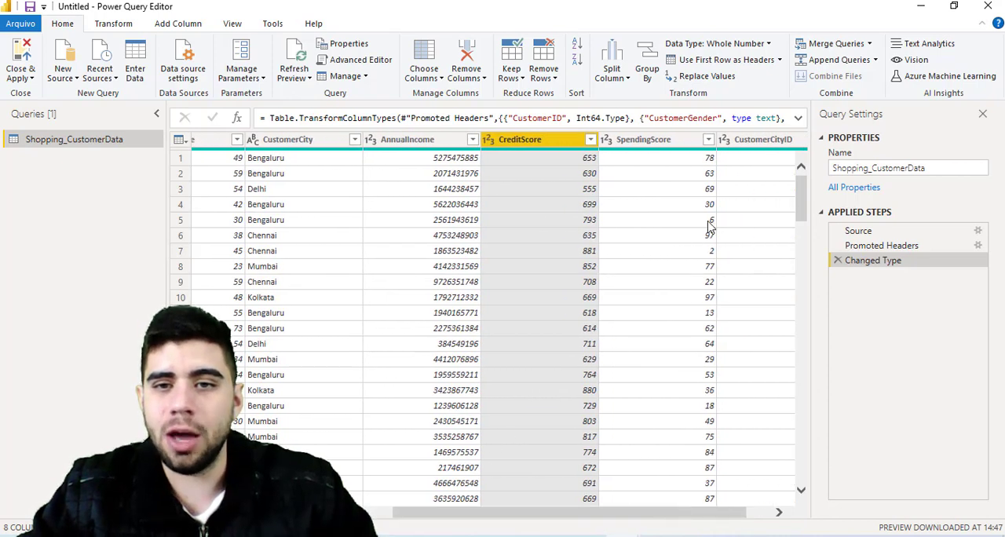
{"action": "left_click", "coordinate": [687, 143]}
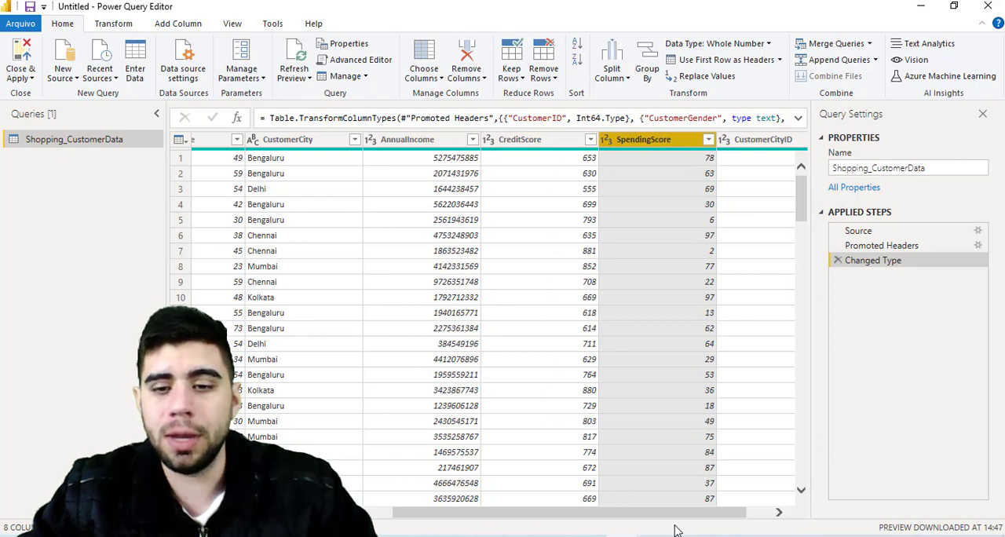
{"action": "left_click_drag", "start_coordinate": [687, 517], "coordinate": [710, 517]}
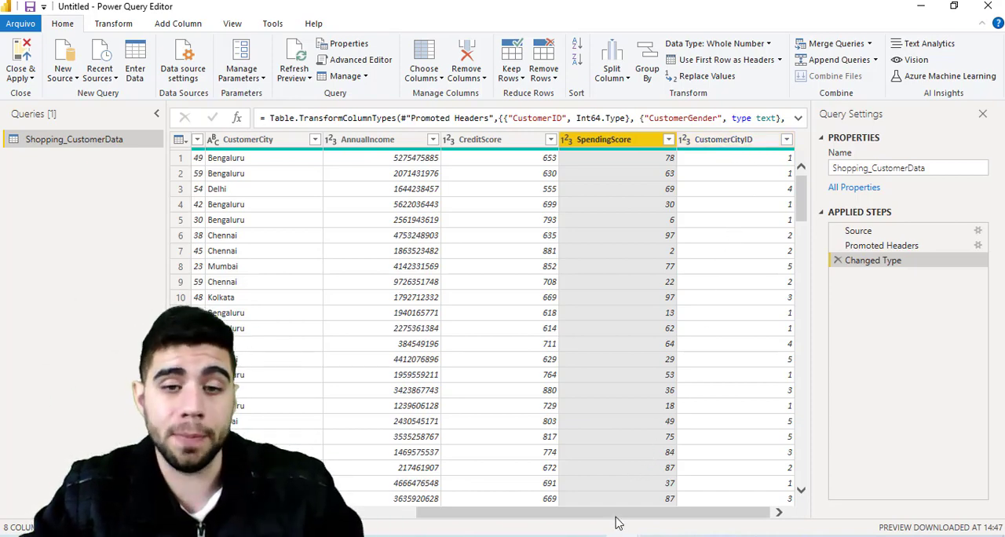
- Remove the CustomerID, SpendingScore and CustomerCityID columns from the table
{"action": "left_click_drag", "start_coordinate": [616, 523], "coordinate": [392, 520]}
{"action": "left_click", "coordinate": [265, 148]}
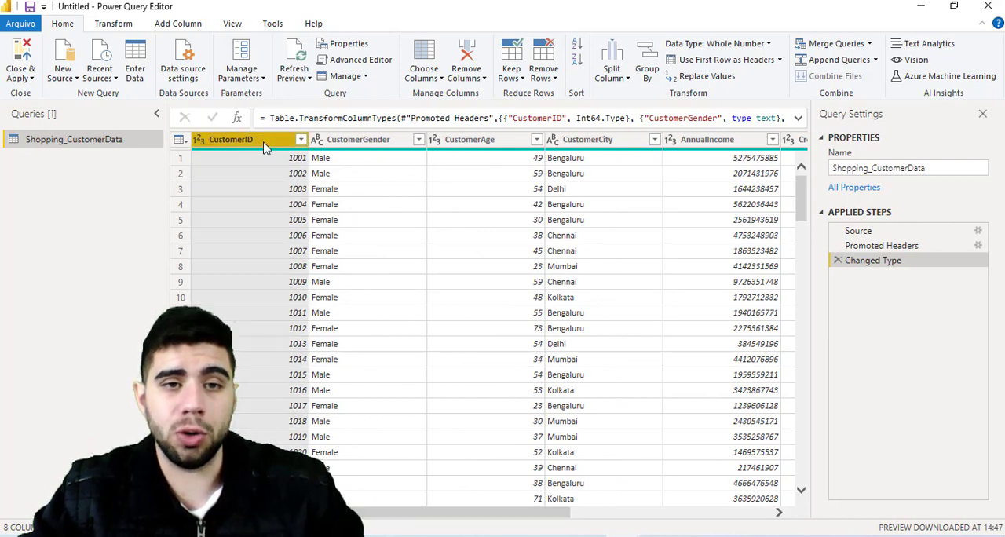
{"action": "left_click_drag", "start_coordinate": [493, 517], "coordinate": [699, 515]}
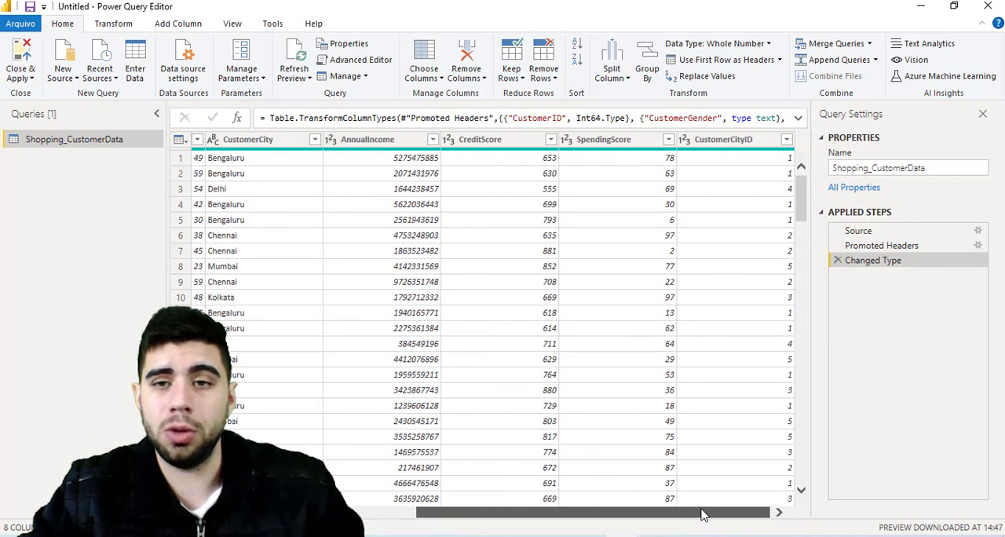
{"action": "left_click", "coordinate": [645, 140]}
{"action": "left_click", "coordinate": [750, 150], "text": "ctrl"}
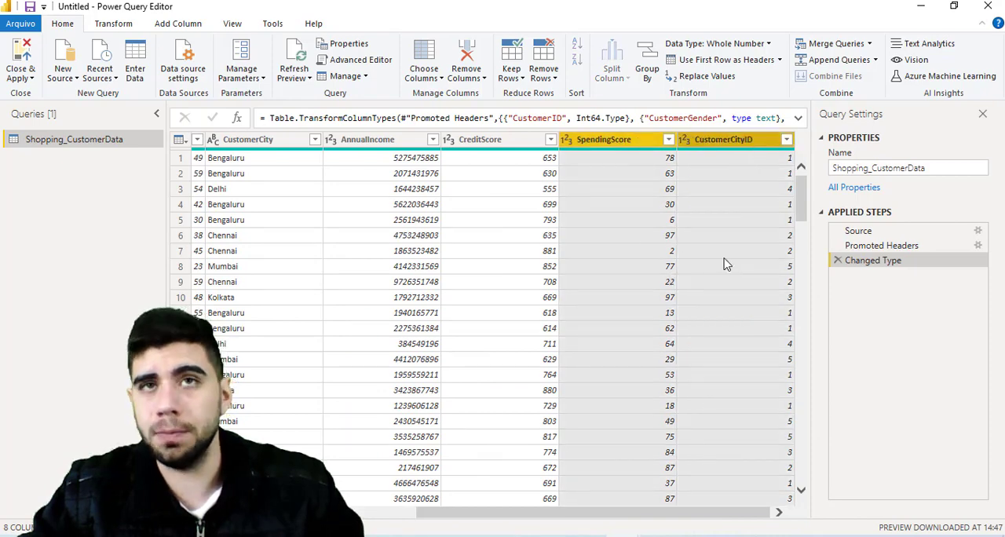
{"action": "right_click", "coordinate": [724, 145]}
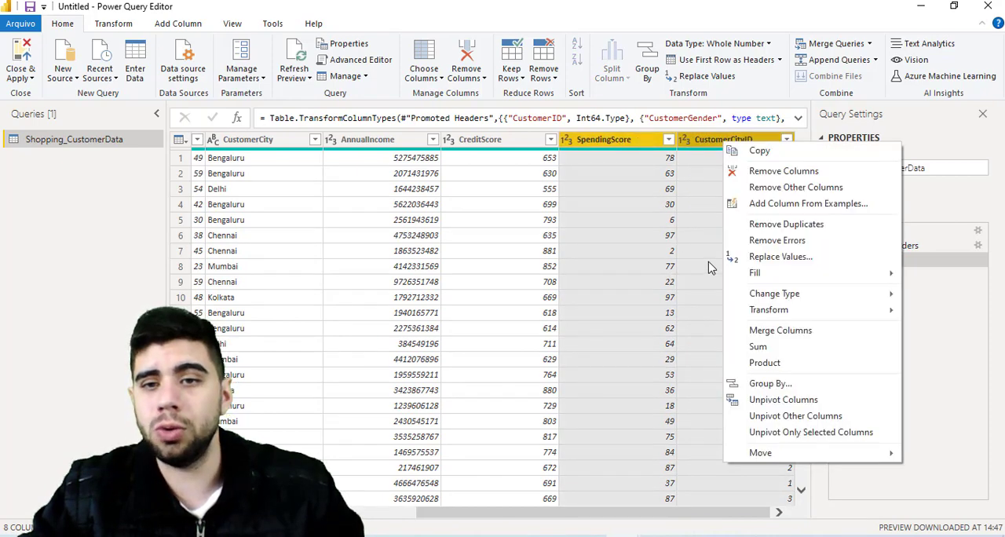
{"action": "left_click", "coordinate": [775, 173]}
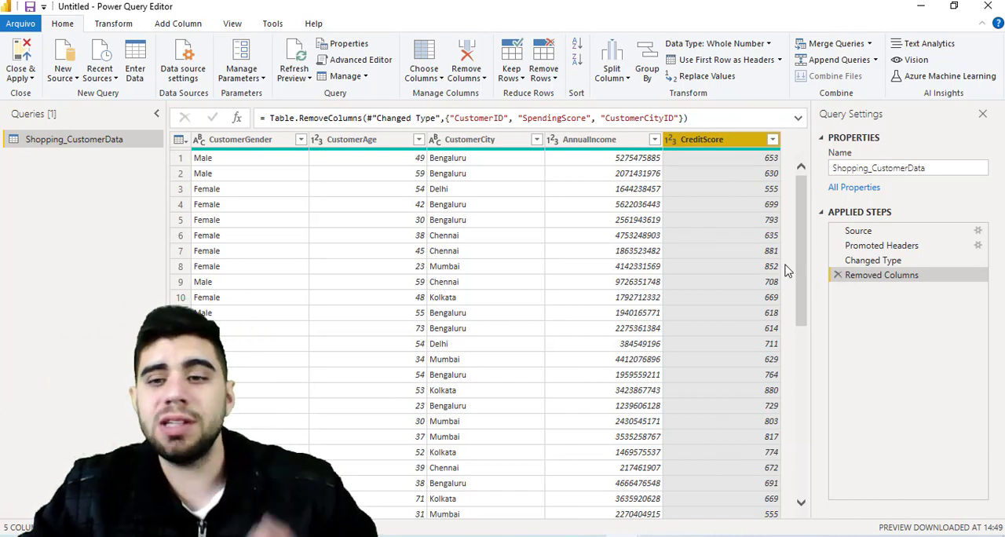
- Delete the Removed Columns and Changed Type entries from the query's applied steps
{"action": "left_click", "coordinate": [838, 275]}
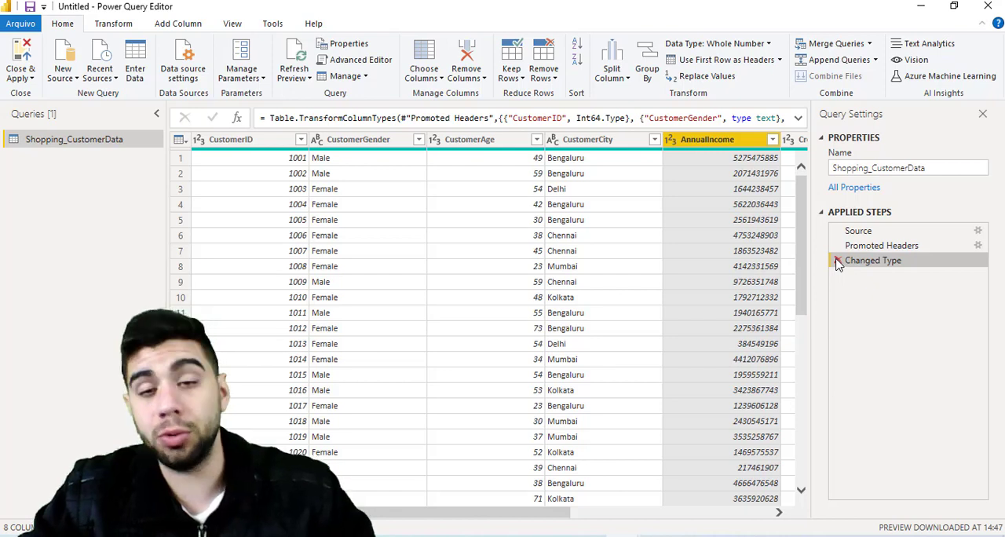
{"action": "left_click", "coordinate": [838, 261]}
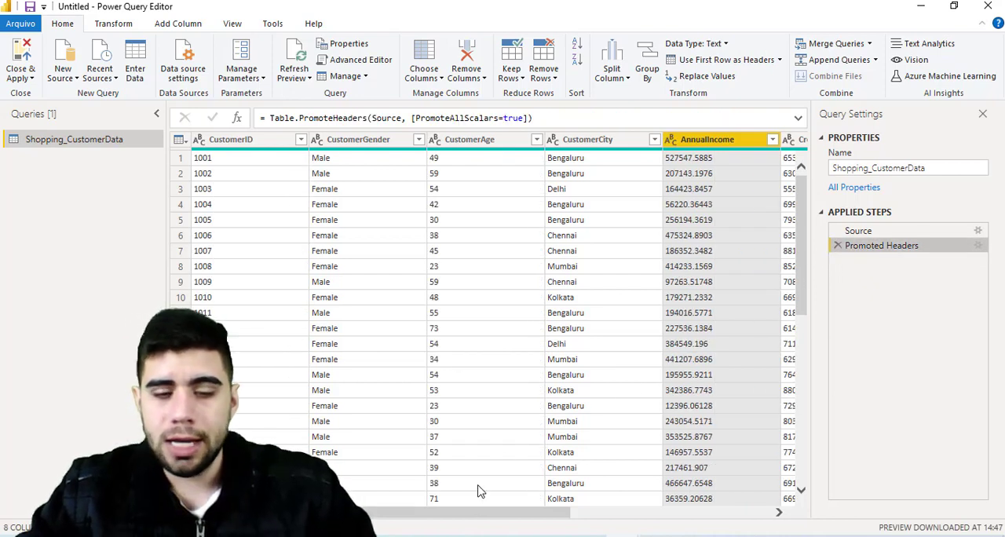
{"action": "left_click_drag", "start_coordinate": [496, 515], "coordinate": [542, 512]}
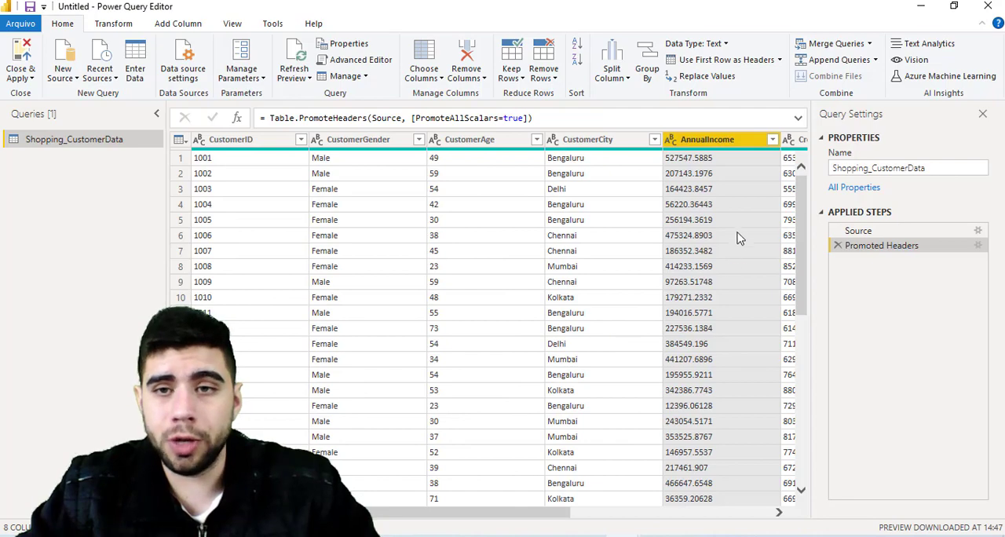
{"action": "right_click", "coordinate": [748, 146]}
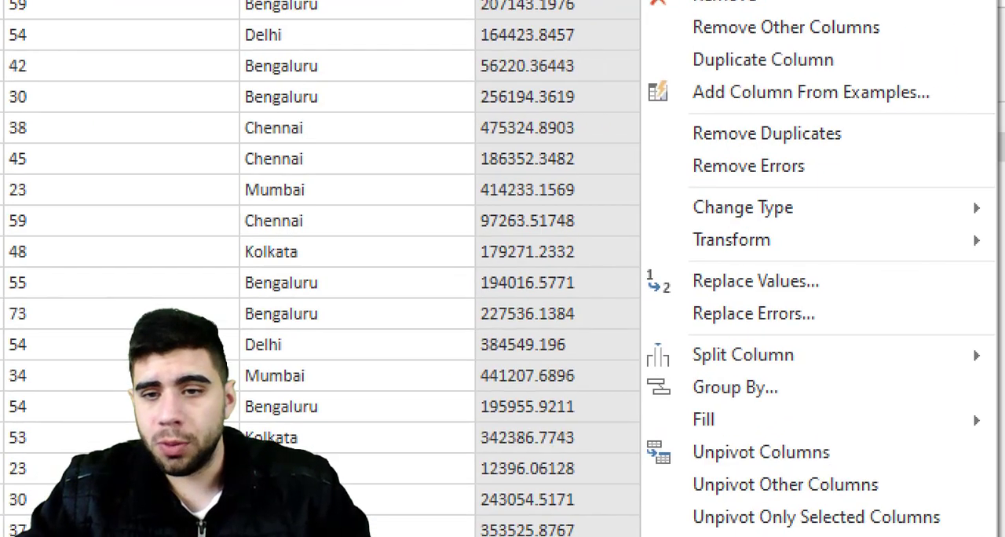
{"action": "left_click", "coordinate": [854, 319]}
{"action": "mouse_move", "coordinate": [546, 295]}
{"action": "left_mouse_down"}
{"action": "mouse_move", "coordinate": [644, 335]}
{"action": "mouse_move", "coordinate": [815, 323]}
{"action": "left_mouse_up"}
{"action": "key", "text": "Escape"}
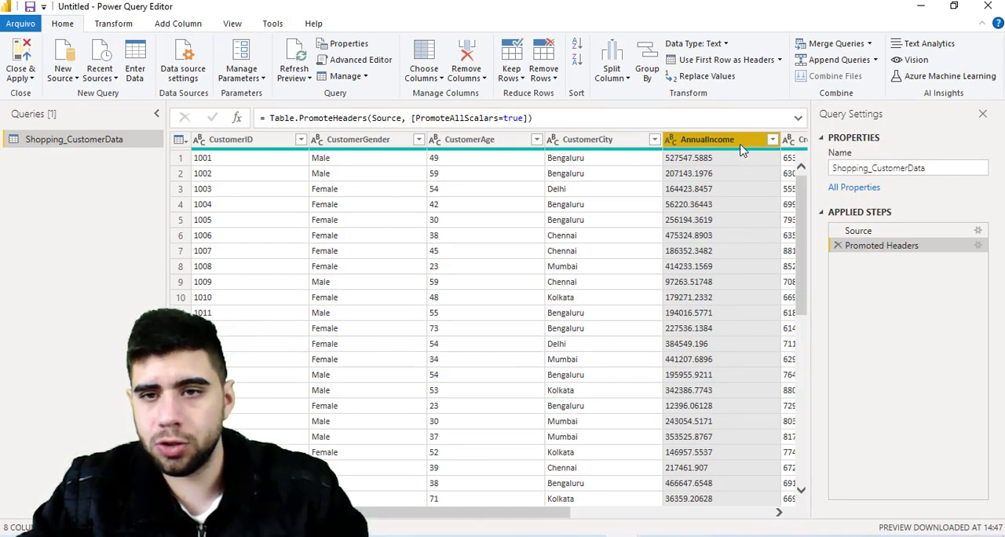
- Replace the value "." with "," in the AnnualIncome column
{"action": "right_click", "coordinate": [741, 145]}
{"action": "left_click", "coordinate": [795, 317]}
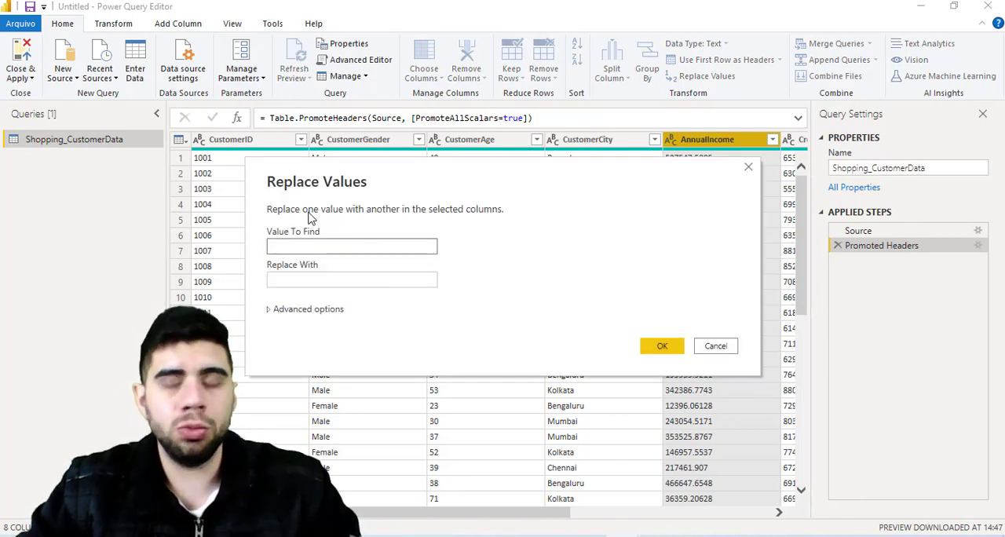
{"action": "type", "text": "."}
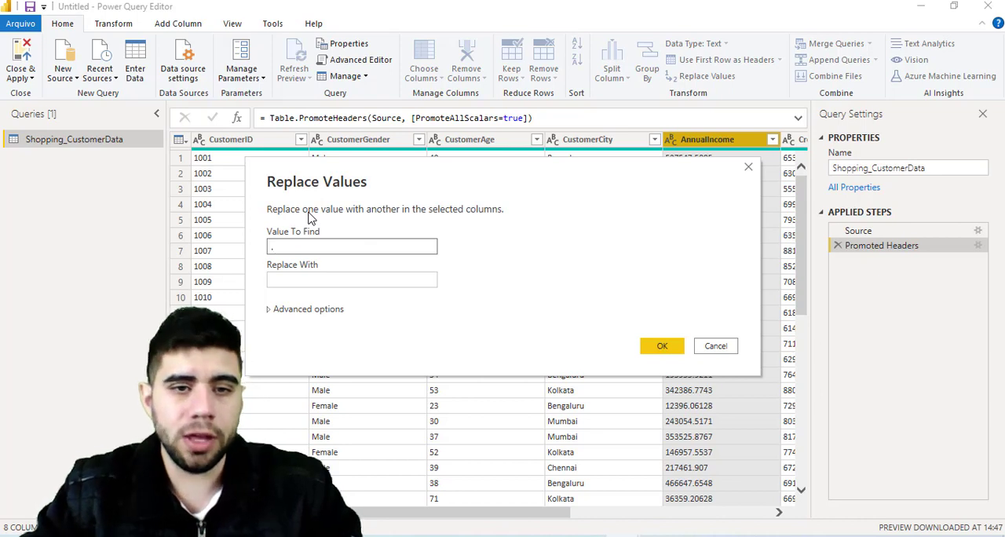
{"action": "left_click", "coordinate": [301, 284]}
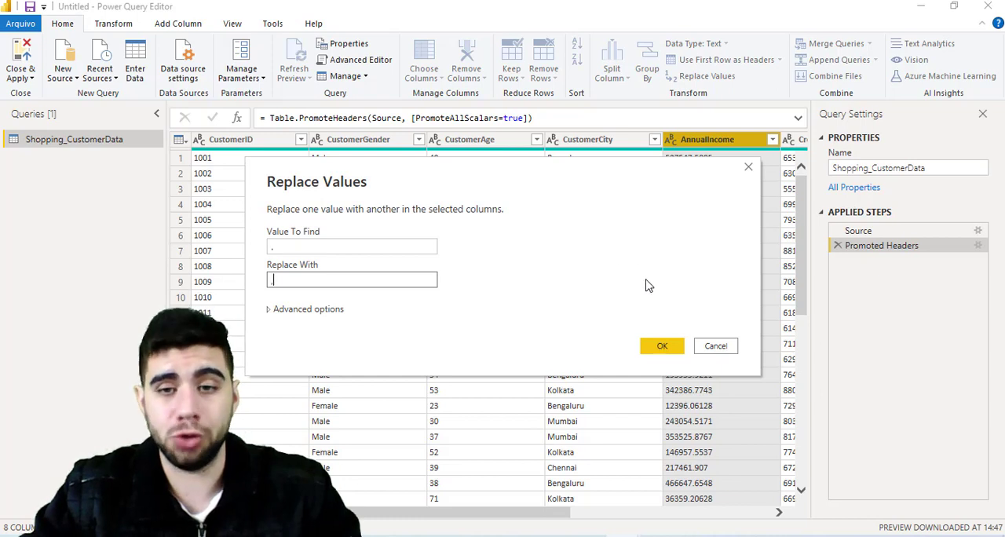
{"action": "left_click", "coordinate": [666, 354]}
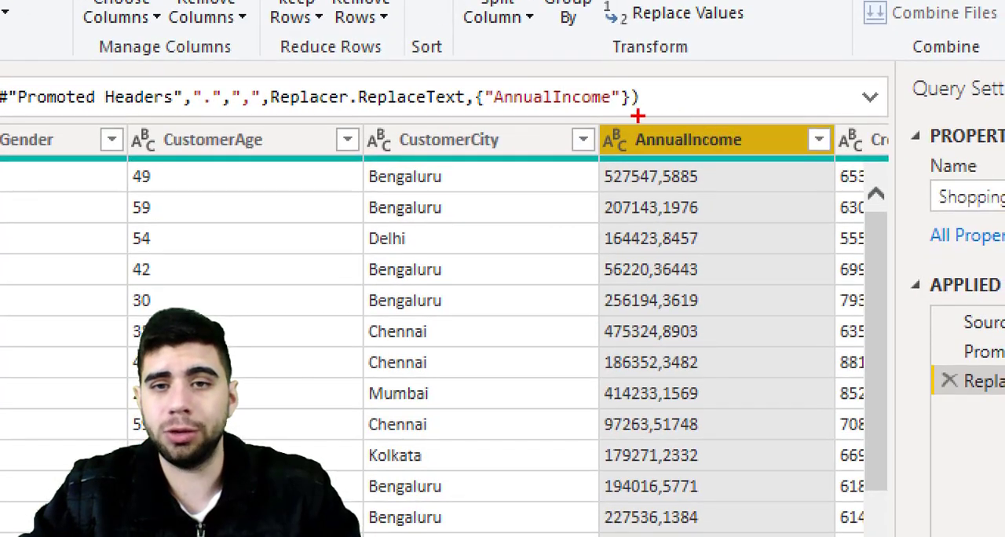
- Change the AnnualIncome column's data type to Fixed decimal number
{"action": "mouse_move", "coordinate": [595, 115]}
{"action": "left_mouse_down"}
{"action": "mouse_move", "coordinate": [639, 184]}
{"action": "mouse_move", "coordinate": [644, 162]}
{"action": "left_mouse_up"}
{"action": "key", "text": "Escape"}
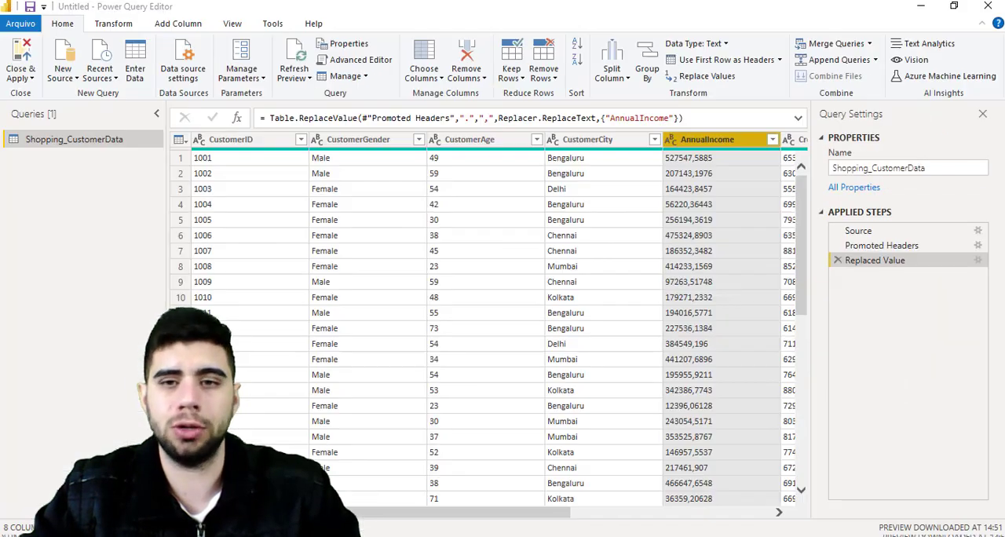
{"action": "left_click", "coordinate": [674, 140]}
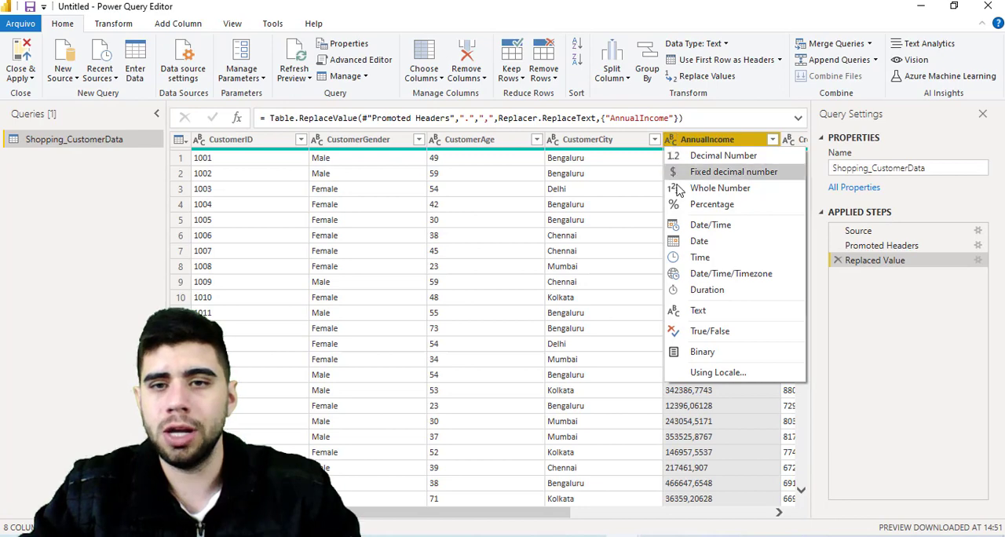
{"action": "left_click", "coordinate": [705, 172]}
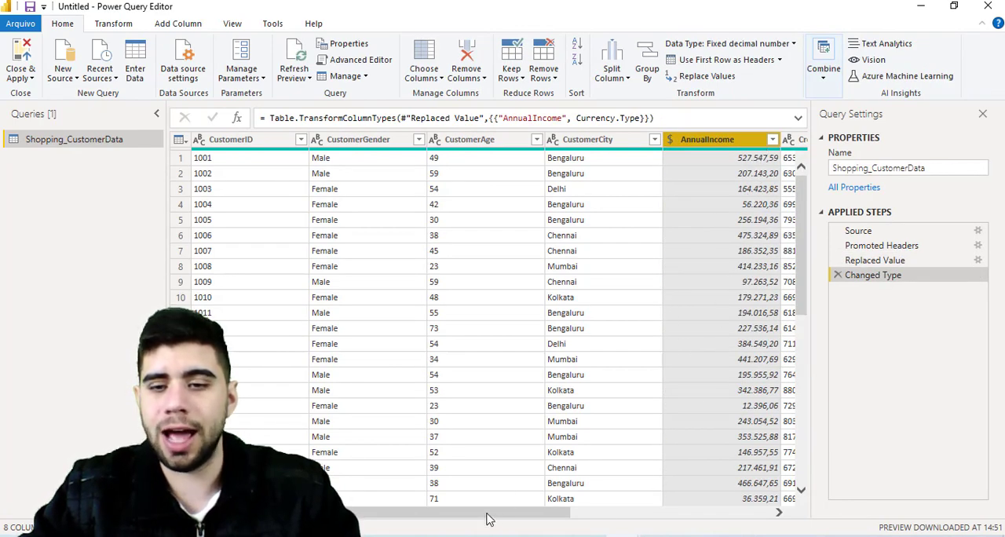
- Remove the CustomerID, SpendingScore and CustomerCityID columns from the Shopping_CustomerData query
{"action": "left_click_drag", "start_coordinate": [487, 519], "coordinate": [581, 514]}
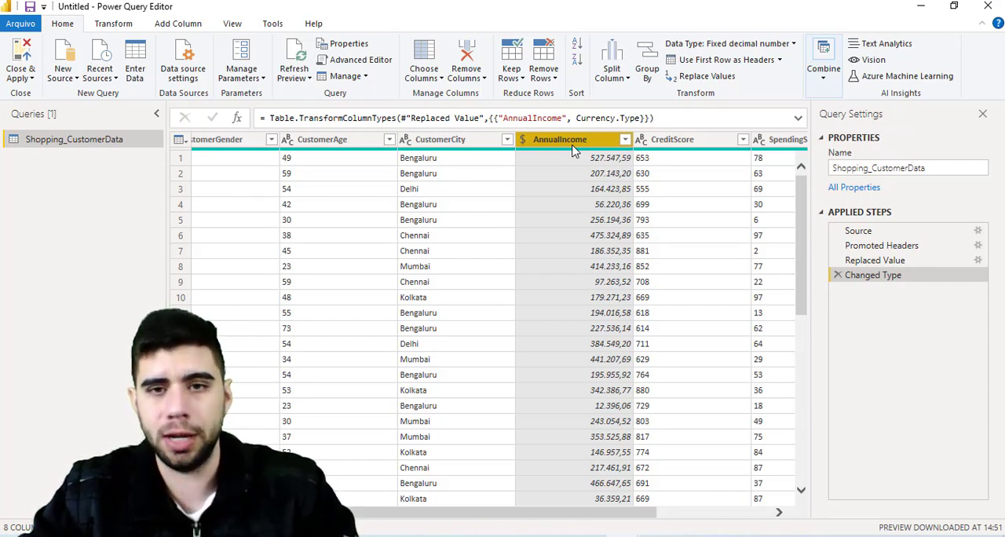
{"action": "left_click_drag", "start_coordinate": [478, 513], "coordinate": [340, 502]}
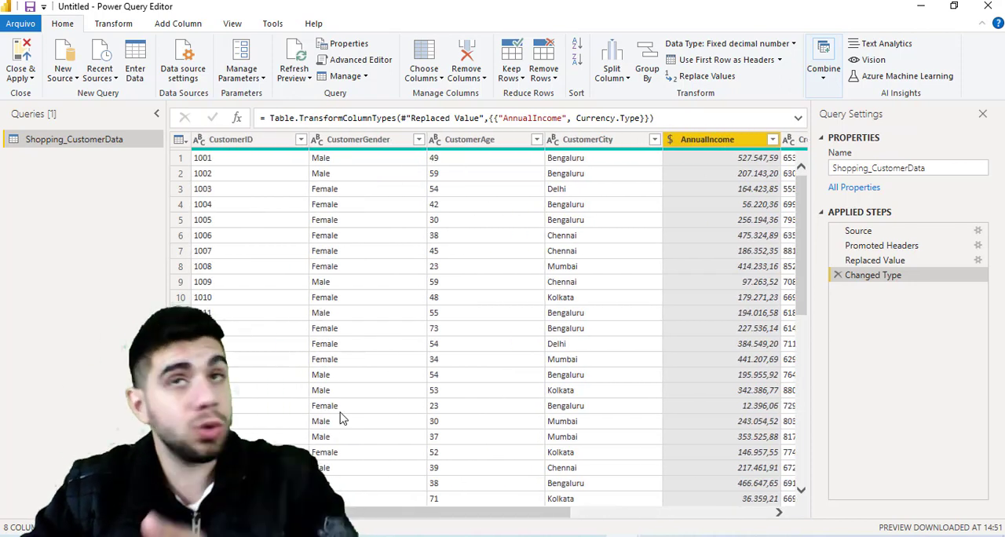
{"action": "left_click", "coordinate": [271, 139]}
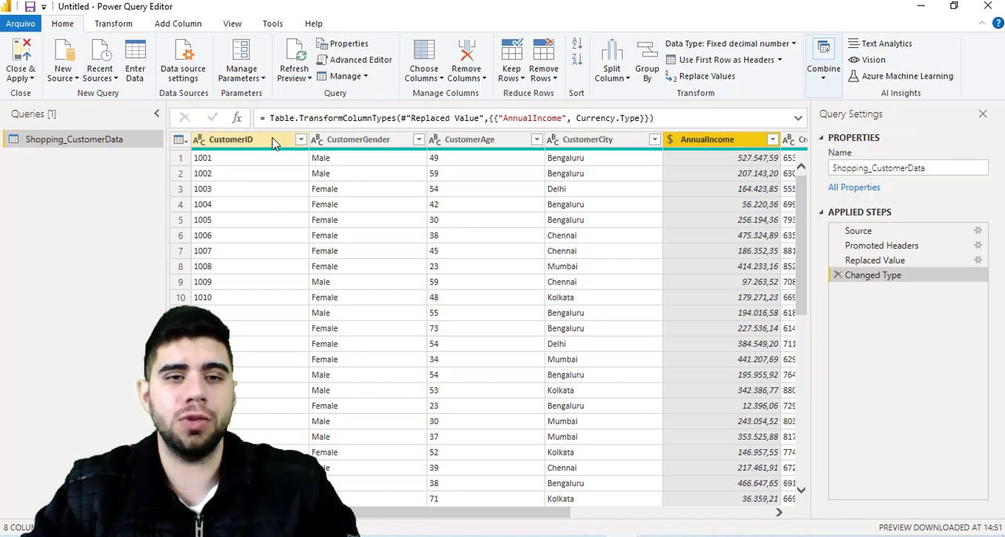
{"action": "left_click_drag", "start_coordinate": [374, 519], "coordinate": [597, 520]}
{"action": "left_click", "coordinate": [628, 140]}
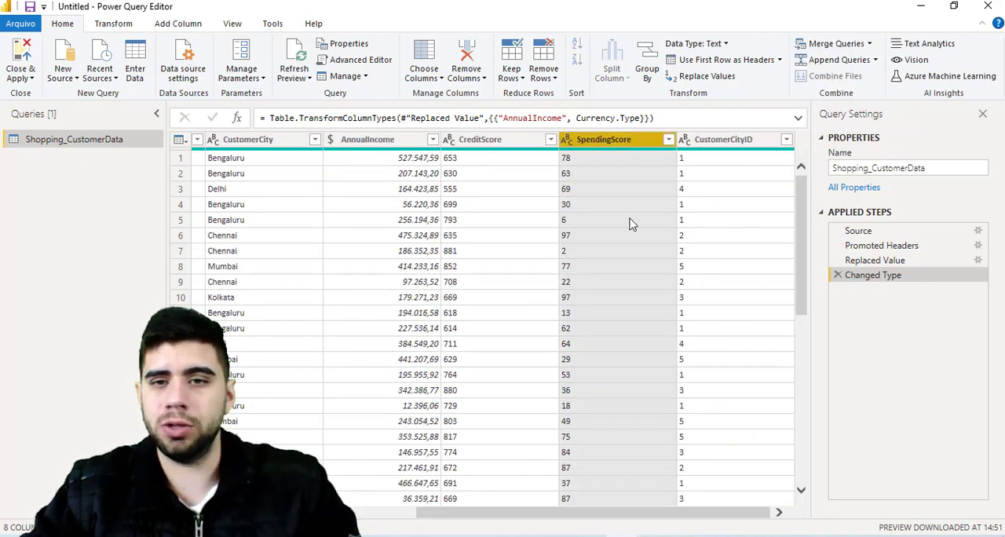
{"action": "left_click", "coordinate": [733, 141], "text": "ctrl"}
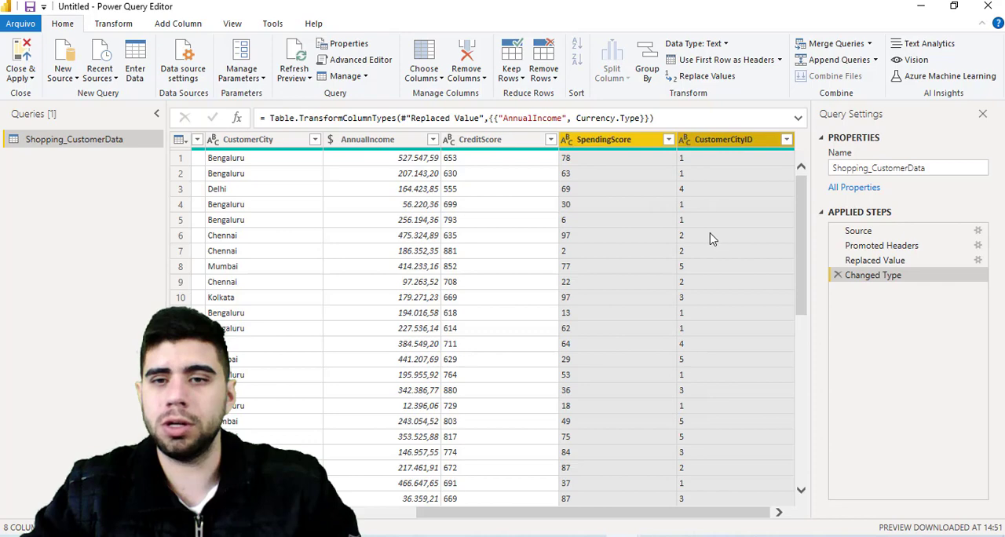
{"action": "right_click", "coordinate": [743, 141]}
{"action": "left_click", "coordinate": [759, 172]}
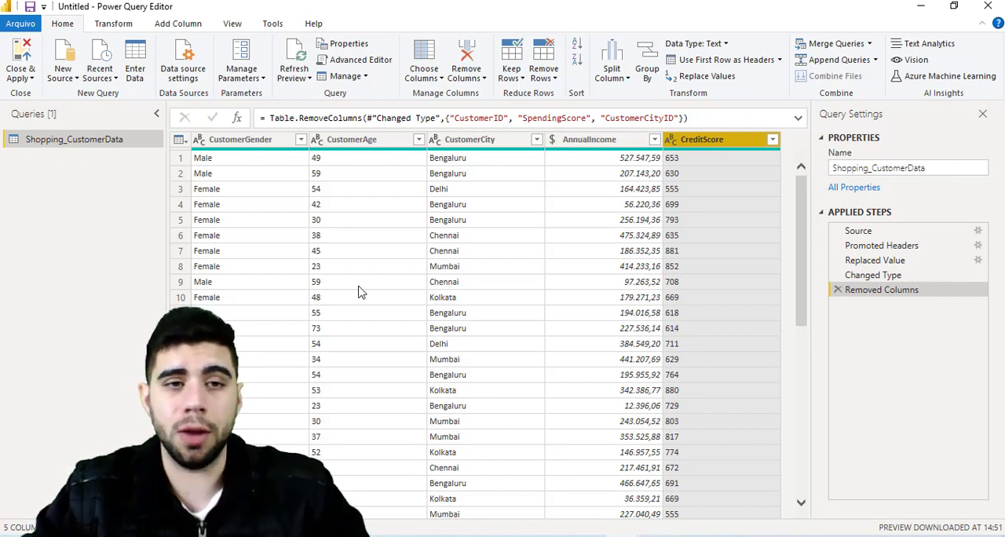
- Change the CustomerAge column's data type to Whole Number
{"action": "left_click", "coordinate": [233, 144]}
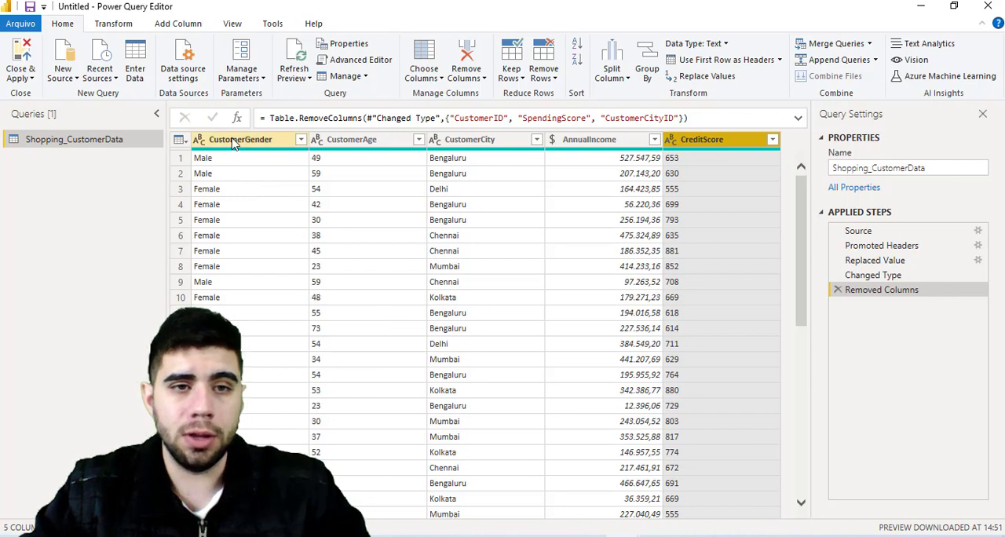
{"action": "left_click", "coordinate": [363, 145]}
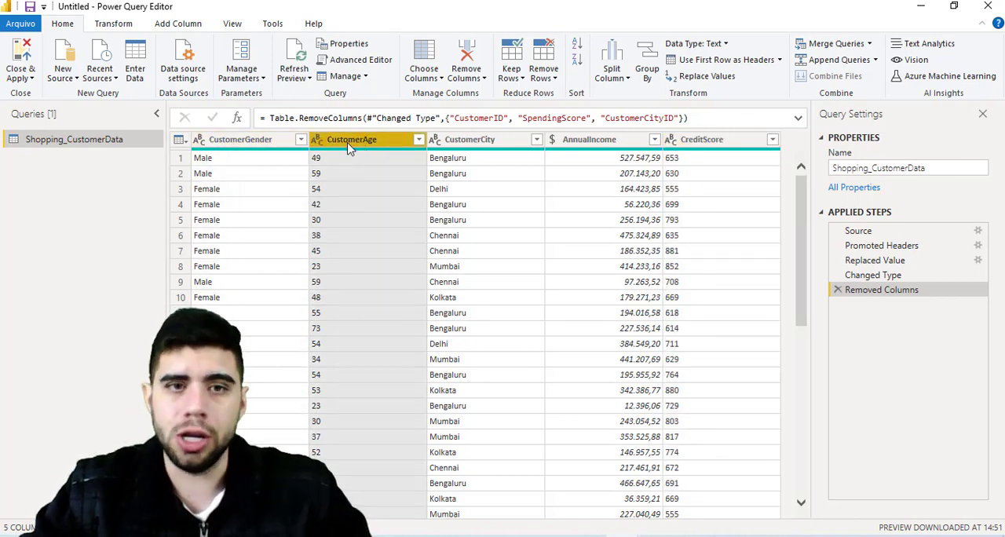
{"action": "left_click", "coordinate": [317, 140]}
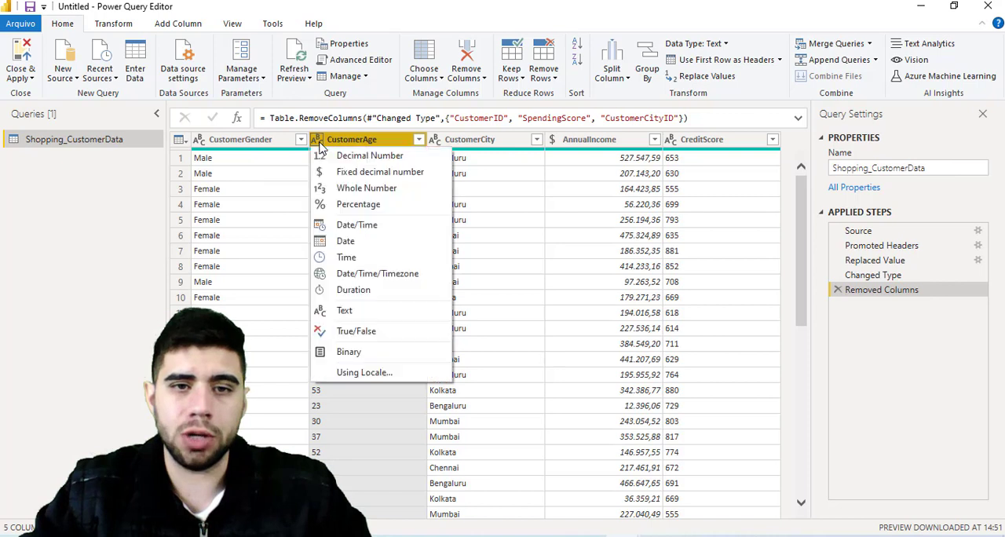
{"action": "left_click", "coordinate": [366, 187]}
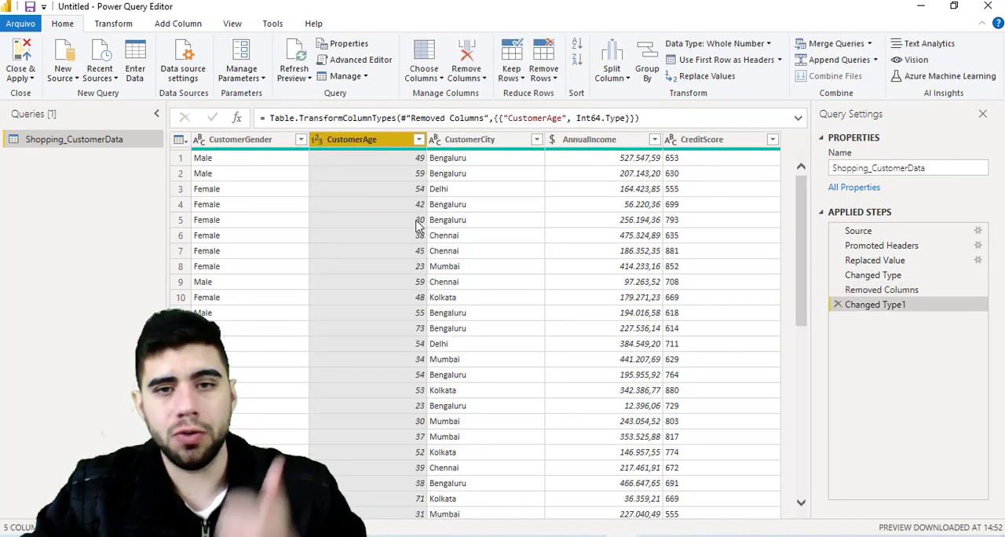
- Change the CreditScore column's data type to Whole Number
{"action": "left_click", "coordinate": [487, 140]}
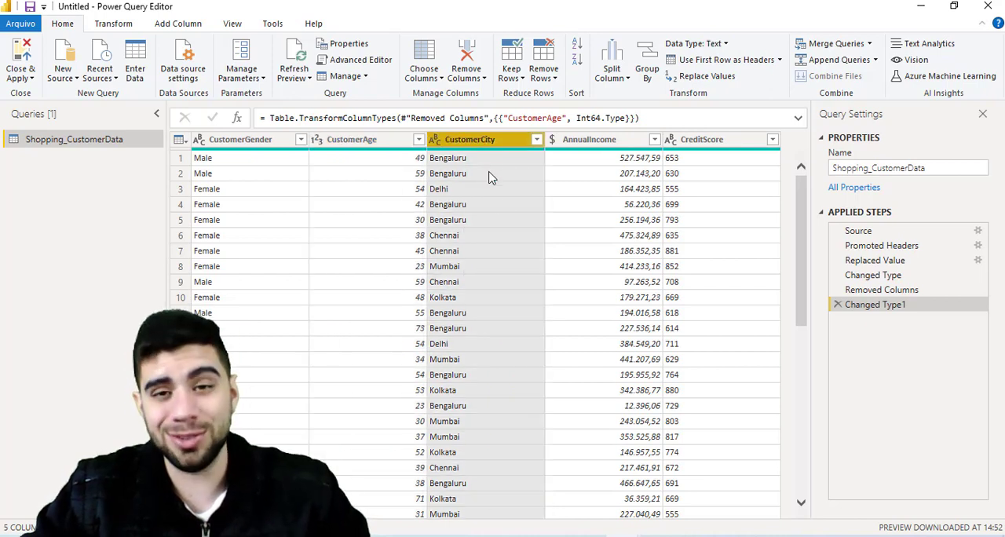
{"action": "left_click", "coordinate": [617, 143]}
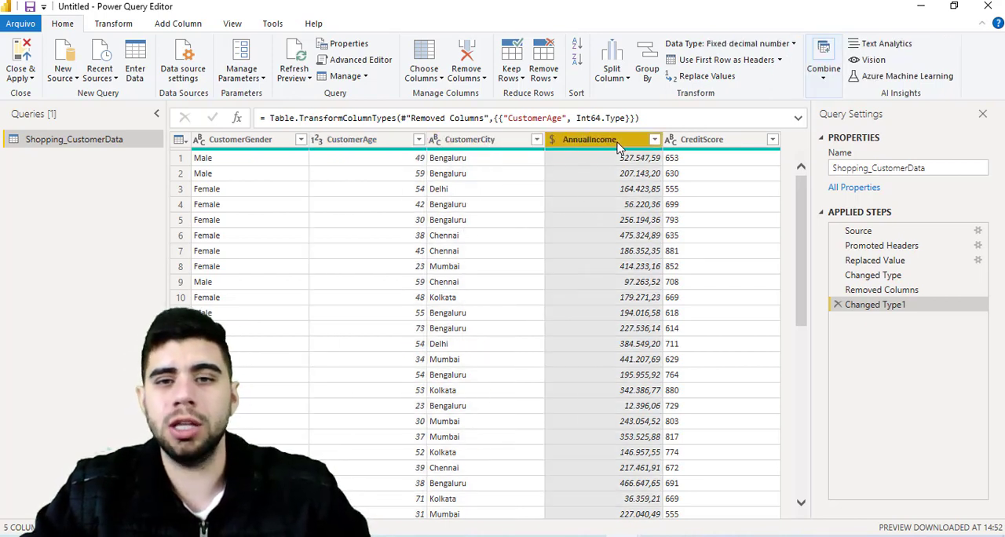
{"action": "left_click", "coordinate": [707, 145]}
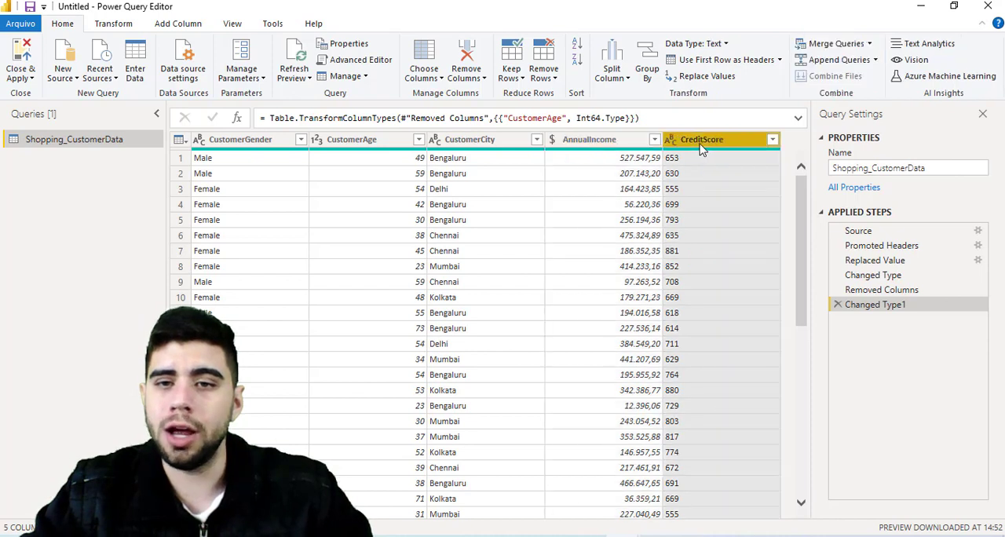
{"action": "left_click", "coordinate": [671, 146]}
{"action": "left_click", "coordinate": [702, 188]}
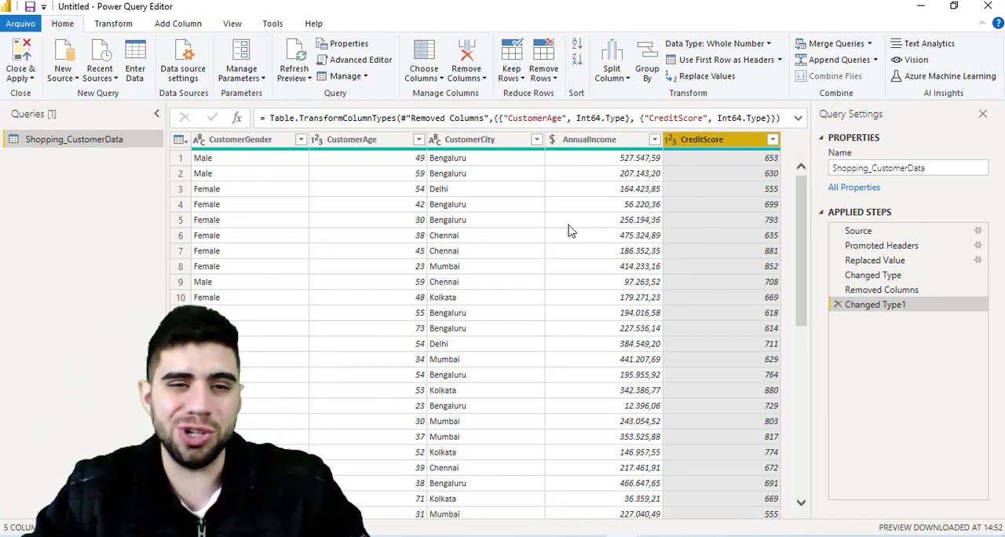
- Rename the CustomerGender column to "Gênero"
{"action": "double_click", "coordinate": [264, 140]}
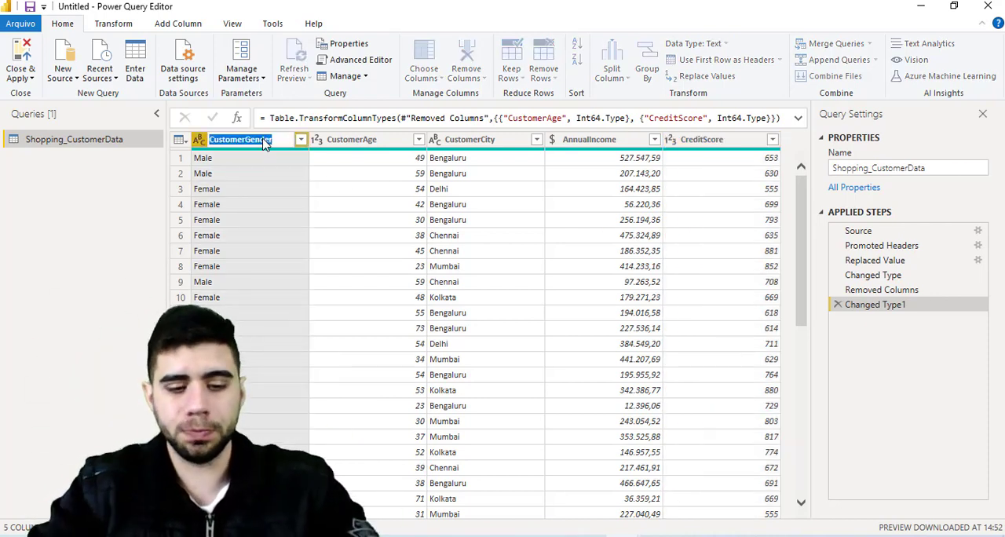
{"action": "type", "text": "Gêne"}
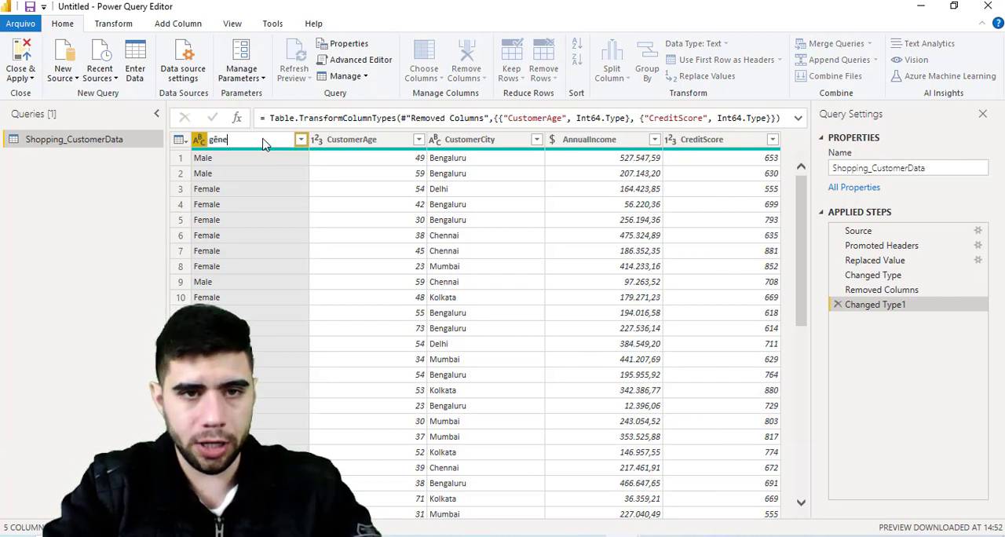
{"action": "key", "text": "BackSpace"}
{"action": "key", "text": "BackSpace"}
{"action": "key", "text": "BackSpace"}
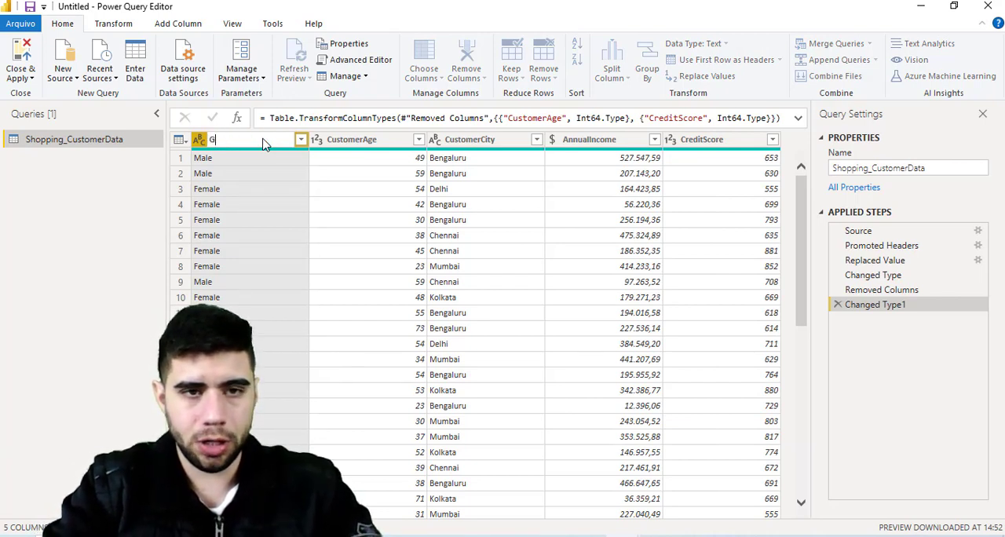
{"action": "key", "text": "Return"}
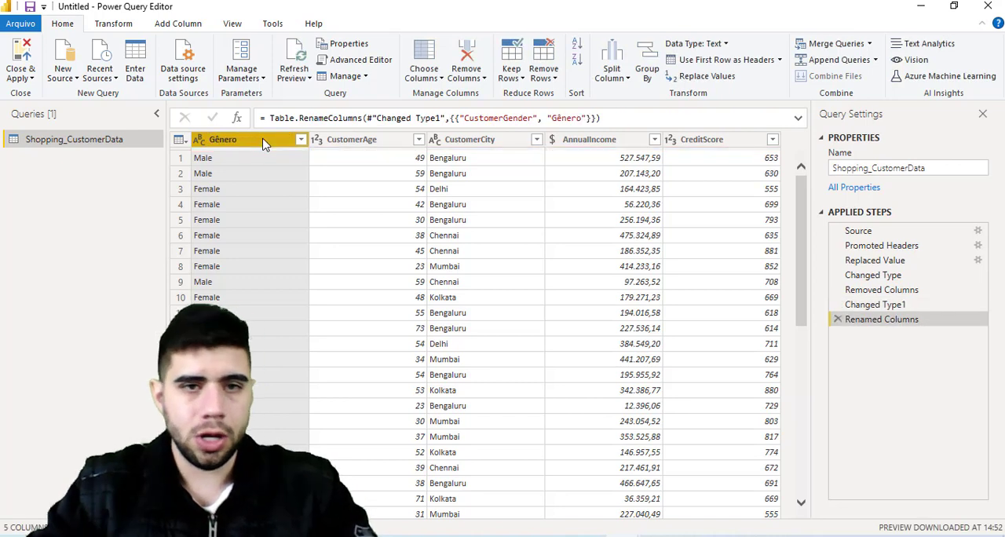
- Rename the CustomerAge column to "Idade" and the CustomerCity column to "Cidade"
{"action": "double_click", "coordinate": [342, 145]}
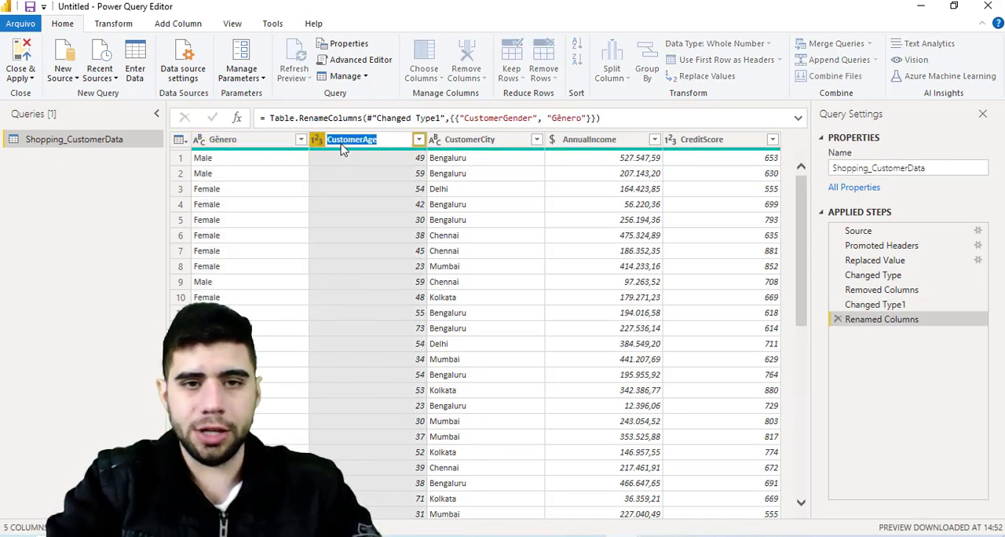
{"action": "type", "text": "Idade"}
{"action": "key", "text": "Return"}
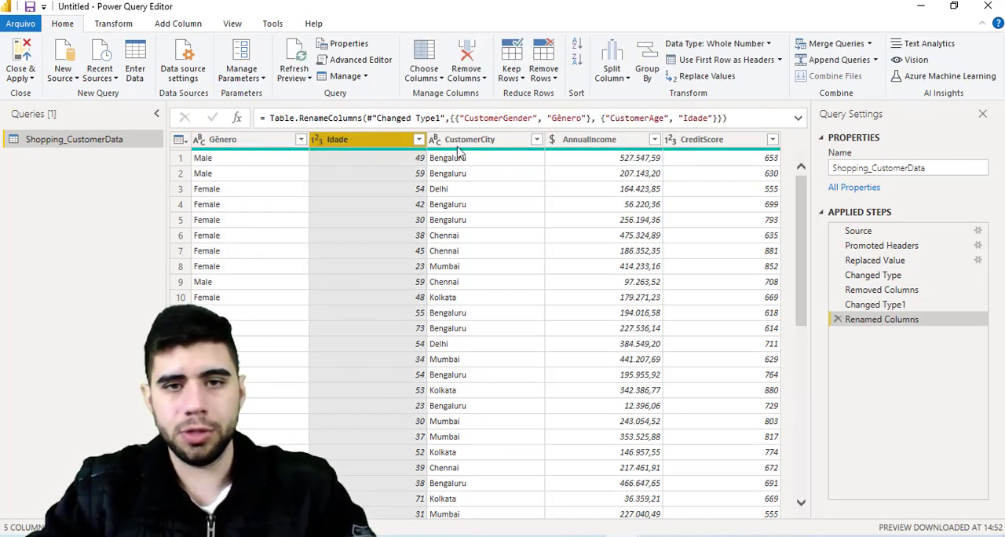
{"action": "double_click", "coordinate": [457, 142]}
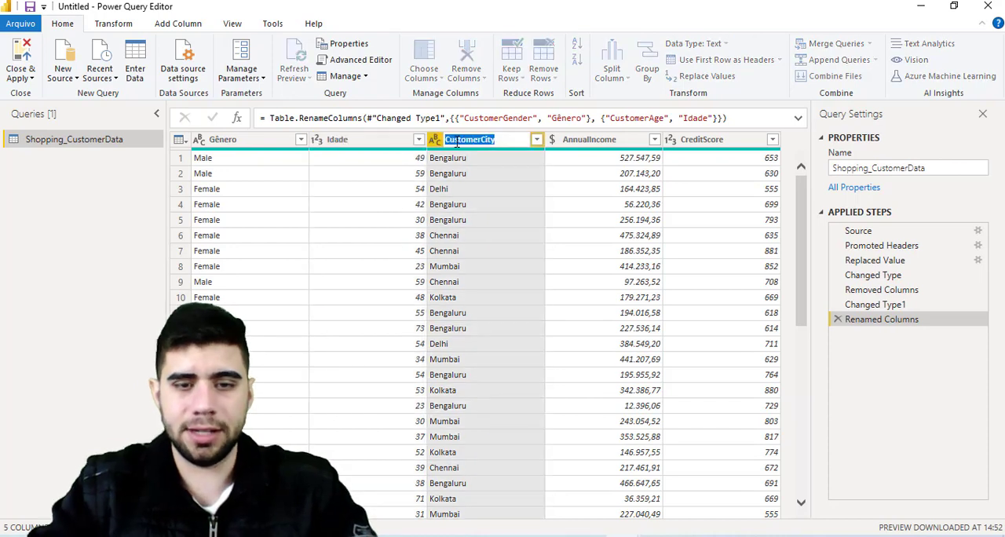
{"action": "type", "text": "Cidade"}
{"action": "key", "text": "Return"}
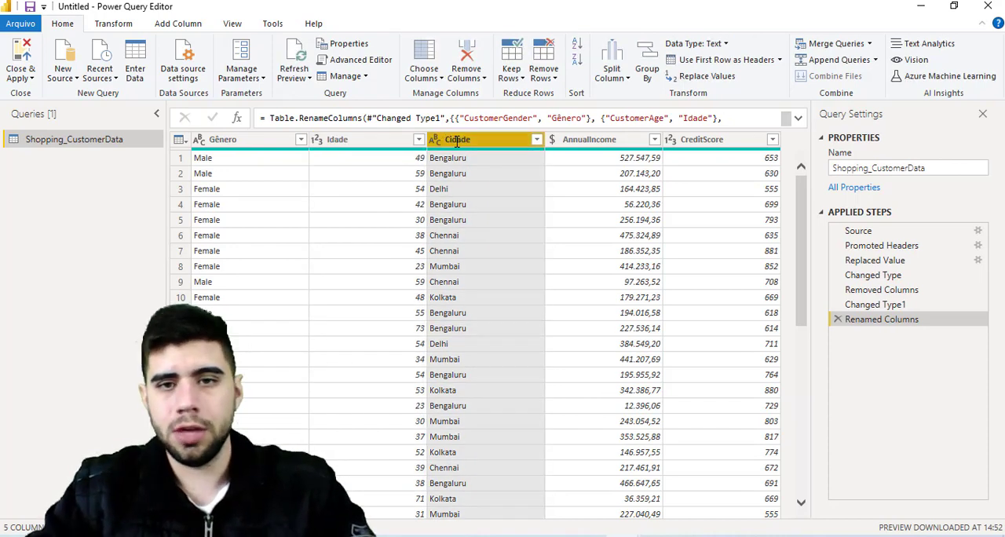
- Rename the AnnualIncome column to "Gastos Anuais"
{"action": "double_click", "coordinate": [618, 140]}
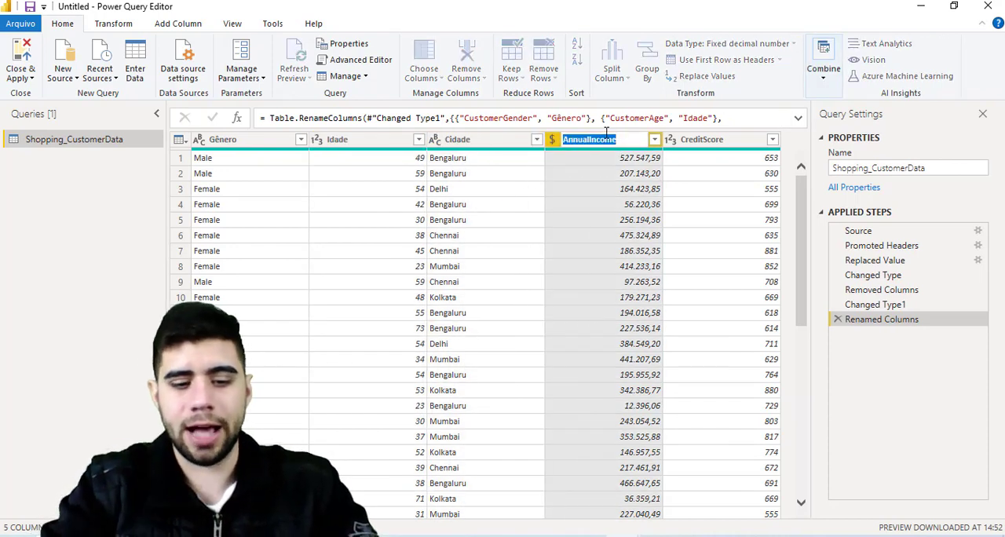
{"action": "type", "text": "Gastos Anu"}
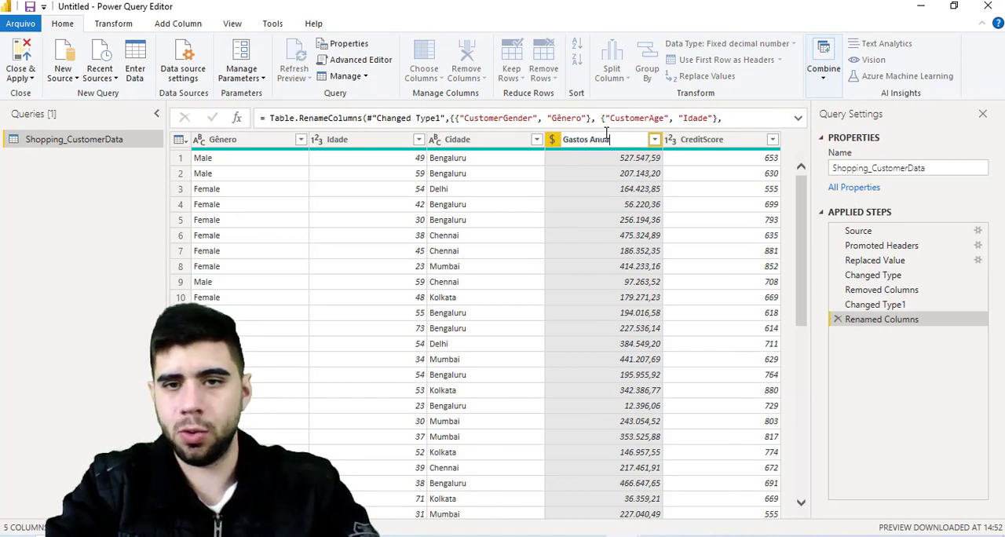
{"action": "type", "text": "ais"}
{"action": "key", "text": "Return"}
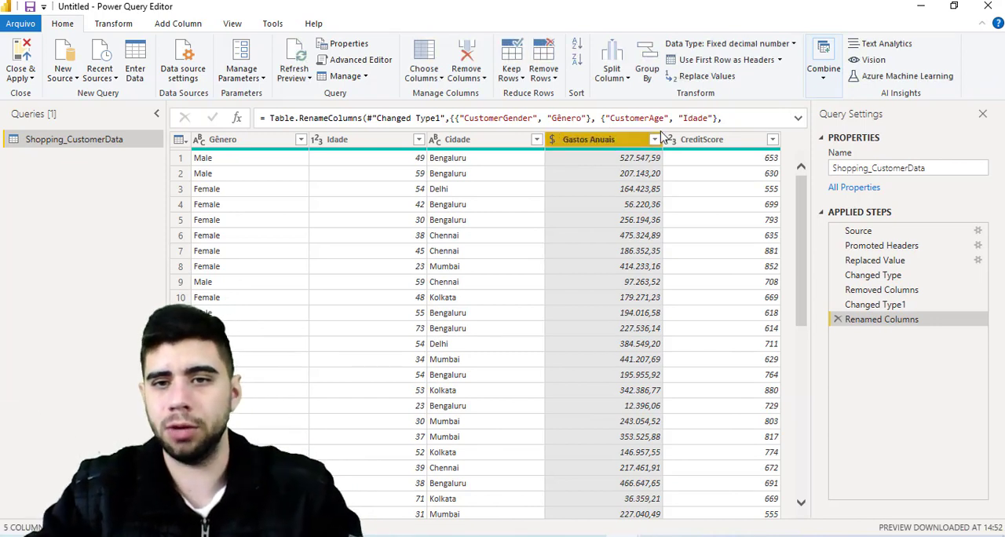
- Rename the CreditScore column to "Score"
{"action": "left_click", "coordinate": [719, 143]}
{"action": "double_click", "coordinate": [715, 141]}
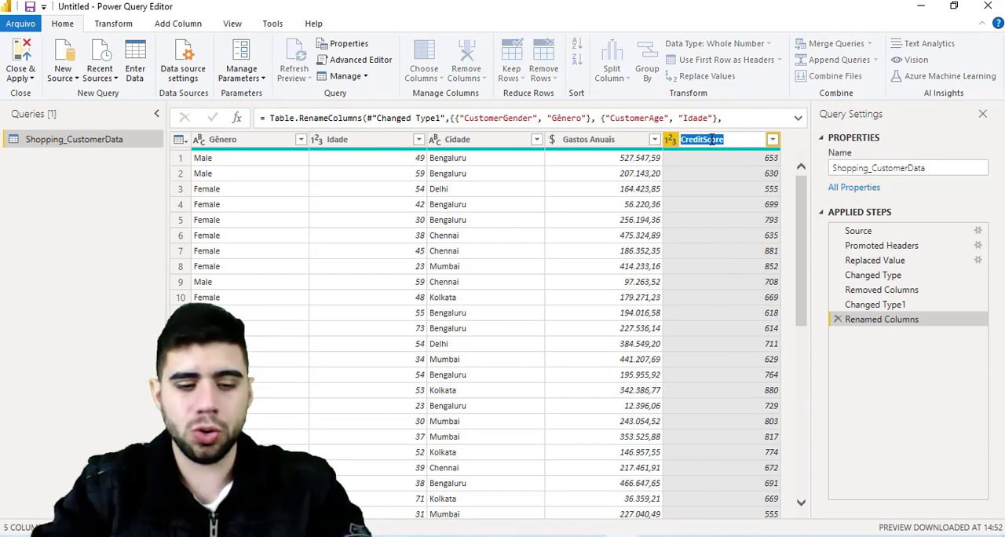
{"action": "type", "text": "S"}
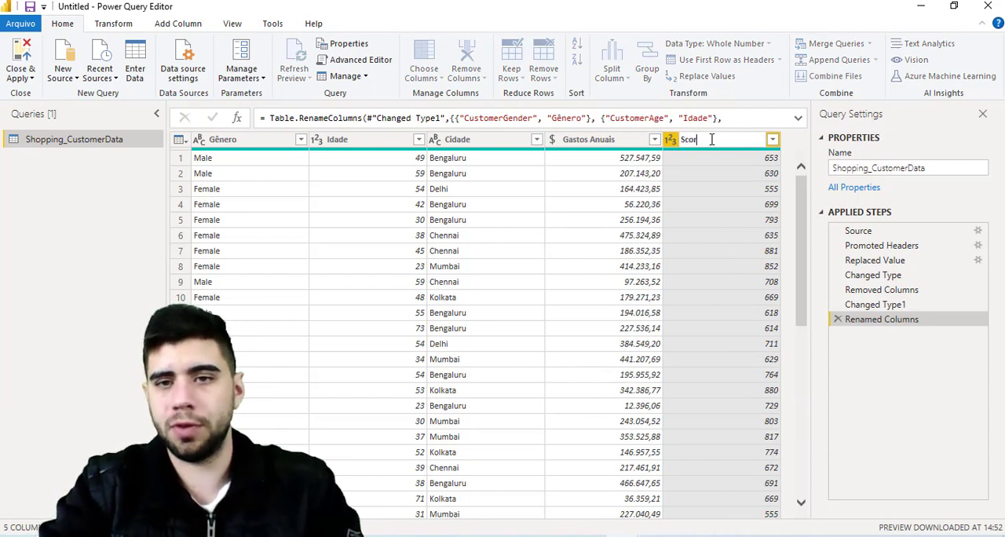
{"action": "type", "text": "cor"}
{"action": "key", "text": "BackSpace"}
{"action": "key", "text": "BackSpace"}
{"action": "key", "text": "BackSpace"}
{"action": "key", "text": "BackSpace"}
{"action": "type", "text": "Score"}
{"action": "key", "text": "Return"}
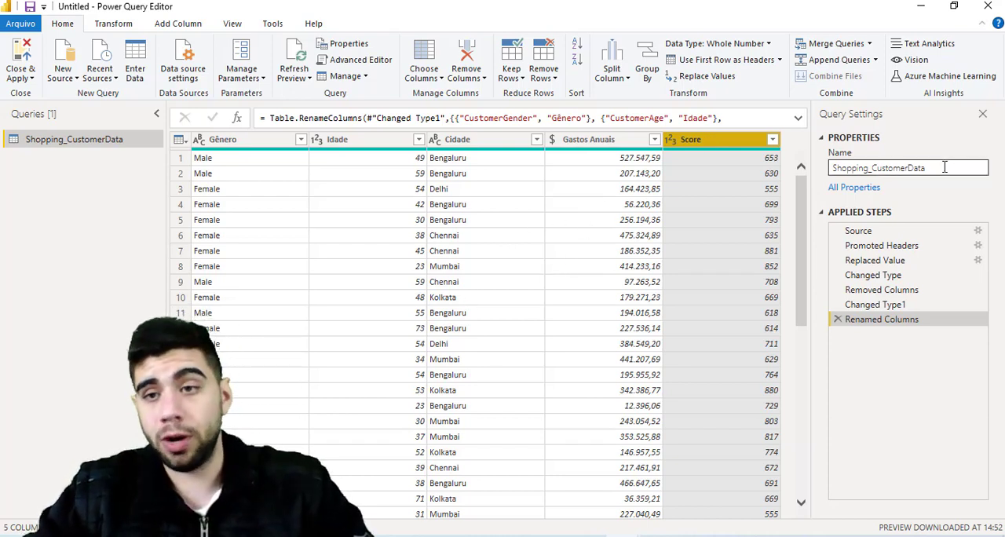
- Rename the Shopping_CustomerData query to "fVendas"
{"action": "left_click_drag", "start_coordinate": [947, 166], "coordinate": [761, 169]}
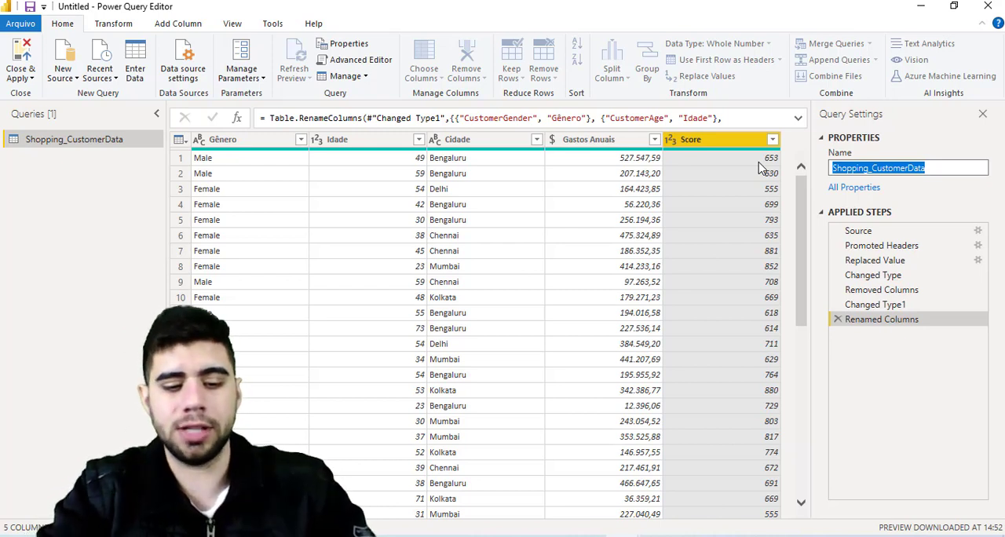
{"action": "key", "text": "BackSpace"}
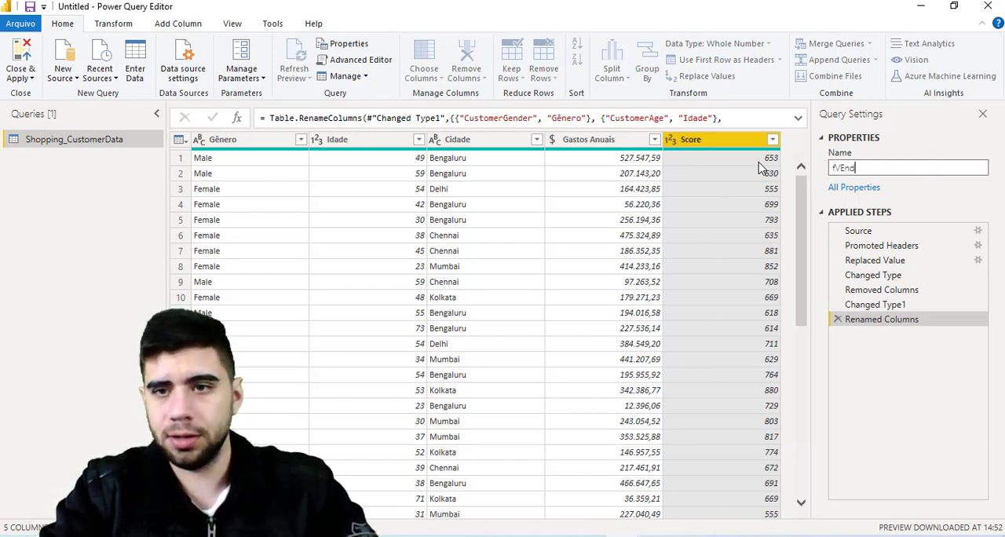
{"action": "key", "text": "BackSpace"}
{"action": "key", "text": "BackSpace"}
{"action": "key", "text": "BackSpace"}
{"action": "key", "text": "Return"}
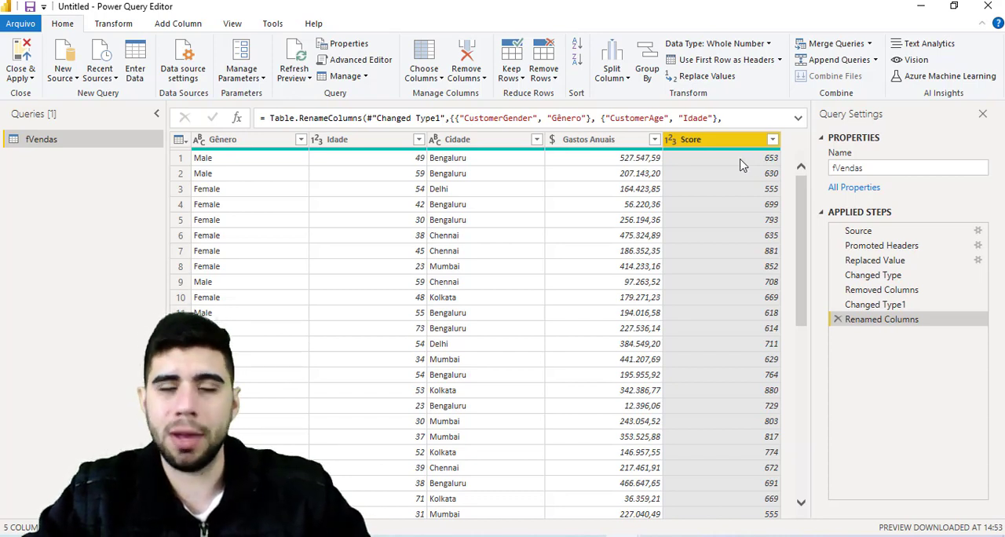
- Replace the value "Male" with "Masculino" in the Gênero column of fVendas
{"action": "left_click", "coordinate": [263, 143], "text": "ctrl"}
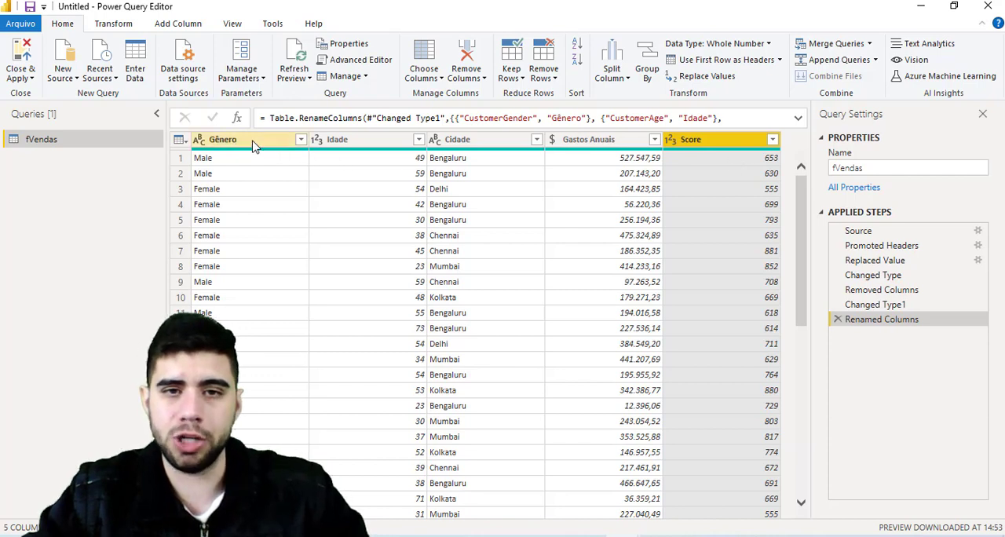
{"action": "left_click", "coordinate": [507, 146]}
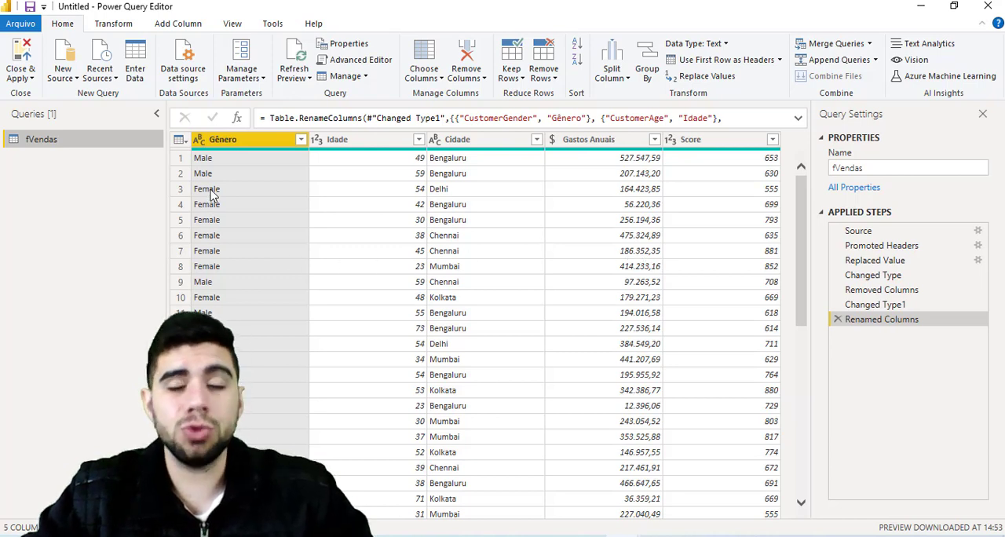
{"action": "right_click", "coordinate": [279, 149]}
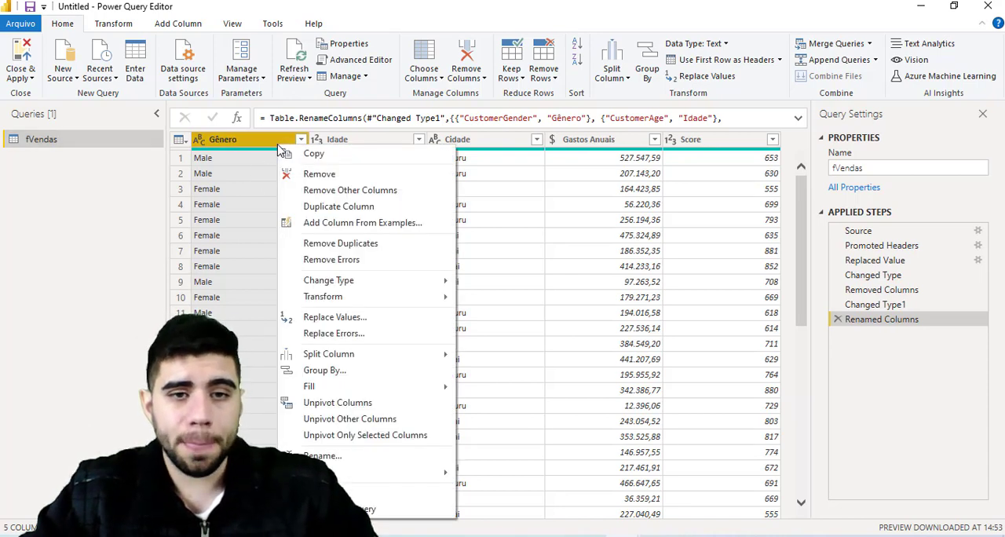
{"action": "left_click", "coordinate": [377, 317]}
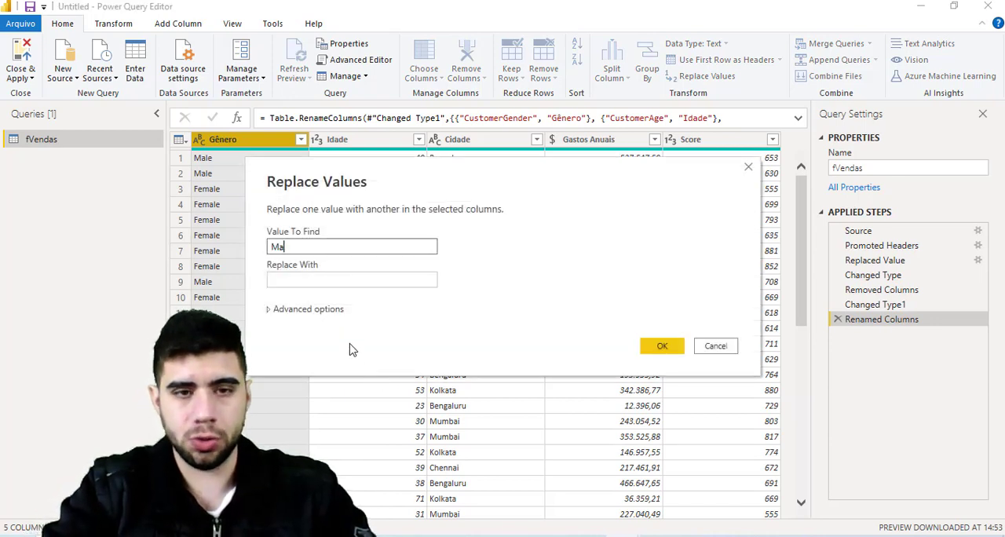
{"action": "key", "text": "Tab"}
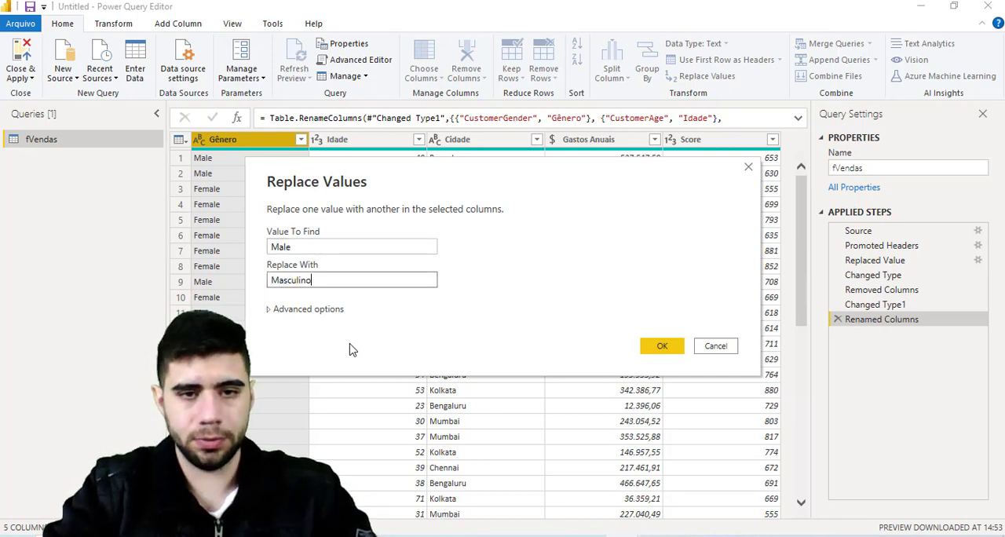
{"action": "key", "text": "Return"}
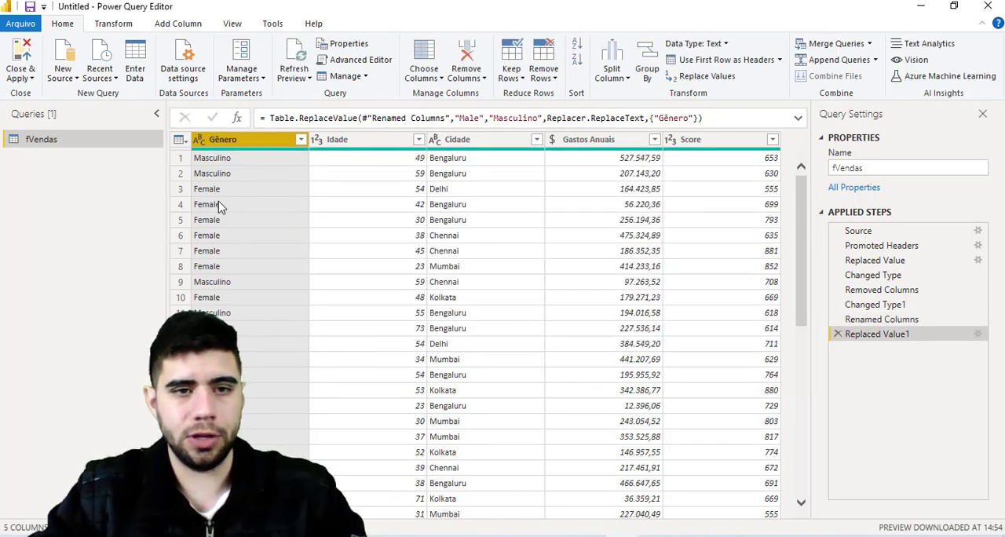
- Replace the value "Female" with "Feminino" in the Gênero column
{"action": "right_click", "coordinate": [225, 143]}
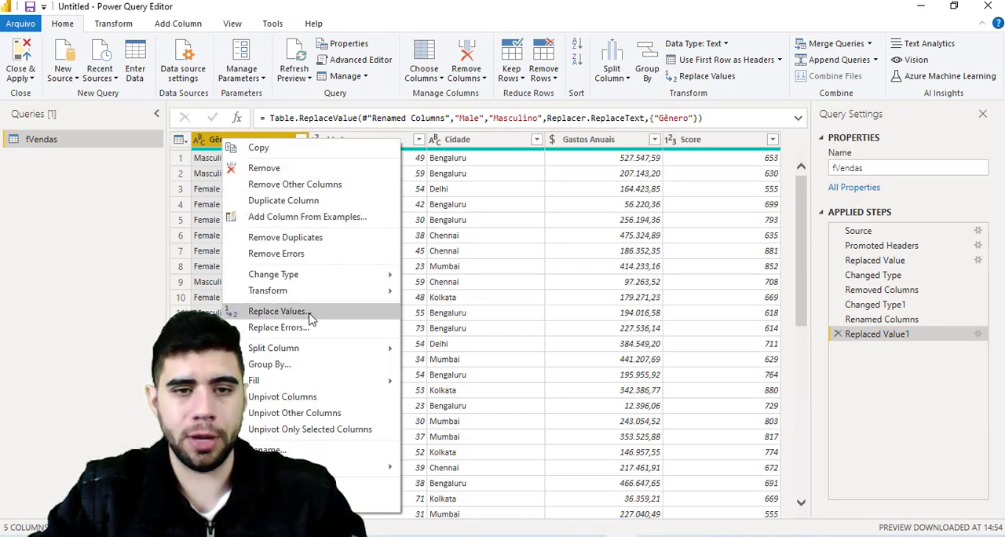
{"action": "left_click", "coordinate": [265, 311]}
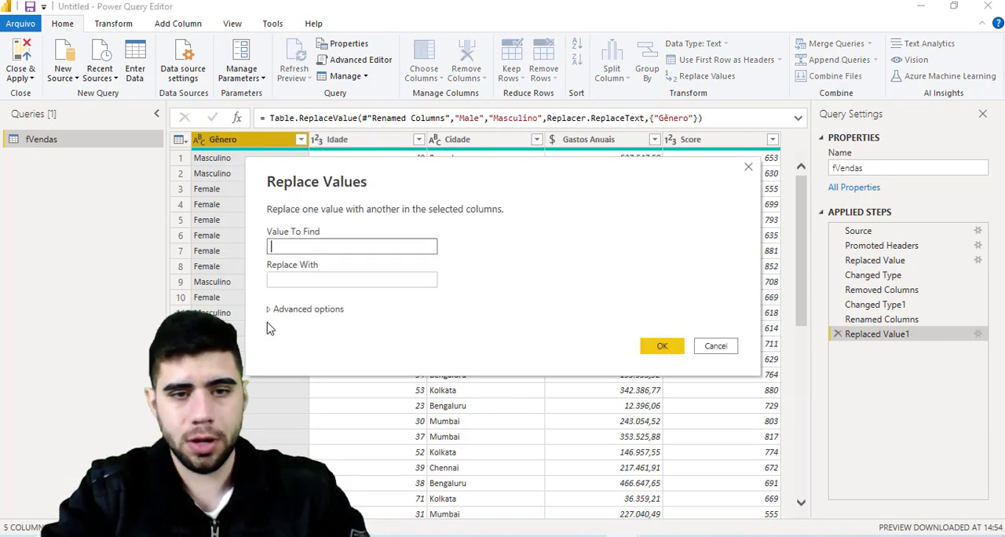
{"action": "type", "text": "Female"}
{"action": "key", "text": "Tab"}
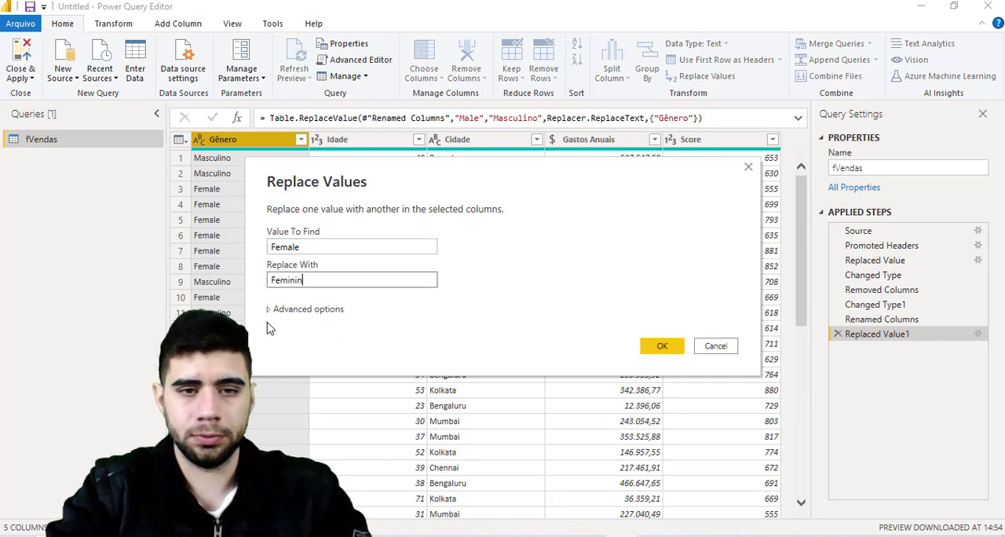
{"action": "key", "text": "Return"}
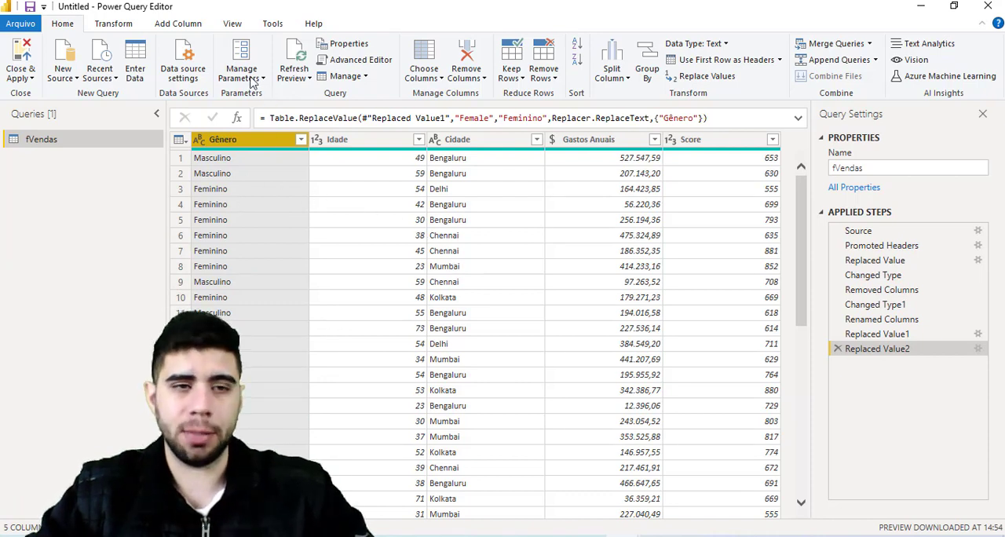
- Duplicate the fVendas query and remove every column except Gênero from the copy
{"action": "right_click", "coordinate": [73, 143]}
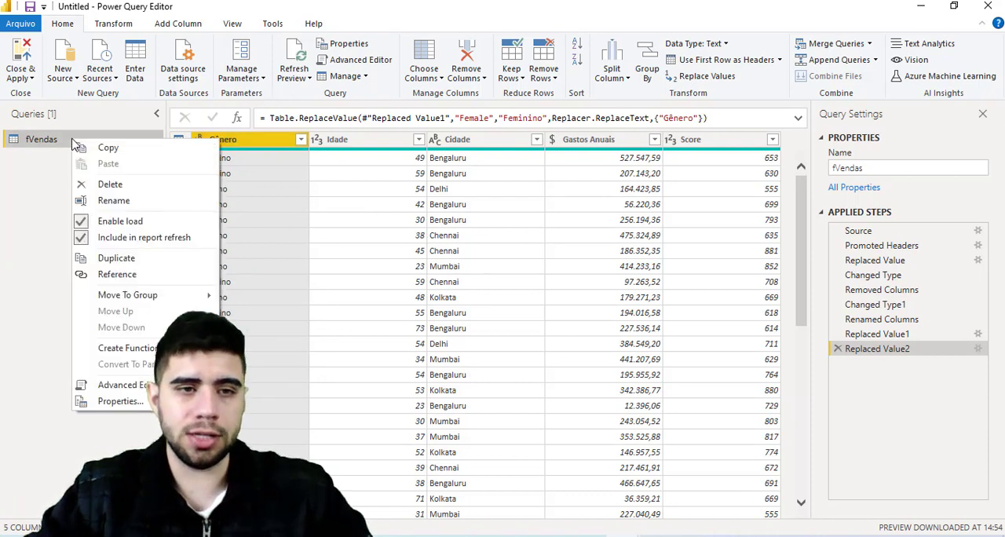
{"action": "left_click", "coordinate": [126, 261]}
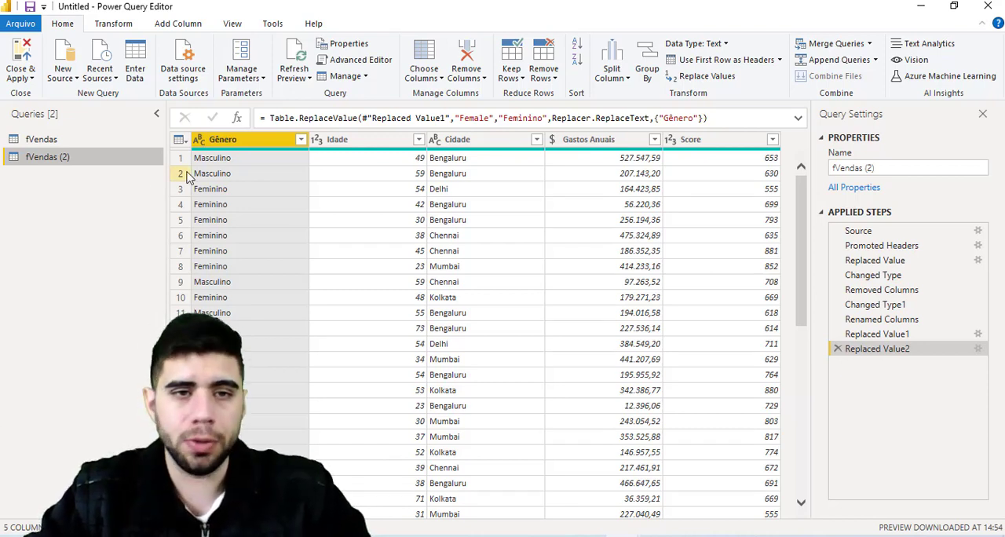
{"action": "right_click", "coordinate": [272, 142]}
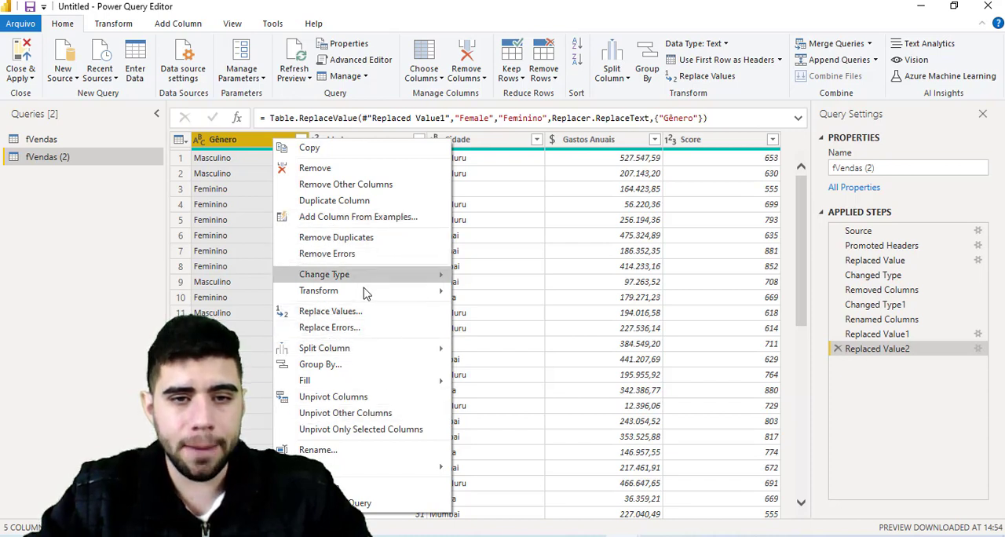
{"action": "left_click", "coordinate": [348, 185]}
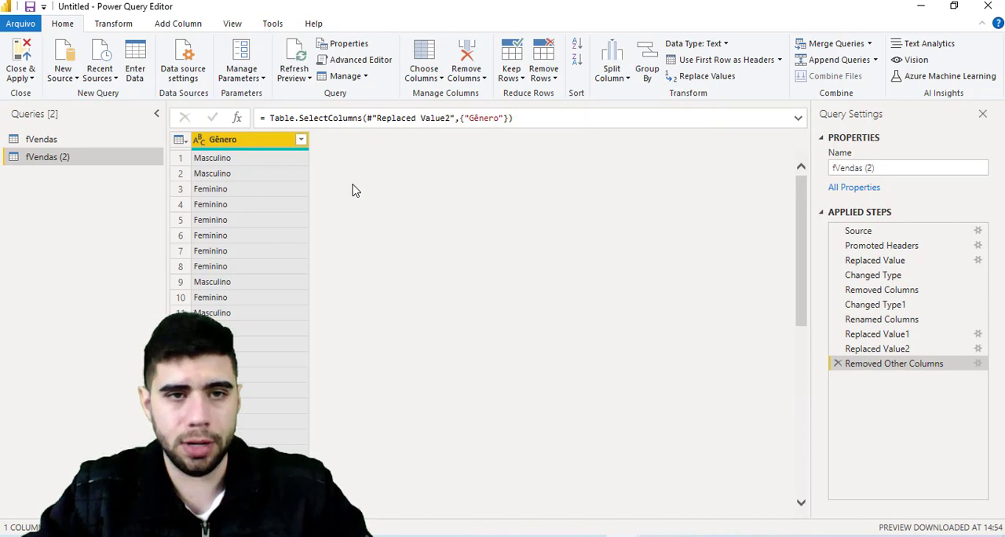
- Remove the duplicates from the Gênero column and add an index column starting from 1
{"action": "right_click", "coordinate": [274, 143]}
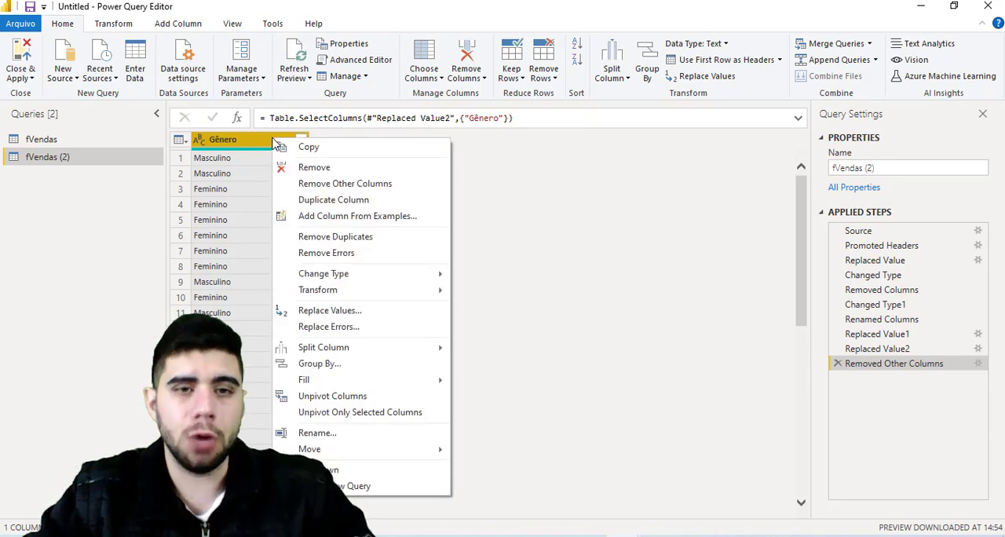
{"action": "left_click", "coordinate": [333, 236]}
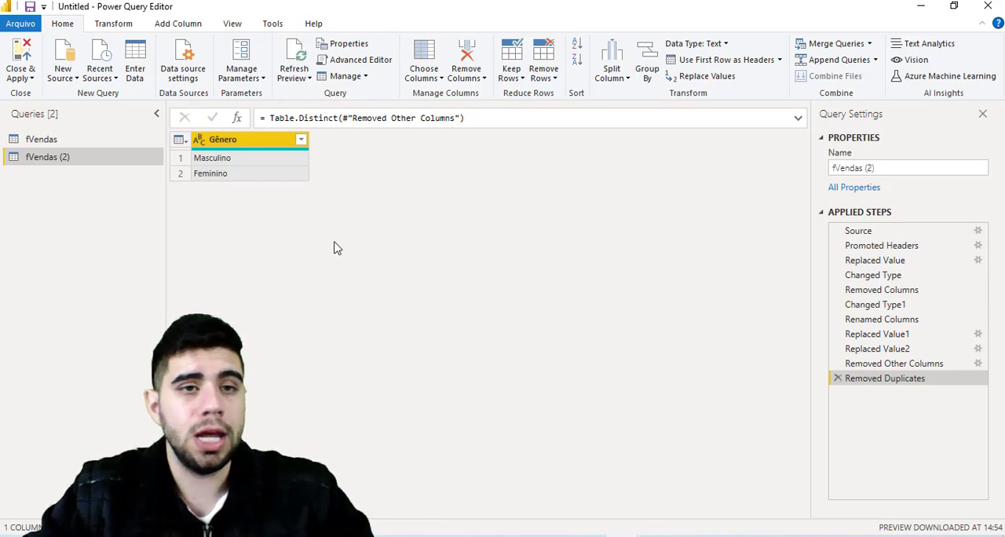
{"action": "left_click", "coordinate": [168, 24]}
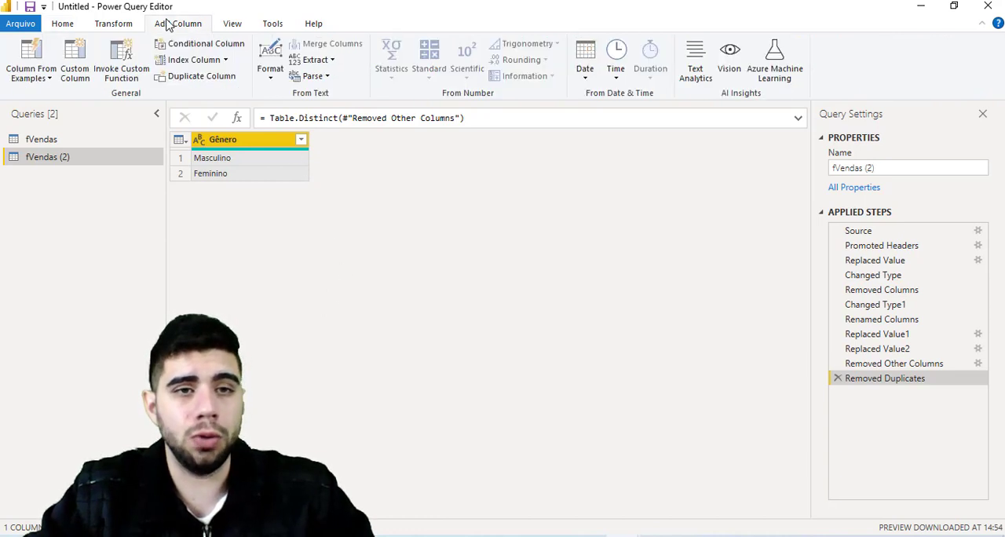
{"action": "left_click", "coordinate": [227, 60]}
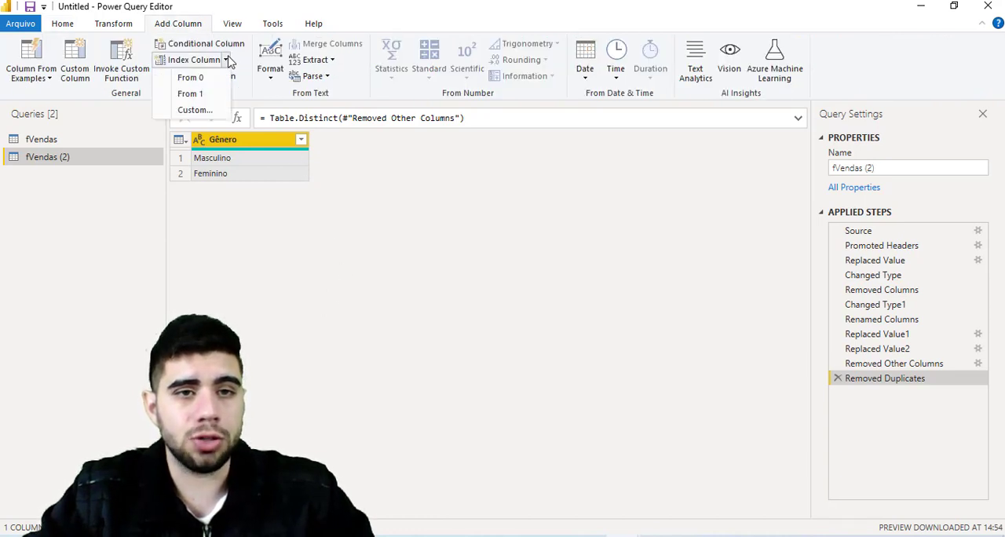
{"action": "left_click", "coordinate": [190, 94]}
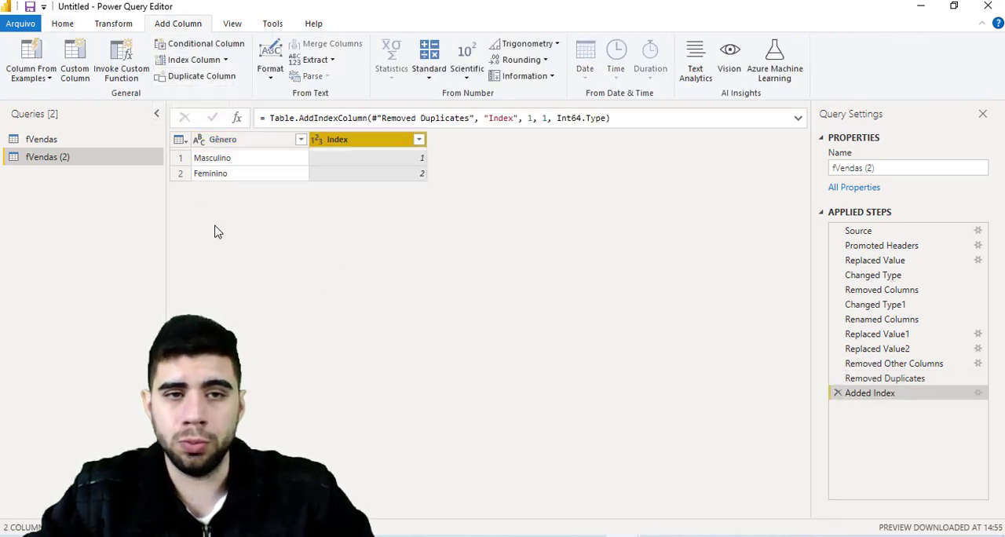
- Rename the Index column beside Gênero to "ID Gênero"
{"action": "double_click", "coordinate": [393, 140]}
{"action": "type", "text": "ID"}
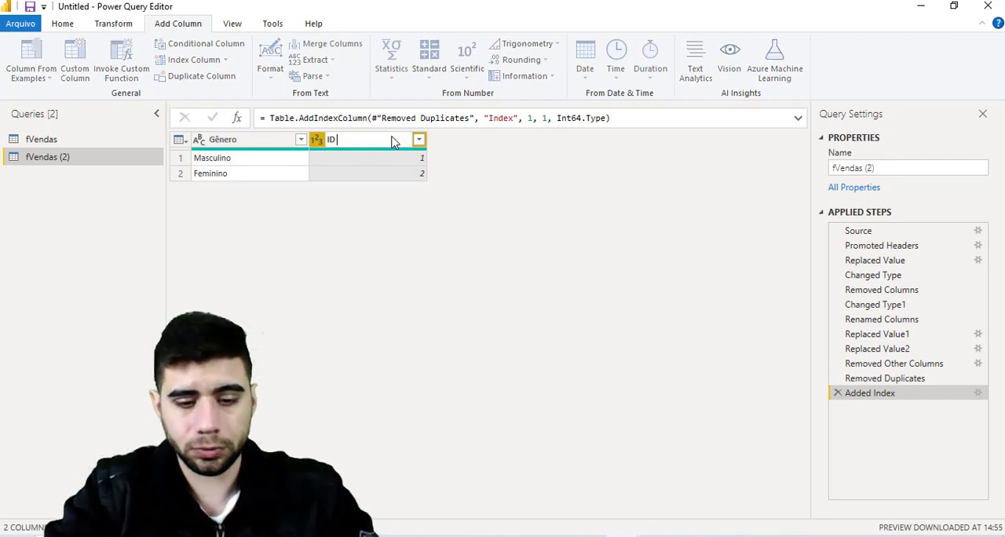
{"action": "key", "text": "Return"}
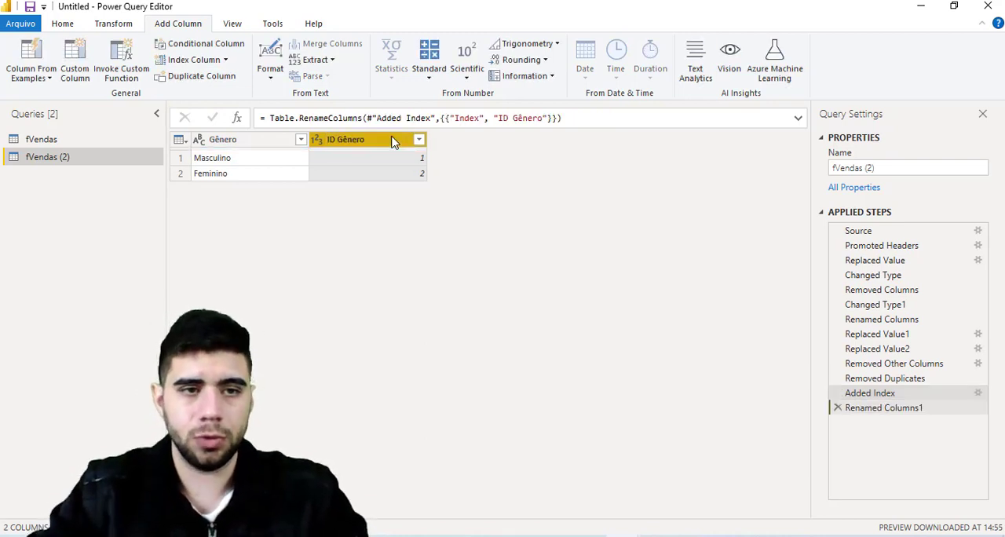
- Rename the duplicated gender query to "dGêneros"
{"action": "left_click", "coordinate": [907, 168]}
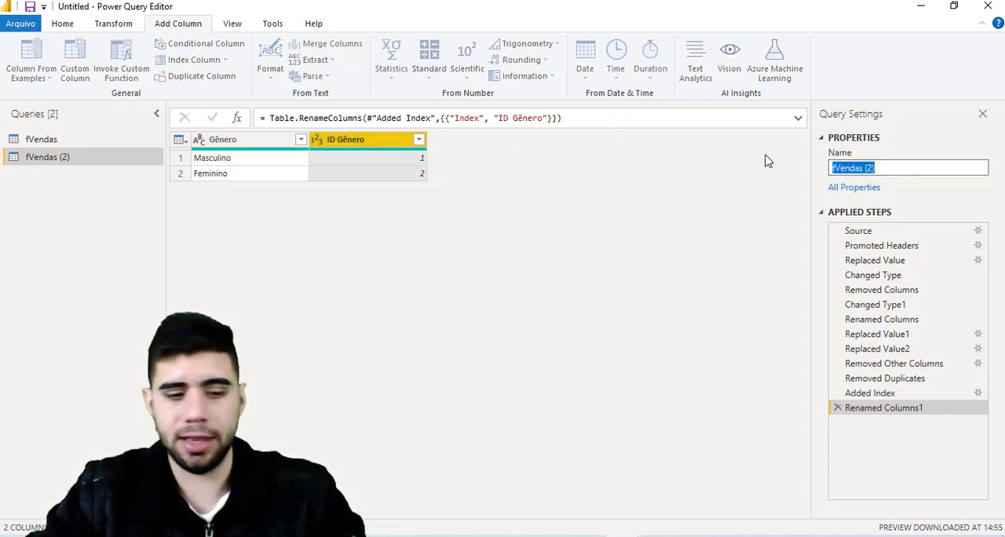
{"action": "type", "text": "dGên"}
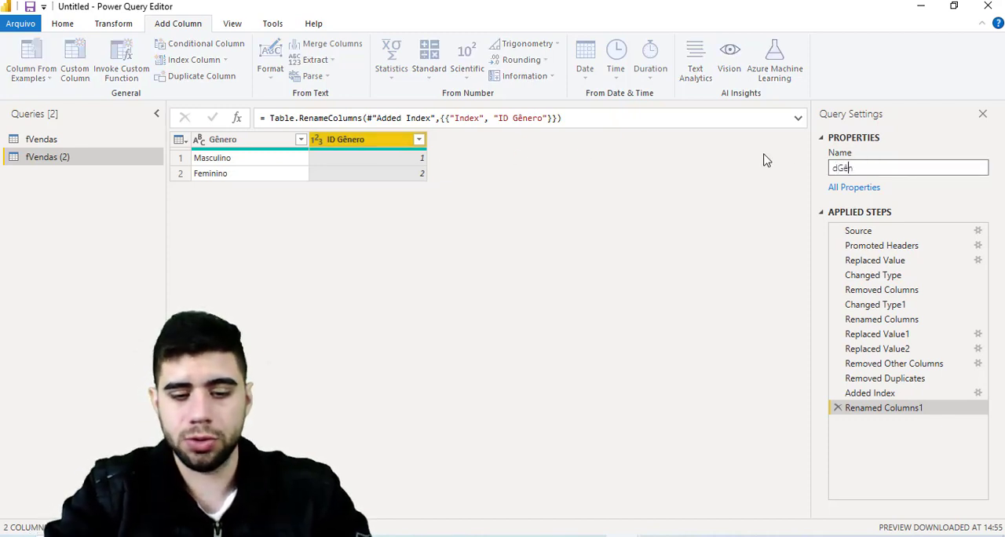
{"action": "type", "text": "eros"}
{"action": "key", "text": "Return"}
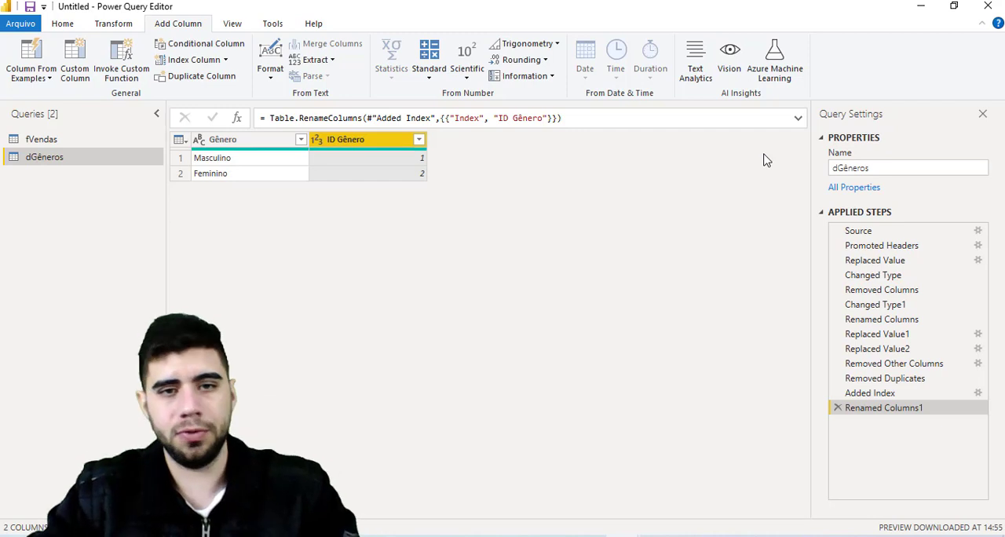
- Duplicate the fVendas query again and remove every column except Cidade from the new copy
{"action": "right_click", "coordinate": [107, 139]}
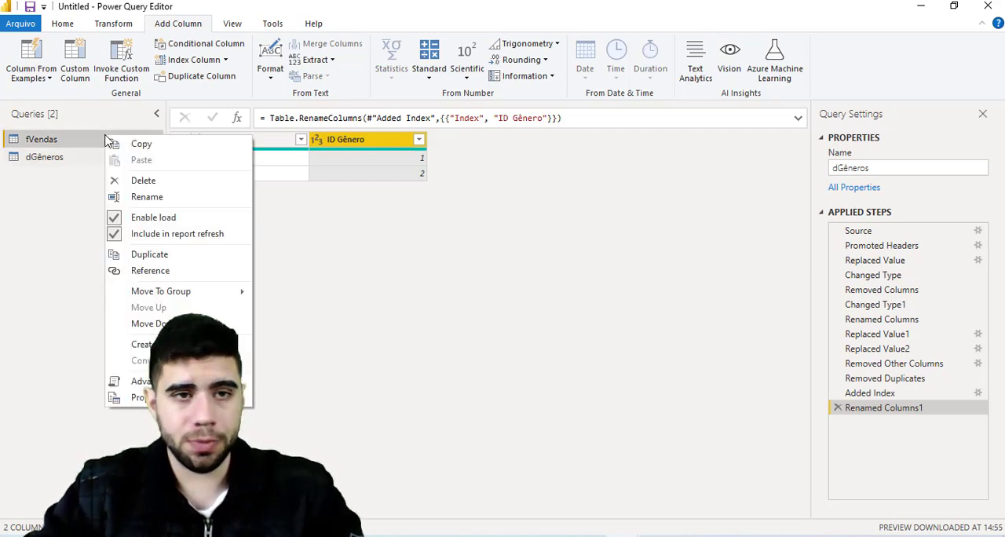
{"action": "left_click", "coordinate": [161, 255]}
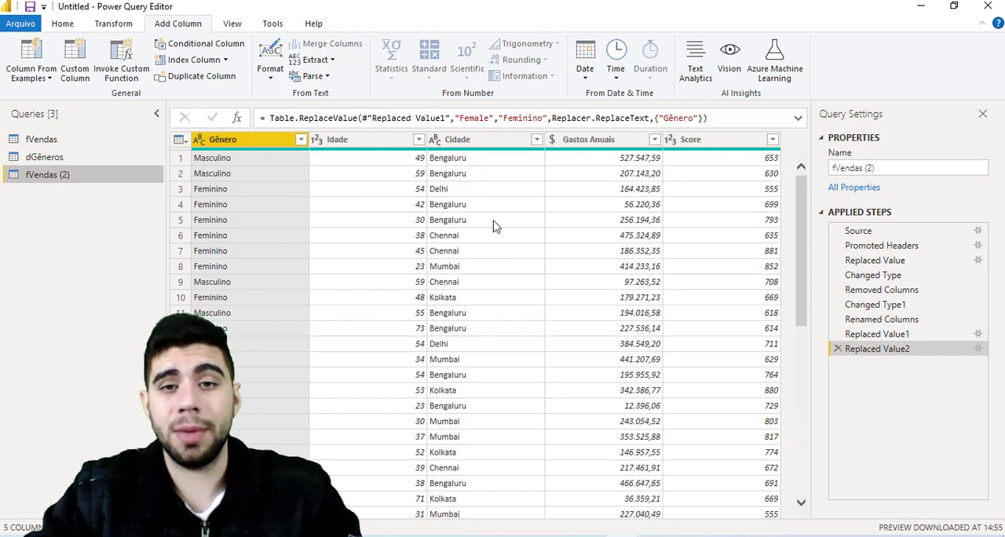
{"action": "left_click", "coordinate": [463, 140]}
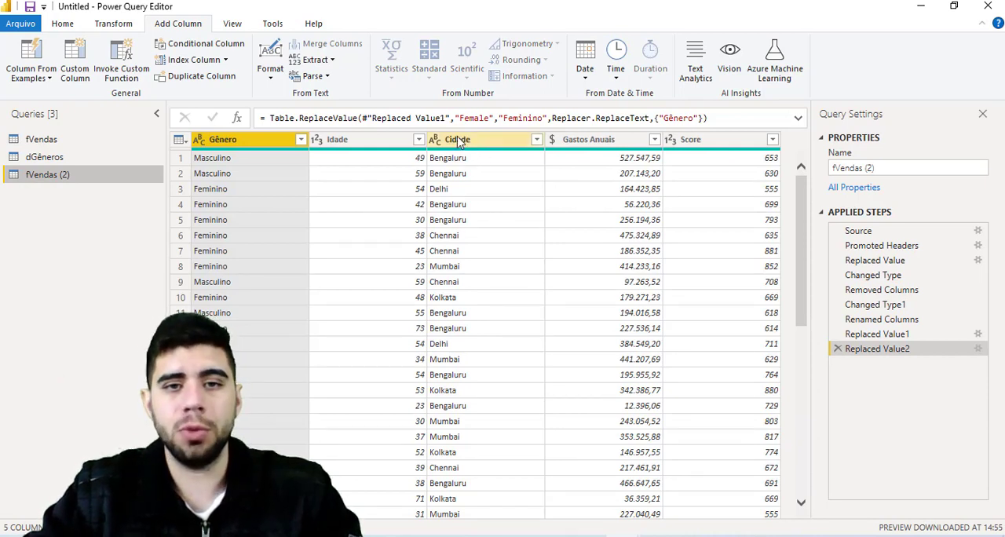
{"action": "right_click", "coordinate": [459, 140]}
{"action": "left_click", "coordinate": [539, 182]}
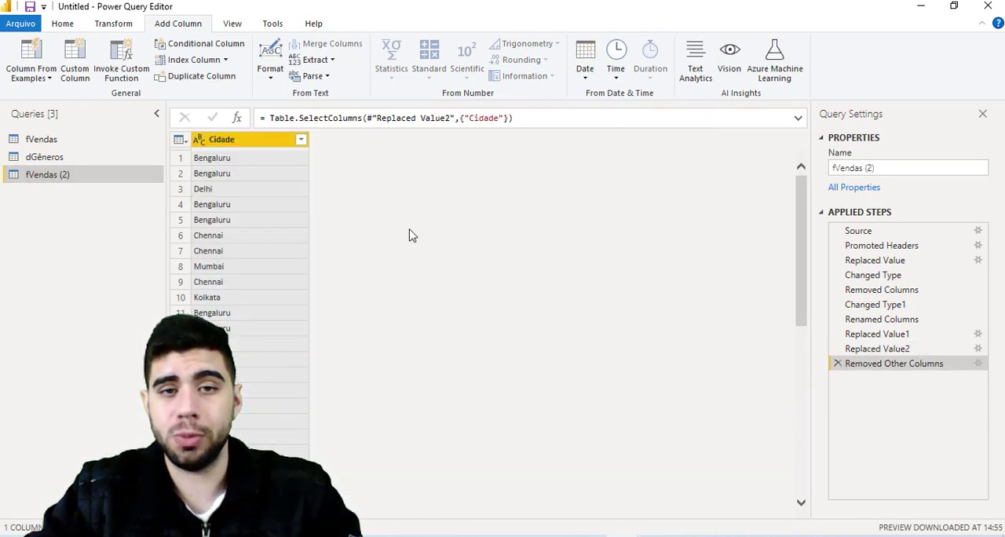
- Remove the duplicates from the Cidade column and add an index column starting from 1
{"action": "right_click", "coordinate": [271, 142]}
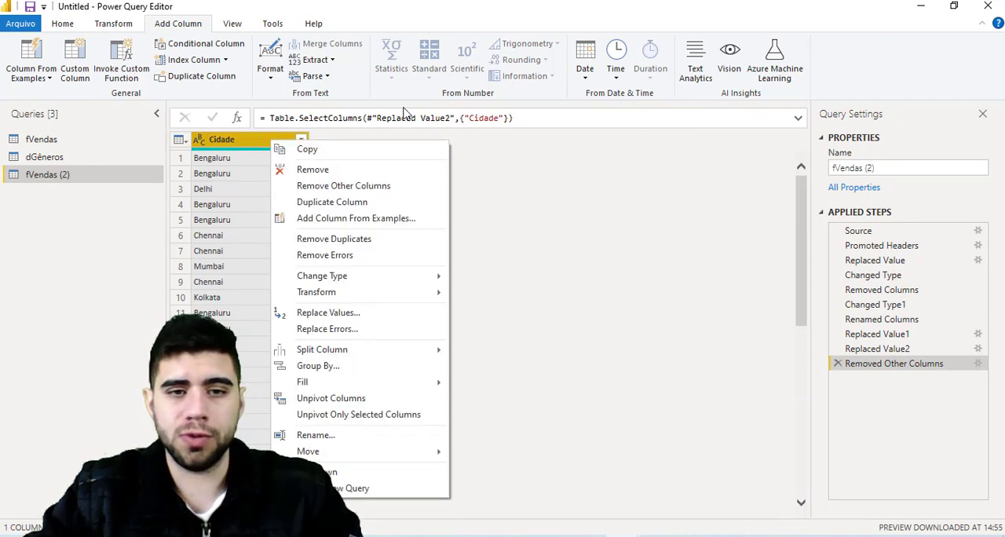
{"action": "key", "text": "Escape"}
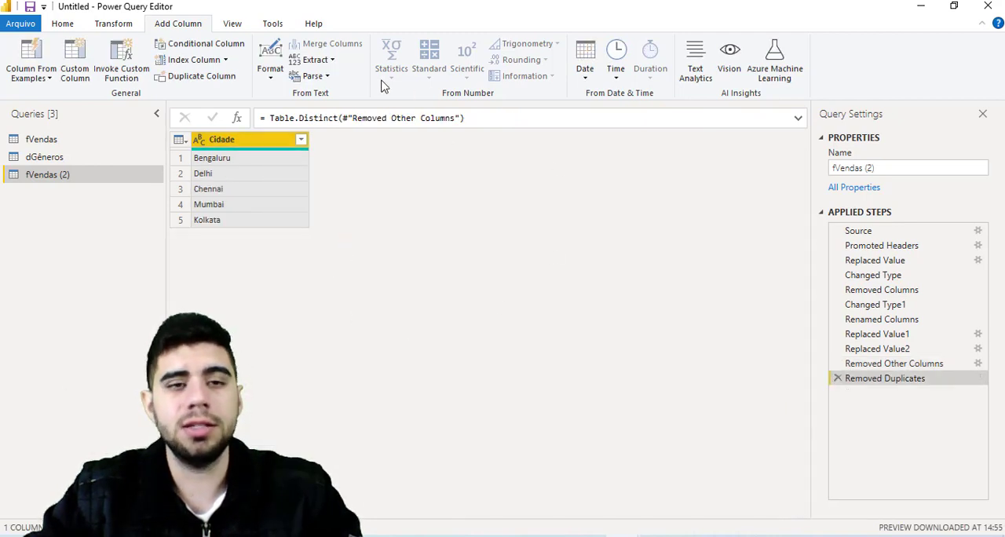
{"action": "left_click", "coordinate": [227, 61]}
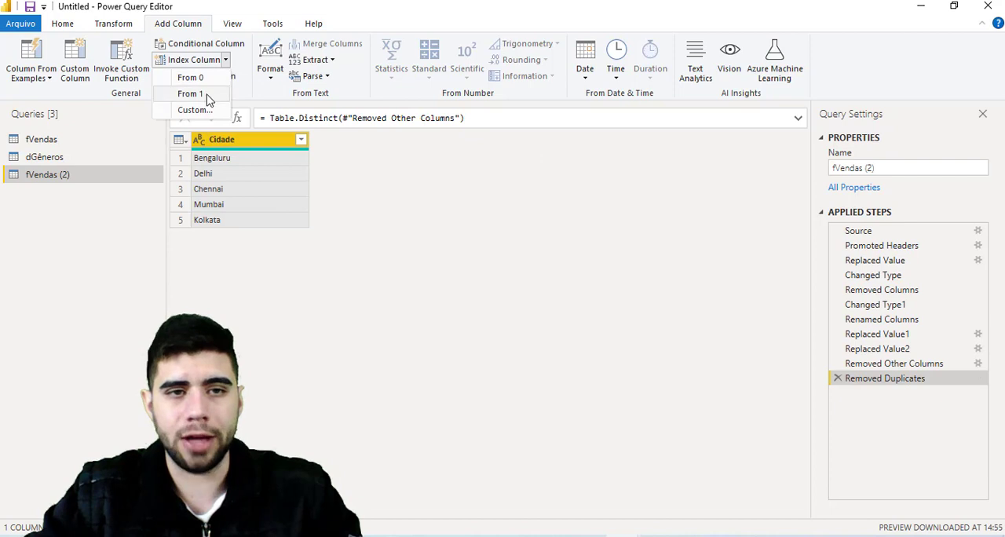
{"action": "left_click", "coordinate": [206, 95]}
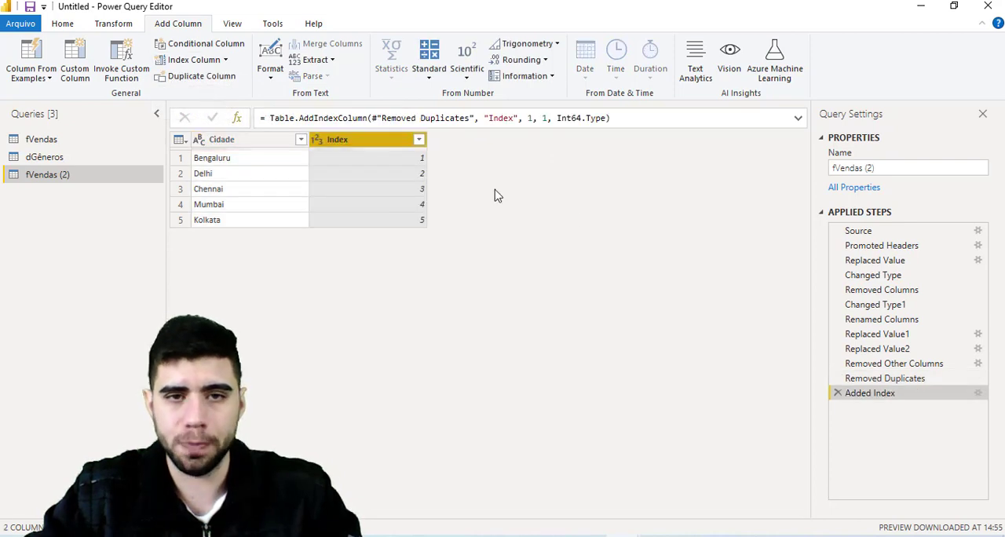
- Rename the Index column beside Cidade to "ID Cidade"
{"action": "double_click", "coordinate": [361, 142]}
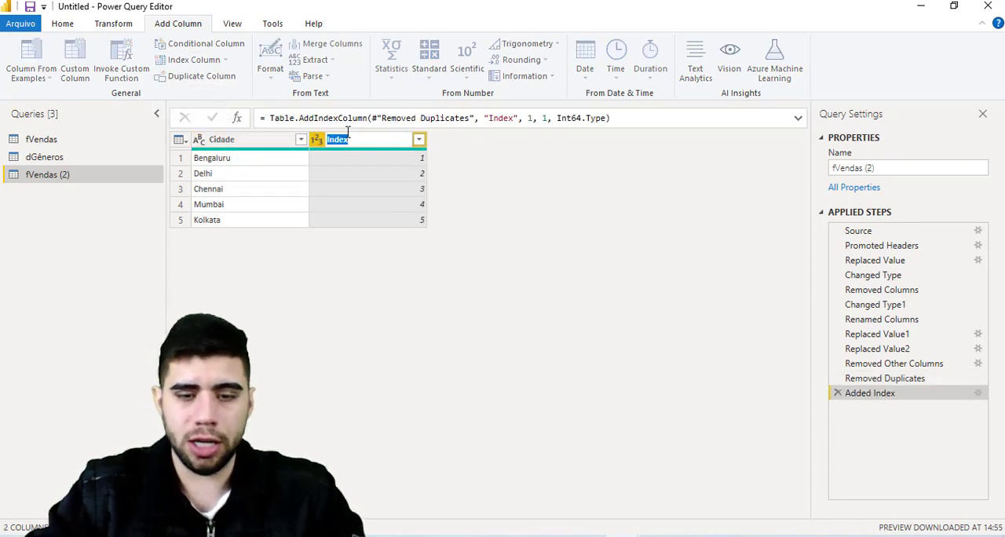
{"action": "key", "text": "BackSpace"}
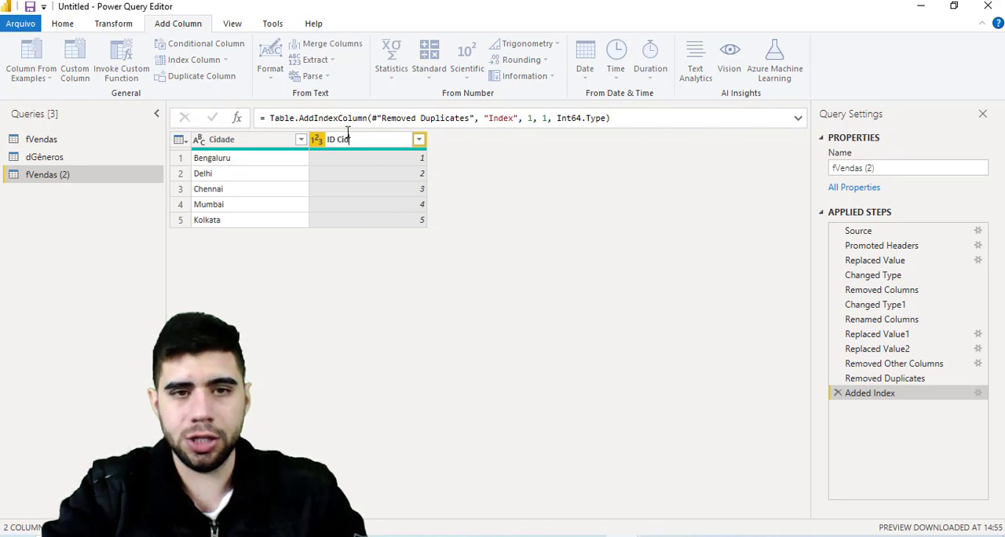
{"action": "type", "text": "ID Cidade"}
{"action": "key", "text": "Return"}
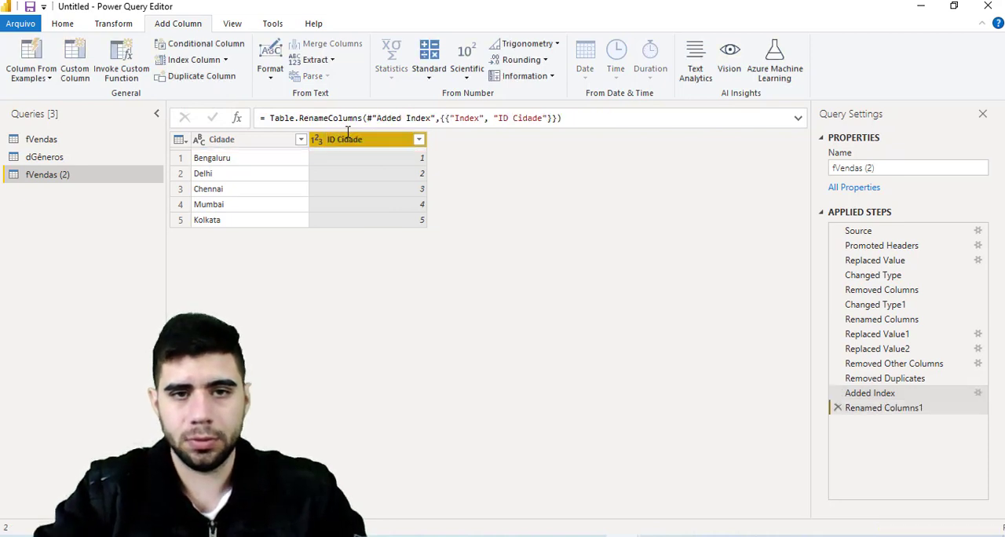
- Rename the duplicated city query to "dCidades"
{"action": "triple_click", "coordinate": [856, 167]}
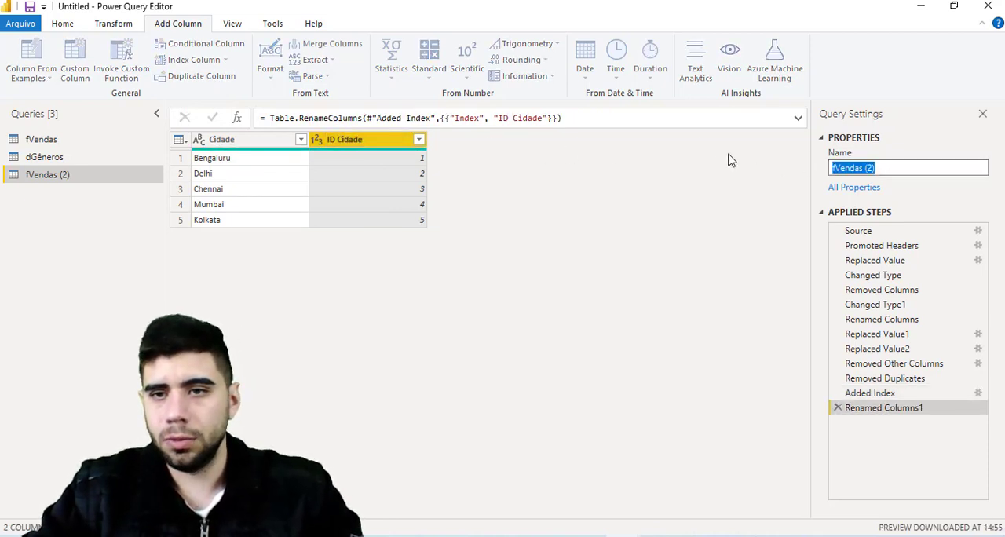
{"action": "type", "text": "dCidades"}
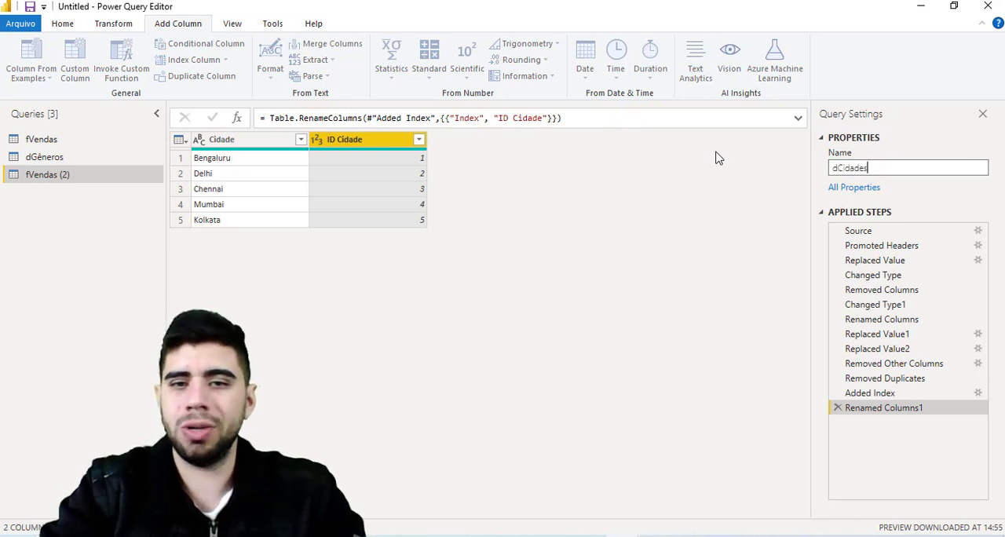
{"action": "key", "text": "Return"}
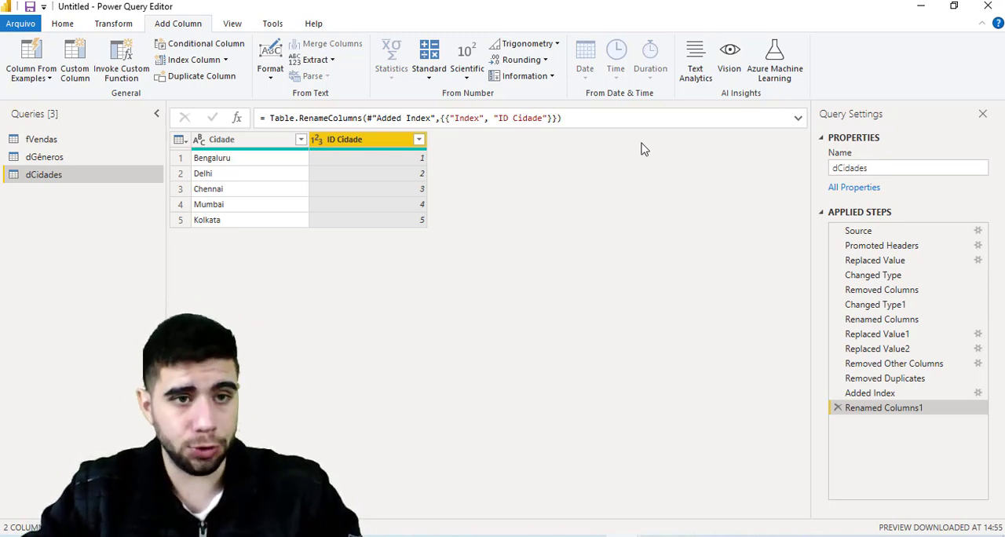
- Merge fVendas with dCidades on their Cidade columns using a Left Outer join
{"action": "left_click", "coordinate": [118, 142]}
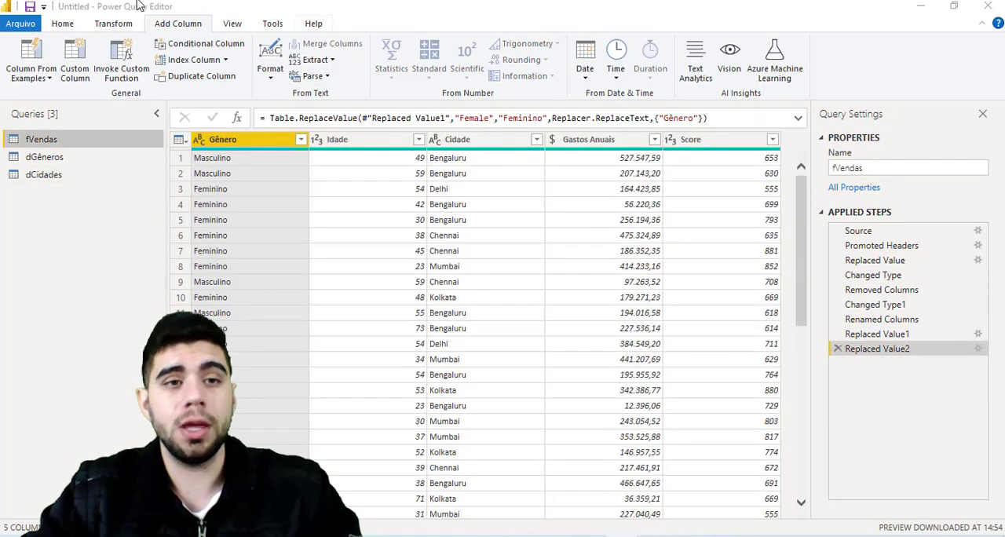
{"action": "left_click", "coordinate": [65, 25]}
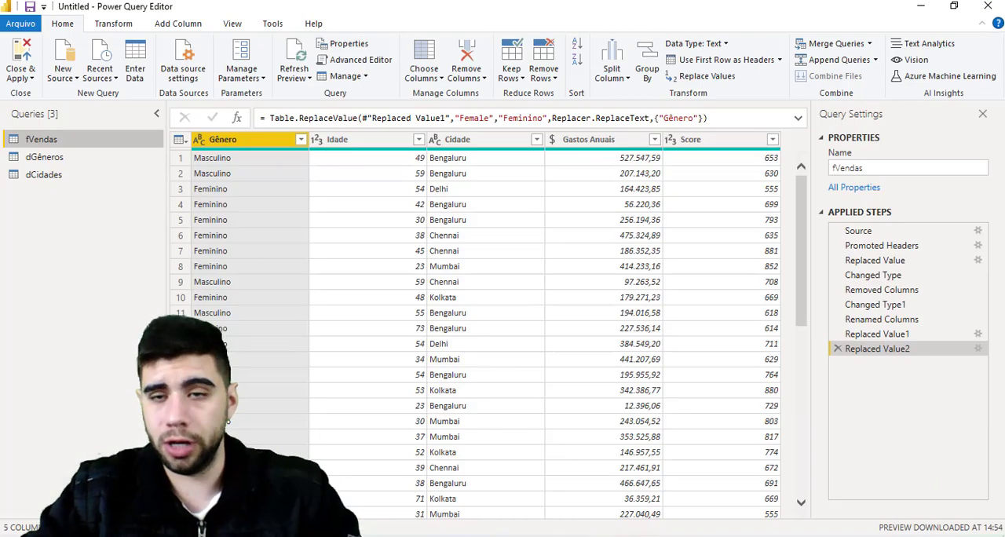
{"action": "left_click", "coordinate": [826, 47]}
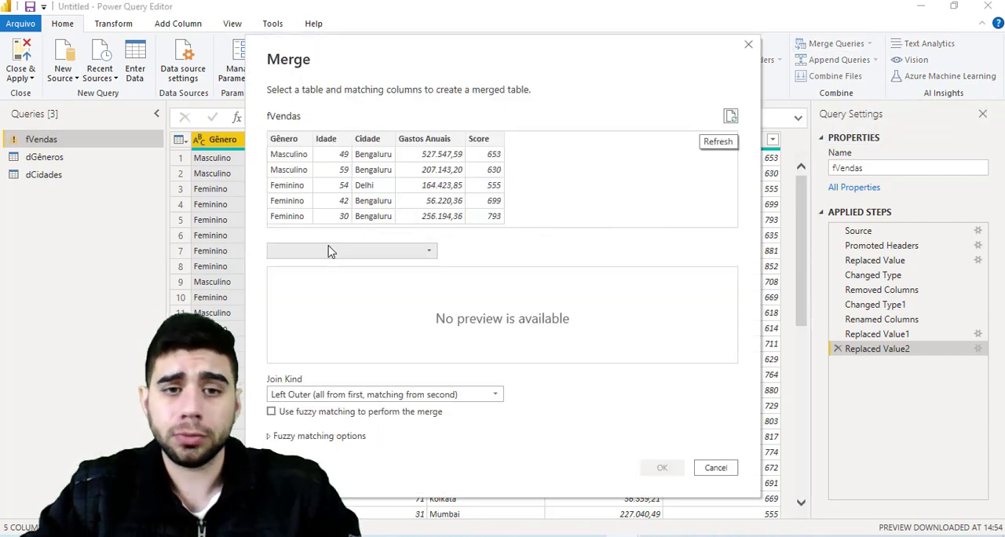
{"action": "left_click", "coordinate": [330, 251]}
{"action": "left_click", "coordinate": [314, 266]}
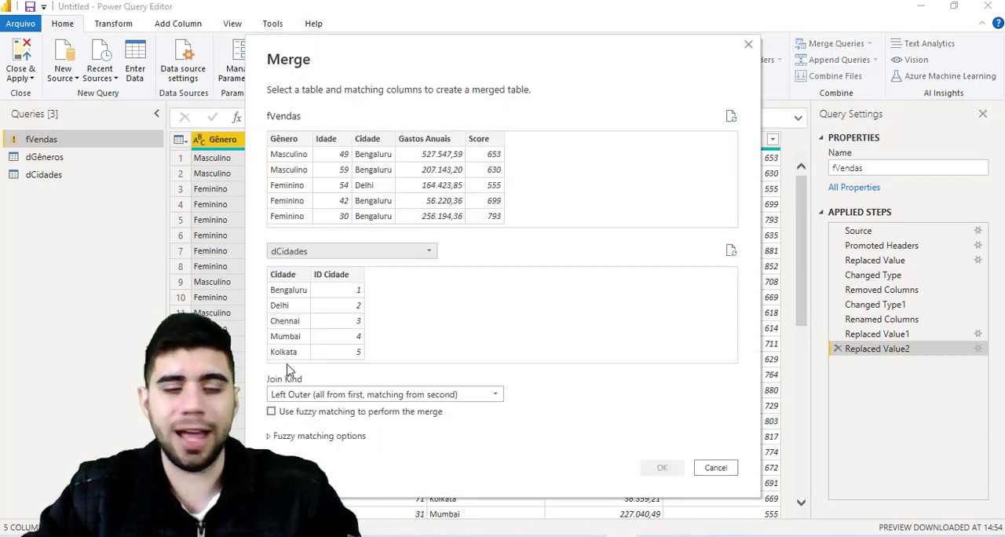
{"action": "left_click", "coordinate": [281, 276]}
{"action": "left_click", "coordinate": [366, 139]}
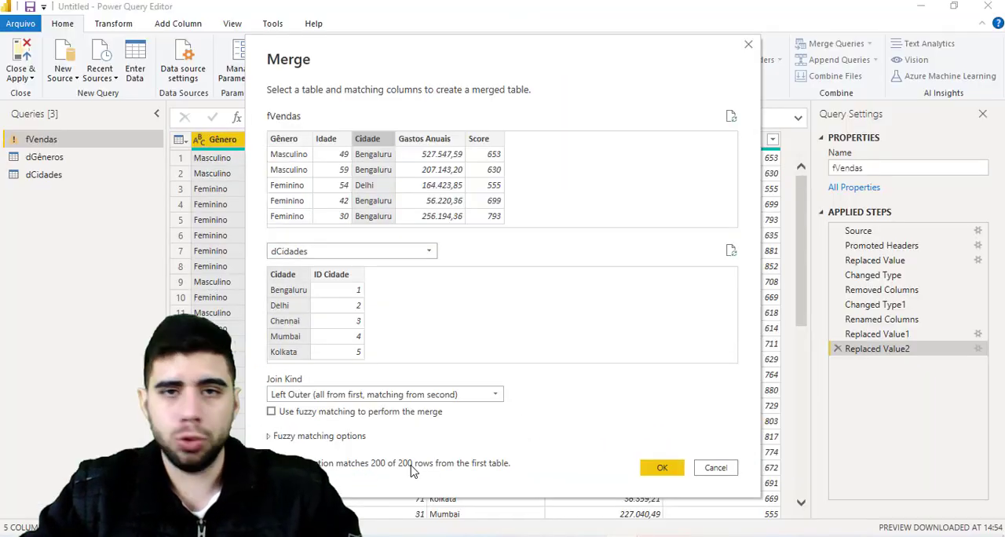
{"action": "left_click", "coordinate": [662, 468]}
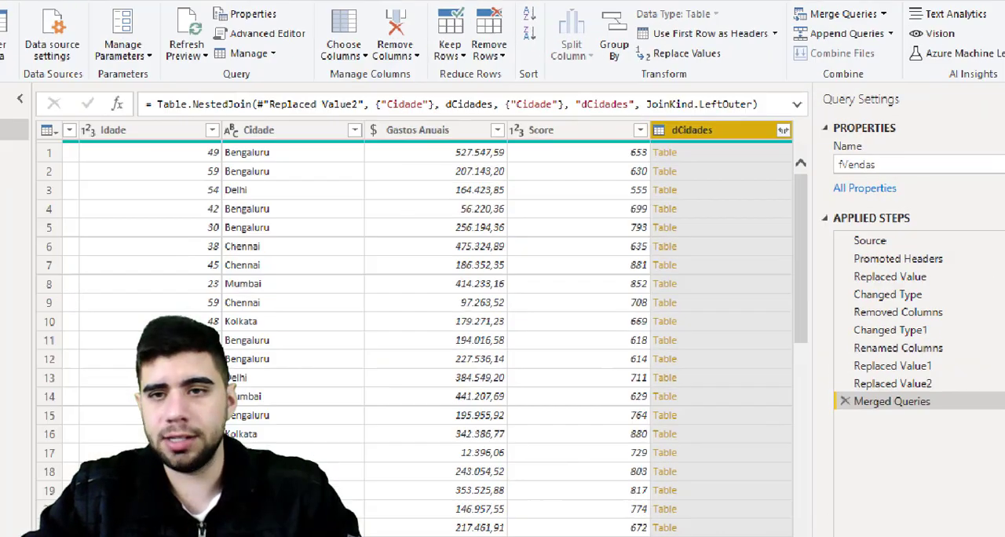
- Expand the merged dCidades column to only ID Cidade, without the original column name as prefix
{"action": "left_click", "coordinate": [816, 129]}
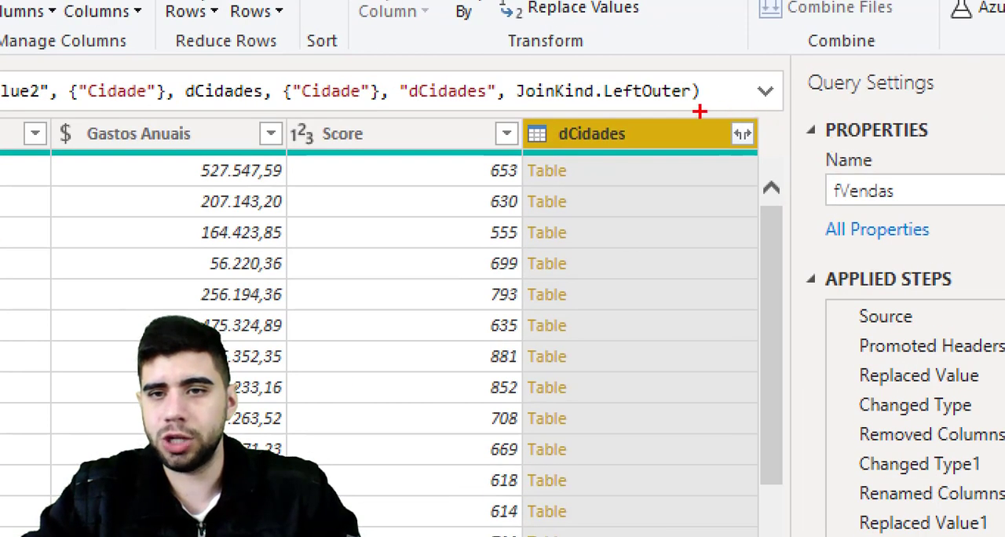
{"action": "left_click_drag", "start_coordinate": [758, 117], "coordinate": [803, 148]}
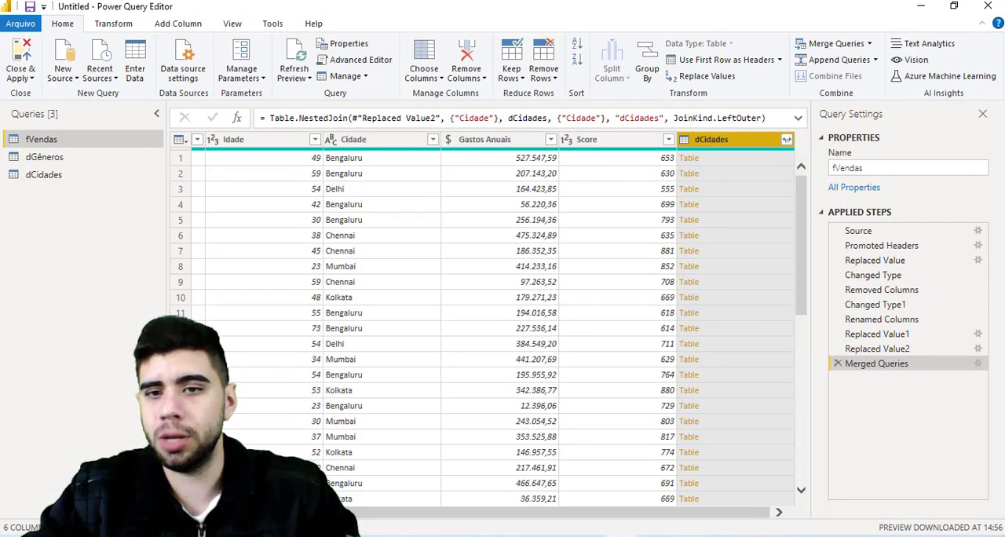
{"action": "left_click", "coordinate": [742, 133]}
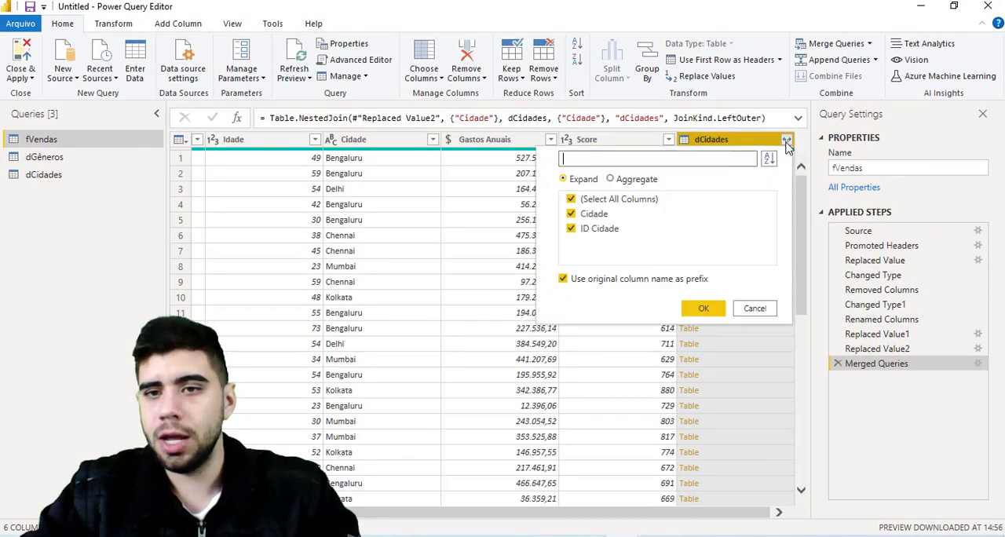
{"action": "left_click", "coordinate": [585, 214]}
{"action": "left_click", "coordinate": [563, 279]}
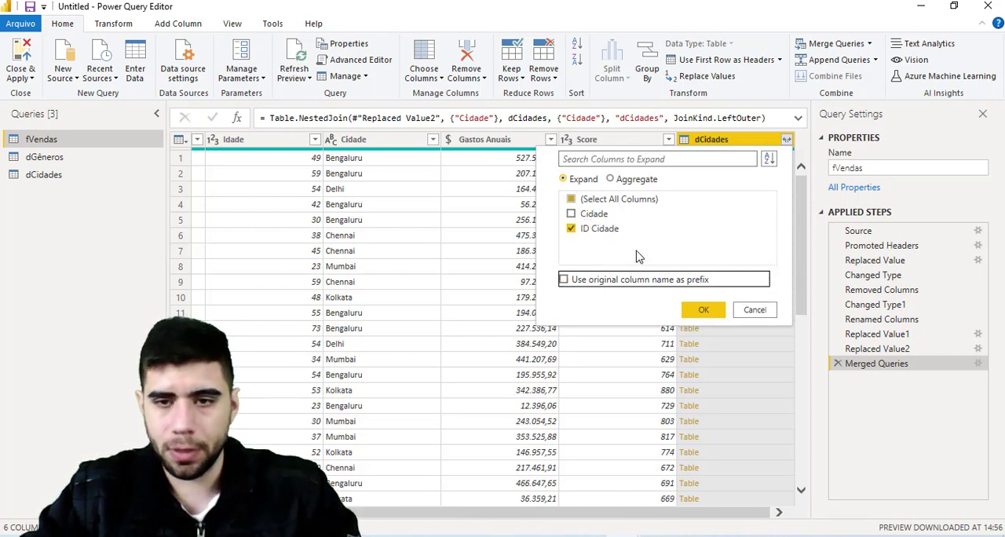
{"action": "left_click", "coordinate": [704, 310]}
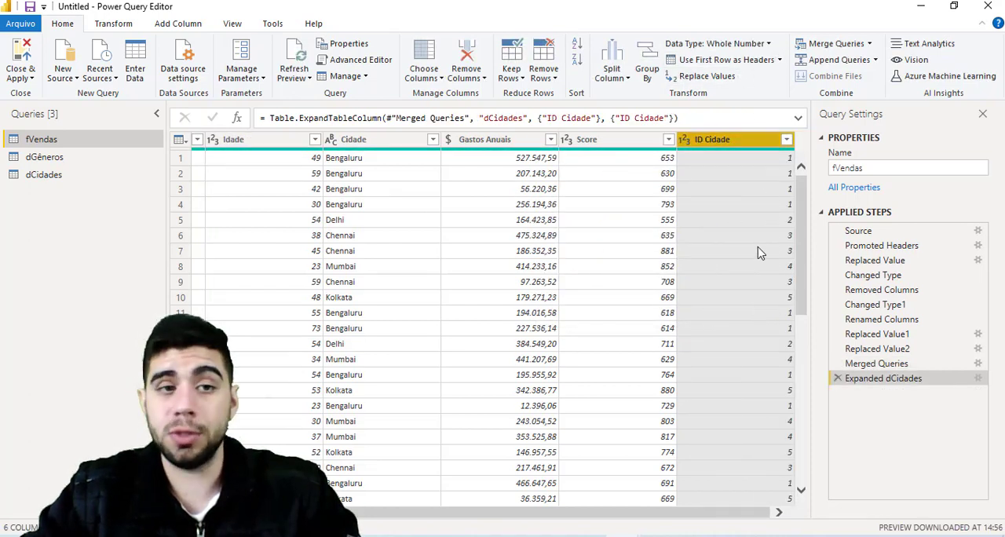
- Merge fVendas with dGêneros on their Gênero columns using a Left Outer join
{"action": "left_click", "coordinate": [823, 45]}
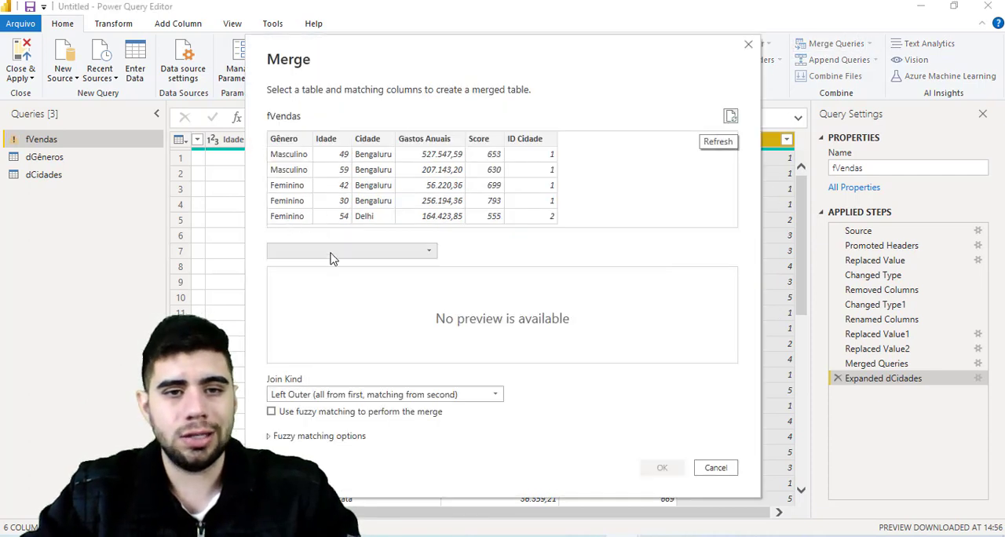
{"action": "left_click", "coordinate": [333, 251]}
{"action": "left_click", "coordinate": [326, 284]}
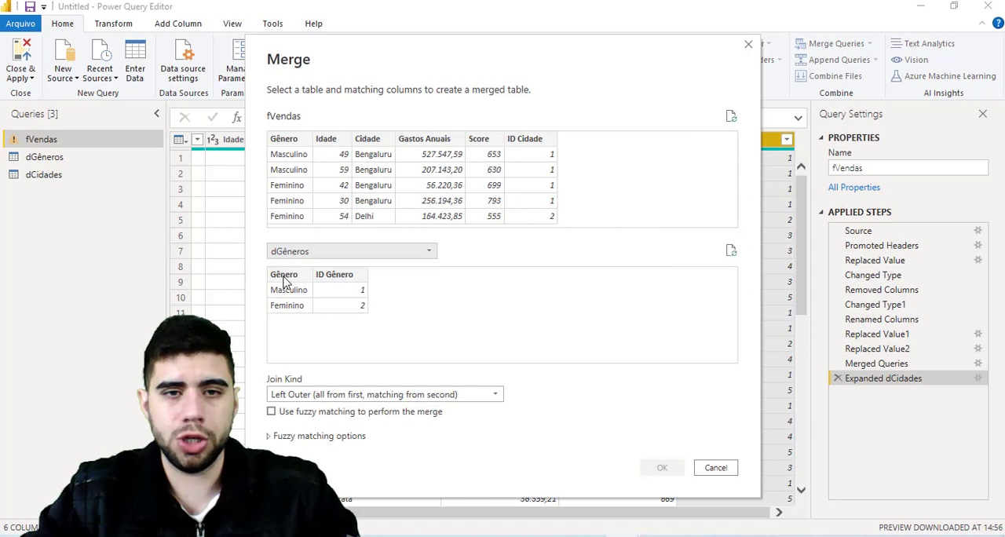
{"action": "left_click", "coordinate": [285, 277]}
{"action": "left_click", "coordinate": [284, 139]}
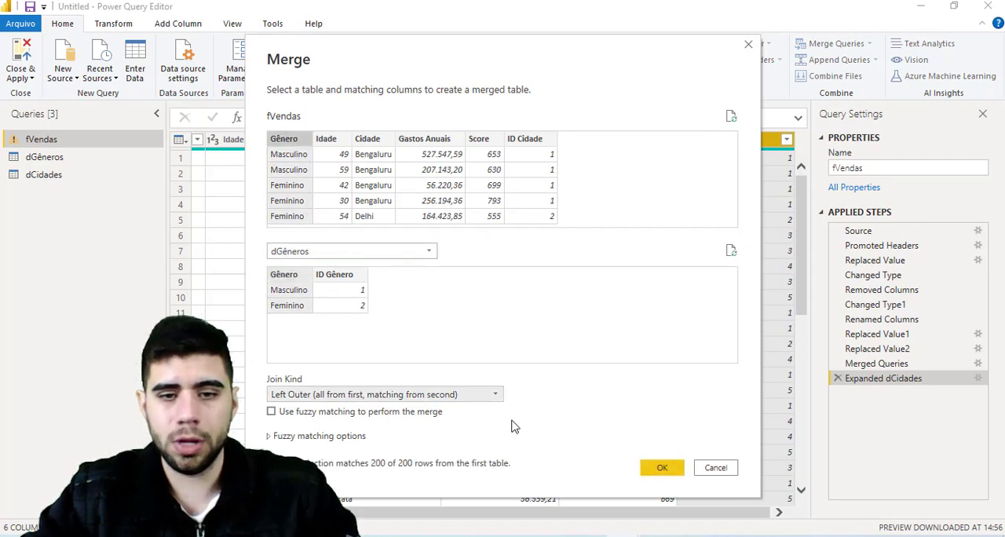
{"action": "left_click", "coordinate": [650, 468]}
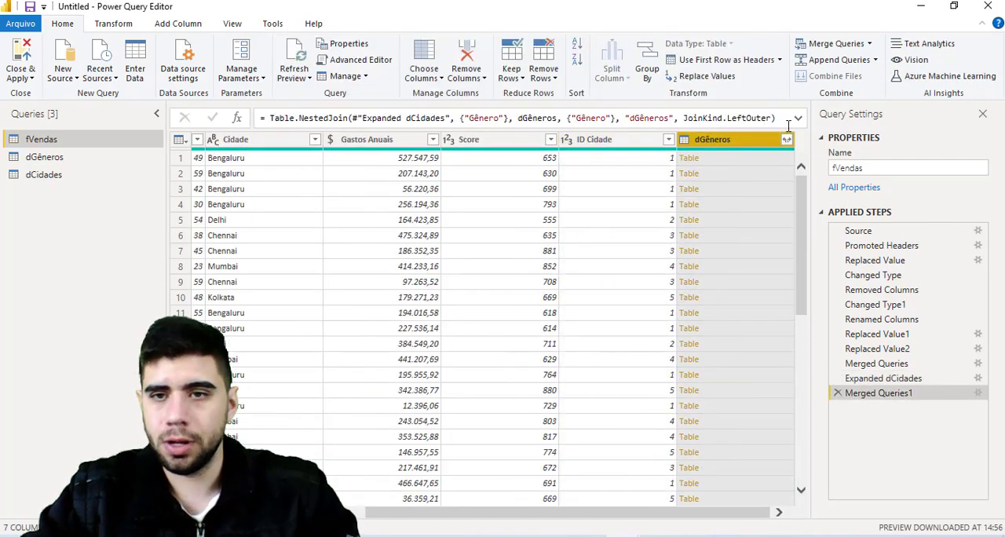
- Expand the merged dGêneros column to only ID Gênero, without a prefix
{"action": "left_click", "coordinate": [786, 139]}
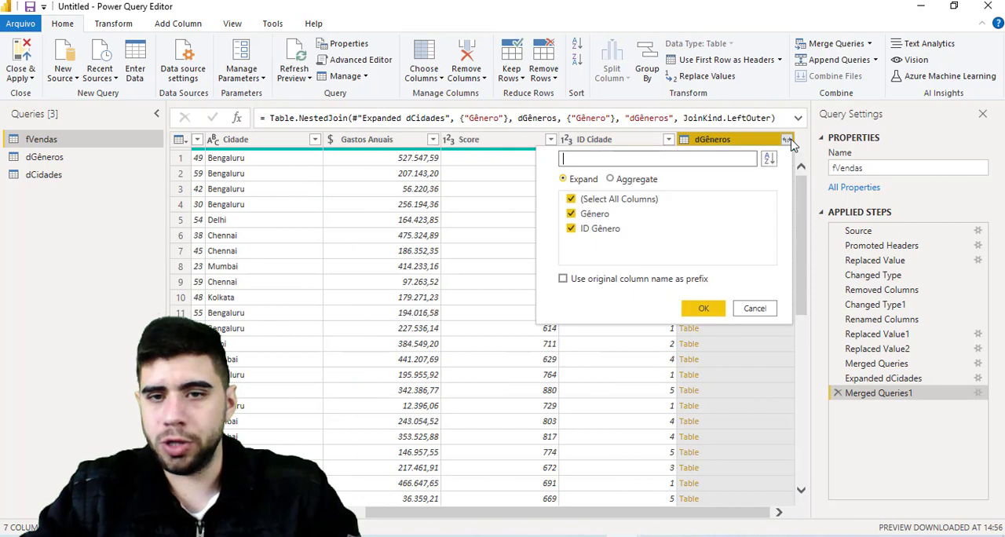
{"action": "left_click", "coordinate": [589, 215]}
{"action": "left_click", "coordinate": [704, 311]}
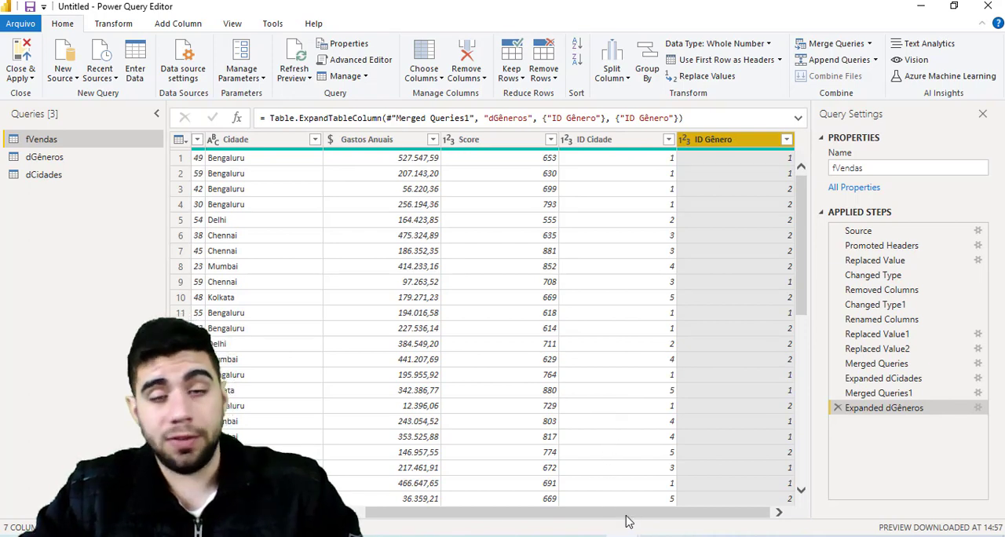
- Remove the Gênero and Cidade text columns from fVendas, then close the query editor and apply the changes to the report
{"action": "scroll", "coordinate": [623, 516], "scroll_direction": "left", "scroll_amount": 5}
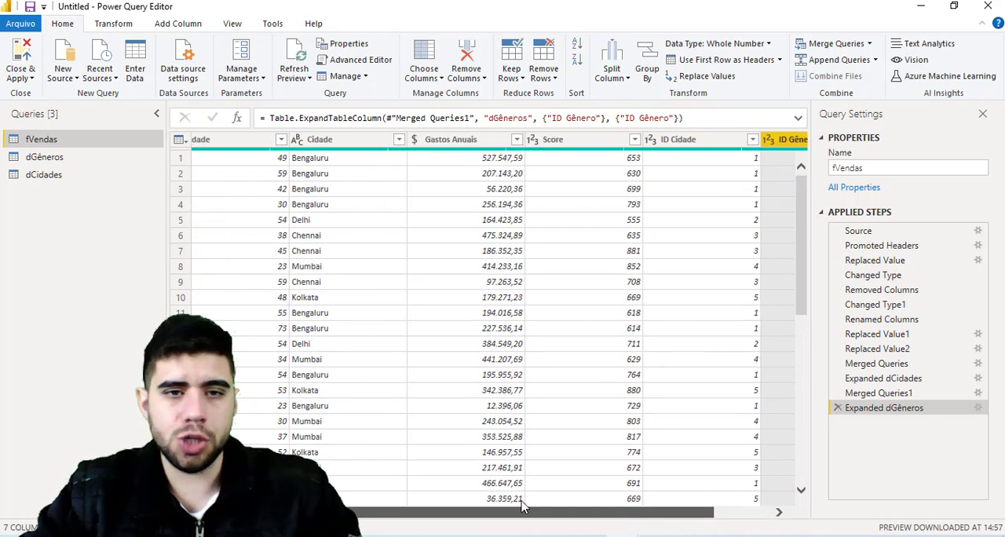
{"action": "left_click", "coordinate": [275, 147]}
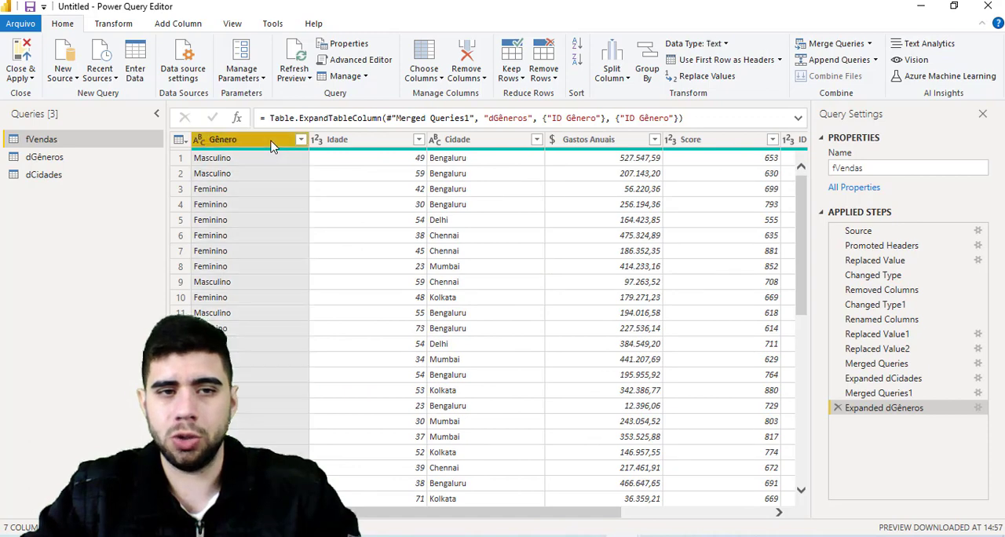
{"action": "left_click", "coordinate": [516, 140], "text": "ctrl"}
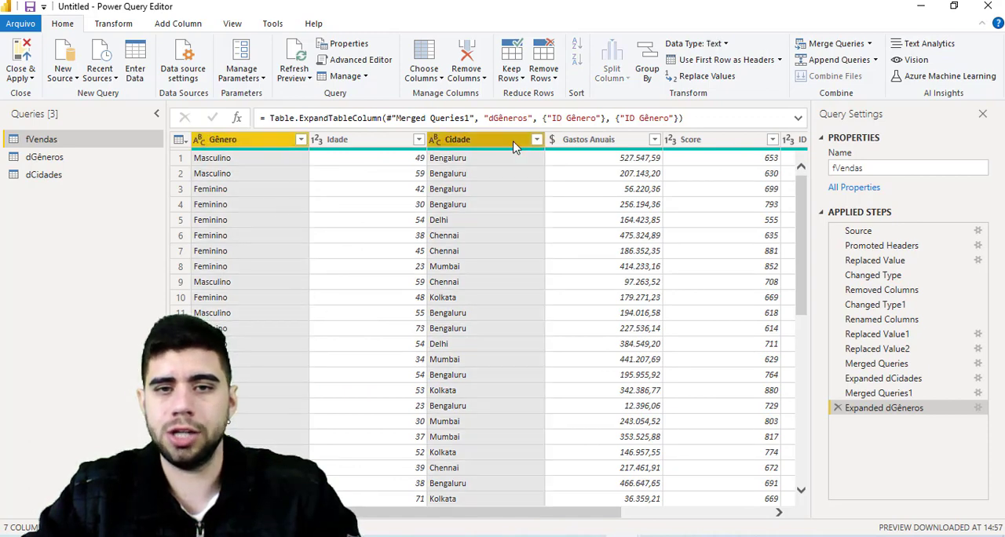
{"action": "right_click", "coordinate": [515, 142]}
{"action": "left_click", "coordinate": [539, 173]}
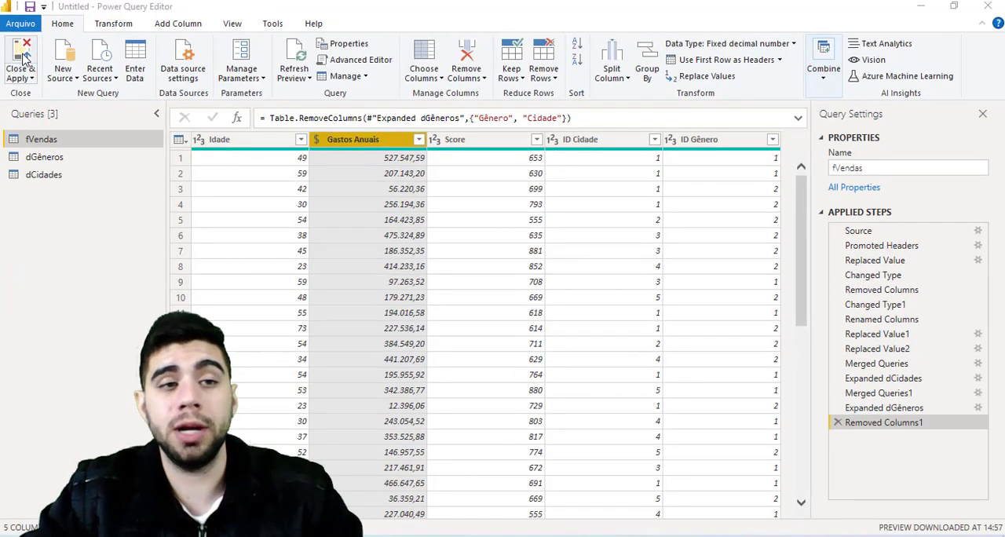
{"action": "left_click", "coordinate": [41, 118]}
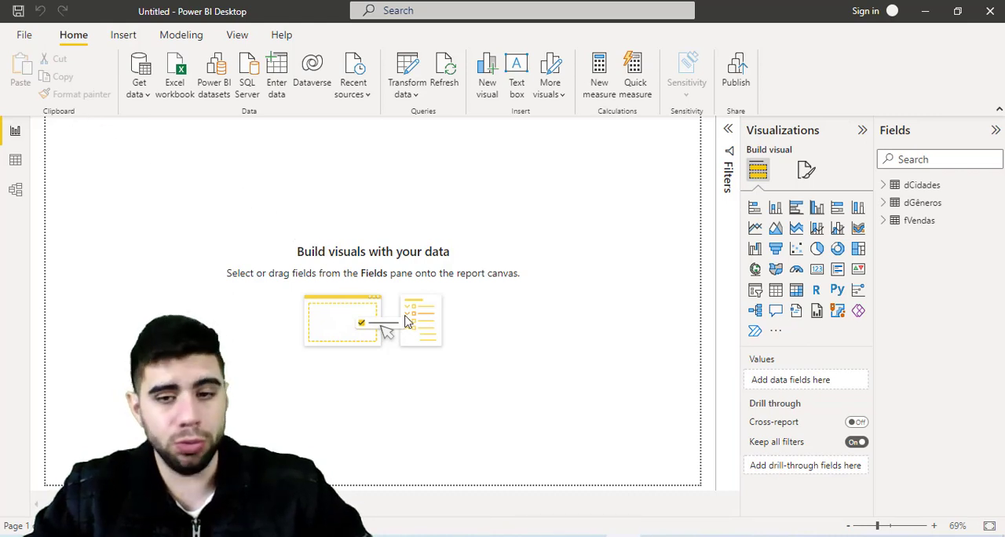
- Switch to the Notepad question list, review question 1 about the shopping's revenue, and return to Power BI Desktop
{"action": "left_click", "coordinate": [589, 536]}
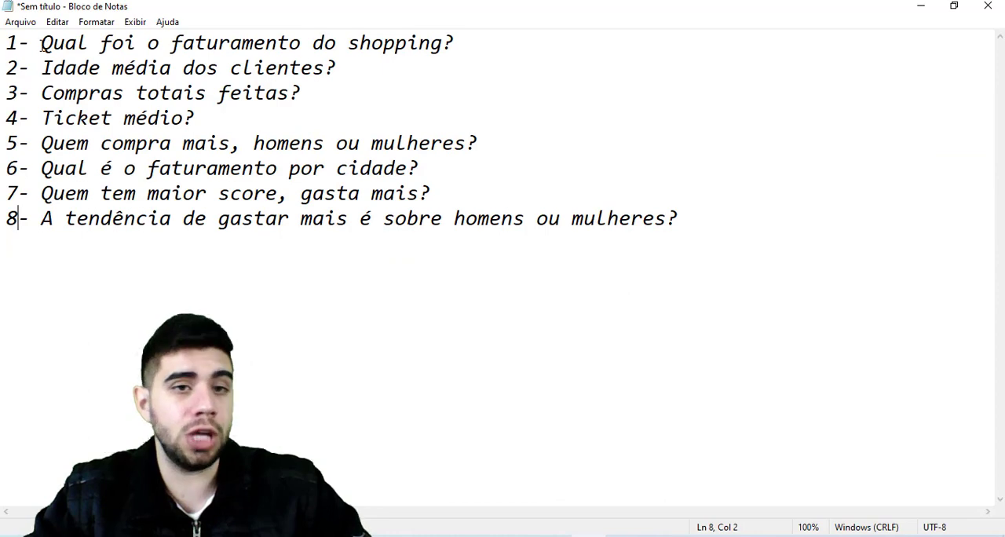
{"action": "left_click_drag", "start_coordinate": [40, 45], "coordinate": [490, 49]}
{"action": "left_click", "coordinate": [489, 48]}
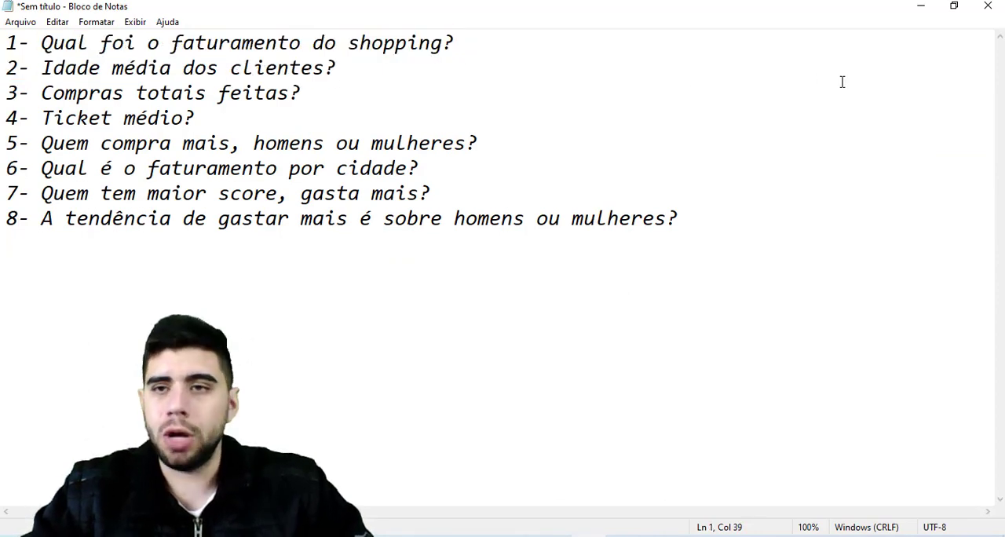
{"action": "left_click", "coordinate": [924, 8]}
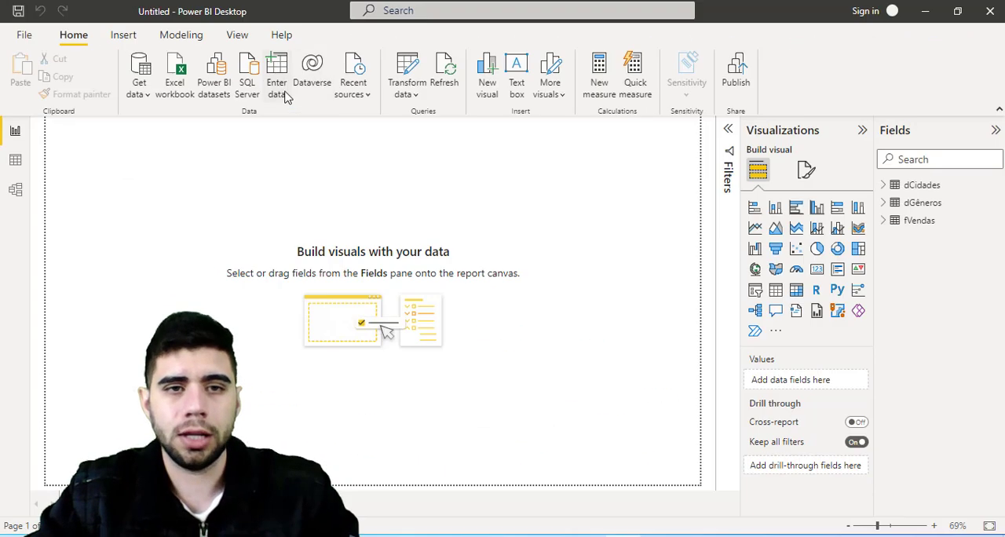
- Create and load an empty manually entered table named "Medidas"
{"action": "left_click", "coordinate": [298, 103]}
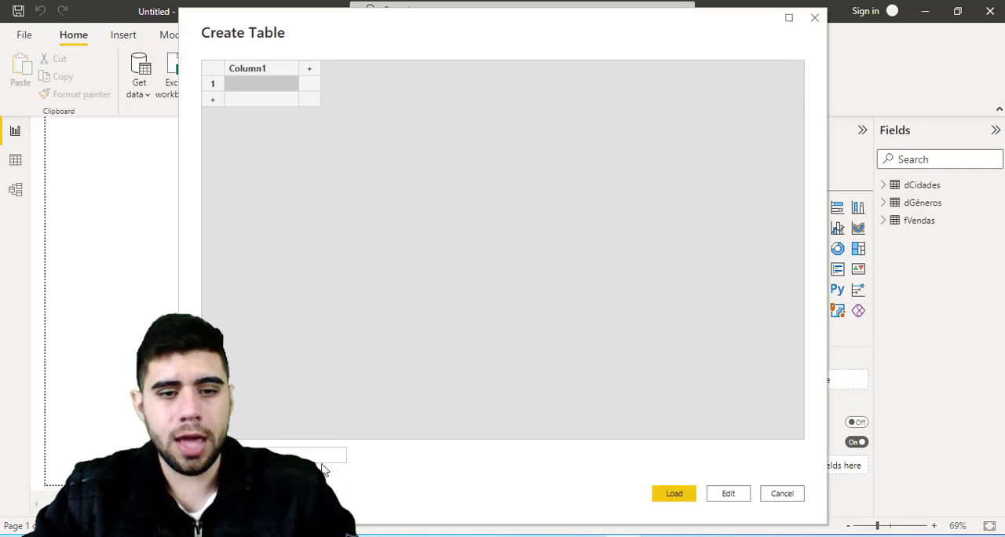
{"action": "left_click_drag", "start_coordinate": [282, 452], "coordinate": [197, 447]}
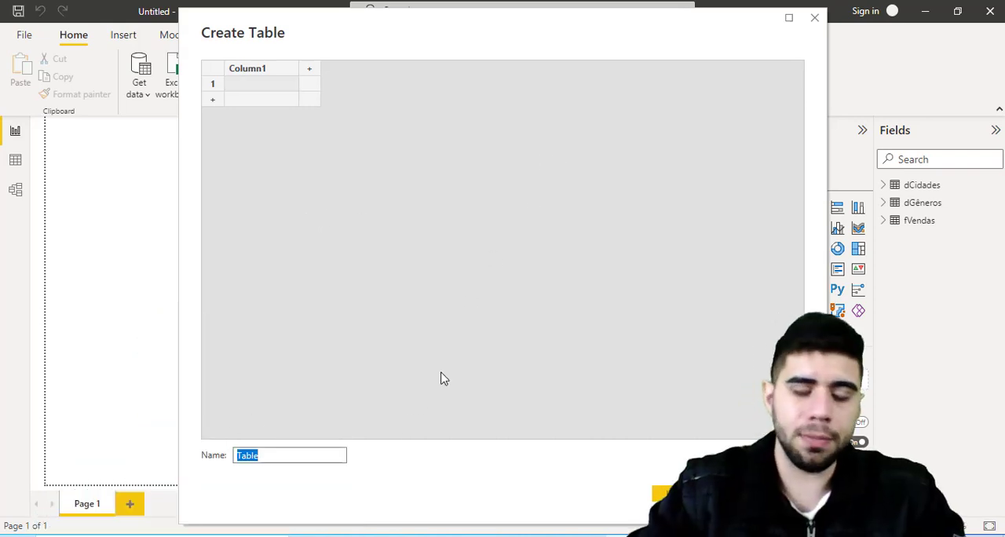
{"action": "type", "text": "Meida"}
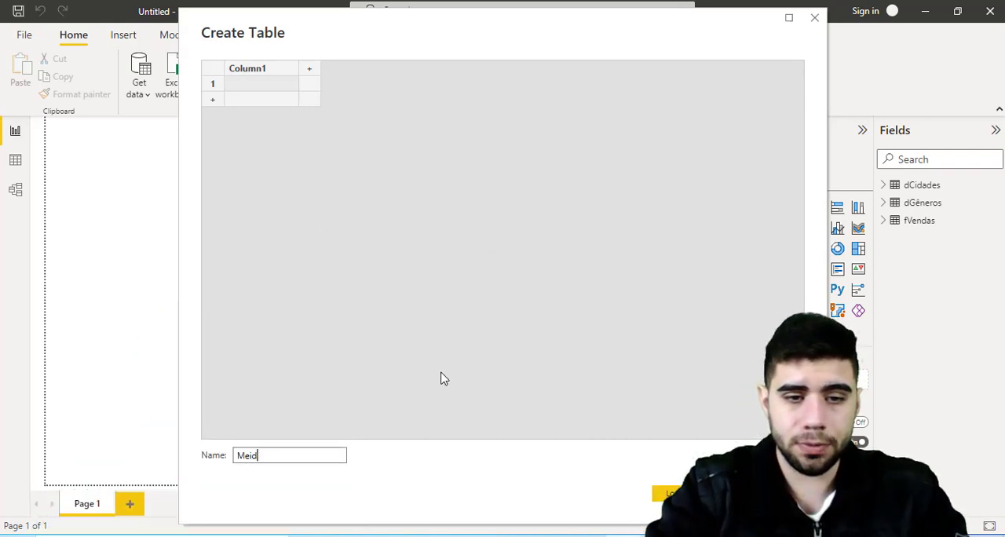
{"action": "key", "text": "BackSpace"}
{"action": "key", "text": "BackSpace"}
{"action": "key", "text": "BackSpace"}
{"action": "type", "text": "dC"}
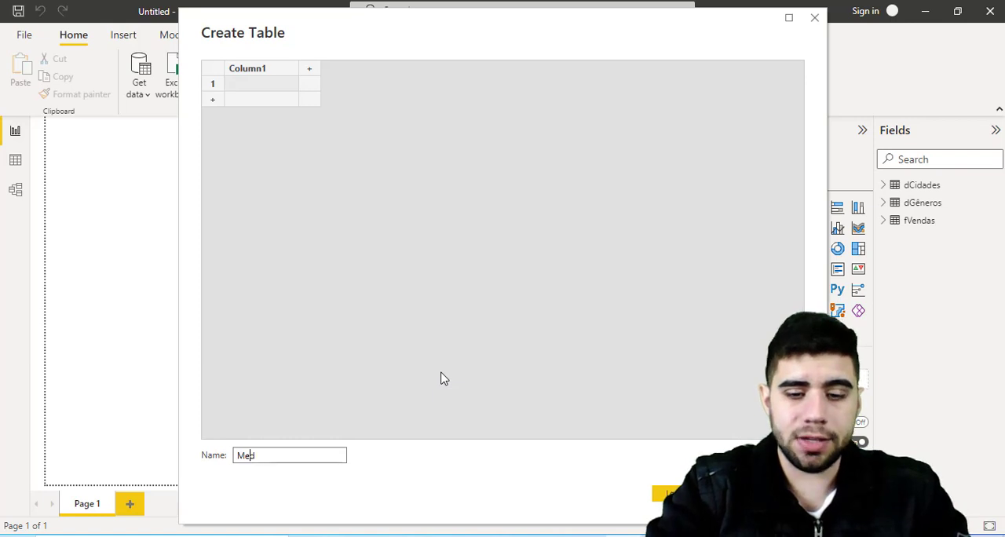
{"action": "type", "text": "idades"}
{"action": "key", "text": "Return"}
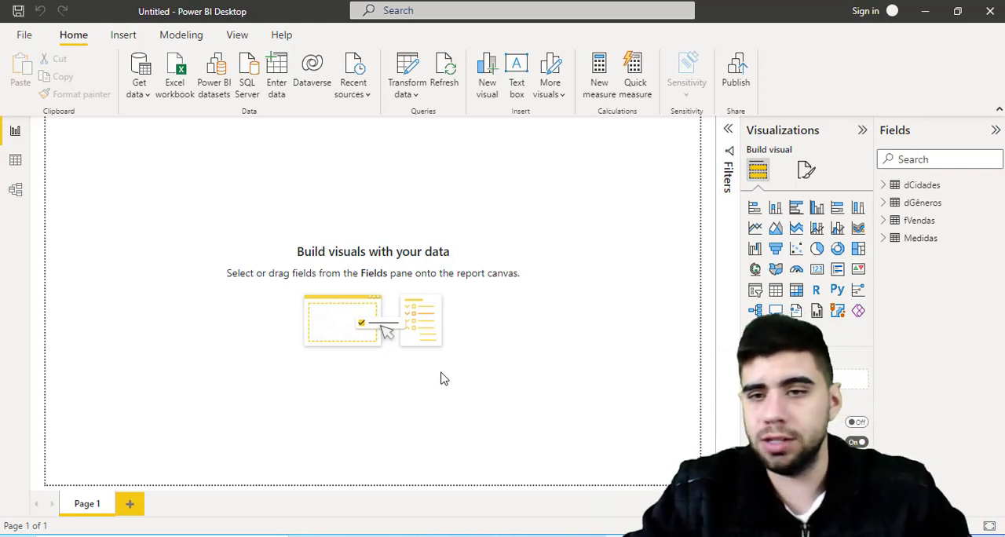
- Create a measure in the Medidas table named "Faturamento" that uses SUM on fVendas[Gastos Anuais]
{"action": "right_click", "coordinate": [915, 240]}
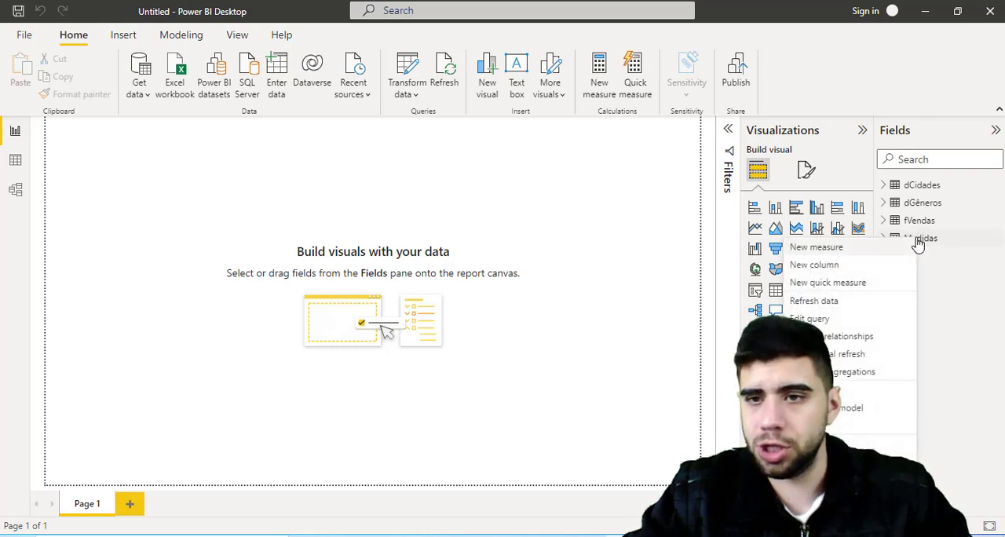
{"action": "left_click", "coordinate": [838, 252]}
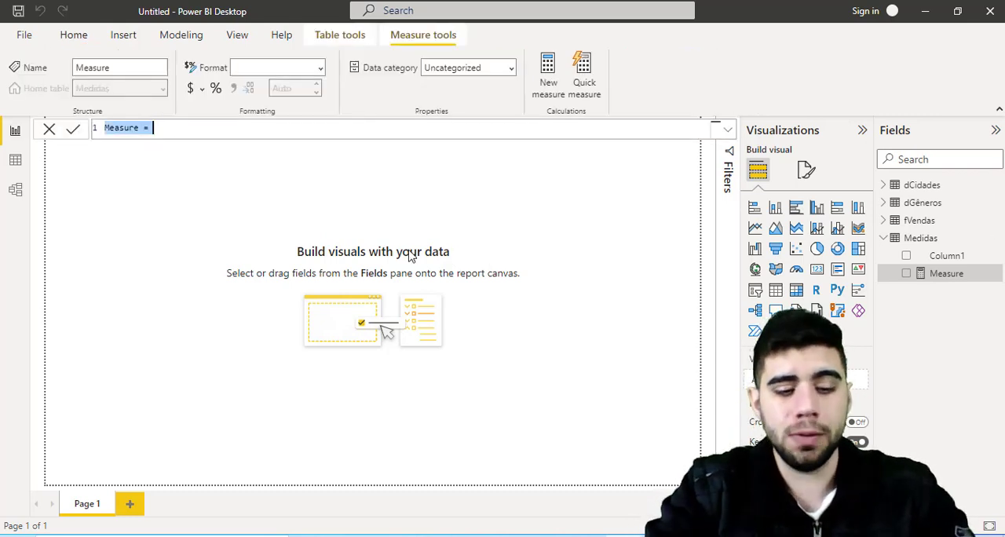
{"action": "type", "text": "Fatura"}
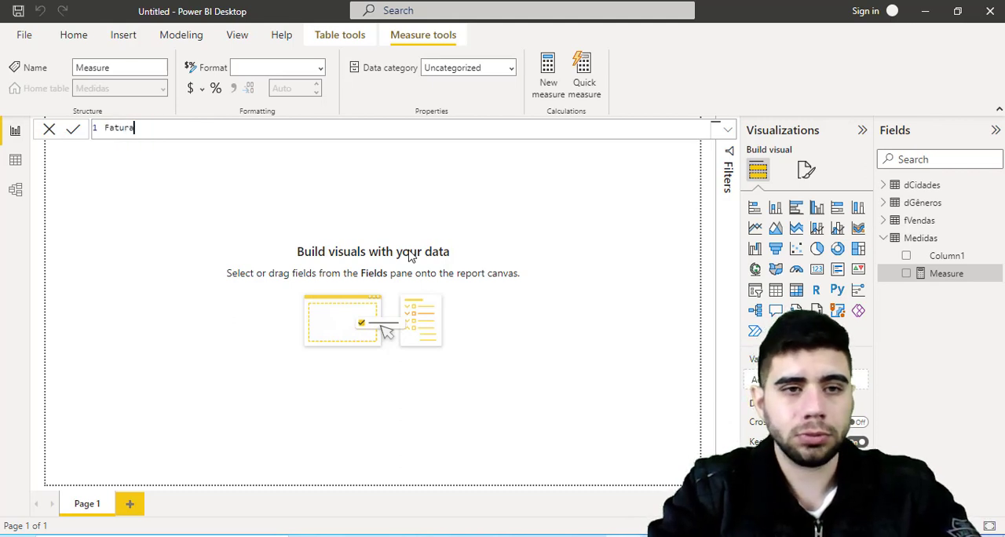
{"action": "type", "text": "mento ="}
{"action": "key", "text": "shift+Return"}
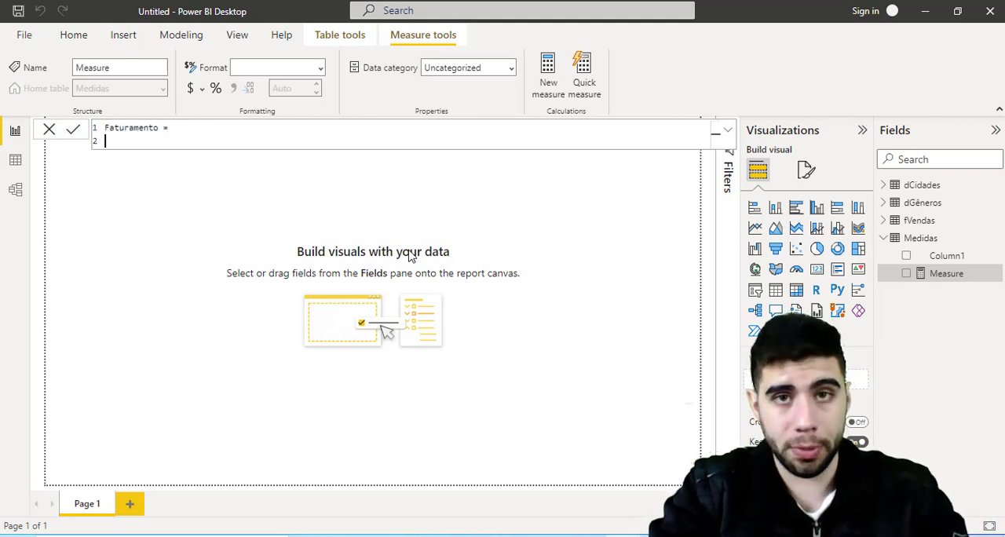
{"action": "type", "text": "sum"}
{"action": "key", "text": "Tab"}
{"action": "key", "text": "shift+Return"}
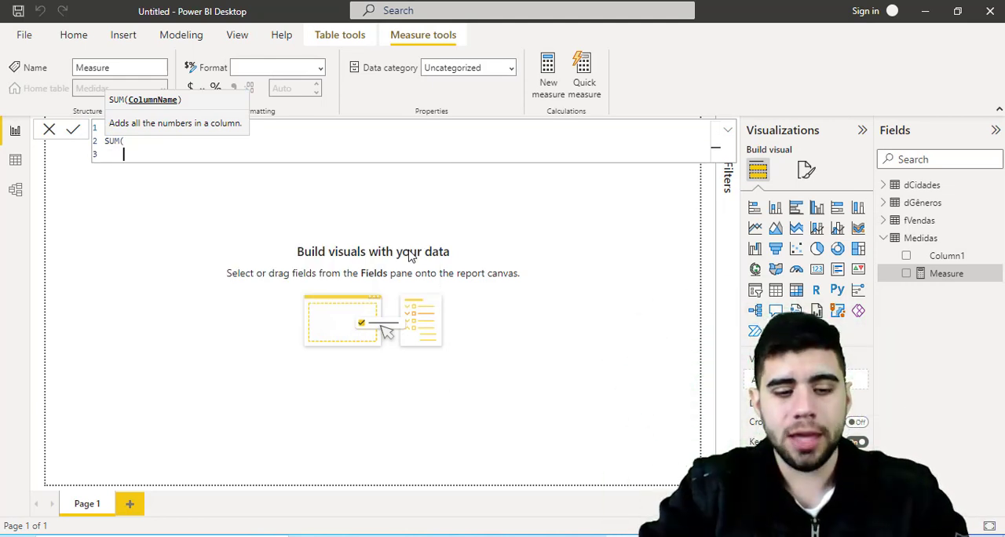
{"action": "type", "text": "fv"}
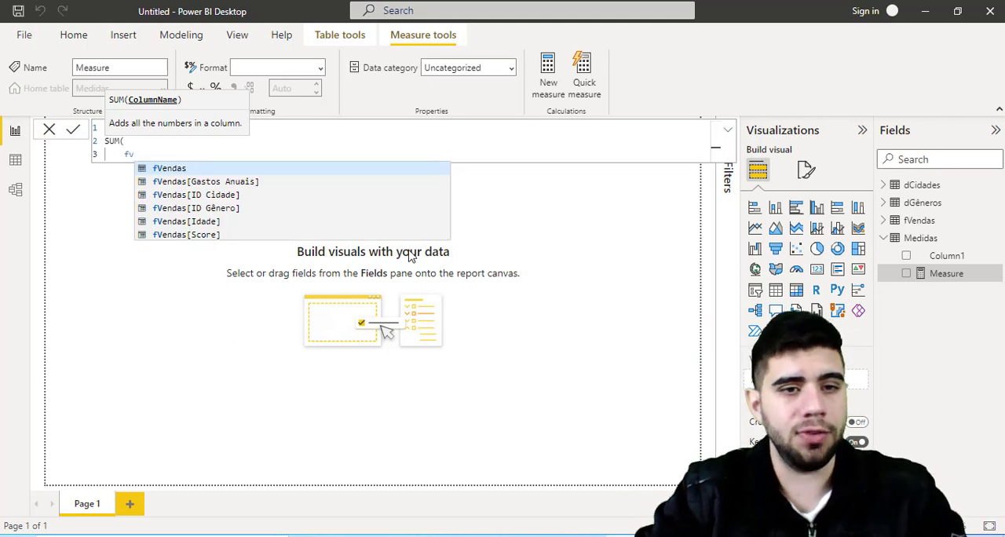
{"action": "key", "text": "Down"}
{"action": "key", "text": "Down"}
{"action": "key", "text": "Down"}
{"action": "key", "text": "Up"}
{"action": "key", "text": "Up"}
{"action": "key", "text": "Tab"}
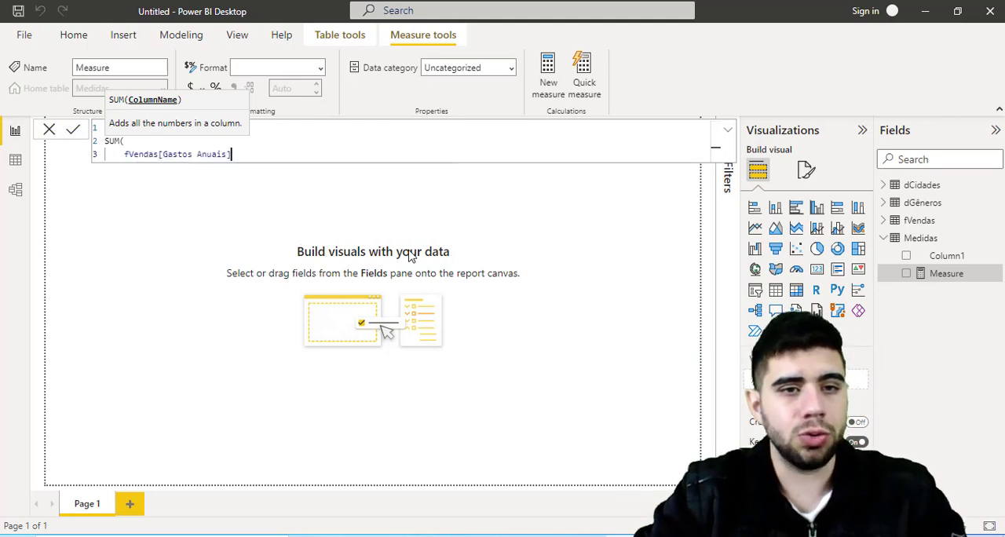
{"action": "key", "text": "Return"}
{"action": "type", "text": ")"}
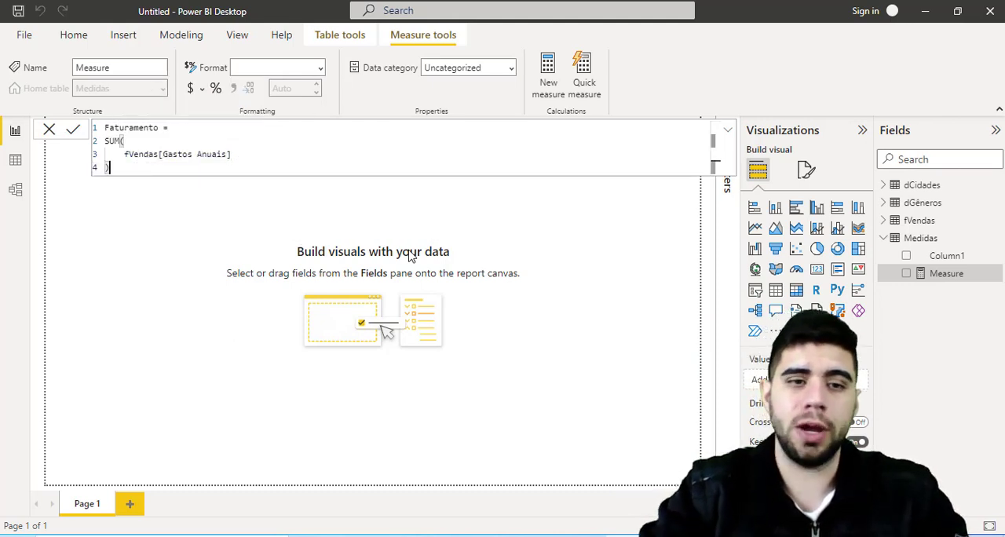
{"action": "key", "text": "Return"}
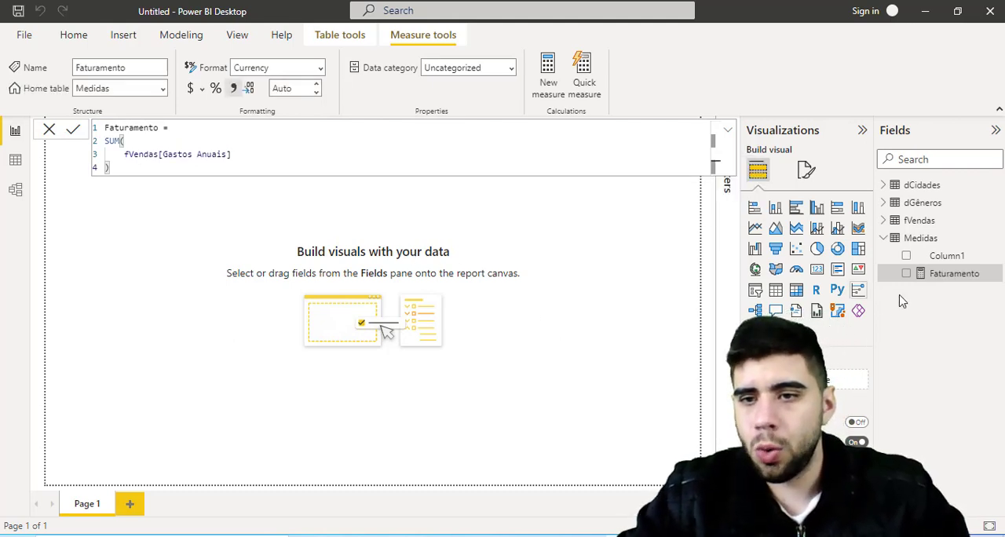
- Show the Faturamento measure in a card visual on the canvas and resize the card to be wider and shorter
{"action": "left_click_drag", "start_coordinate": [952, 281], "coordinate": [599, 244]}
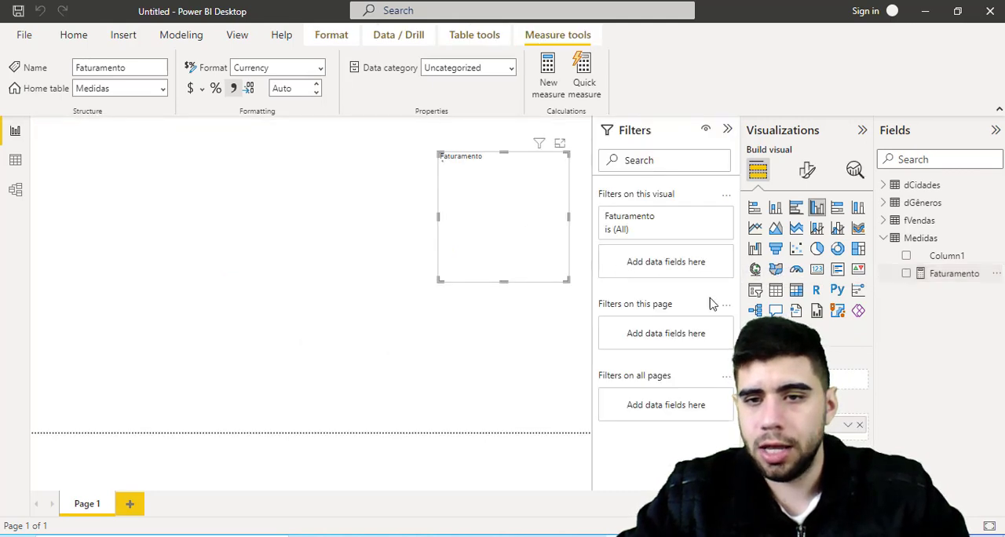
{"action": "left_click", "coordinate": [817, 269]}
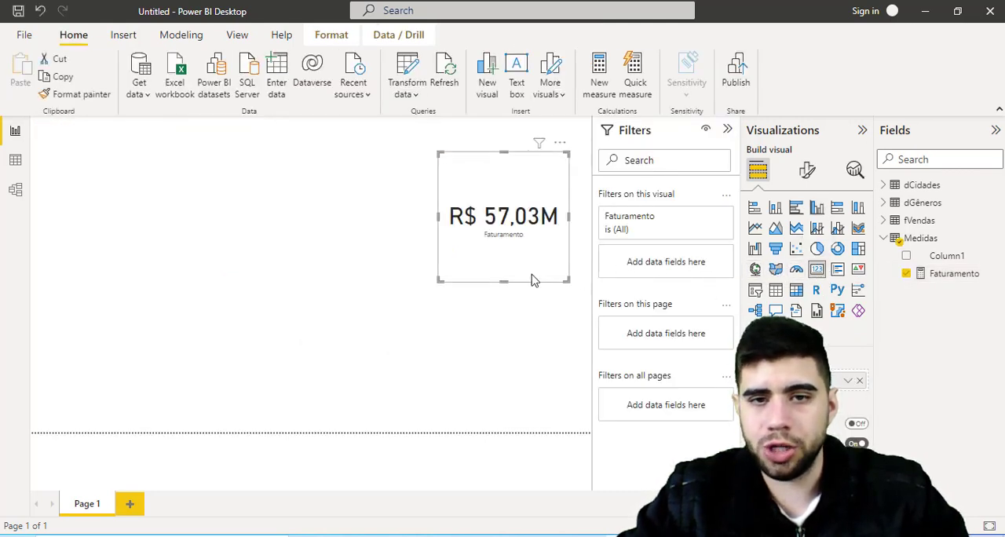
{"action": "left_click", "coordinate": [438, 285]}
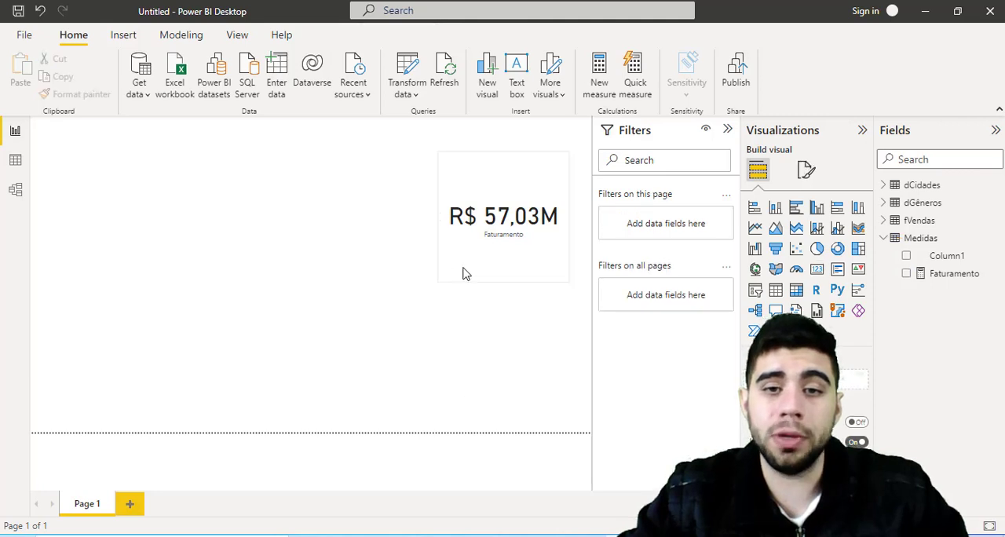
{"action": "left_click", "coordinate": [442, 278]}
{"action": "left_click", "coordinate": [435, 285]}
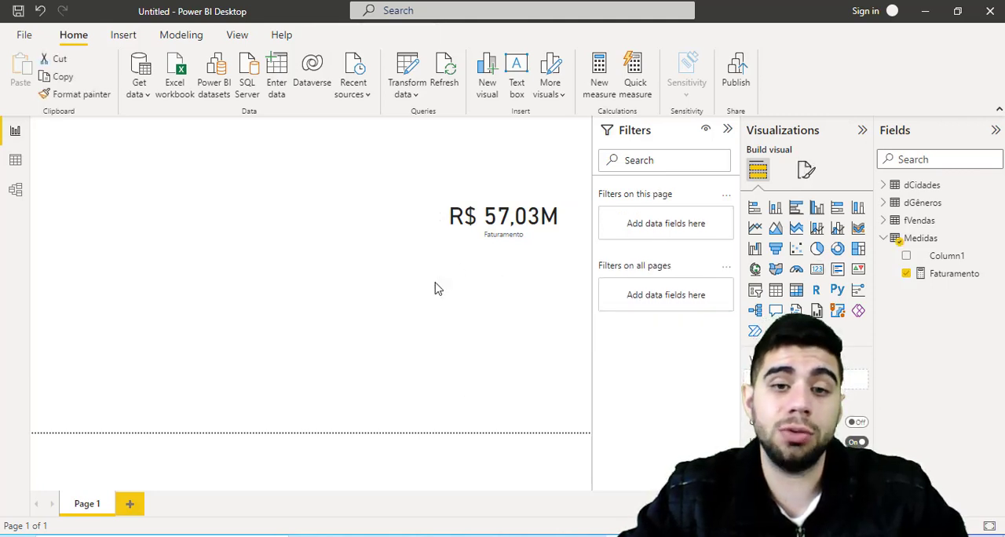
{"action": "left_click", "coordinate": [459, 277]}
{"action": "left_click_drag", "start_coordinate": [438, 280], "coordinate": [399, 219]}
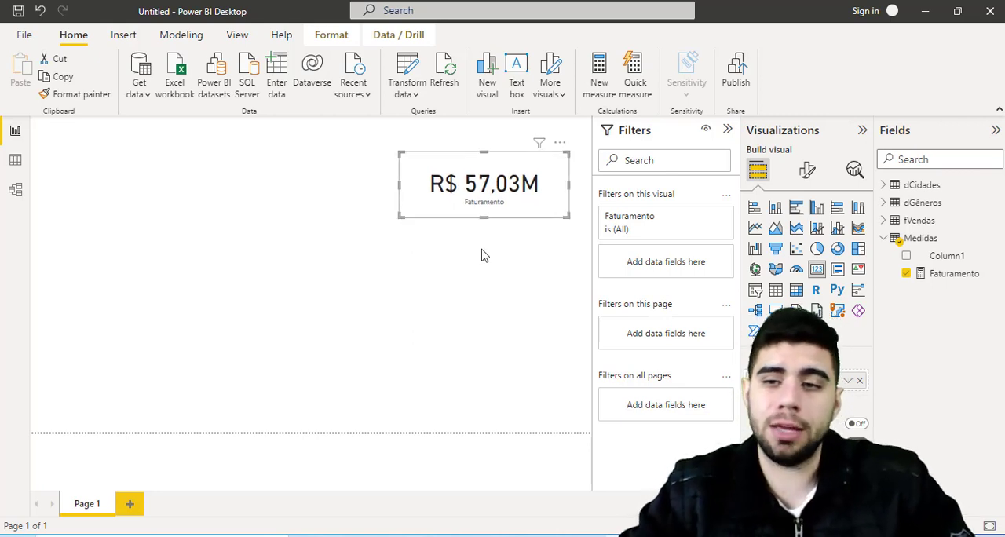
- Delete the placeholder Column1 column from the Medidas table
{"action": "right_click", "coordinate": [942, 259]}
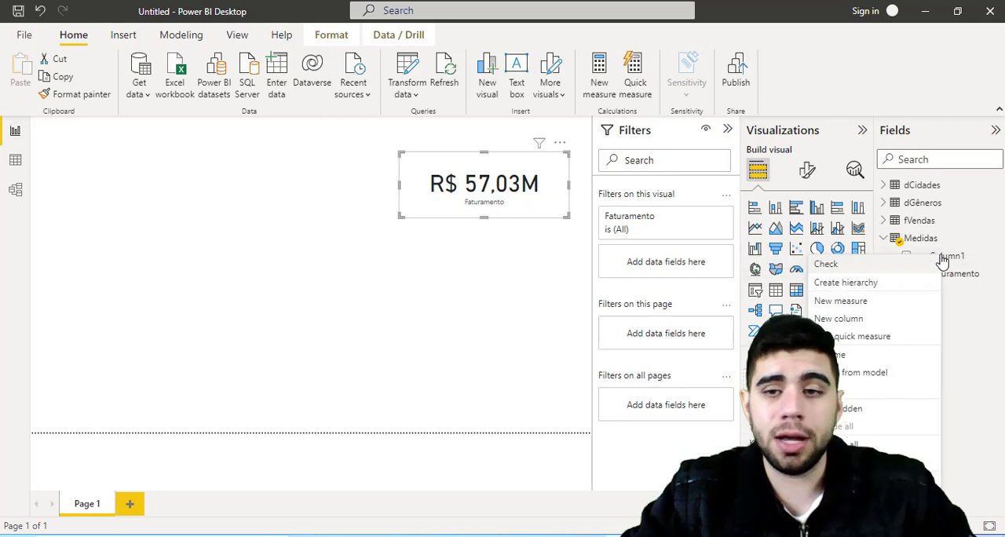
{"action": "left_click", "coordinate": [890, 374]}
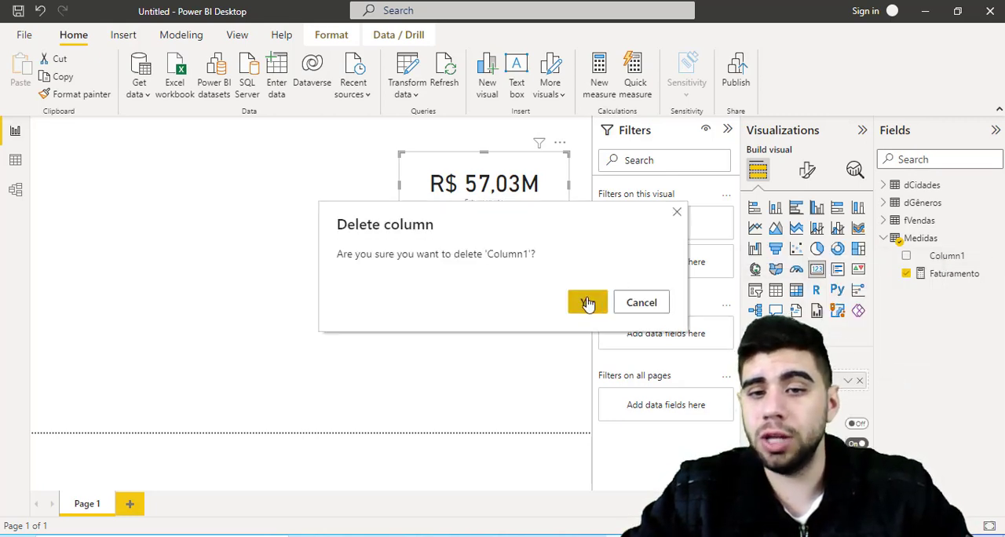
{"action": "left_click", "coordinate": [586, 301]}
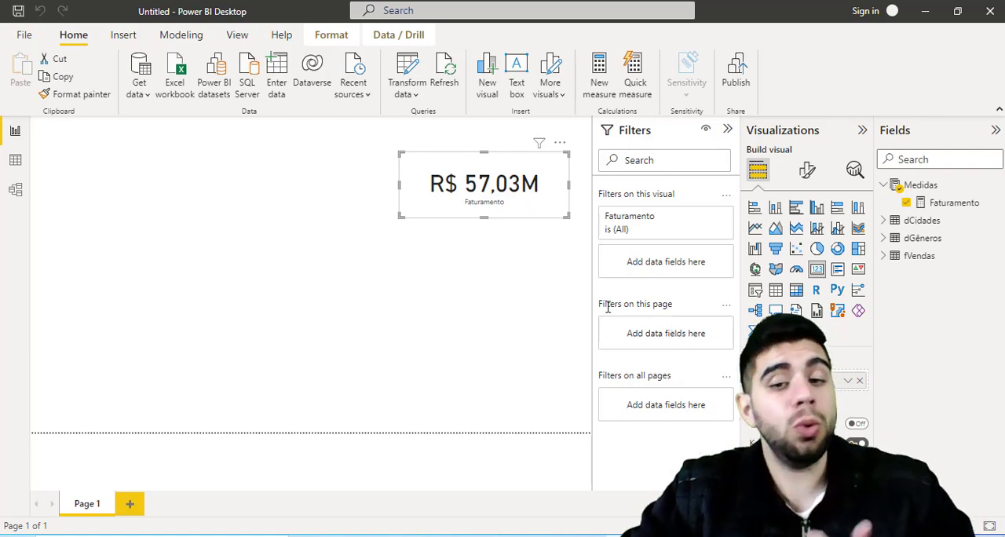
- Switch to the Notepad question list, review question 2 about the customers' average age, and return to Power BI Desktop
{"action": "key", "text": "alt+Tab"}
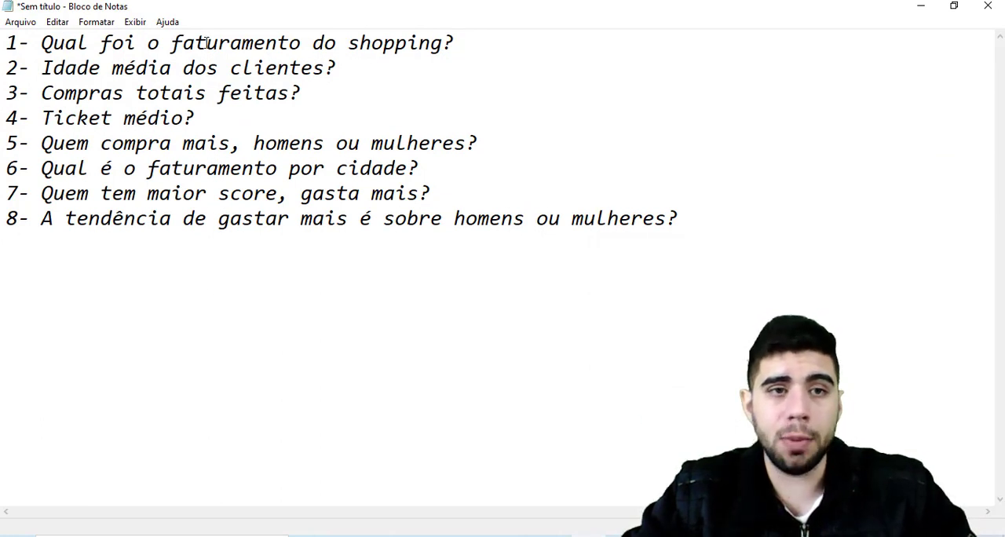
{"action": "left_click_drag", "start_coordinate": [41, 66], "coordinate": [353, 76]}
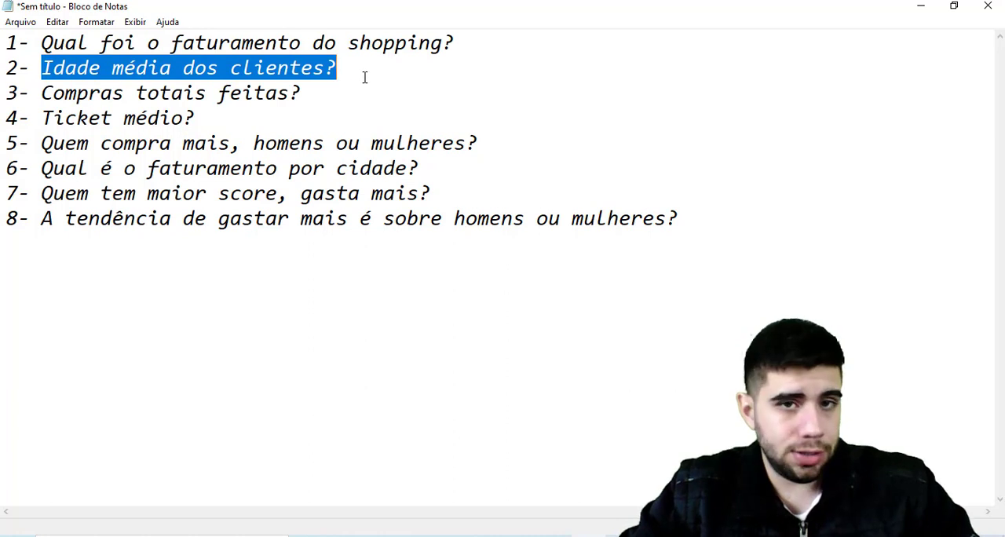
{"action": "left_click", "coordinate": [375, 71]}
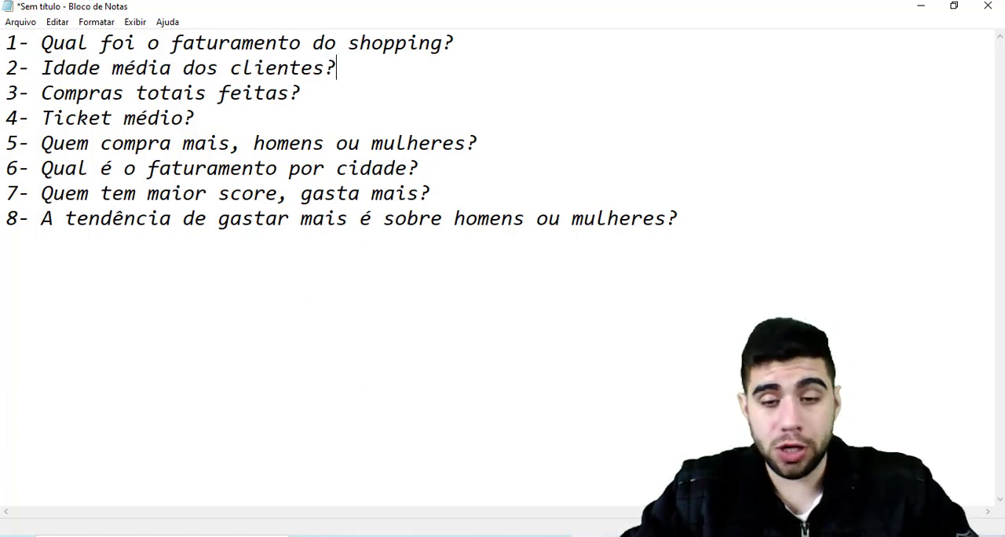
{"action": "left_click", "coordinate": [624, 536]}
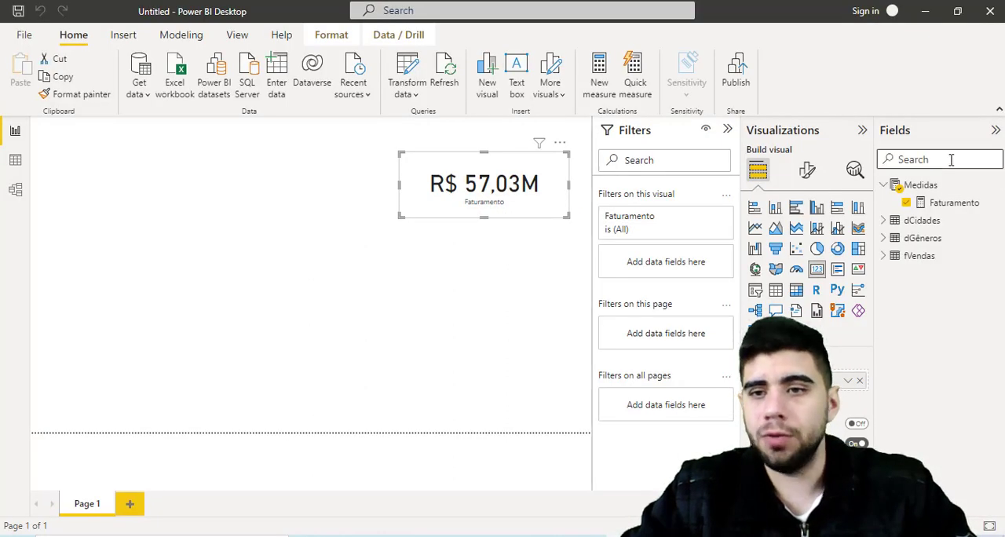
- Create a measure in the Medidas table named "Idade média" that uses AVERAGE on fVendas[Idade]
{"action": "right_click", "coordinate": [919, 190]}
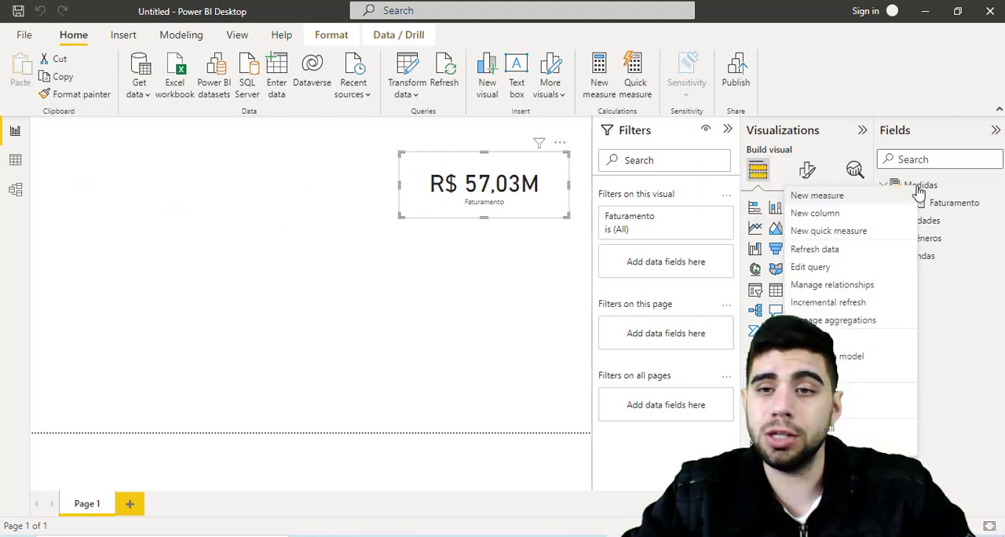
{"action": "key", "text": "Escape"}
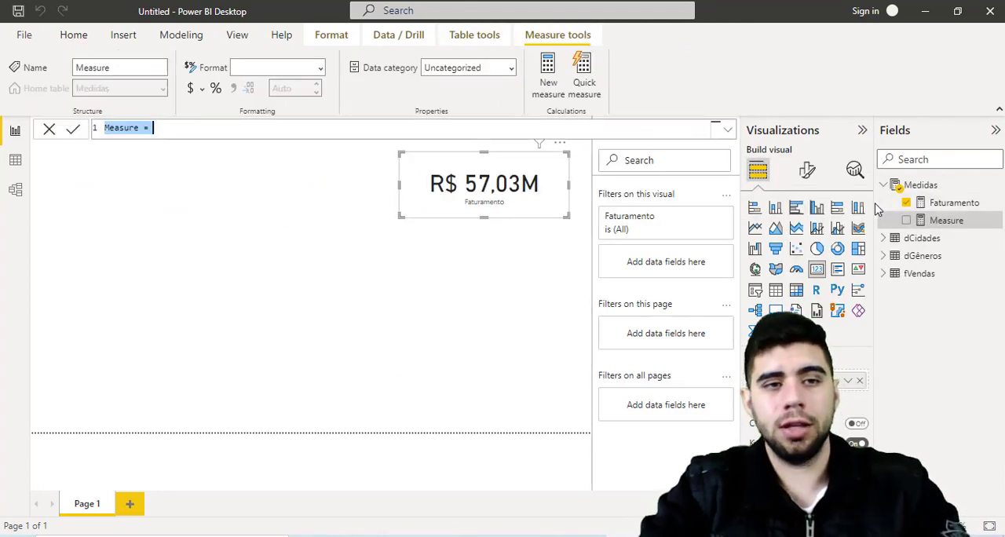
{"action": "type", "text": "Idad"}
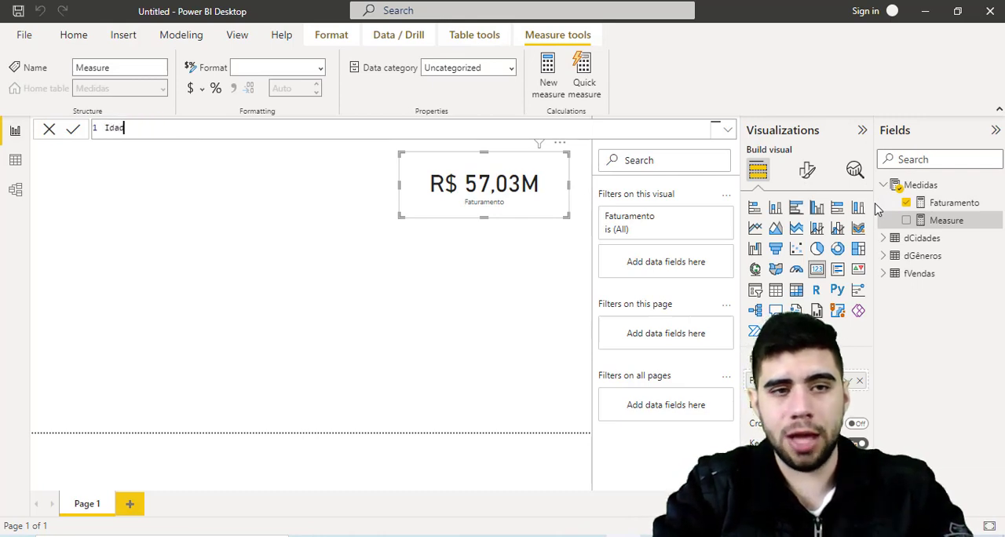
{"action": "type", "text": "e média ="}
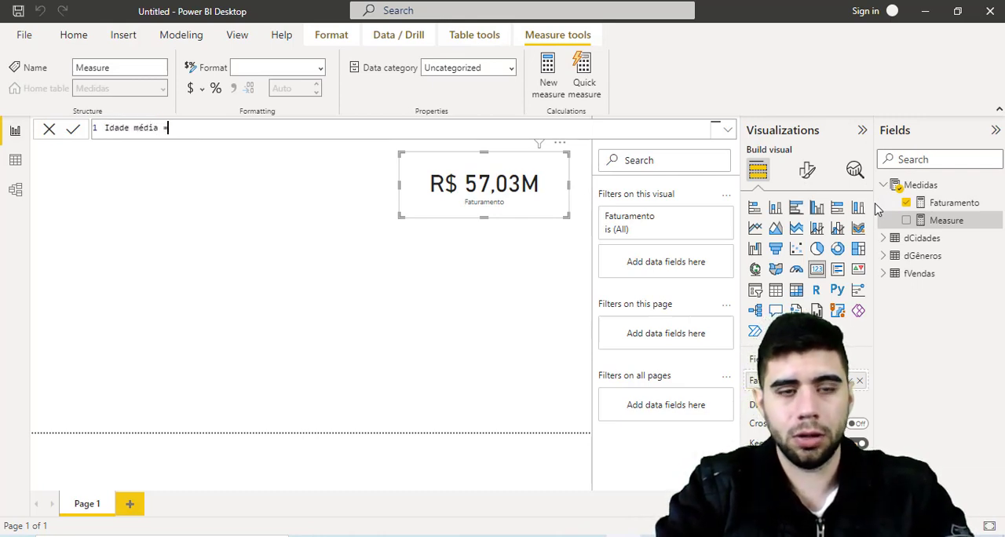
{"action": "key", "text": "shift+Return"}
{"action": "type", "text": "AVERAGE("}
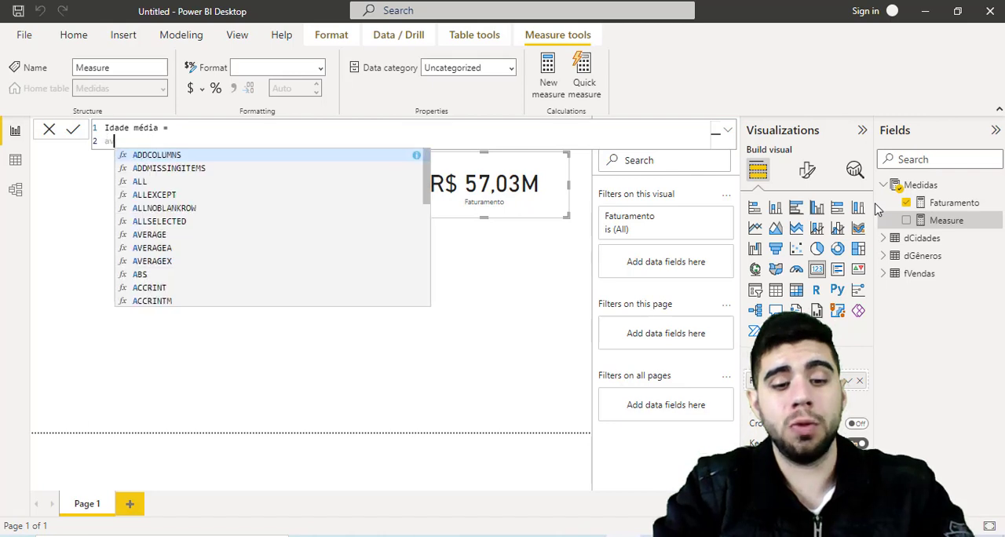
{"action": "key", "text": "shift+Return"}
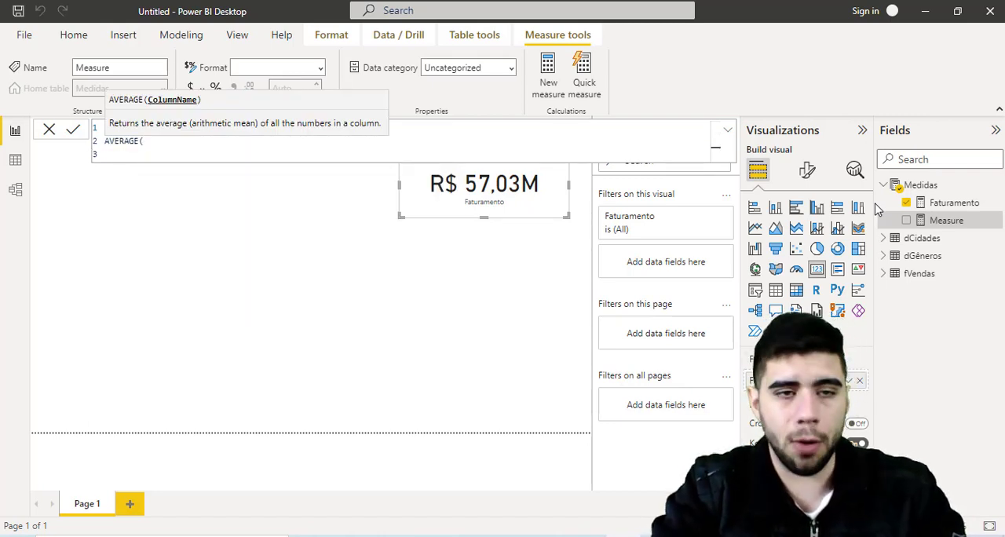
{"action": "type", "text": "fve"}
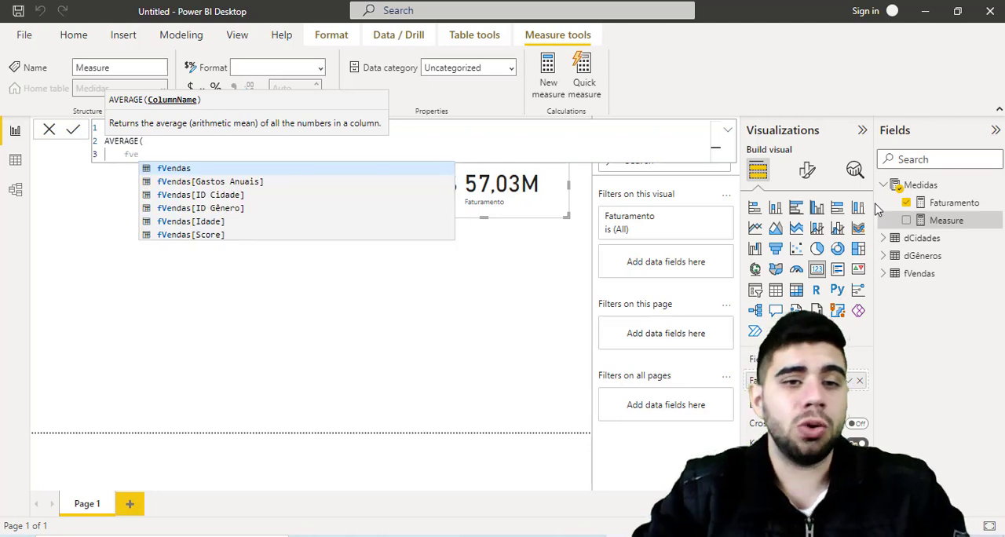
{"action": "key", "text": "Down"}
{"action": "key", "text": "Down"}
{"action": "key", "text": "Down"}
{"action": "key", "text": "Down"}
{"action": "key", "text": "Tab"}
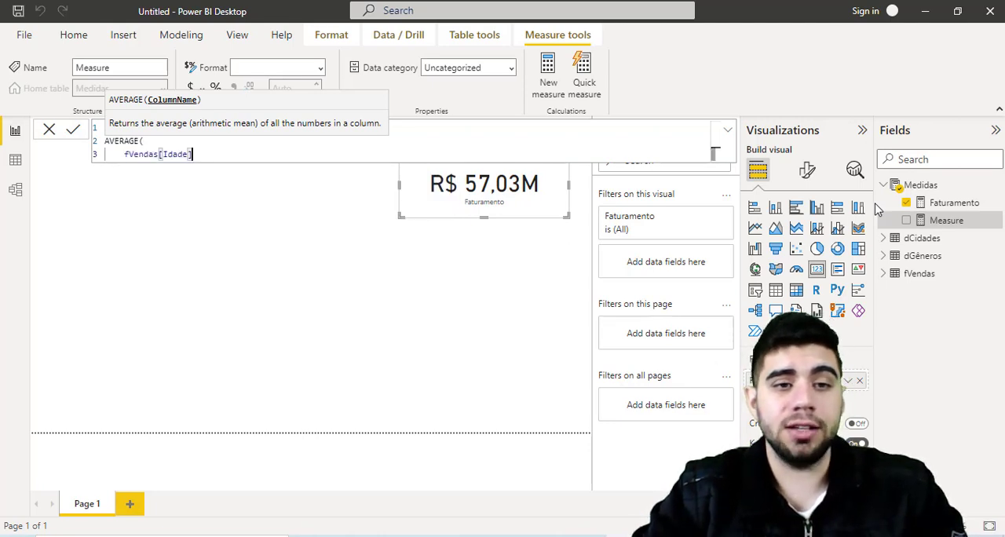
{"action": "key", "text": "Return"}
{"action": "type", "text": ")"}
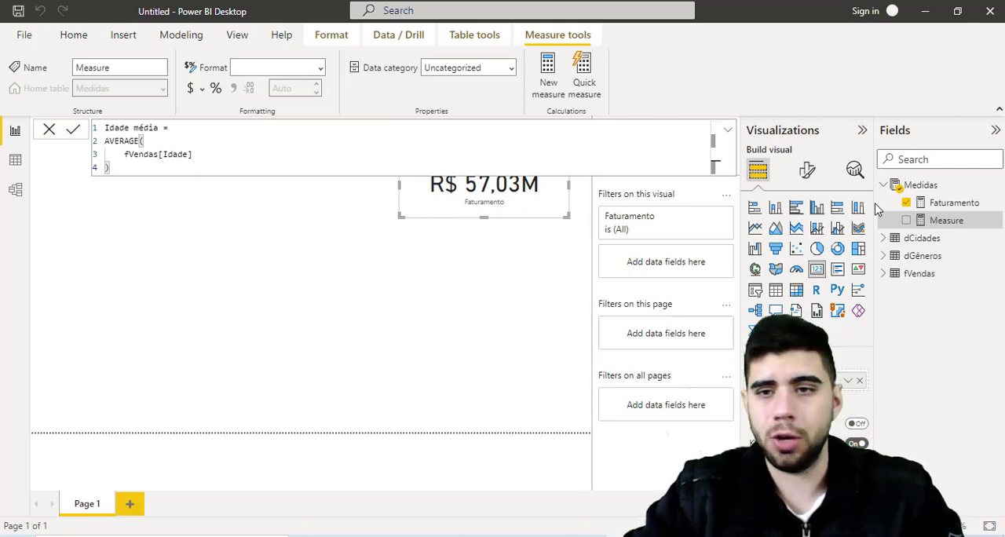
{"action": "key", "text": "Return"}
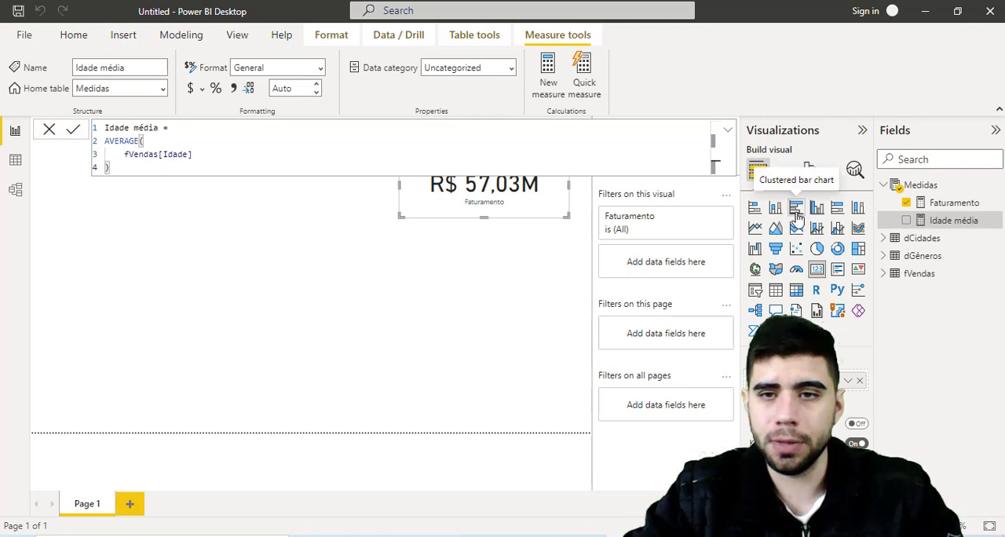
- Show the Idade média measure in a card visual beside the Faturamento card
{"action": "left_click_drag", "start_coordinate": [939, 222], "coordinate": [334, 207]}
{"action": "left_click", "coordinate": [816, 268]}
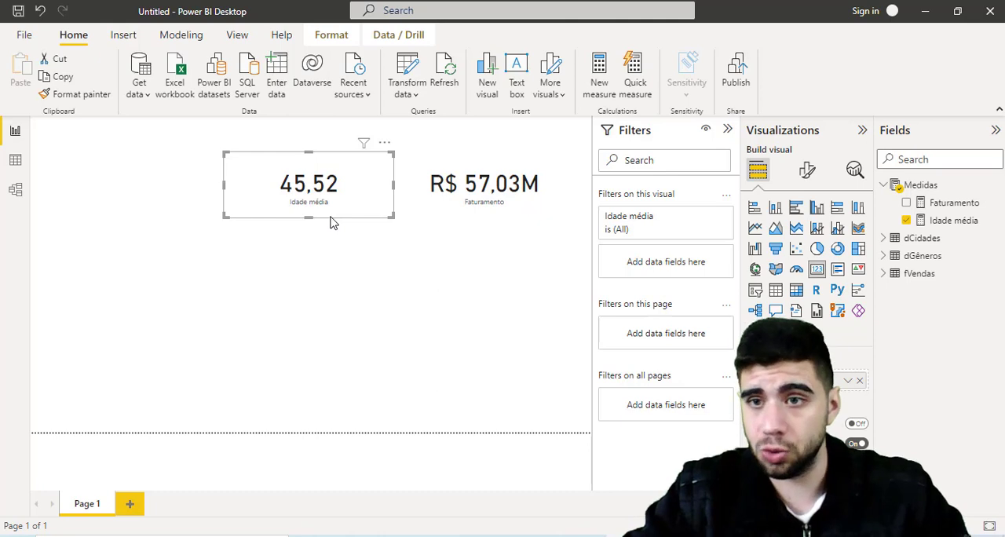
- Set the Idade média measure to 0 decimal places and move its card down, clear of the formula bar
{"action": "left_click", "coordinate": [948, 220]}
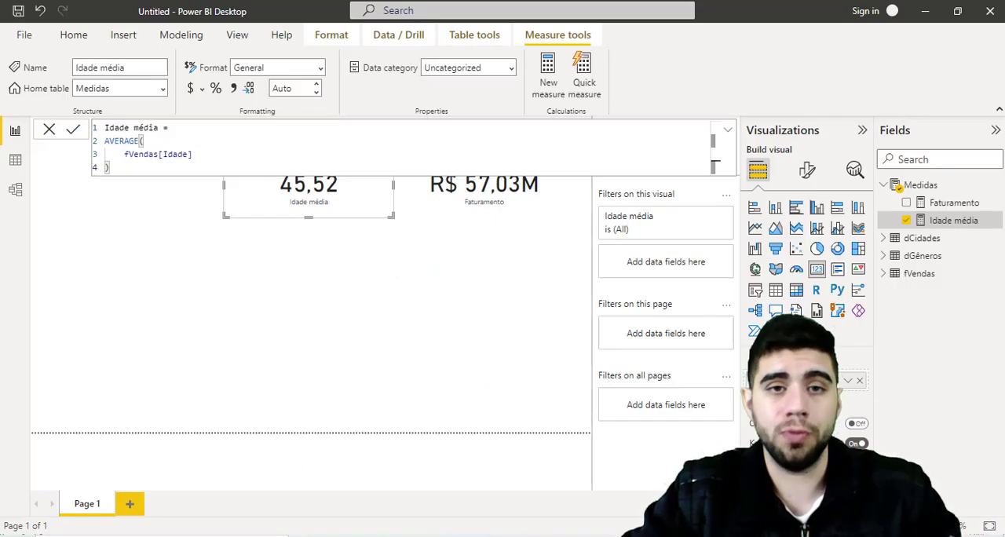
{"action": "left_click", "coordinate": [316, 93]}
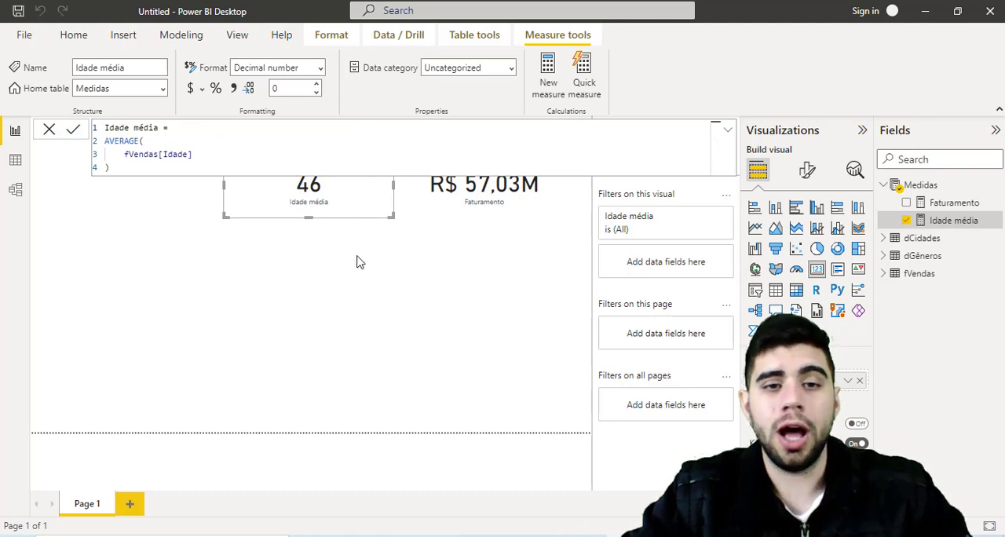
{"action": "left_click_drag", "start_coordinate": [356, 262], "coordinate": [354, 285]}
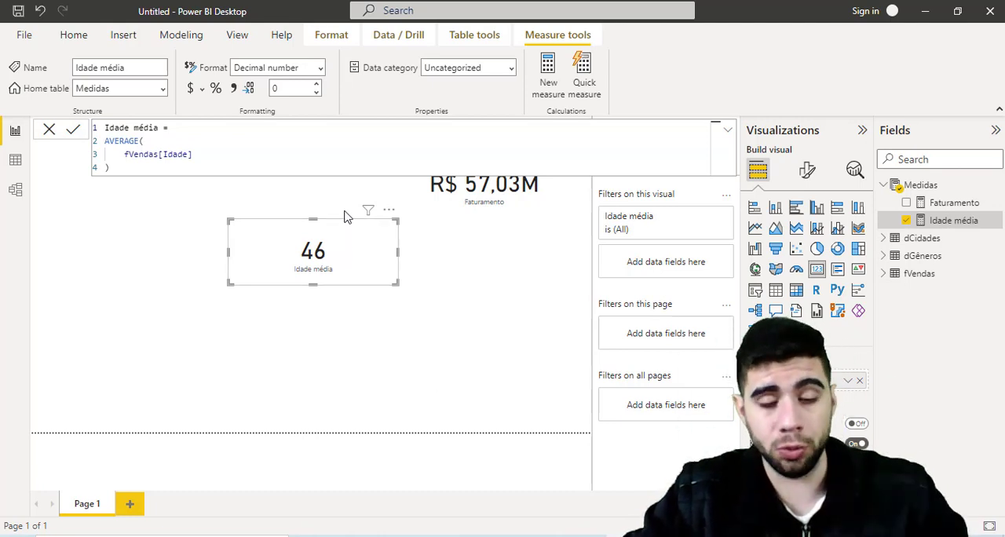
- Switch to the Notepad question list, review question 3 about the total purchases made, and return to Power BI Desktop
{"action": "left_click", "coordinate": [589, 533]}
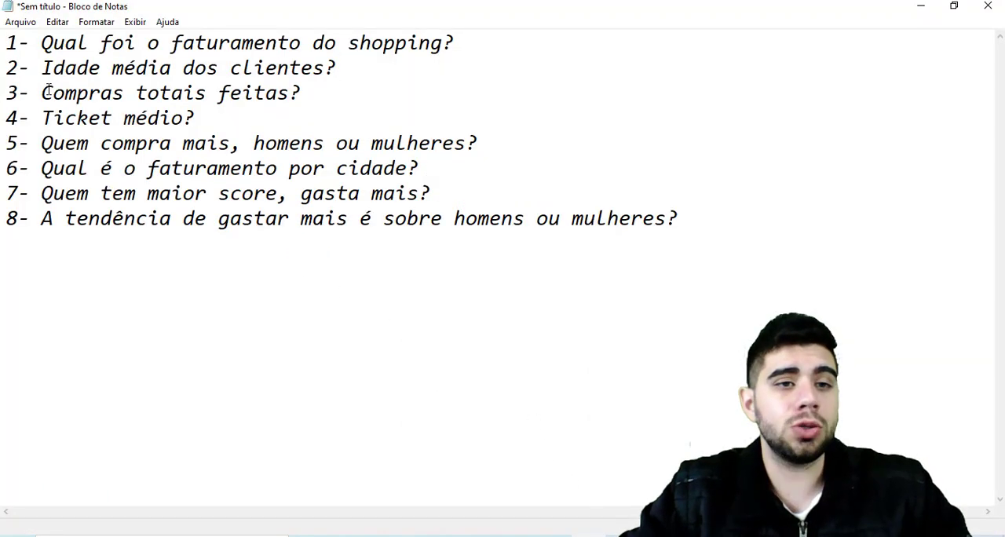
{"action": "left_click_drag", "start_coordinate": [42, 92], "coordinate": [352, 100]}
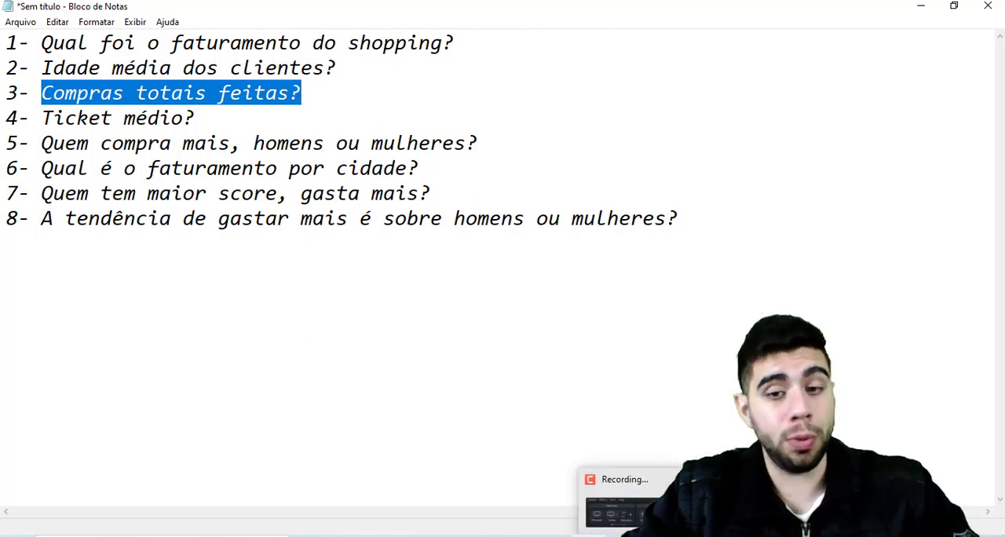
{"action": "left_click", "coordinate": [596, 505]}
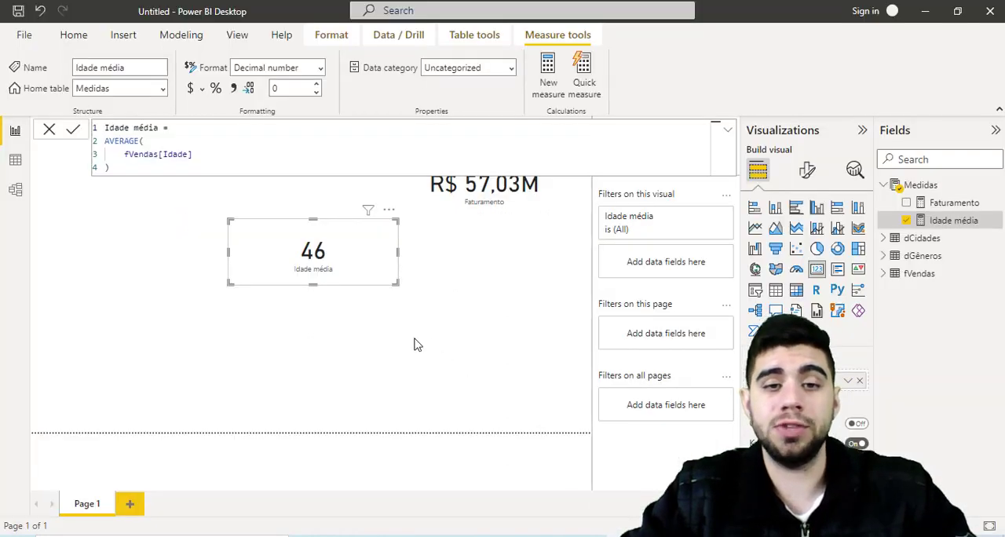
- Examine the rows of the fVendas table in the data view, then go back to the report page
{"action": "left_click", "coordinate": [516, 289]}
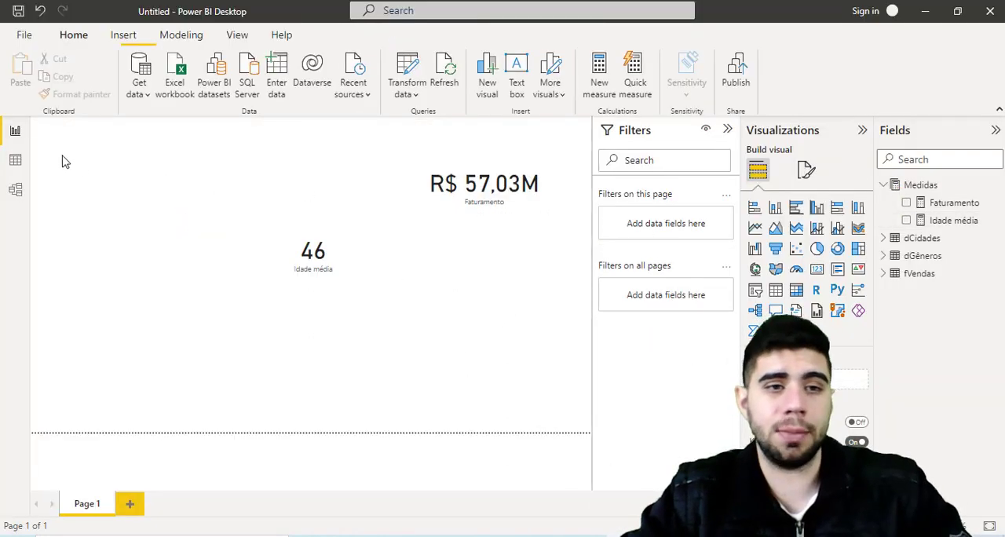
{"action": "left_click", "coordinate": [15, 162]}
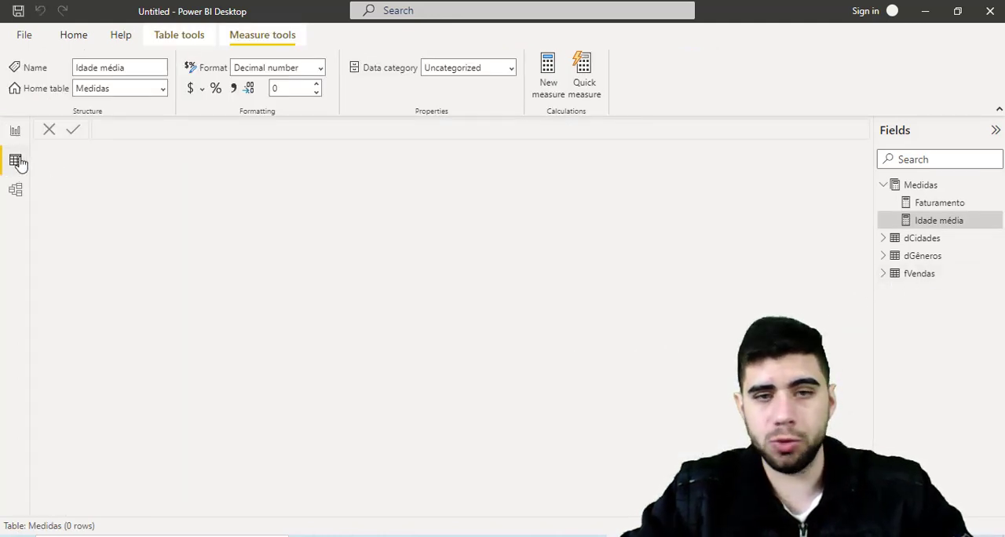
{"action": "left_click", "coordinate": [919, 279]}
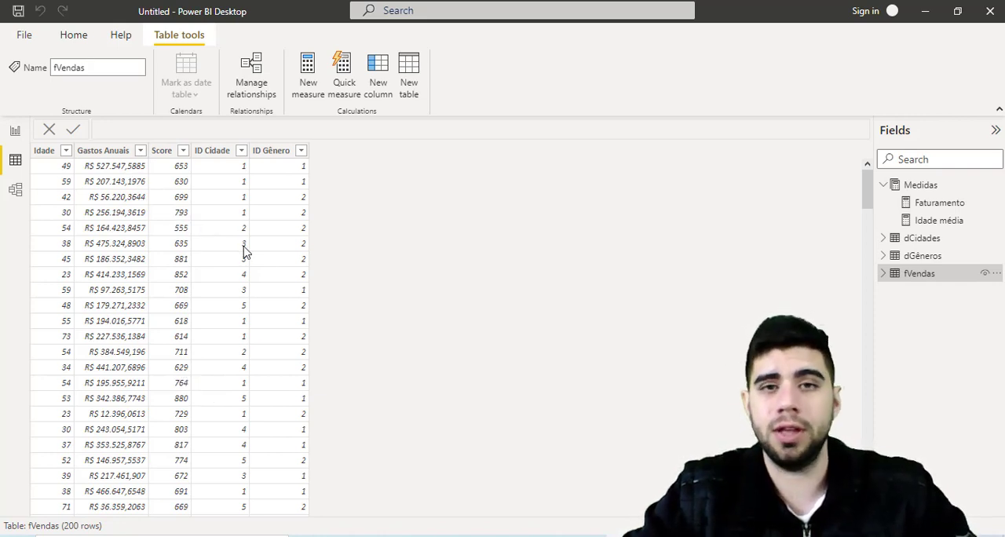
{"action": "left_click", "coordinate": [12, 130]}
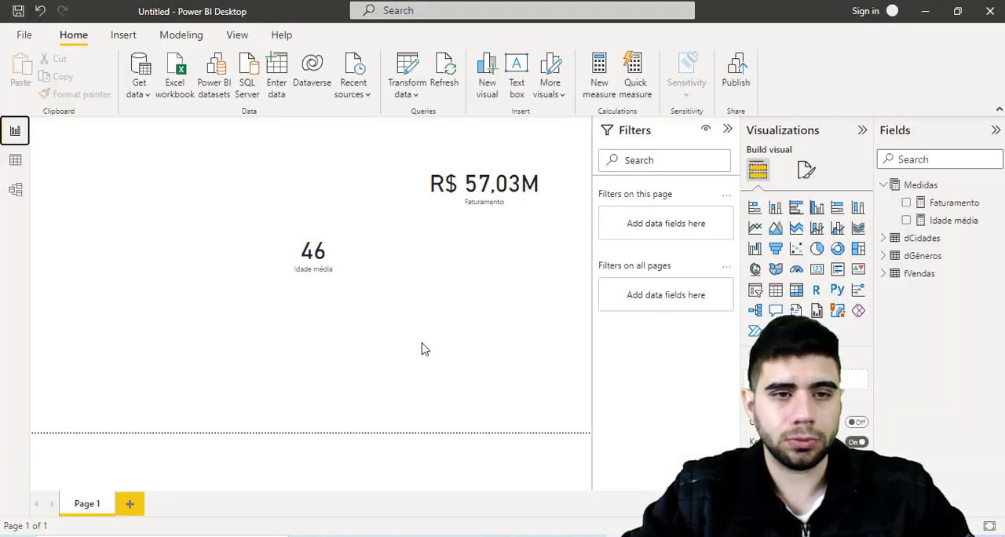
- Add a new measure to the Medidas table and name it "Compras totais"
{"action": "right_click", "coordinate": [921, 184]}
{"action": "left_click", "coordinate": [853, 191]}
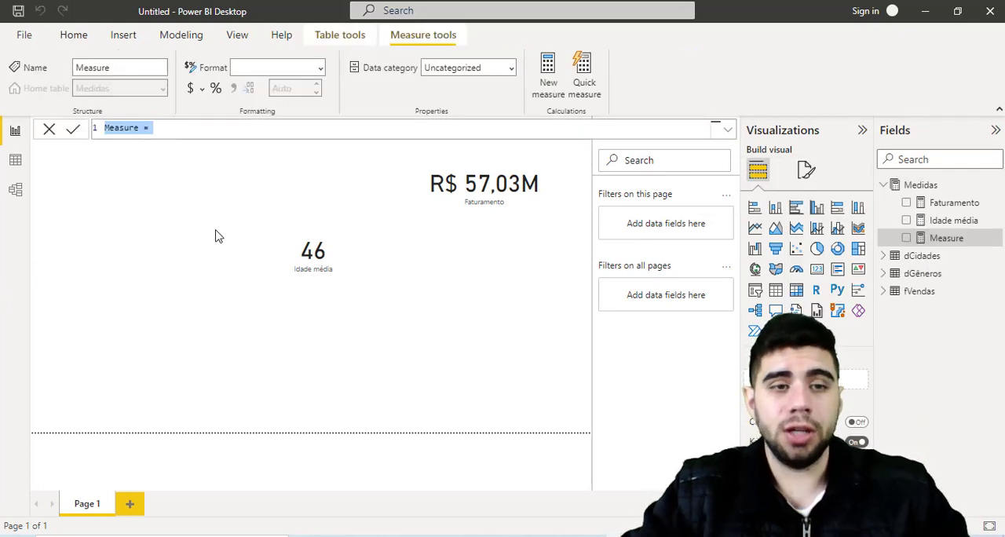
{"action": "type", "text": "Com"}
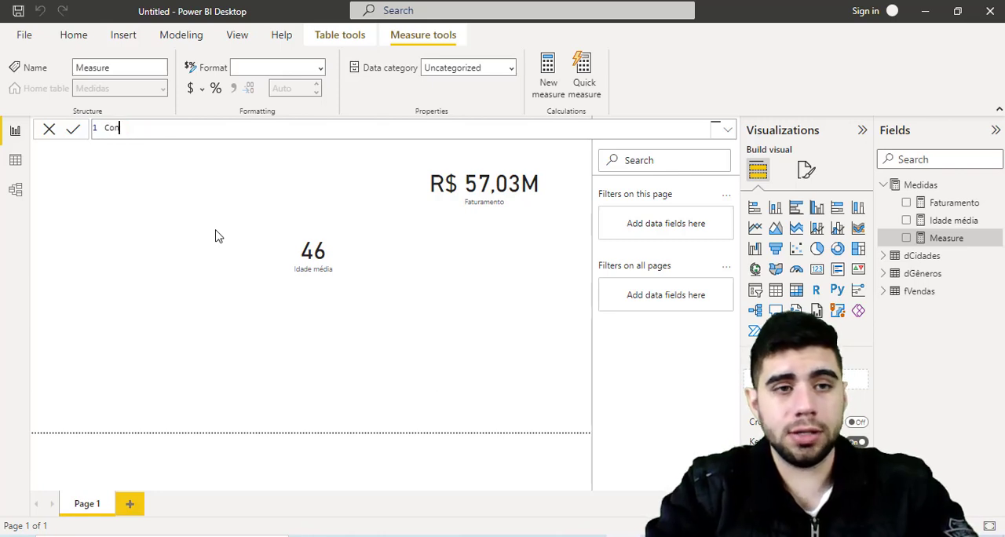
{"action": "type", "text": "pras totais ="}
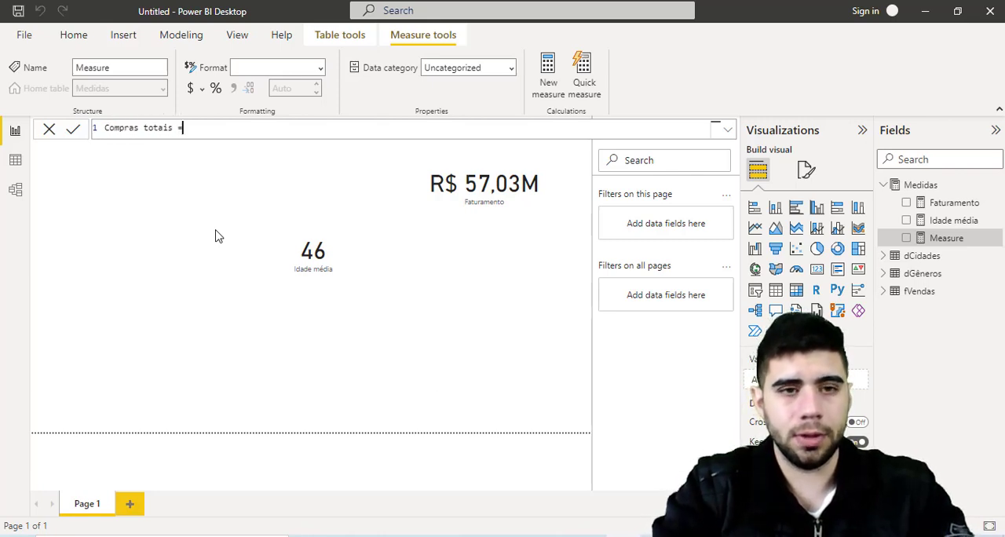
{"action": "key", "text": "shift+Return"}
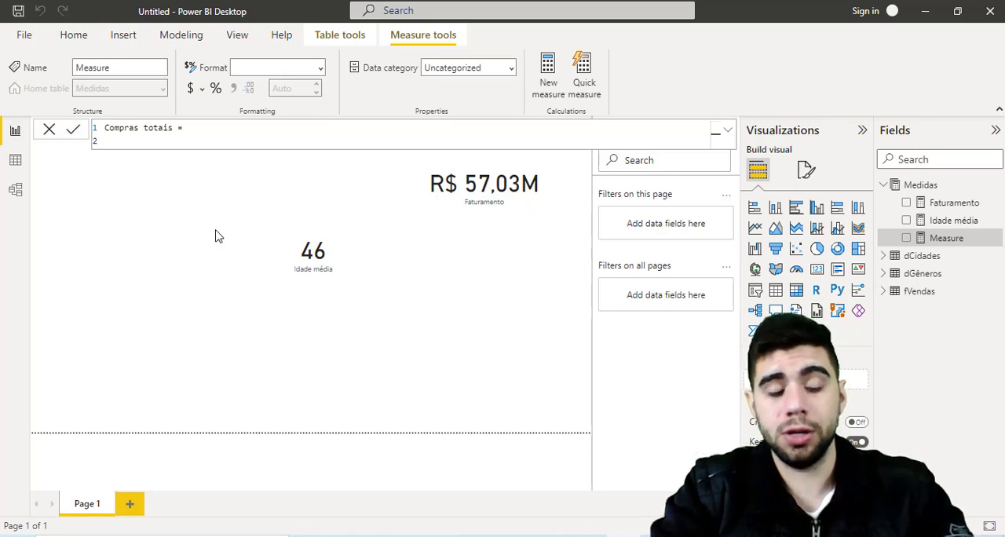
- Define the Compras totais measure with COUNTROWS on the fVendas table and commit the formula
{"action": "type", "text": "cout"}
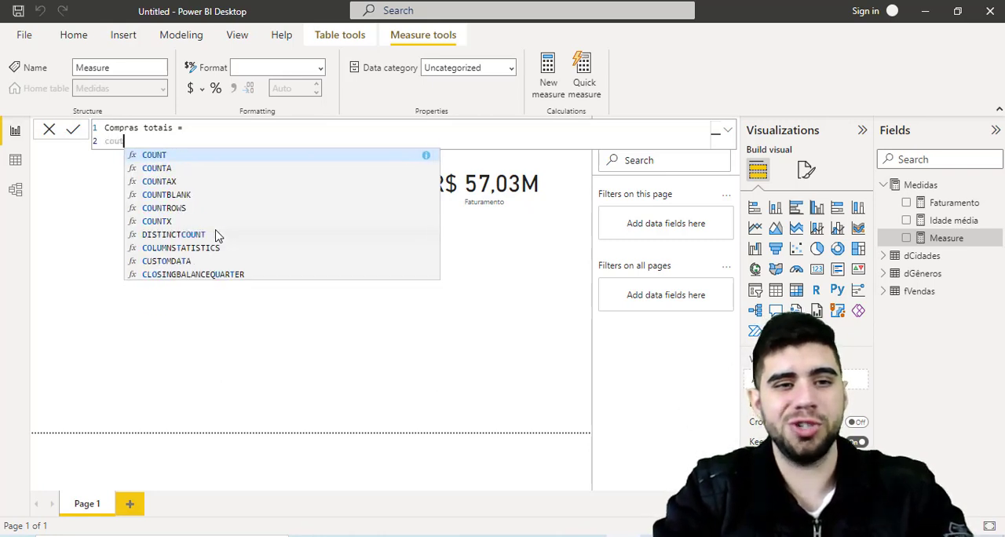
{"action": "key", "text": "BackSpace"}
{"action": "type", "text": "nt"}
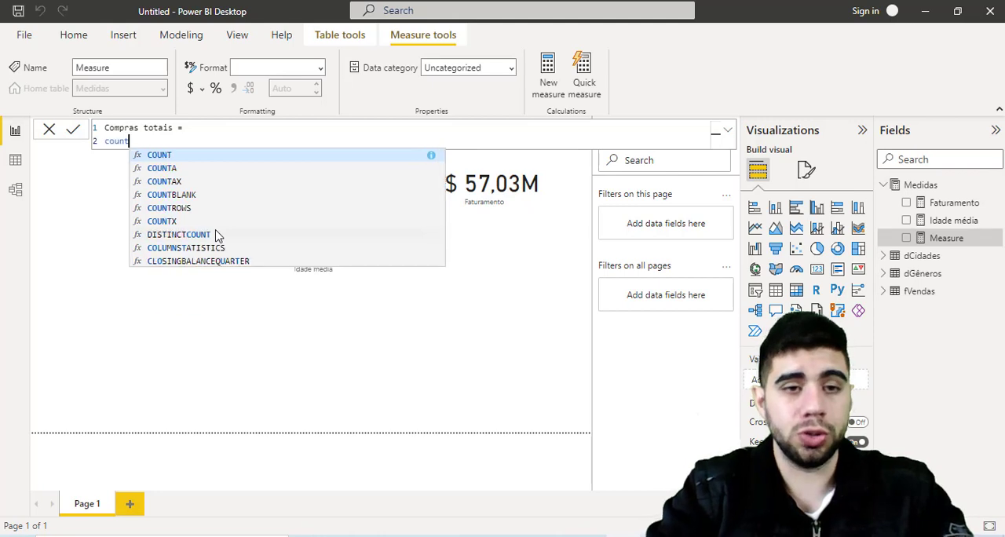
{"action": "key", "text": "Down"}
{"action": "key", "text": "Down"}
{"action": "key", "text": "Down"}
{"action": "key", "text": "Down"}
{"action": "key", "text": "Tab"}
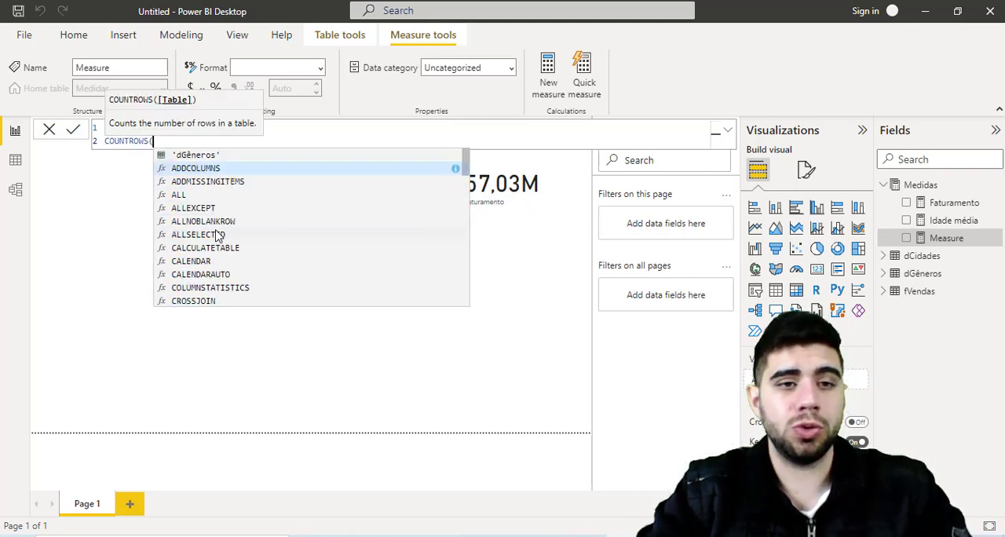
{"action": "key", "text": "shift+Return"}
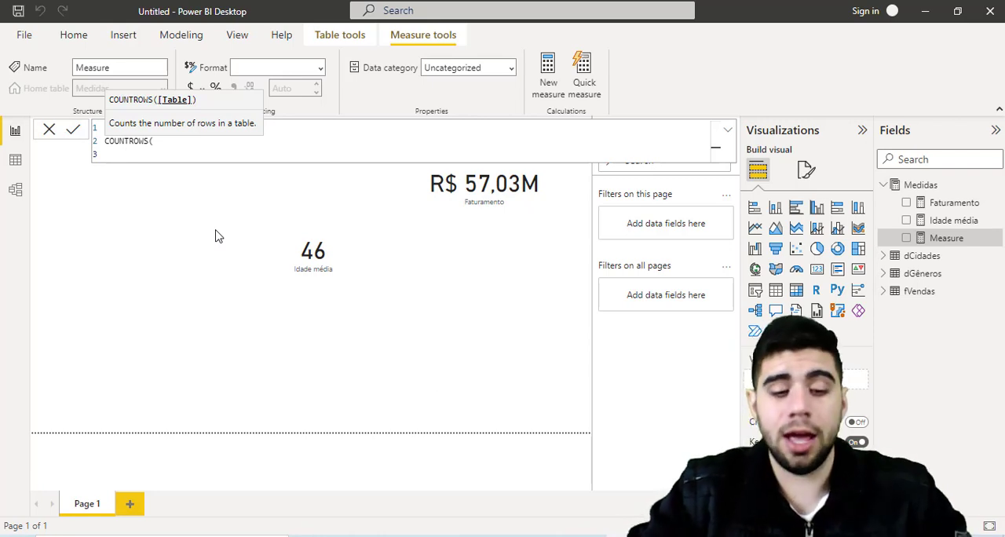
{"action": "type", "text": "fVendas"}
{"action": "key", "text": "Return"}
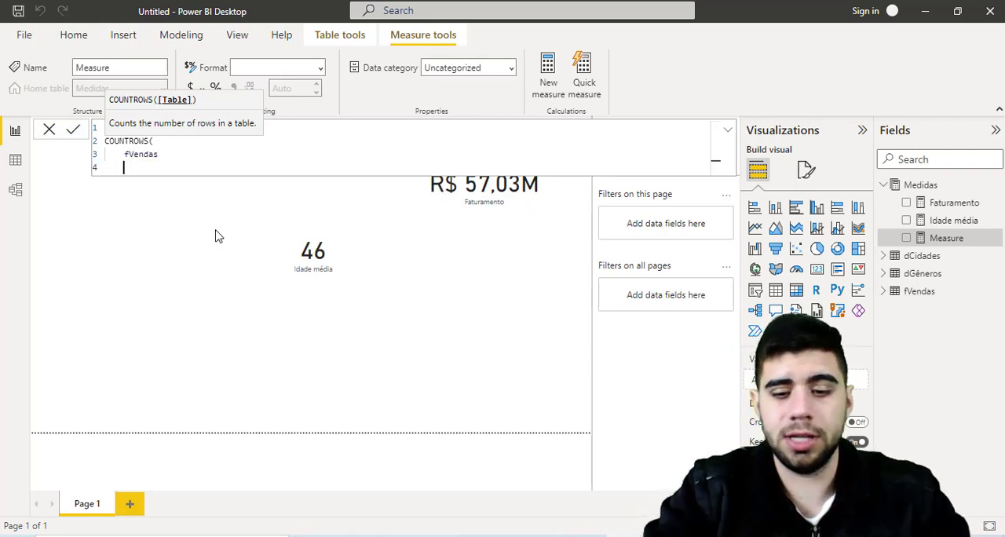
{"action": "type", "text": ")"}
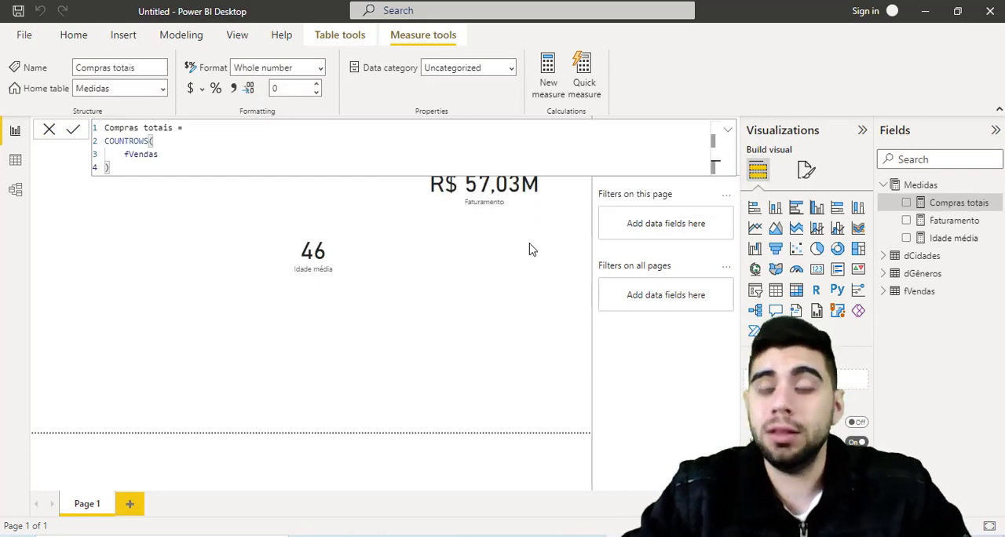
- Show the Compras totais measure in a card visual below the Faturamento card
{"action": "left_click_drag", "start_coordinate": [952, 206], "coordinate": [540, 268]}
{"action": "left_click", "coordinate": [816, 270]}
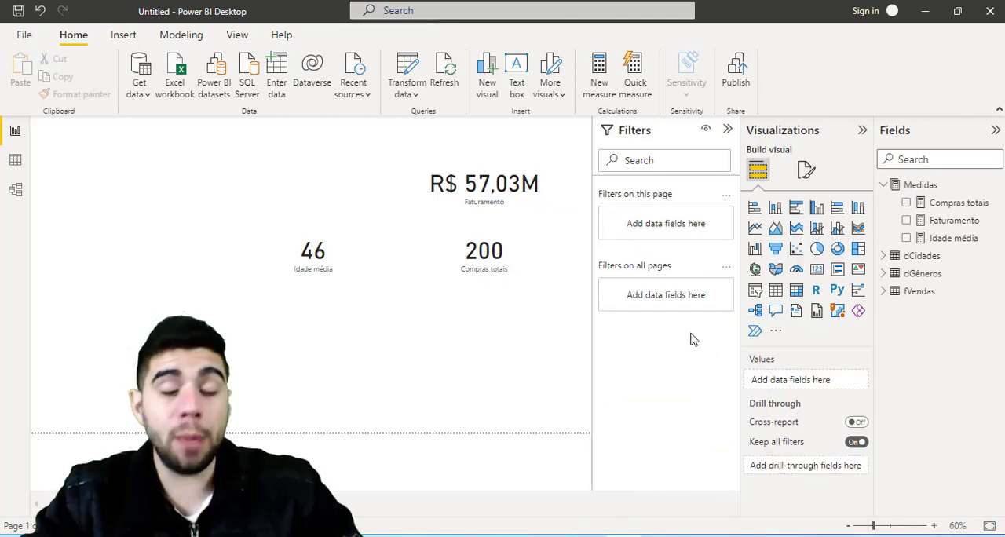
- Switch to the Notepad question list, review question 4 about the average ticket, and return to Power BI Desktop
{"action": "left_click", "coordinate": [589, 536]}
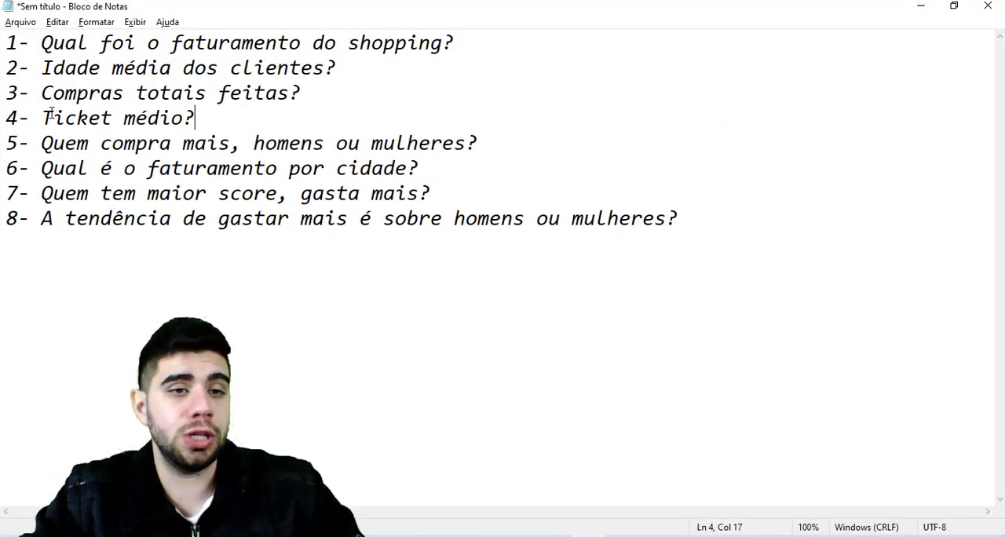
{"action": "left_click_drag", "start_coordinate": [52, 118], "coordinate": [188, 119]}
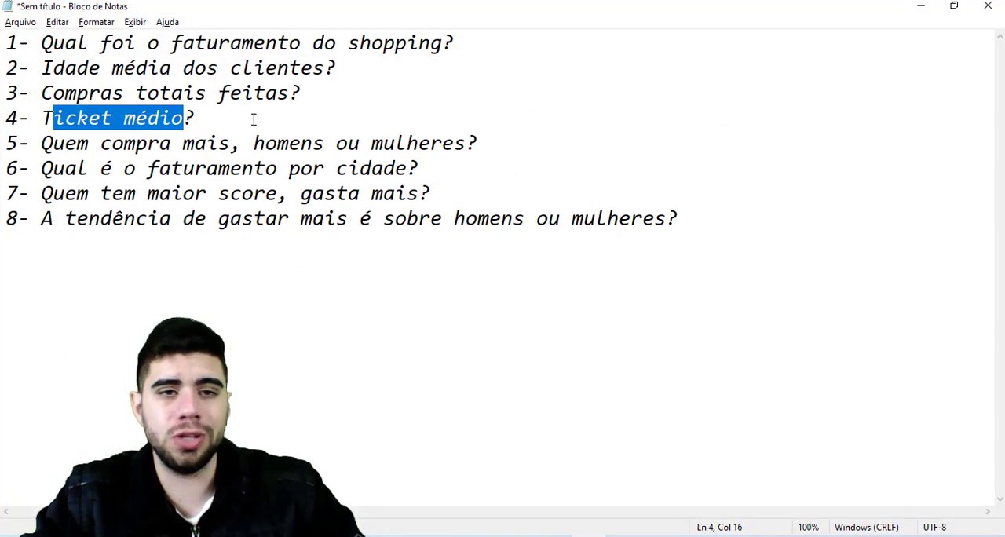
{"action": "left_click", "coordinate": [363, 124]}
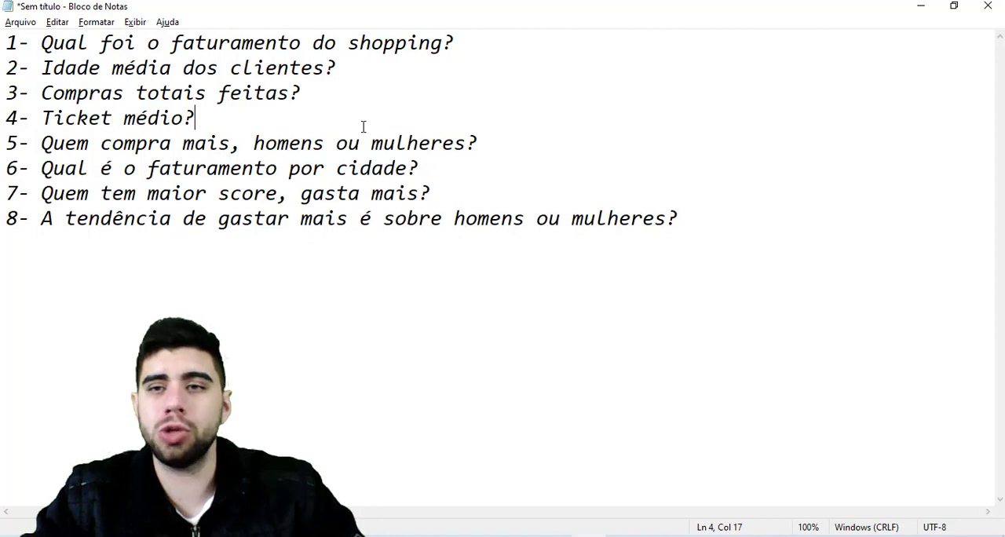
{"action": "left_click", "coordinate": [919, 11]}
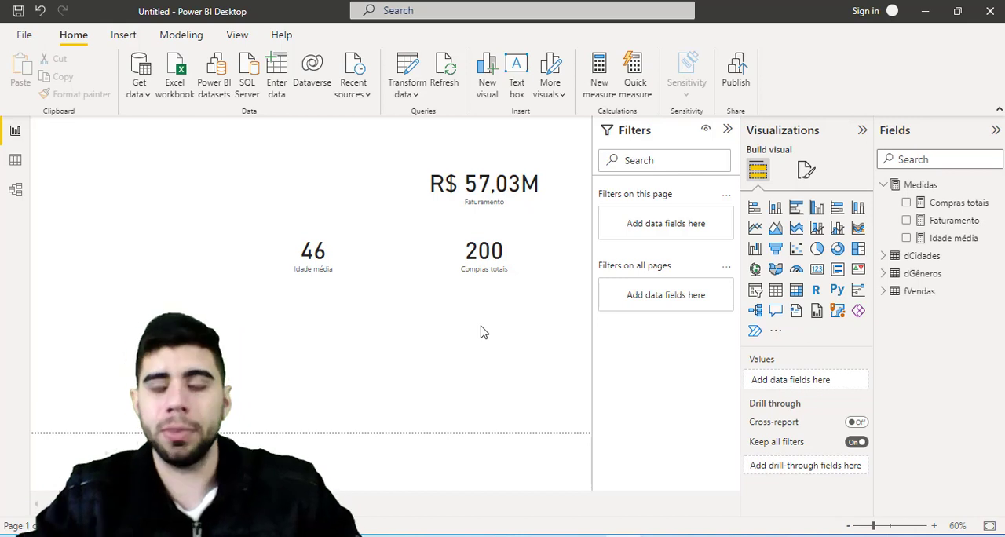
- Add a new measure to the Medidas table and name it "Ticket médio"
{"action": "right_click", "coordinate": [916, 189]}
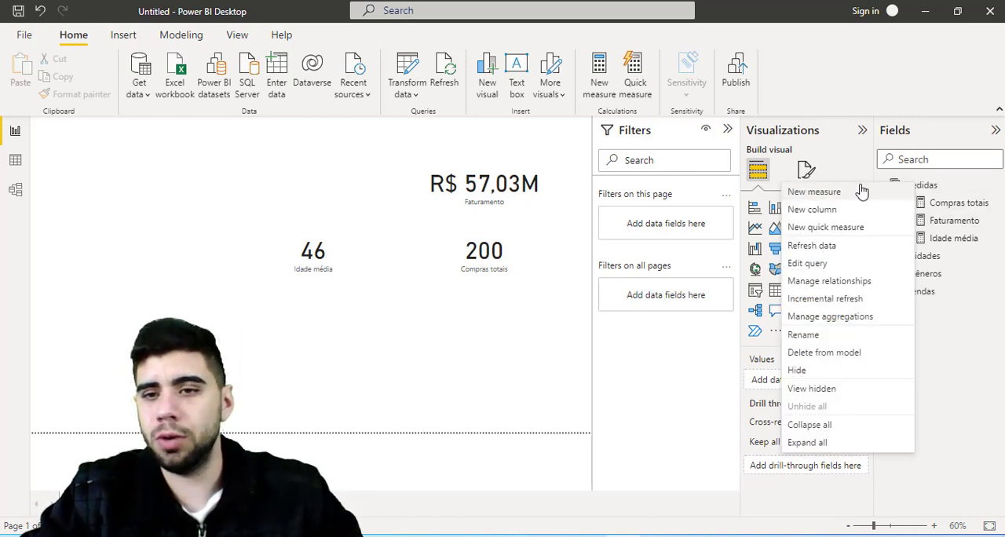
{"action": "key", "text": "Escape"}
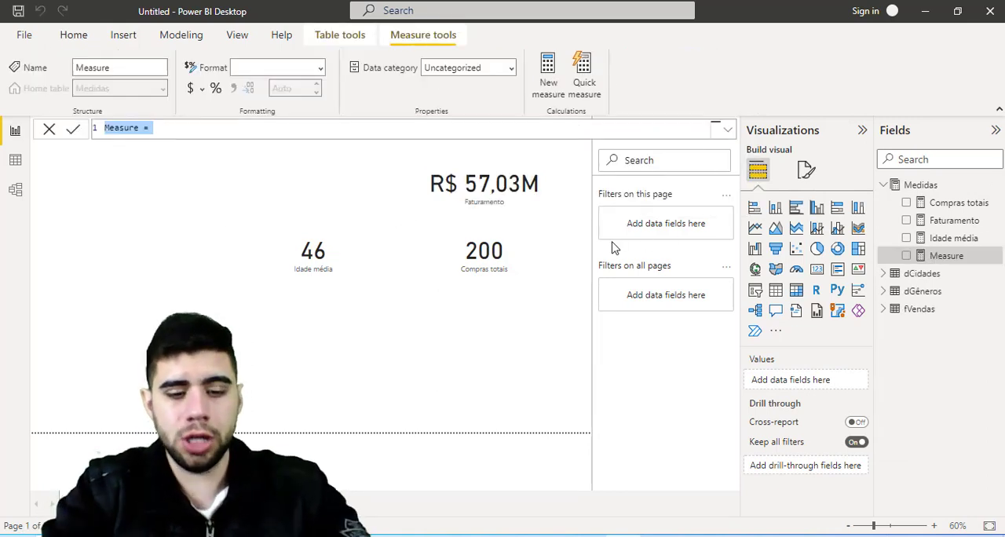
{"action": "type", "text": "Ticket médi"}
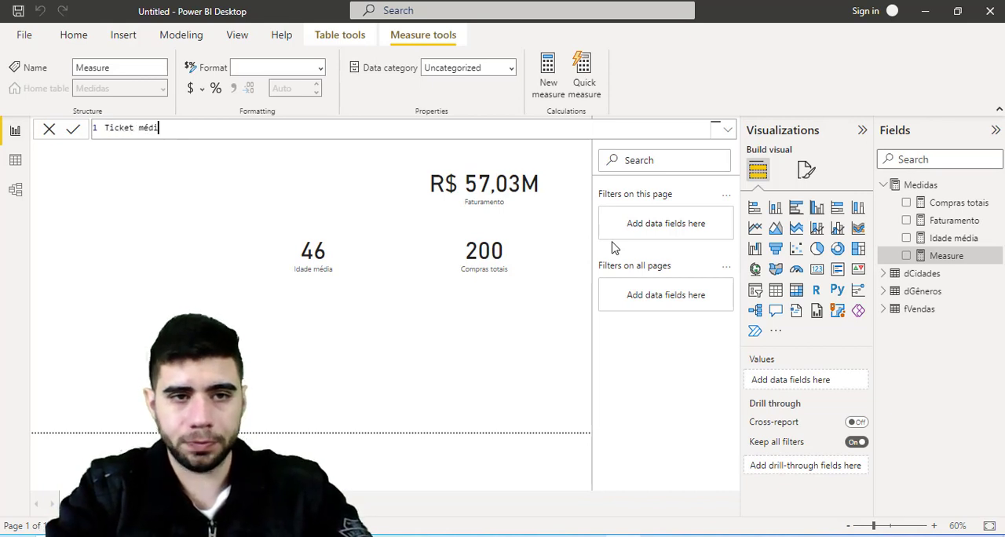
{"action": "type", "text": "o ="}
{"action": "key", "text": "shift+Return"}
- Start the Ticket médio formula with DIVIDE, using [Faturamento] as the numerator and [Compras totais] as the denominator
{"action": "type", "text": "d"}
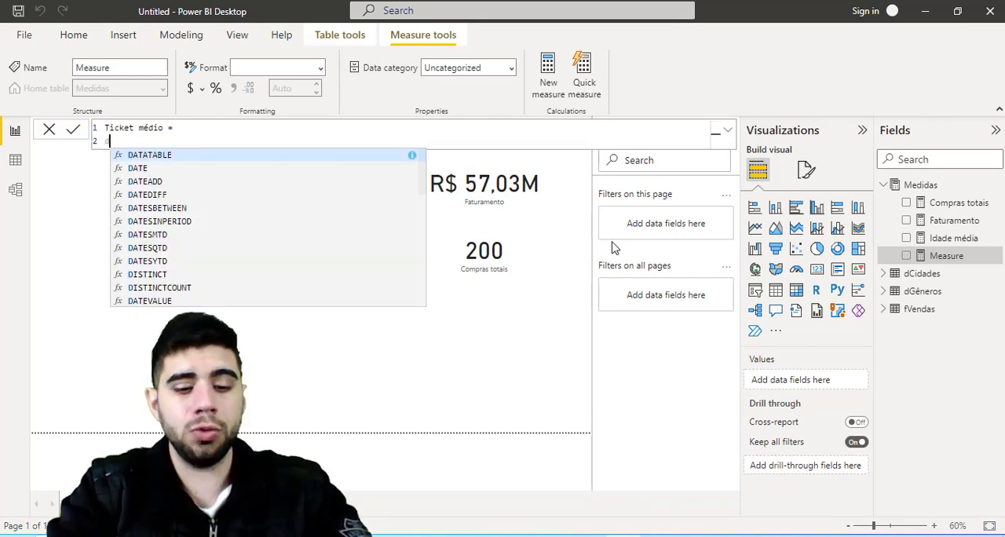
{"action": "type", "text": "ivi"}
{"action": "key", "text": "Tab"}
{"action": "key", "text": "shift+Return"}
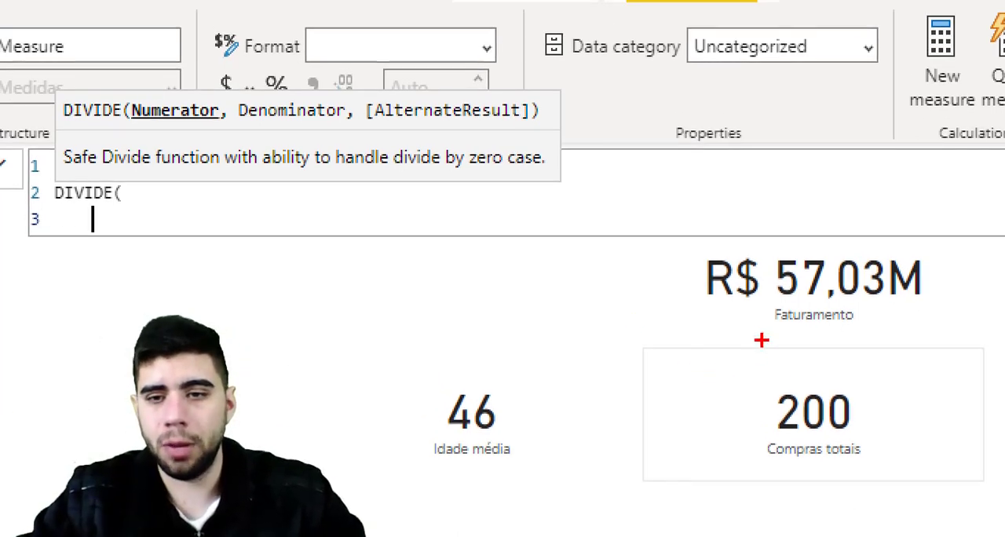
{"action": "mouse_move", "coordinate": [761, 339]}
{"action": "left_mouse_down"}
{"action": "mouse_move", "coordinate": [880, 342]}
{"action": "mouse_move", "coordinate": [904, 329]}
{"action": "left_mouse_up"}
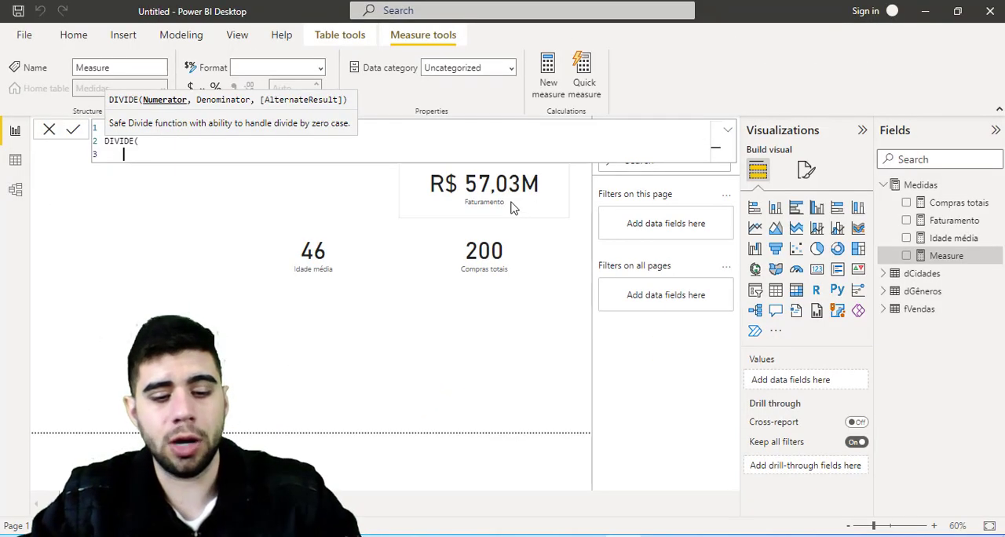
{"action": "type", "text": "fat"}
{"action": "key", "text": "Down"}
{"action": "key", "text": "Tab"}
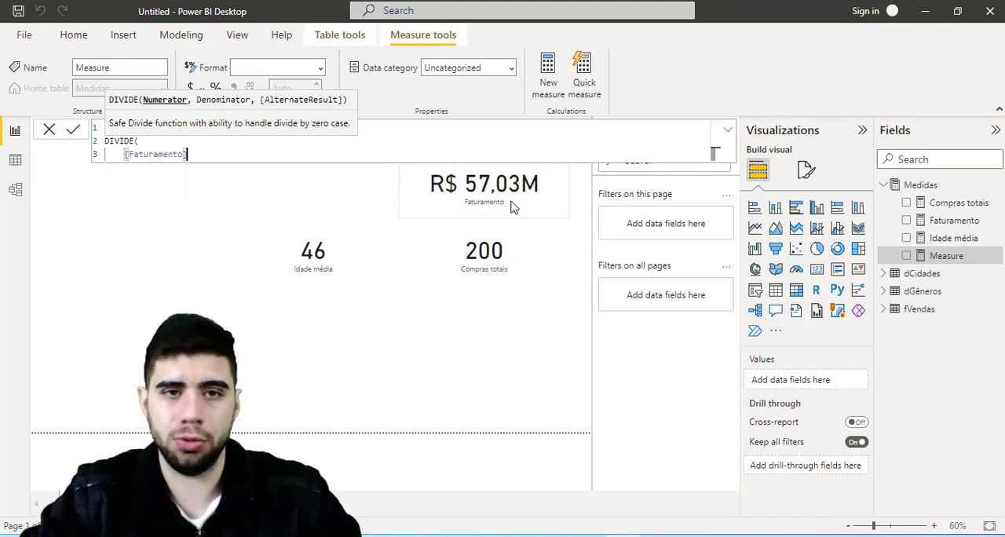
{"action": "type", "text": ","}
{"action": "key", "text": "Return"}
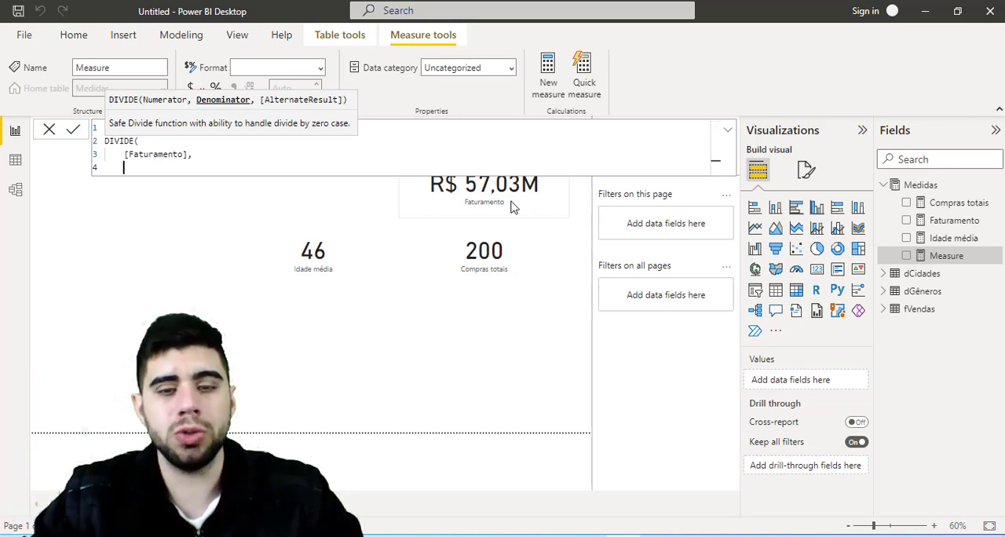
{"action": "type", "text": "[compra"}
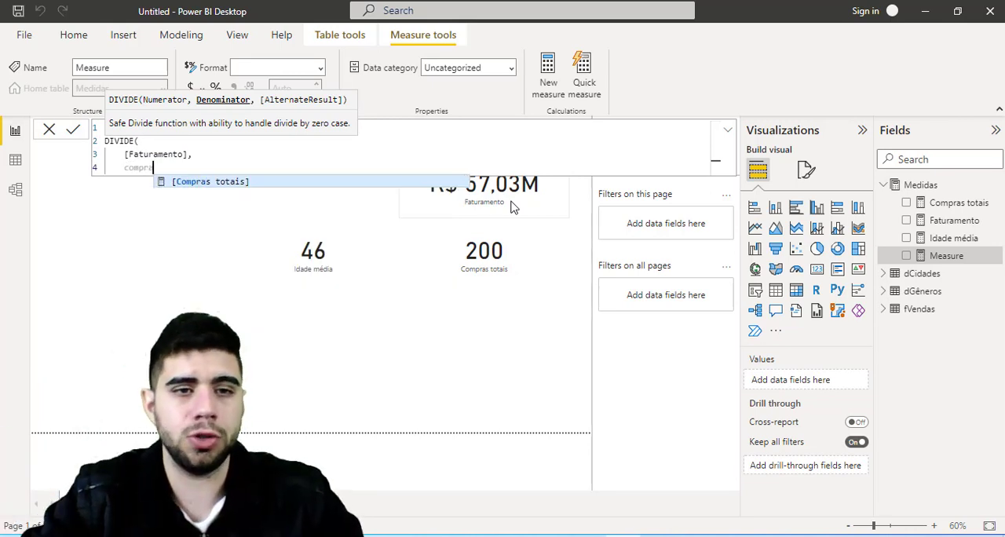
{"action": "key", "text": "Tab"}
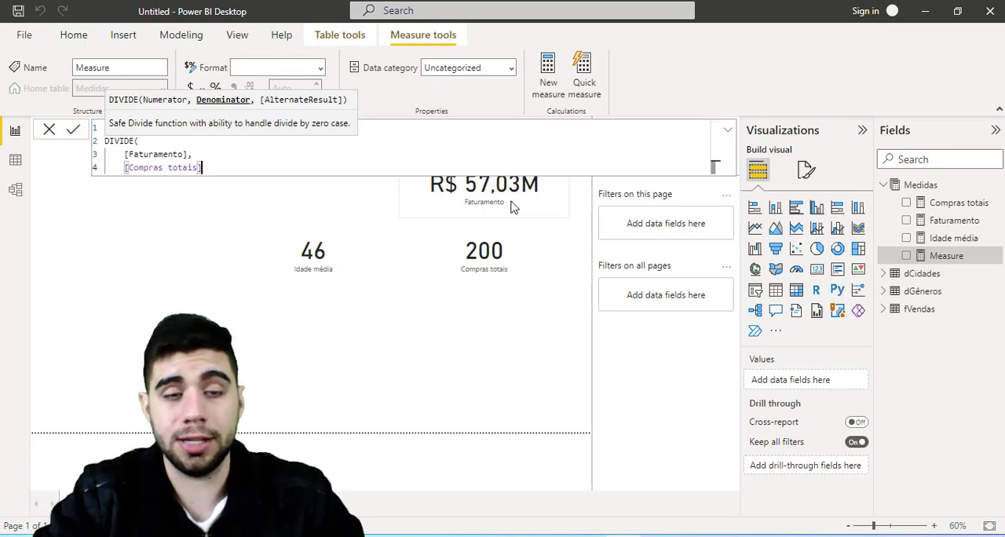
- Complete the Ticket médio formula with "Divisão por 0" as DIVIDE's alternate result and commit the measure
{"action": "type", "text": ","}
{"action": "key", "text": "shift+Return"}
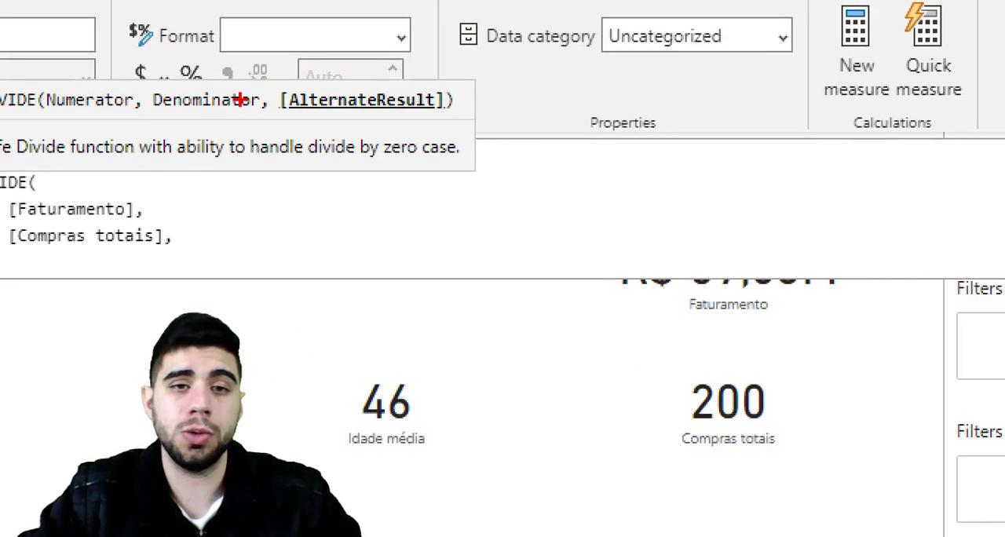
{"action": "mouse_move", "coordinate": [265, 80]}
{"action": "left_mouse_down"}
{"action": "mouse_move", "coordinate": [341, 134]}
{"action": "mouse_move", "coordinate": [482, 128]}
{"action": "left_mouse_up"}
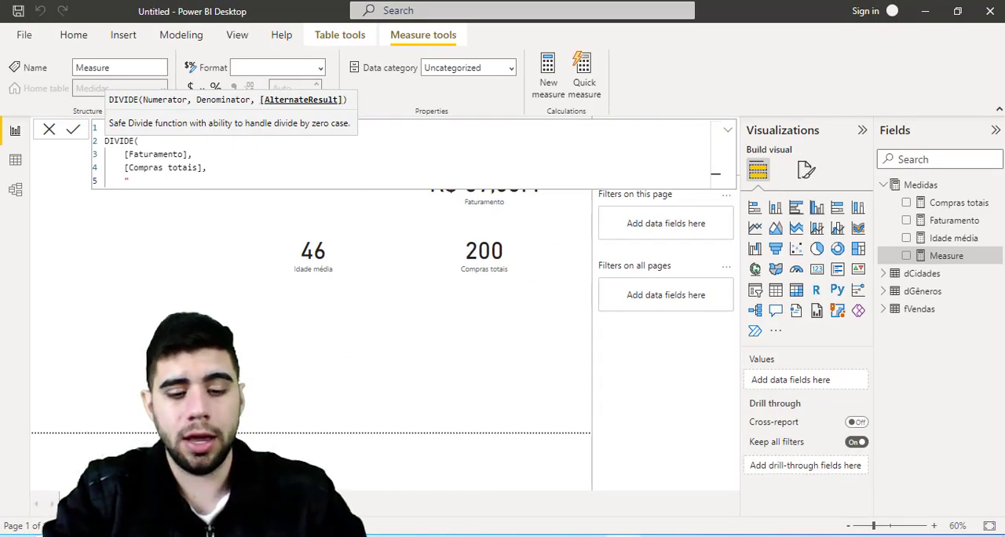
{"action": "type", "text": "Divisão por "}
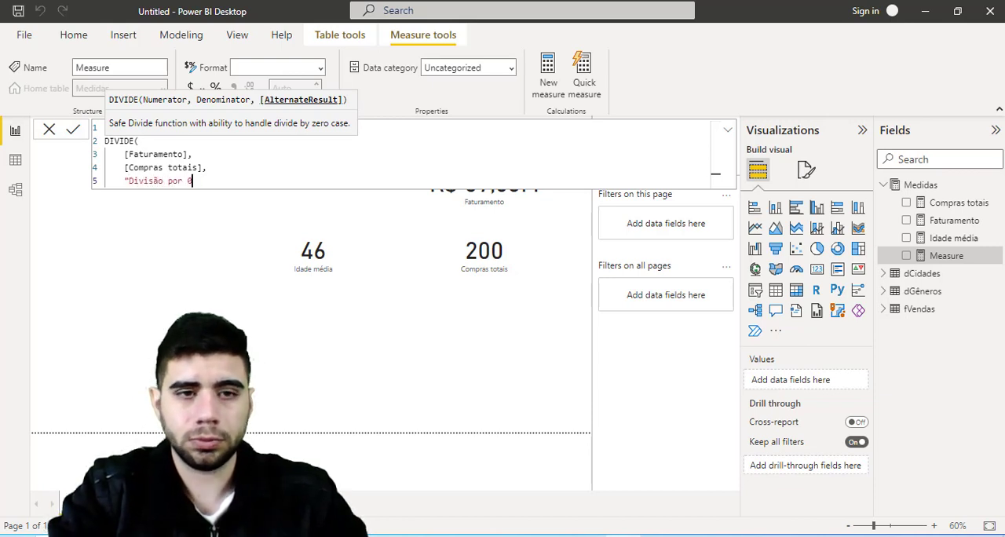
{"action": "type", "text": "0\""}
{"action": "key", "text": "Return"}
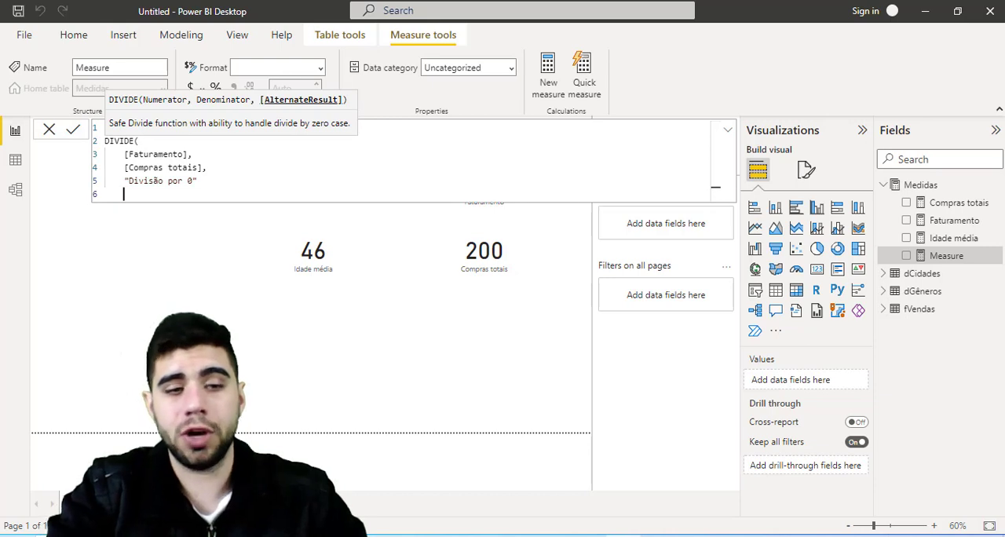
{"action": "type", "text": ")"}
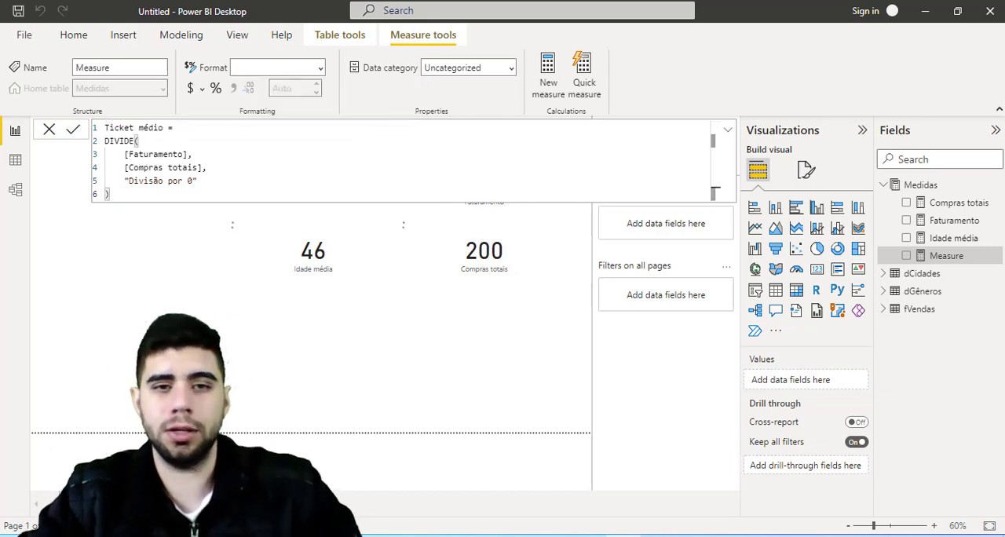
{"action": "key", "text": "Return"}
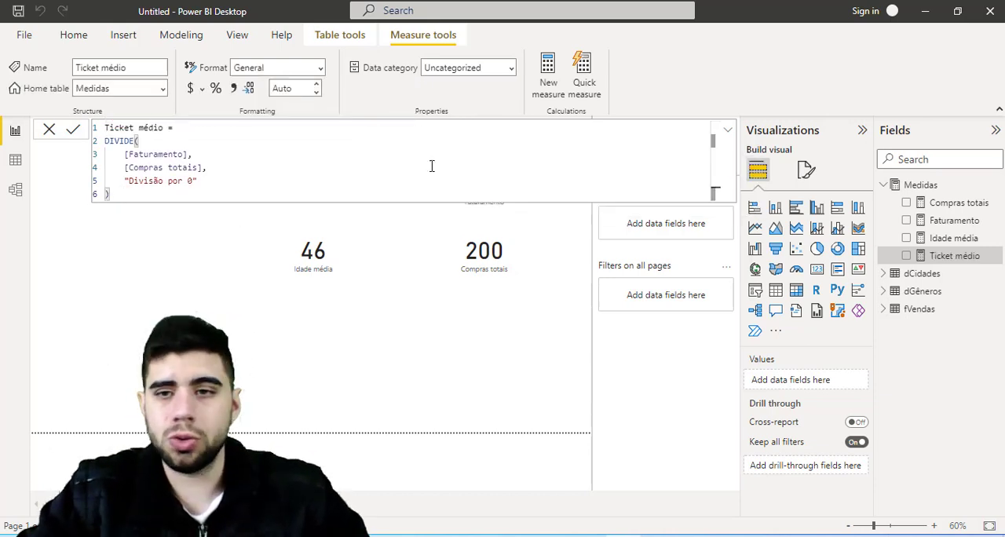
- Show the Ticket médio measure in a card visual beside the Idade média card
{"action": "left_click_drag", "start_coordinate": [948, 261], "coordinate": [223, 250]}
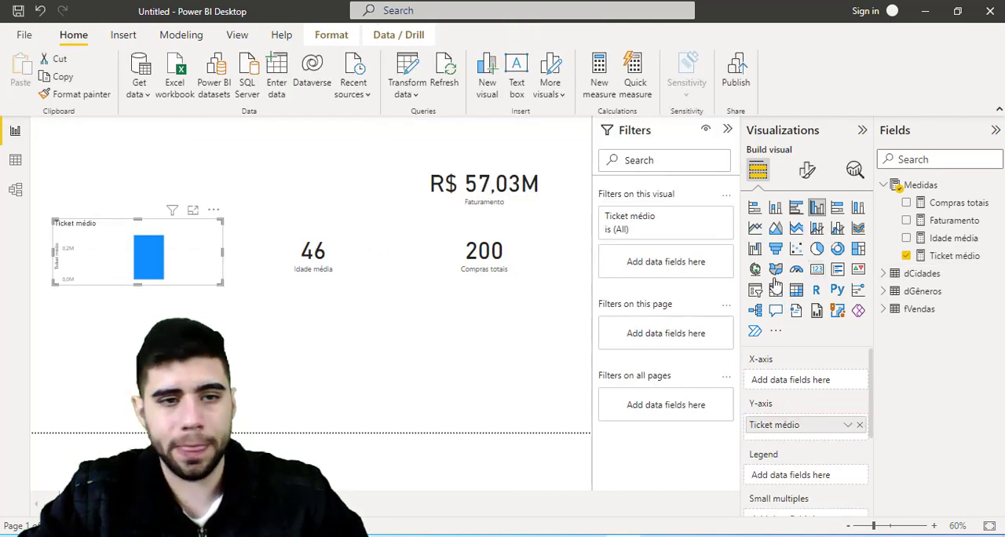
{"action": "left_click", "coordinate": [817, 271]}
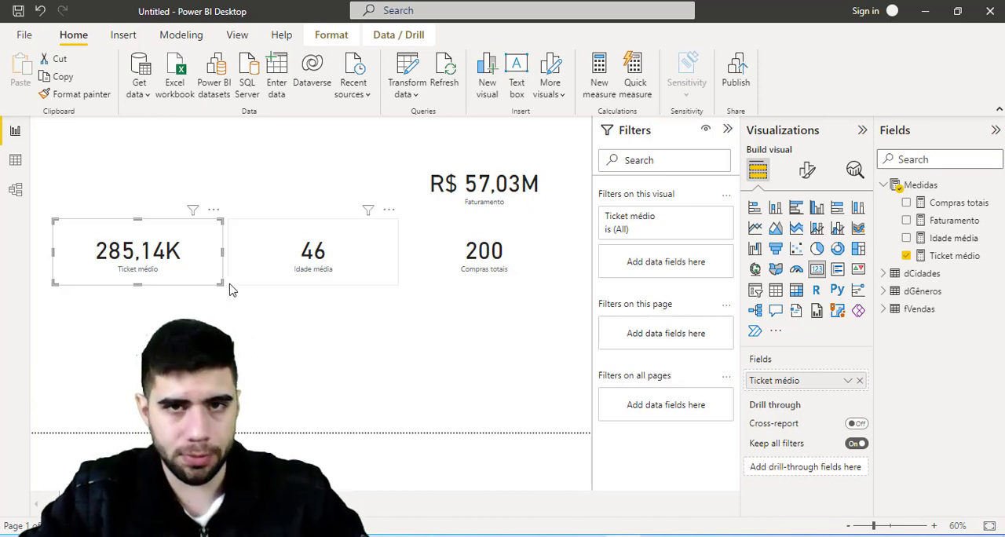
{"action": "left_click", "coordinate": [305, 327]}
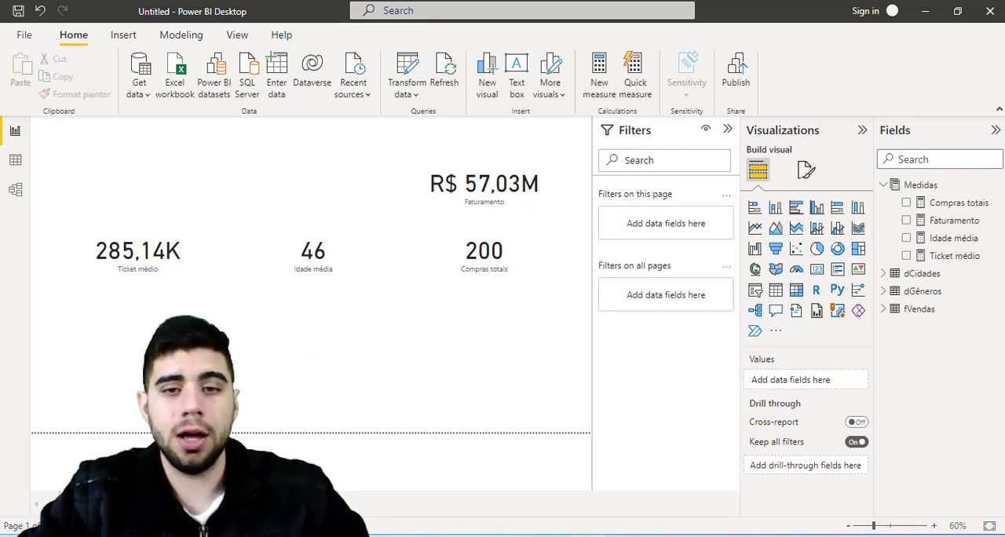
- Review the next question in the Notepad list, then return to Power BI Desktop and collapse the Filters pane
{"action": "left_click", "coordinate": [588, 536]}
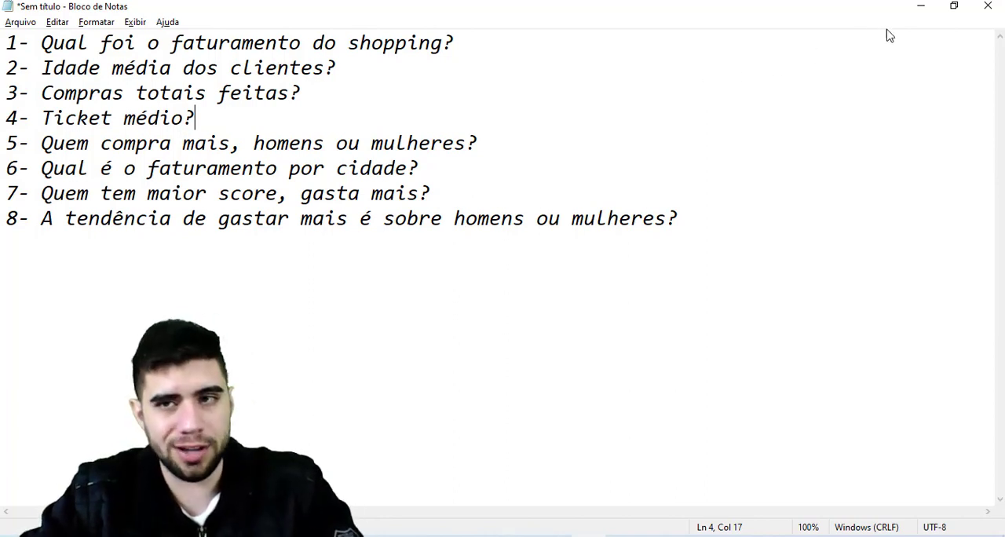
{"action": "left_click", "coordinate": [920, 8]}
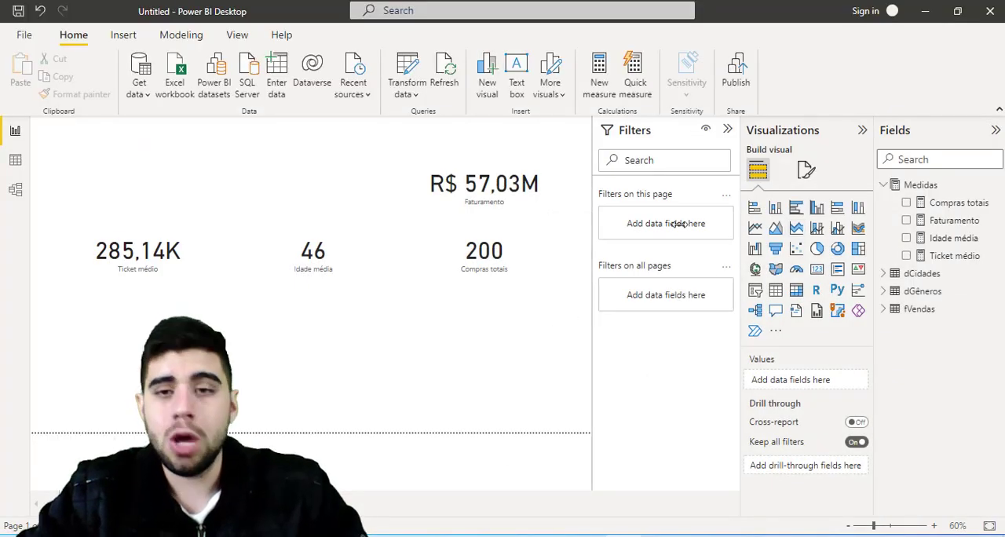
{"action": "left_click", "coordinate": [728, 130]}
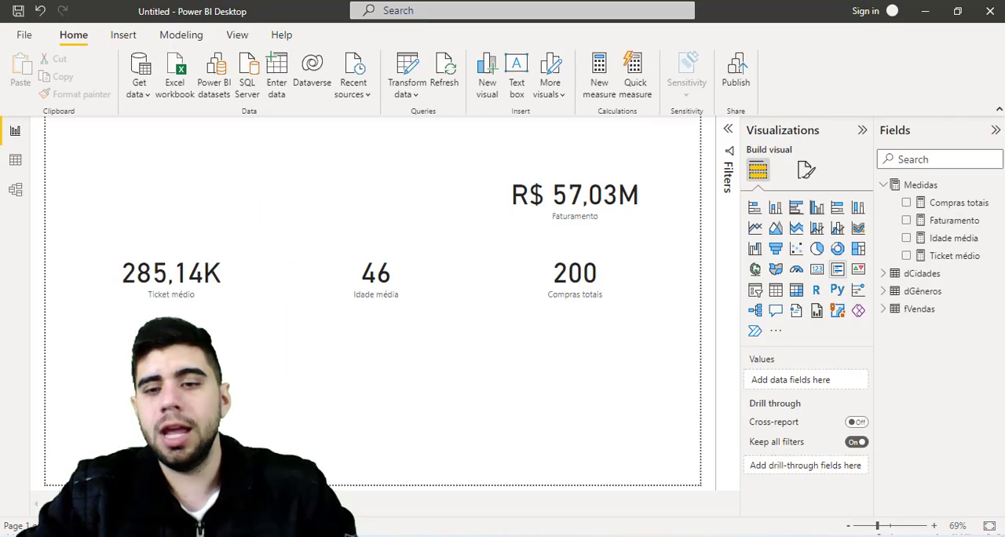
- Add a pie chart with Gênero from dGêneros as the legend and the Compras totais measure as the values
{"action": "left_click", "coordinate": [817, 248]}
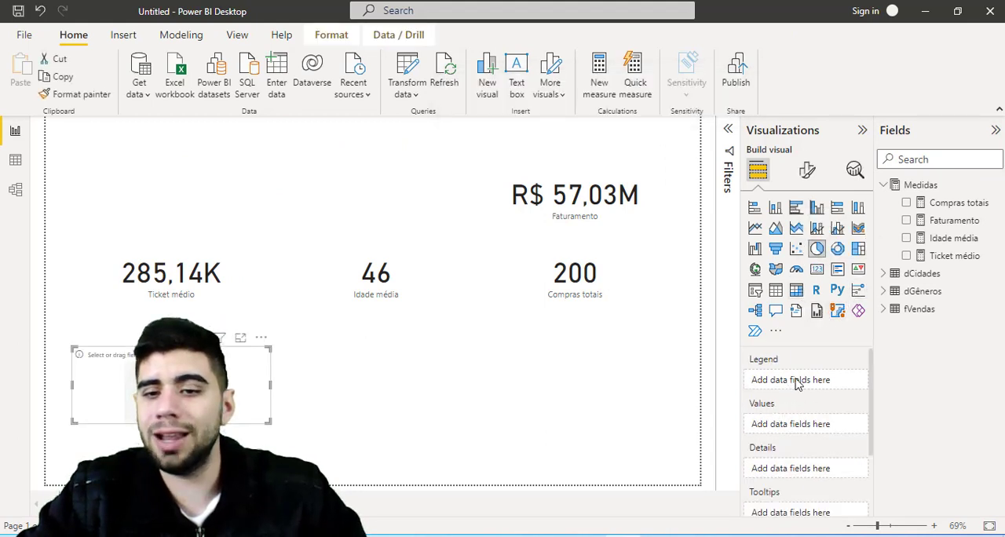
{"action": "left_click", "coordinate": [884, 293]}
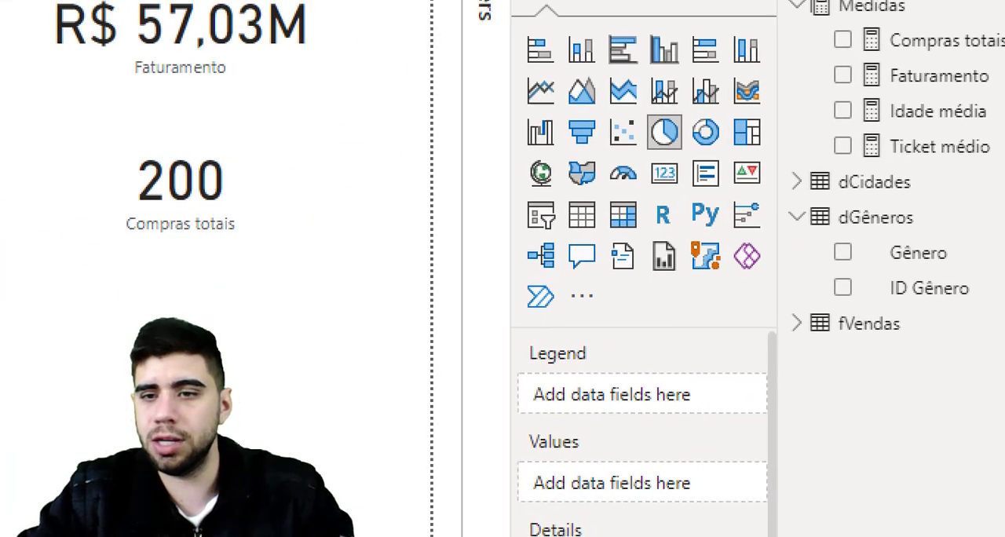
{"action": "mouse_move", "coordinate": [837, 247]}
{"action": "left_mouse_down"}
{"action": "mouse_move", "coordinate": [784, 245]}
{"action": "mouse_move", "coordinate": [582, 318]}
{"action": "mouse_move", "coordinate": [568, 364]}
{"action": "left_mouse_up"}
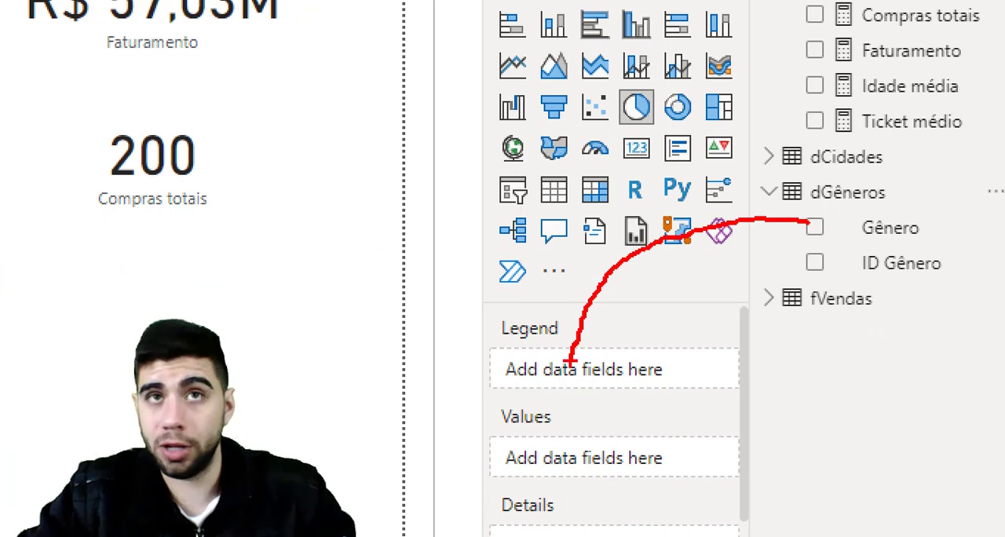
{"action": "key", "text": "Escape"}
{"action": "left_click_drag", "start_coordinate": [934, 311], "coordinate": [829, 388]}
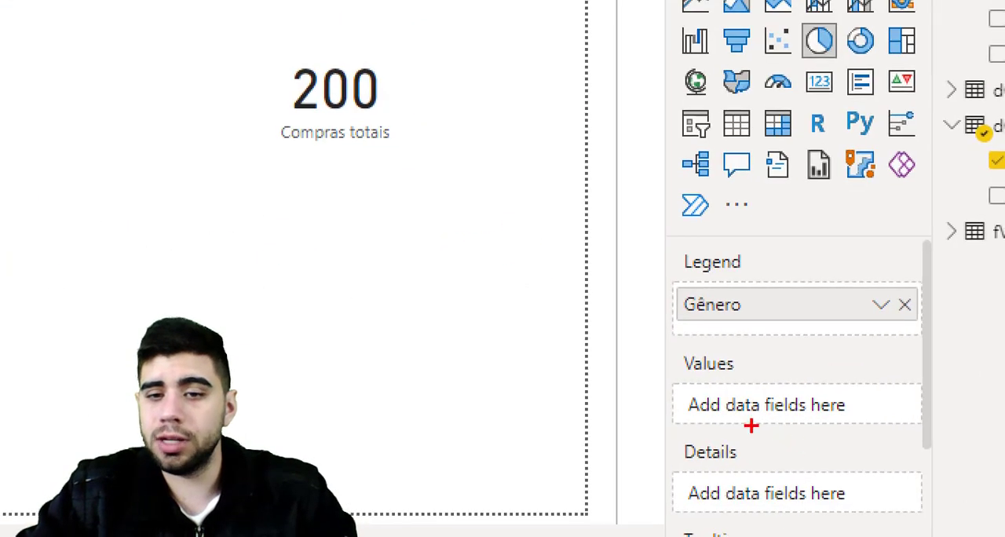
{"action": "left_click_drag", "start_coordinate": [647, 348], "coordinate": [922, 437]}
{"action": "key", "text": "Escape"}
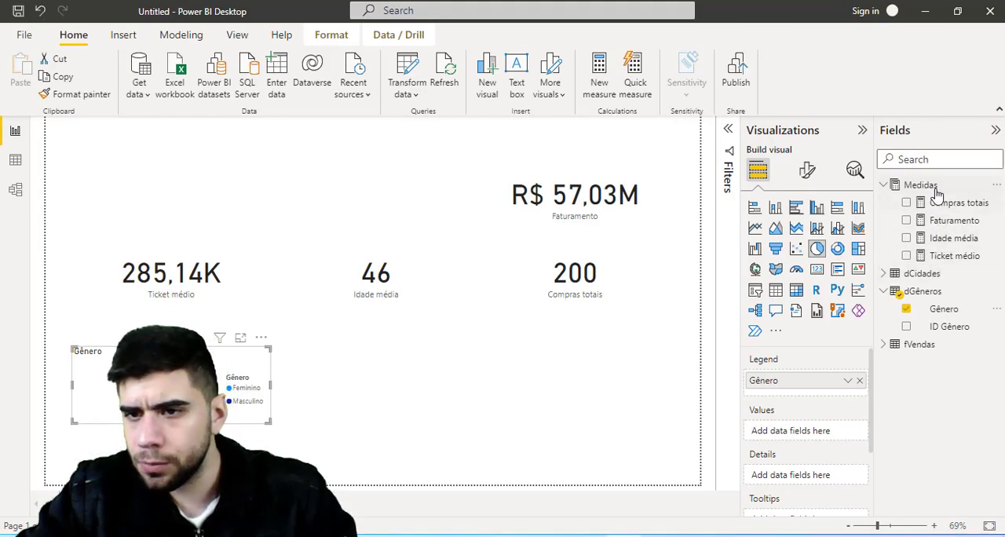
{"action": "left_click_drag", "start_coordinate": [944, 206], "coordinate": [794, 437]}
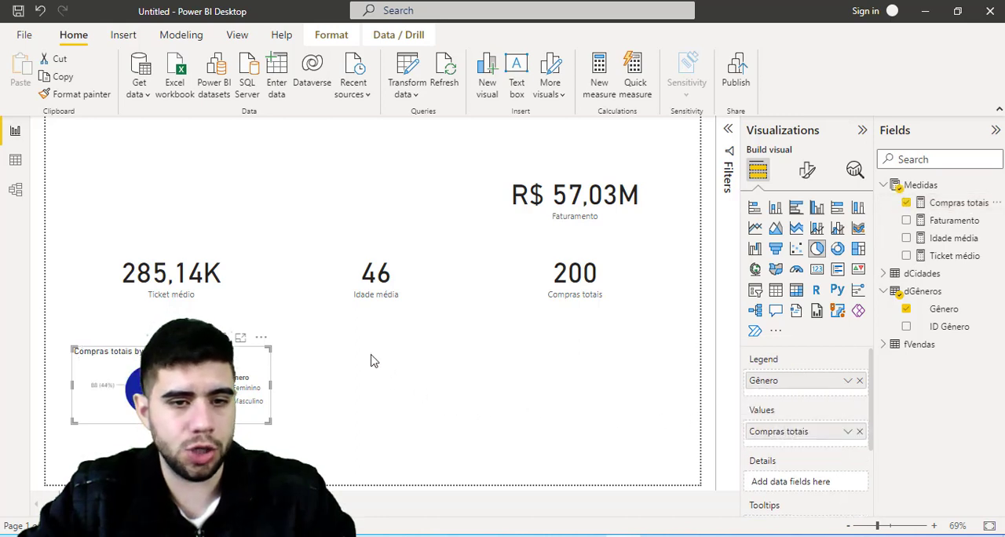
- Enlarge the Compras totais by Gênero pie chart, place it below the Idade média and Compras totais cards, and examine its shares
{"action": "left_click_drag", "start_coordinate": [270, 422], "coordinate": [275, 456]}
{"action": "left_click_drag", "start_coordinate": [563, 410], "coordinate": [564, 411]}
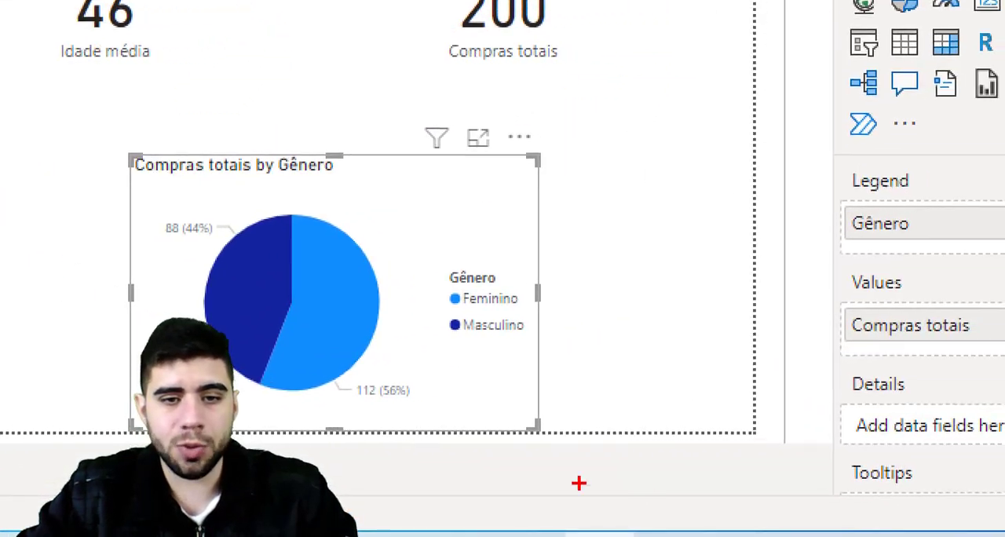
{"action": "left_click_drag", "start_coordinate": [396, 410], "coordinate": [448, 417]}
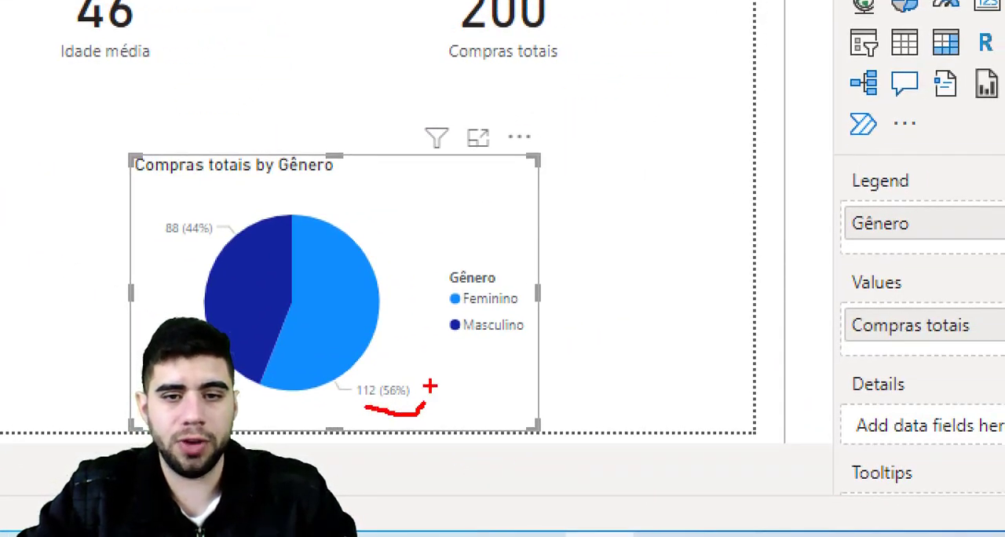
{"action": "left_click_drag", "start_coordinate": [442, 292], "coordinate": [420, 266]}
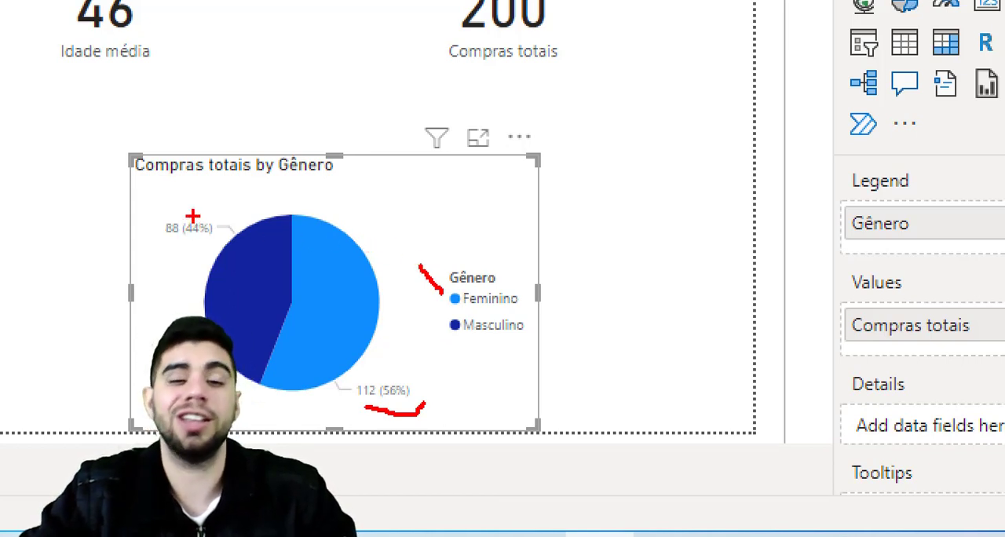
{"action": "key", "text": "Escape"}
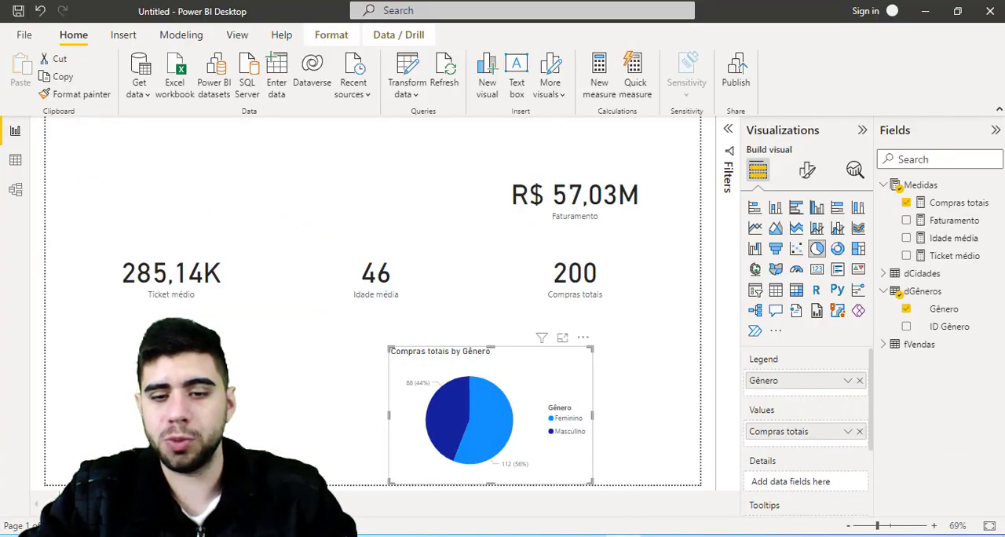
- Switch to the Notepad question list, review question 6 about revenue by city, and return to Power BI Desktop
{"action": "left_click", "coordinate": [588, 536]}
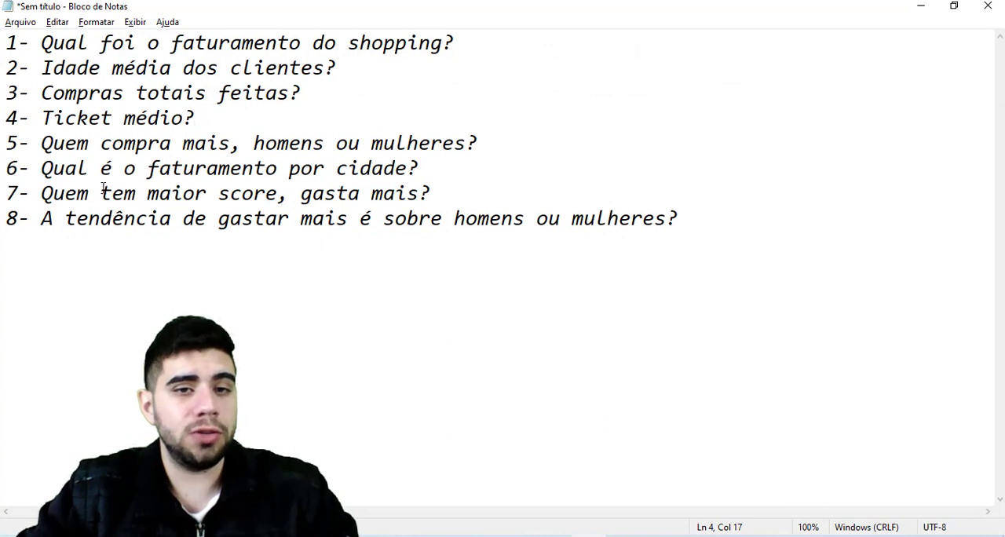
{"action": "left_click_drag", "start_coordinate": [49, 167], "coordinate": [330, 167]}
{"action": "left_click", "coordinate": [335, 110]}
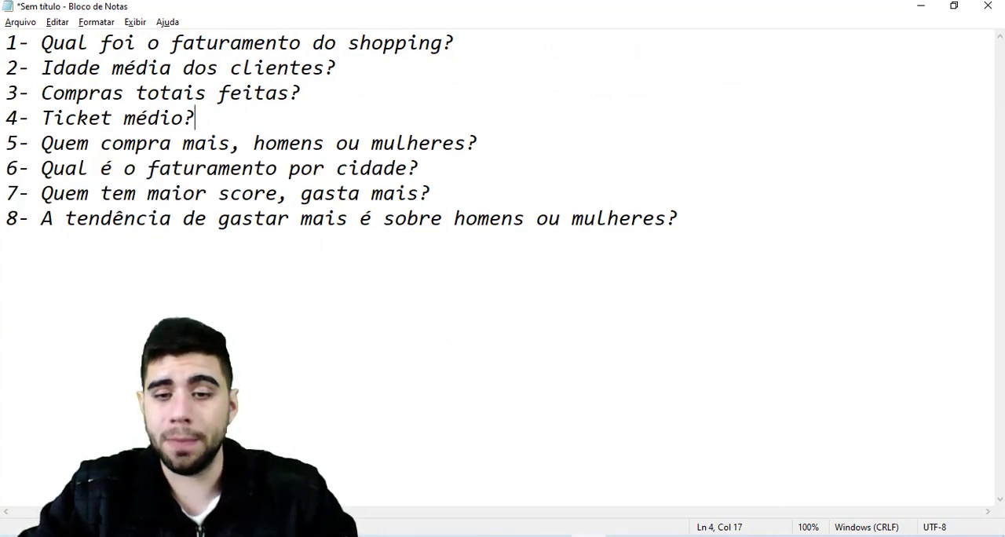
{"action": "left_click", "coordinate": [589, 536]}
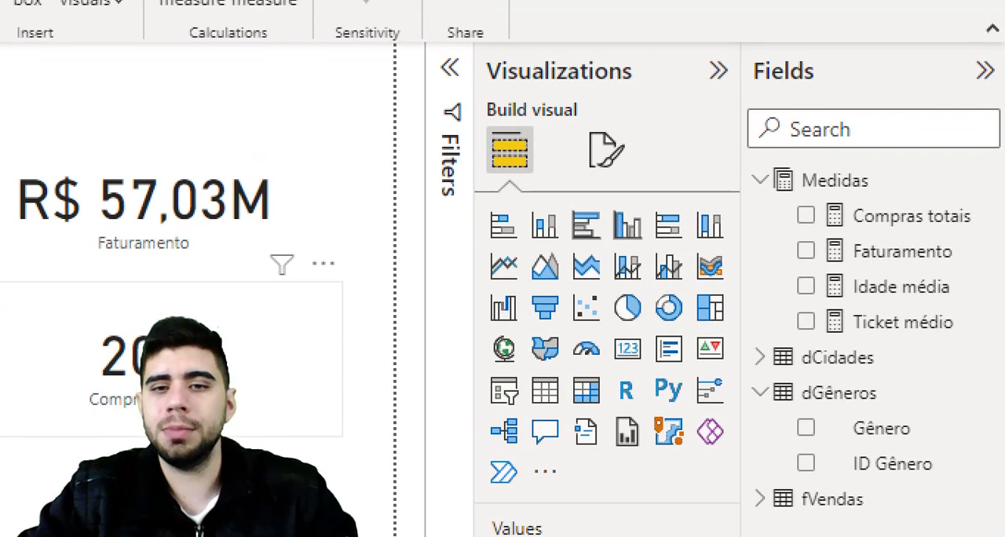
- Add a clustered column chart with Cidade on the X-axis and Faturamento on the Y-axis, and widen it towards the pie chart
{"action": "mouse_move", "coordinate": [603, 194]}
{"action": "left_mouse_down"}
{"action": "mouse_move", "coordinate": [635, 265]}
{"action": "mouse_move", "coordinate": [655, 259]}
{"action": "left_mouse_up"}
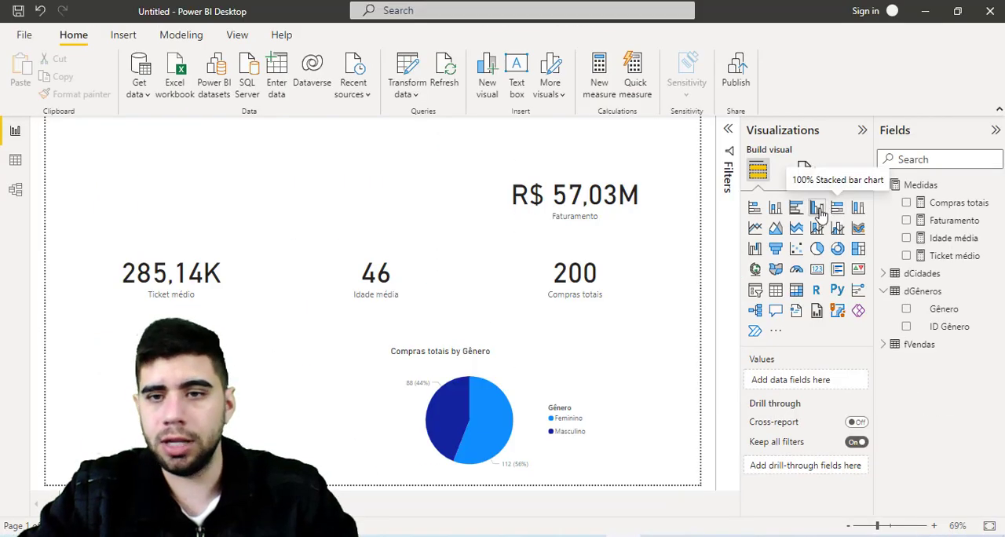
{"action": "left_click", "coordinate": [628, 225]}
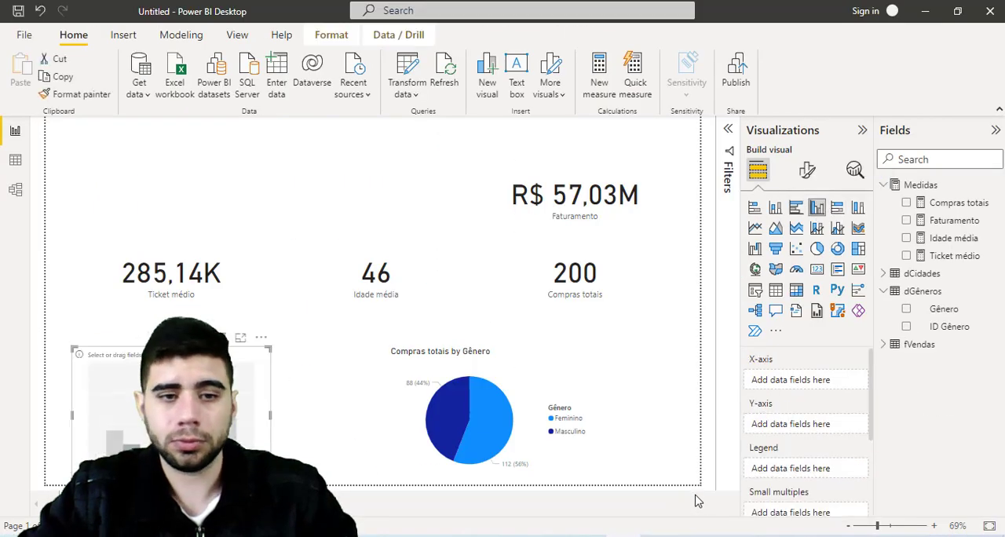
{"action": "left_click", "coordinate": [884, 289]}
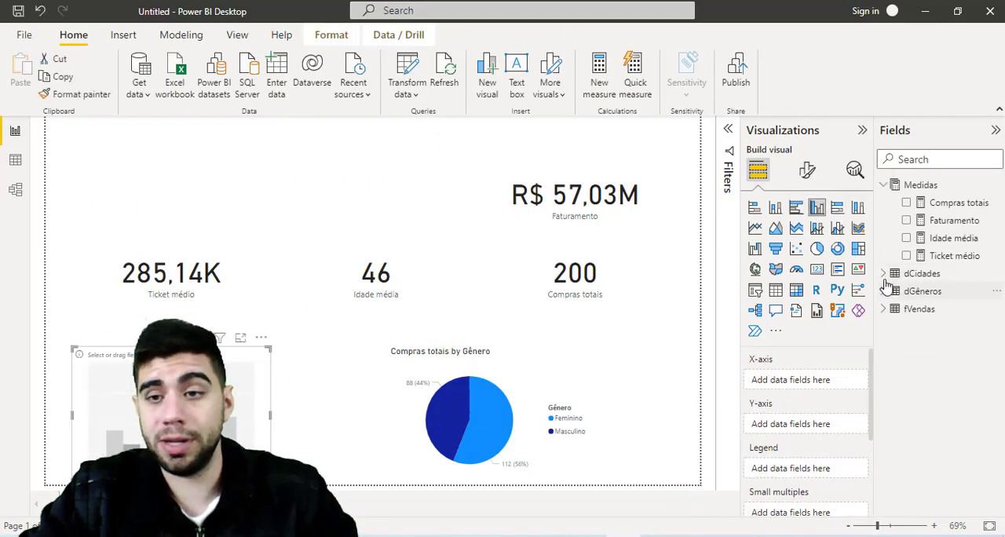
{"action": "left_click", "coordinate": [883, 274]}
{"action": "left_click_drag", "start_coordinate": [942, 296], "coordinate": [794, 391]}
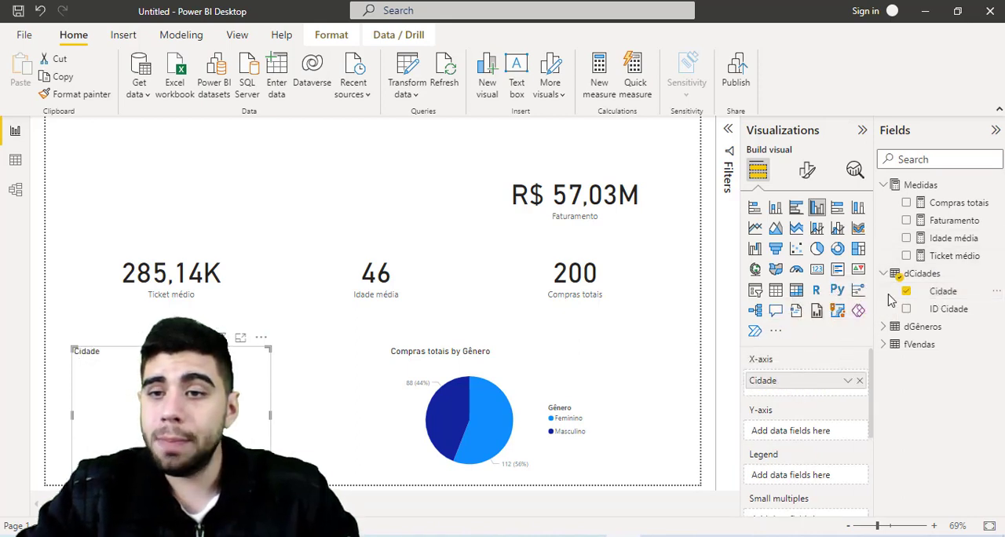
{"action": "left_click_drag", "start_coordinate": [949, 223], "coordinate": [800, 438]}
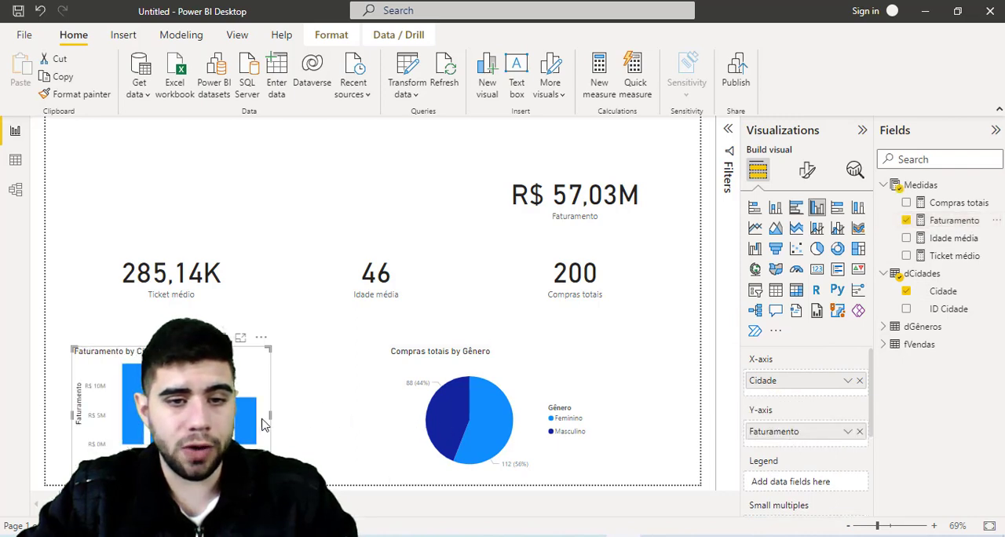
{"action": "left_click_drag", "start_coordinate": [270, 414], "coordinate": [323, 418]}
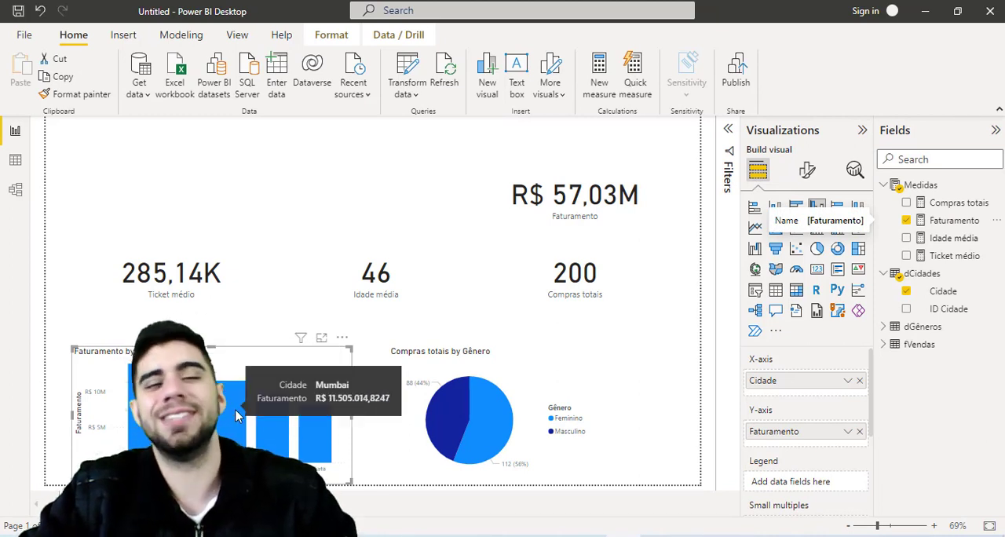
{"action": "mouse_move", "coordinate": [314, 328]}
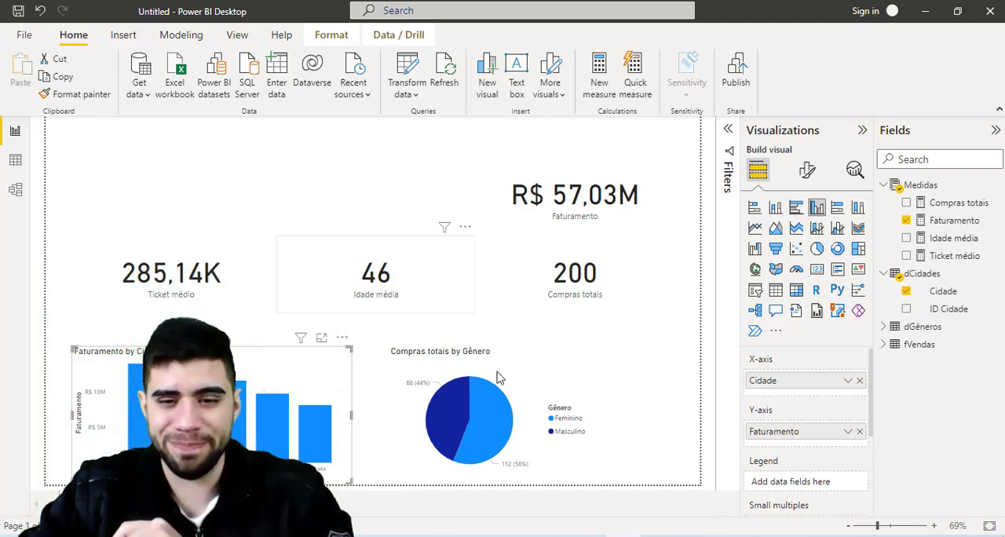
- Switch to the Notepad question list and review question 7 about whether customers with a higher score spend more
{"action": "key", "text": "alt+Tab"}
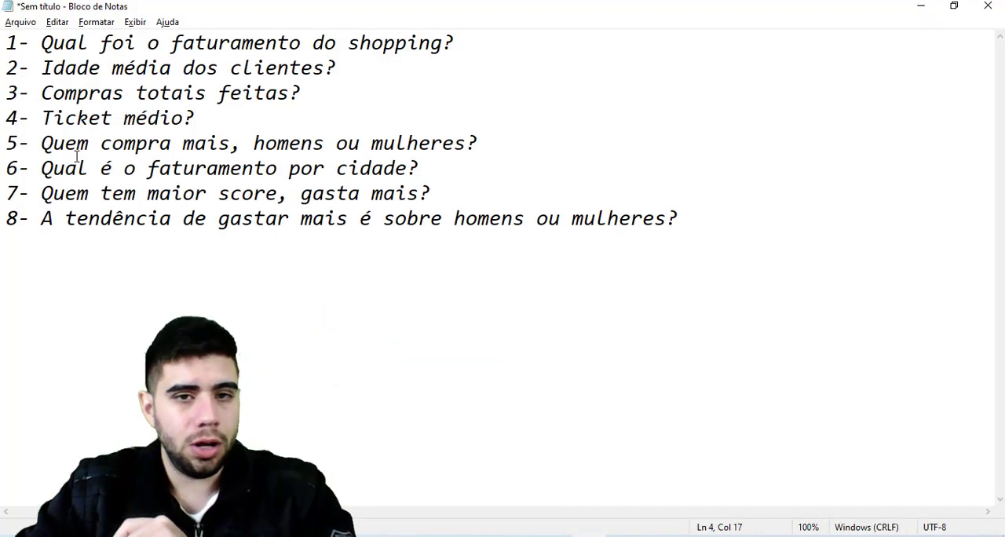
{"action": "left_click_drag", "start_coordinate": [42, 193], "coordinate": [450, 203]}
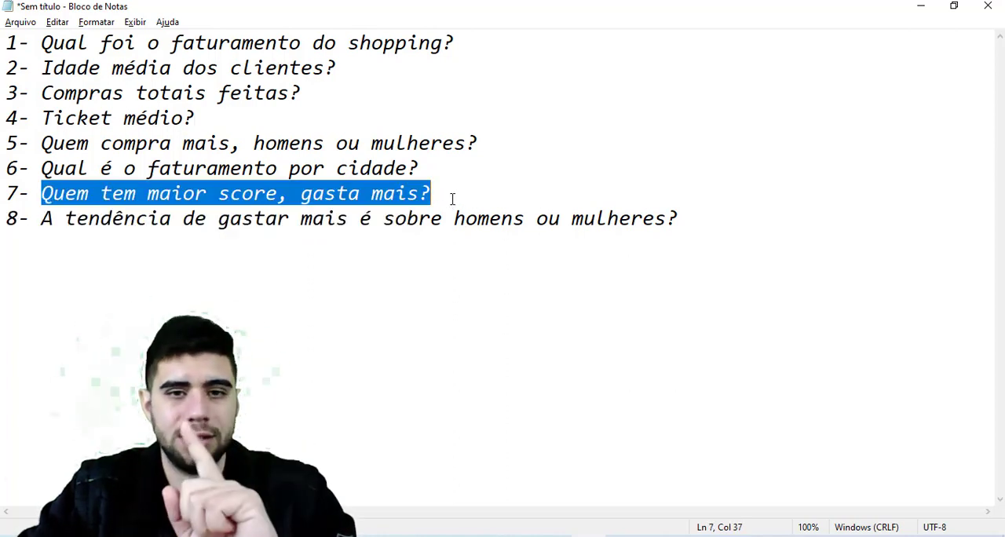
{"action": "left_click", "coordinate": [453, 199]}
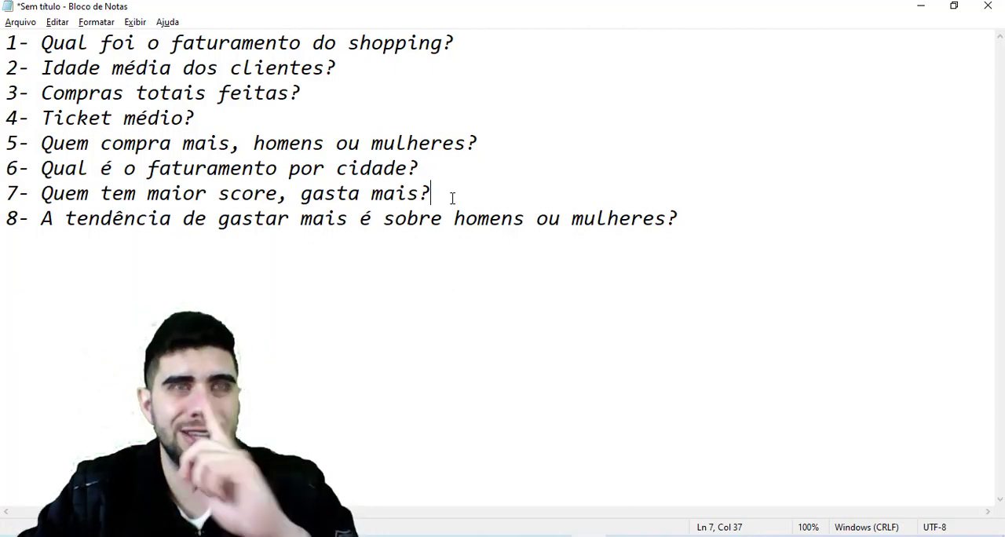
- Return to Power BI Desktop, add a scatter chart, and place it widened in the page's upper-left corner above the Ticket médio card
{"action": "left_click", "coordinate": [596, 535]}
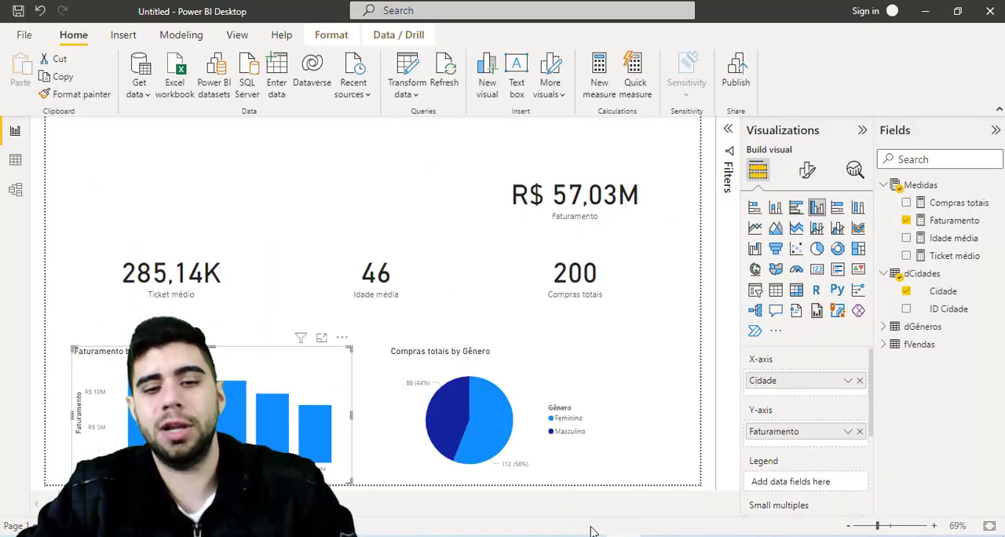
{"action": "left_click", "coordinate": [438, 179]}
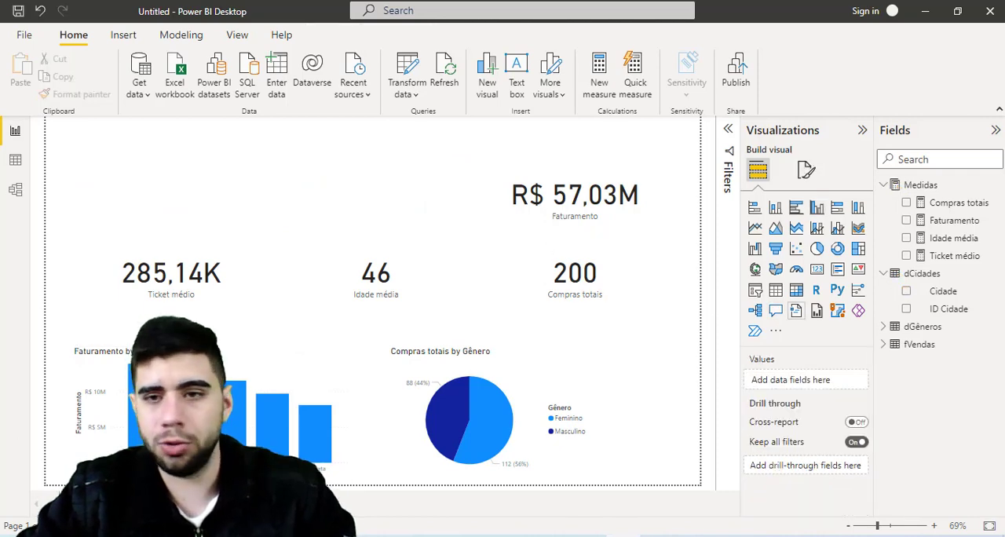
{"action": "key", "text": "ctrl+1"}
{"action": "left_click", "coordinate": [828, 227]}
{"action": "mouse_move", "coordinate": [740, 232]}
{"action": "left_mouse_down"}
{"action": "mouse_move", "coordinate": [757, 287]}
{"action": "mouse_move", "coordinate": [796, 291]}
{"action": "left_mouse_up"}
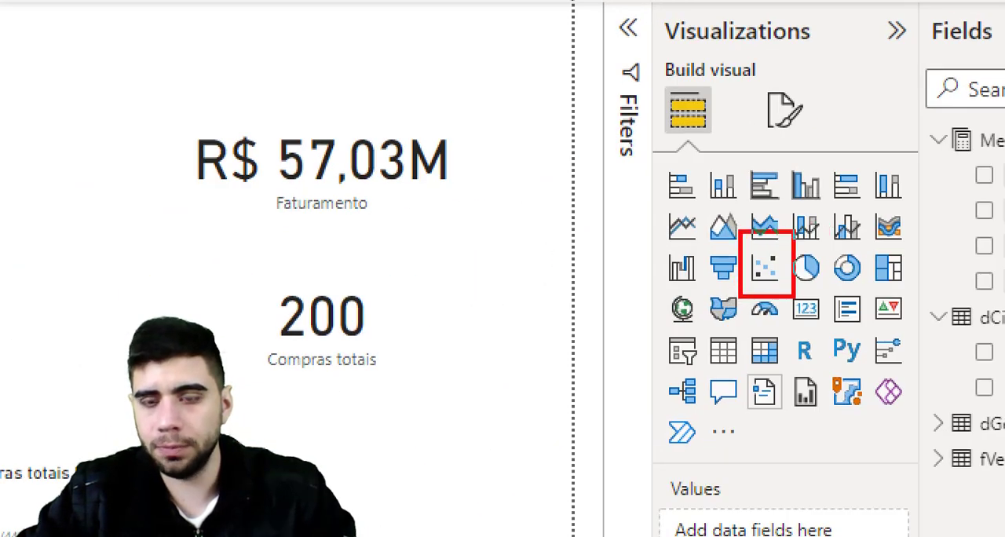
{"action": "key", "text": "Escape"}
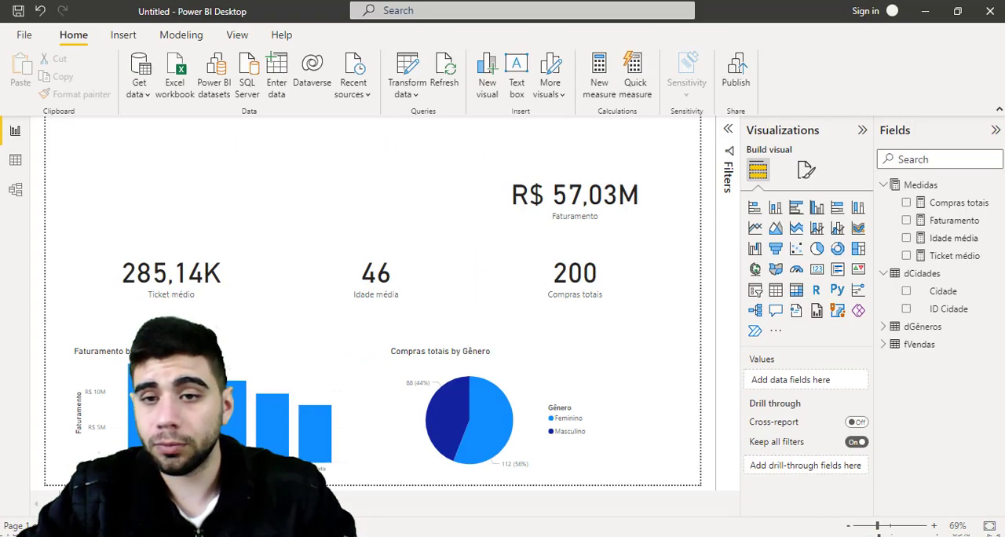
{"action": "left_click", "coordinate": [799, 249]}
{"action": "left_click_drag", "start_coordinate": [646, 357], "coordinate": [309, 133]}
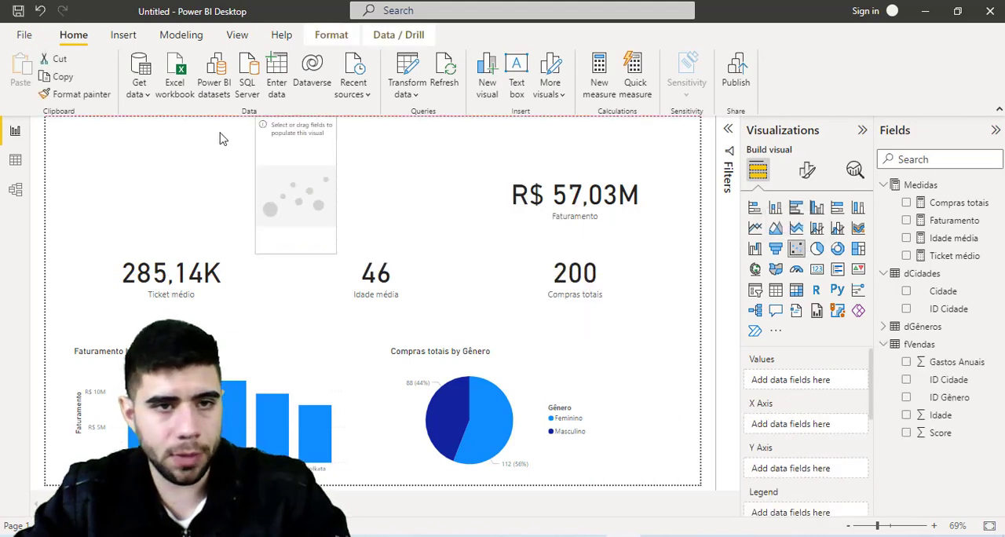
{"action": "left_click_drag", "start_coordinate": [220, 139], "coordinate": [98, 134]}
{"action": "left_click_drag", "start_coordinate": [126, 254], "coordinate": [245, 215]}
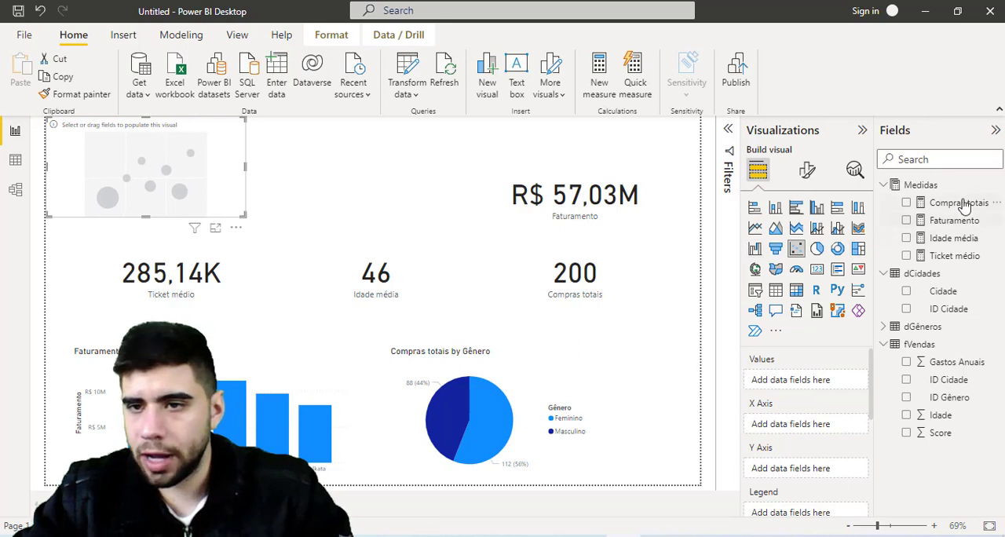
- Plot Faturamento on the scatter chart's X axis against individual, unsummarized Score values on the Y axis, and enlarge the chart across the neighbouring cards
{"action": "left_click_drag", "start_coordinate": [952, 223], "coordinate": [814, 381]}
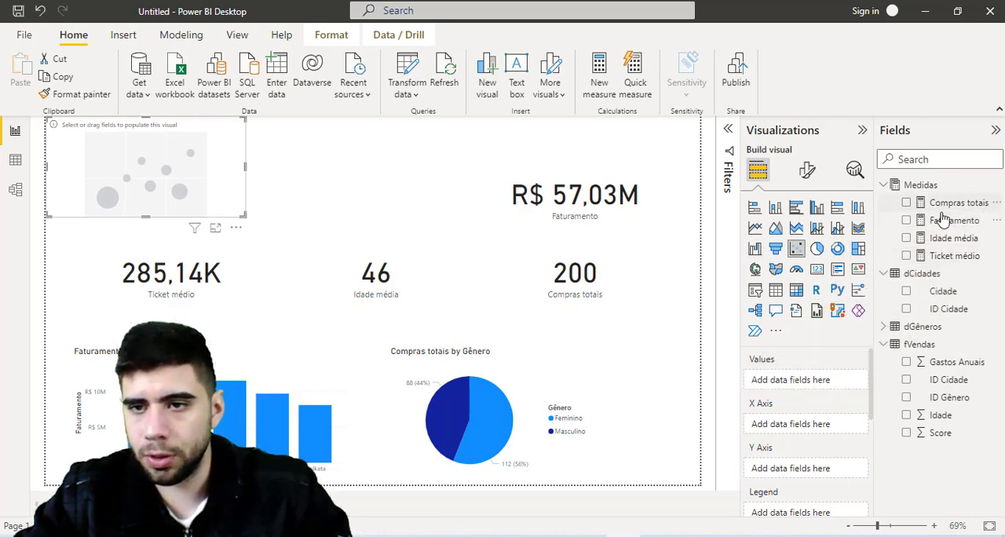
{"action": "left_click_drag", "start_coordinate": [942, 218], "coordinate": [781, 426]}
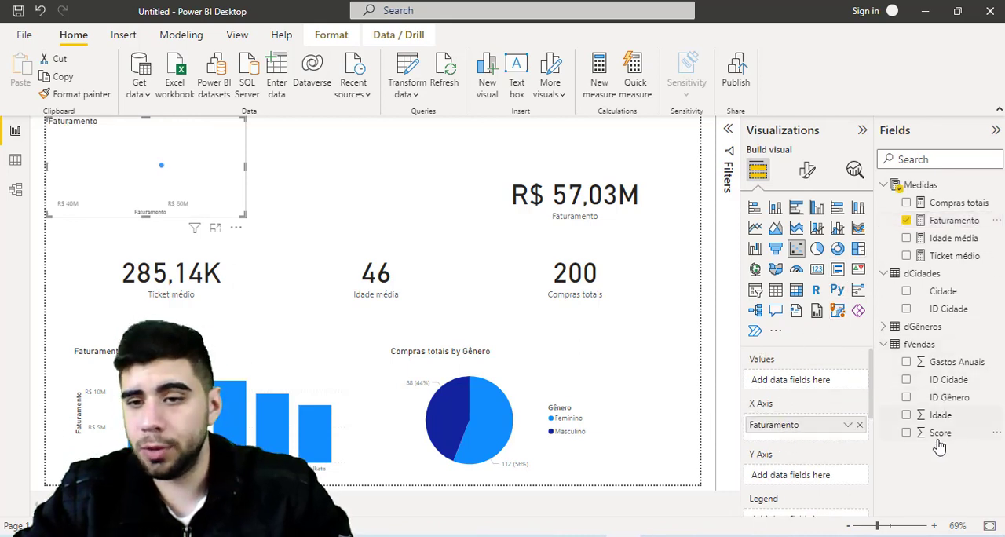
{"action": "left_click_drag", "start_coordinate": [941, 438], "coordinate": [792, 469]}
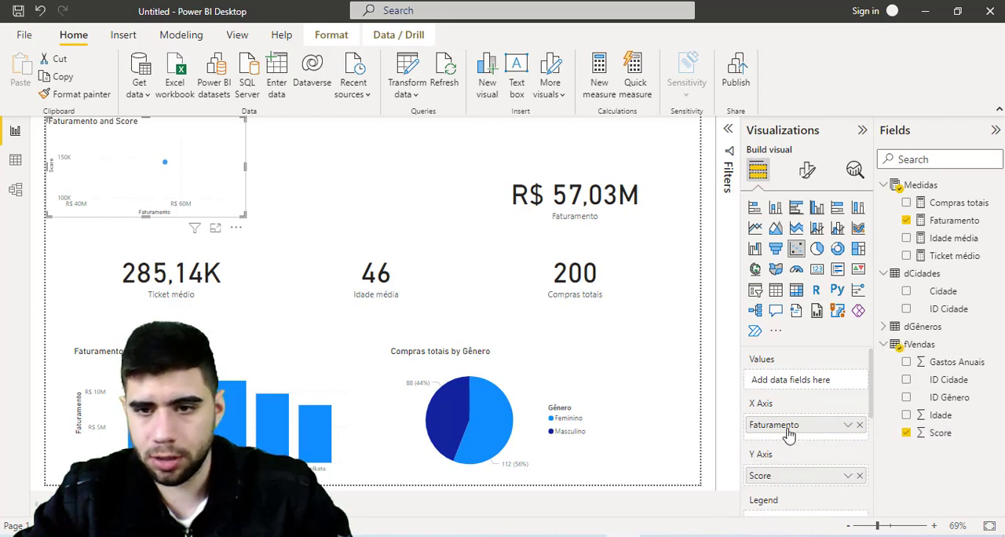
{"action": "left_click_drag", "start_coordinate": [789, 436], "coordinate": [788, 475]}
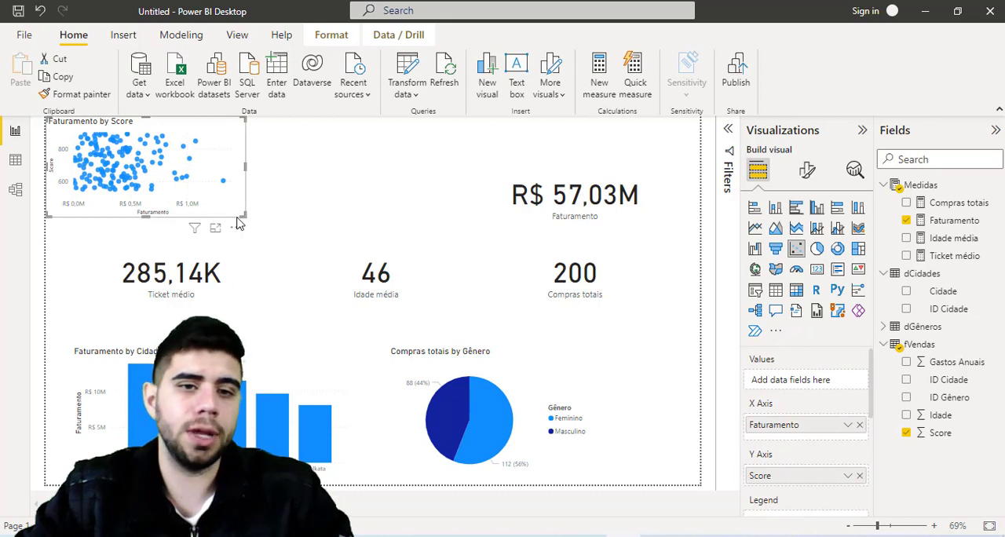
{"action": "left_click_drag", "start_coordinate": [245, 214], "coordinate": [510, 384]}
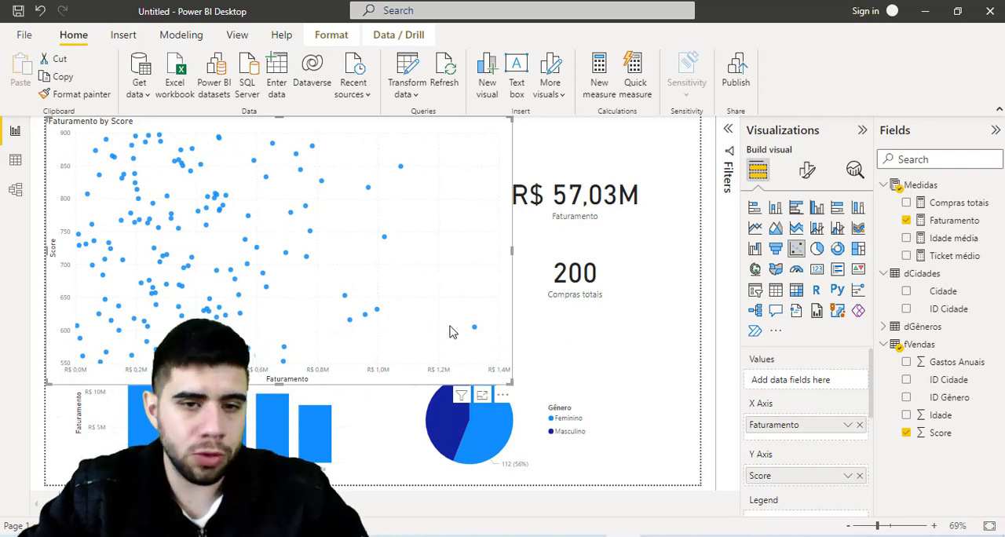
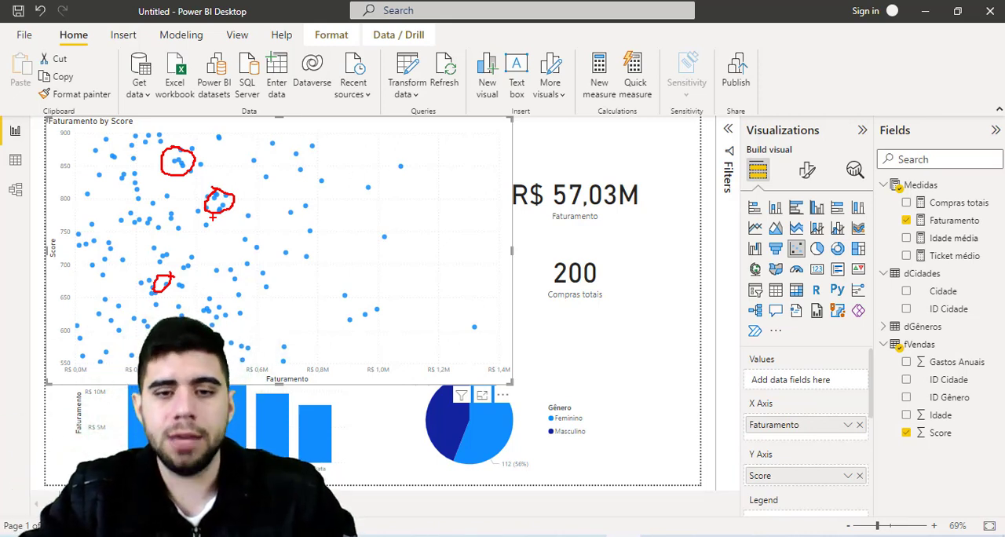
- Shrink the Faturamento by Score scatter chart back into the page's upper-left corner above the Ticket médio card and deselect it
{"action": "key", "text": "Escape"}
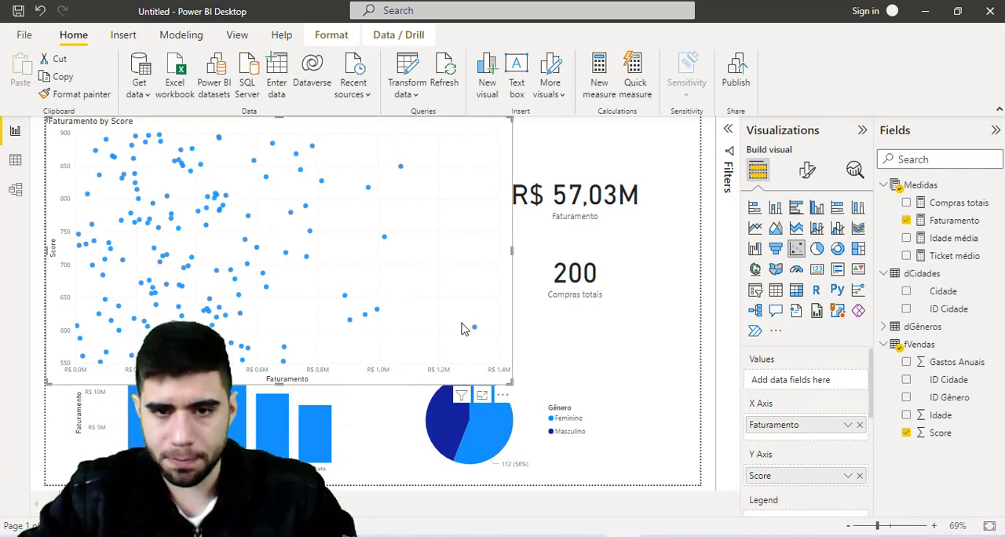
{"action": "left_click_drag", "start_coordinate": [509, 380], "coordinate": [197, 194]}
{"action": "left_click", "coordinate": [239, 179]}
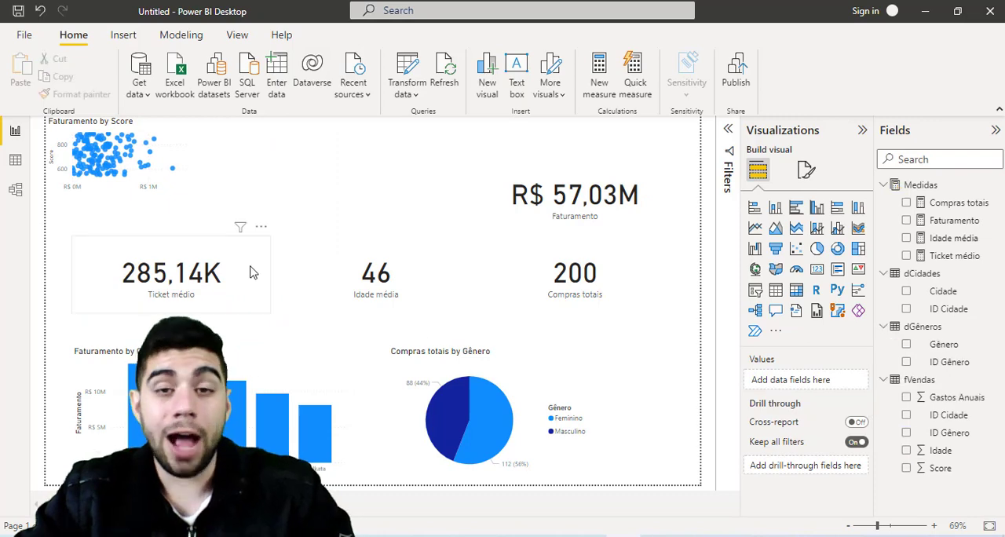
- Review question 8 in the Notepad list about whether men or women tend to spend more, and return to Power BI Desktop
{"action": "key", "text": "alt+Tab"}
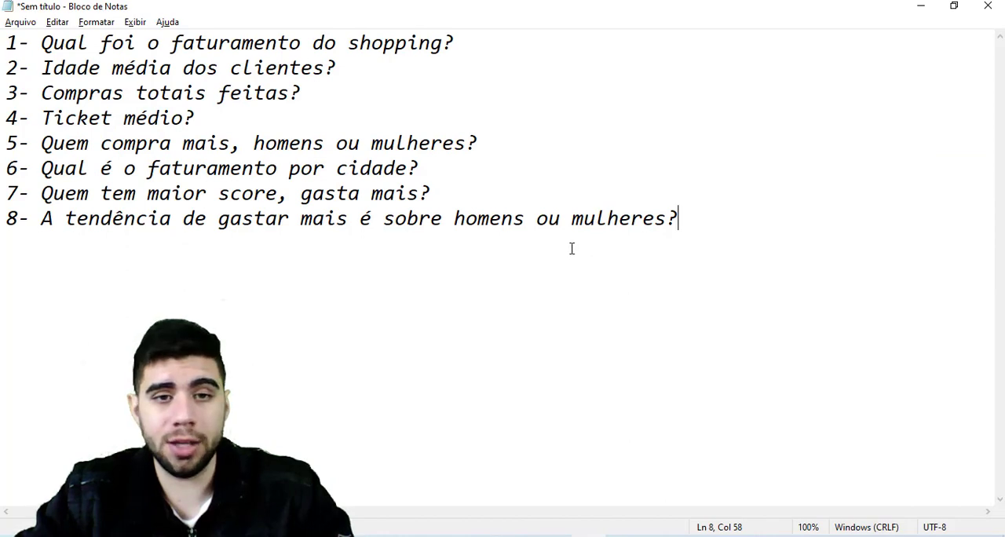
{"action": "key", "text": "alt+Tab"}
- Add a donut chart with Gênero as legend and Faturamento as values, and place it enlarged above the Idade média card
{"action": "mouse_move", "coordinate": [467, 424]}
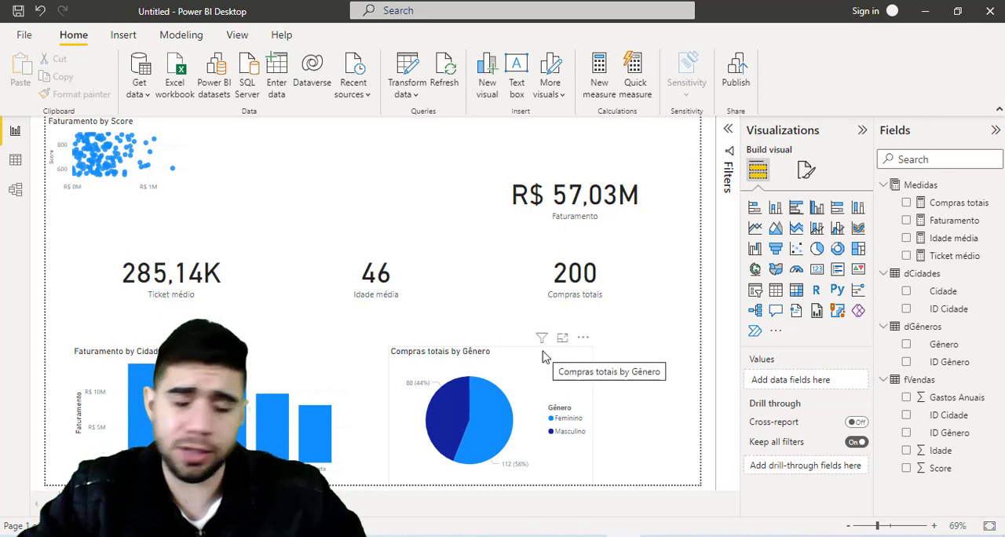
{"action": "mouse_move", "coordinate": [540, 340]}
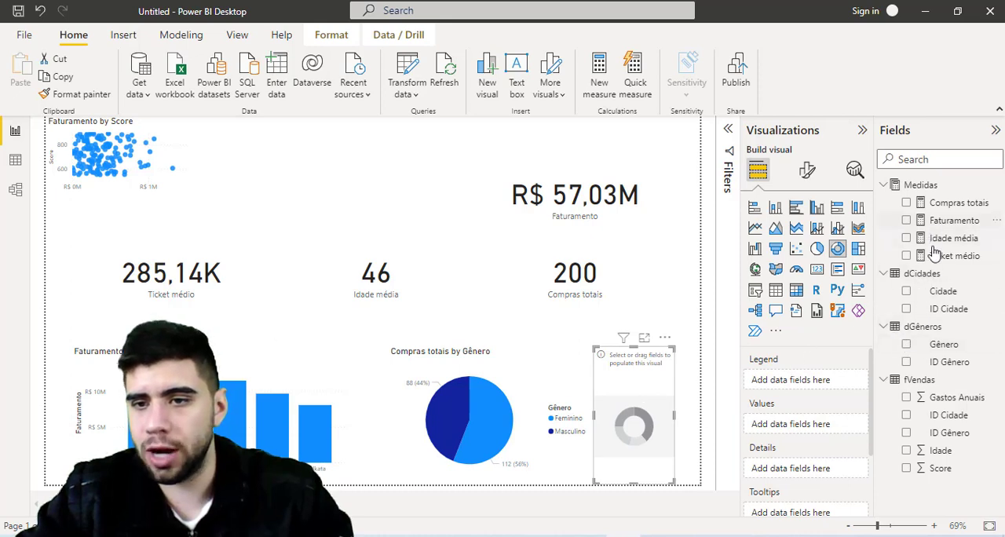
{"action": "left_click_drag", "start_coordinate": [936, 346], "coordinate": [815, 380]}
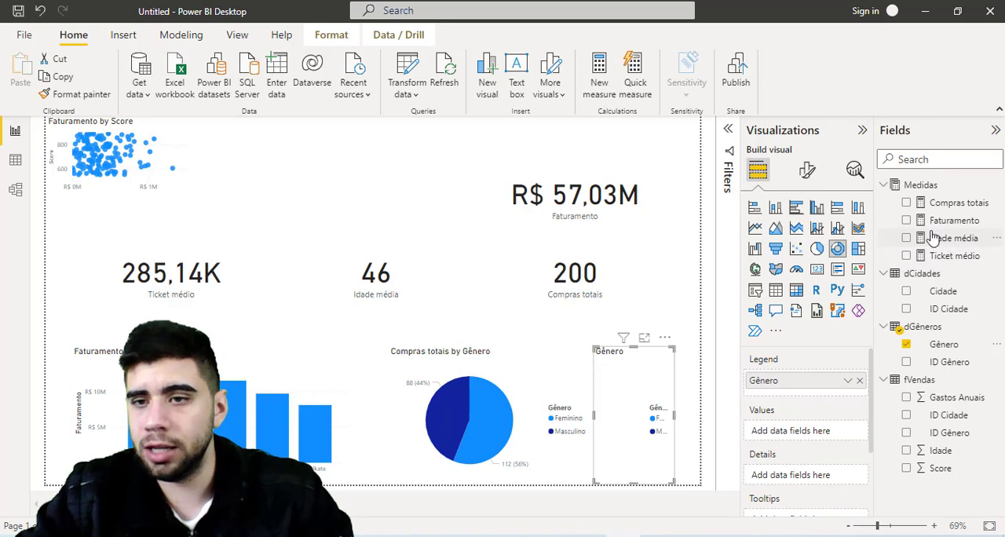
{"action": "left_click_drag", "start_coordinate": [938, 222], "coordinate": [797, 425]}
{"action": "left_click_drag", "start_coordinate": [628, 377], "coordinate": [326, 158]}
{"action": "left_click_drag", "start_coordinate": [372, 261], "coordinate": [487, 247]}
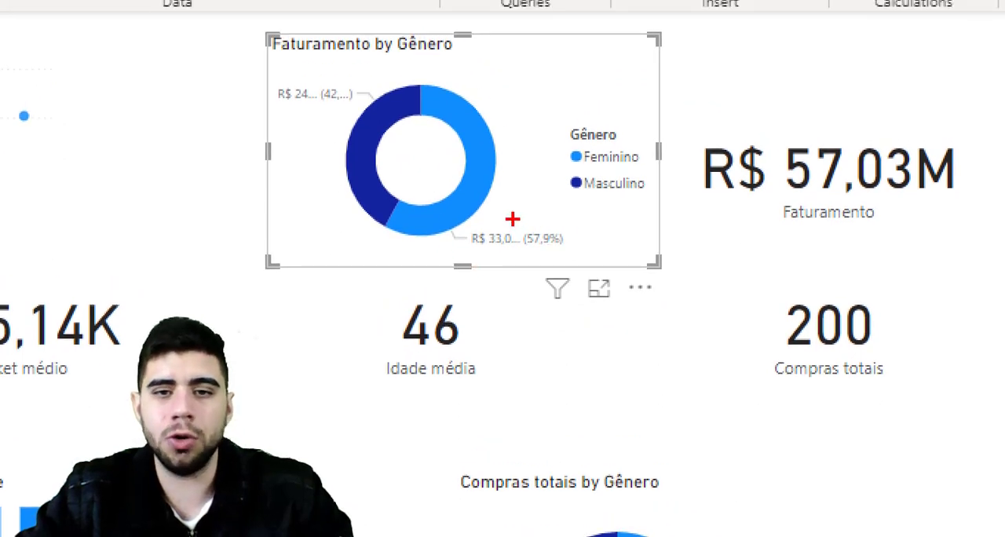
{"action": "left_click_drag", "start_coordinate": [512, 219], "coordinate": [584, 253]}
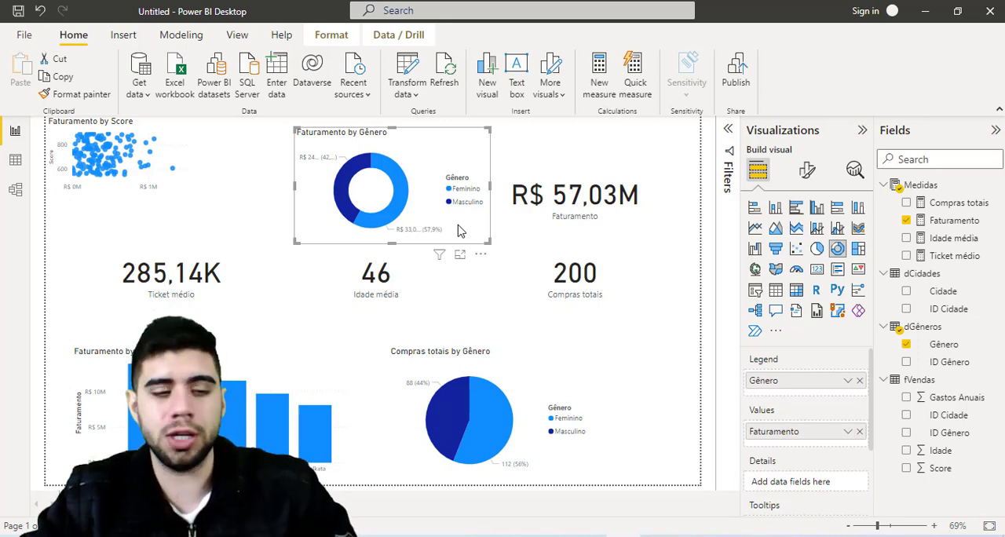
- Add a second report page and open its canvas background settings
{"action": "left_click", "coordinate": [135, 503]}
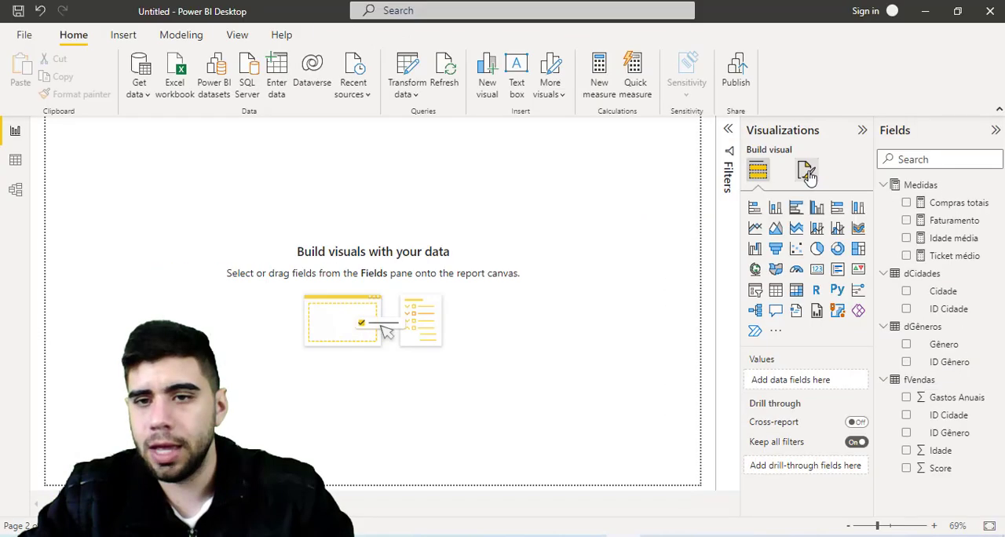
{"action": "left_click", "coordinate": [789, 157]}
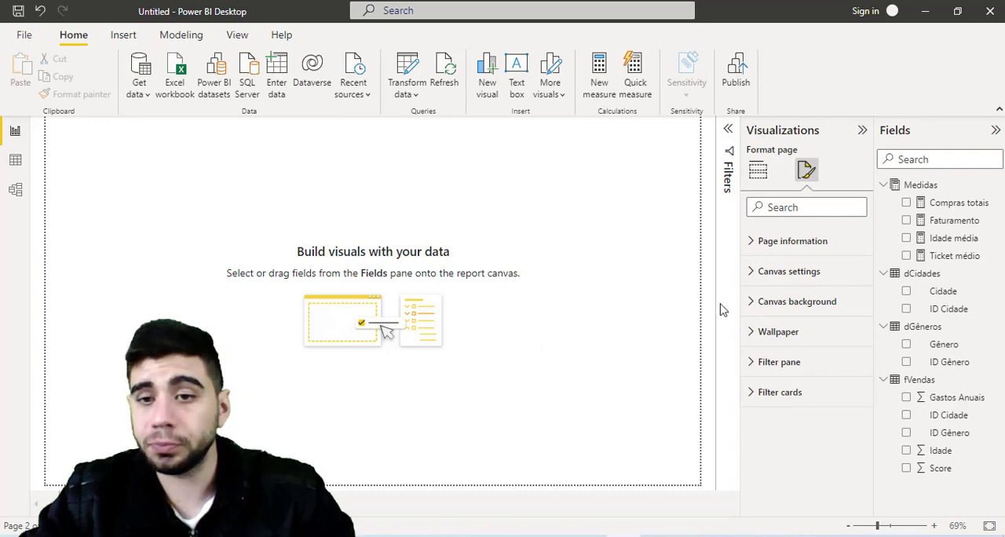
{"action": "left_click", "coordinate": [751, 306]}
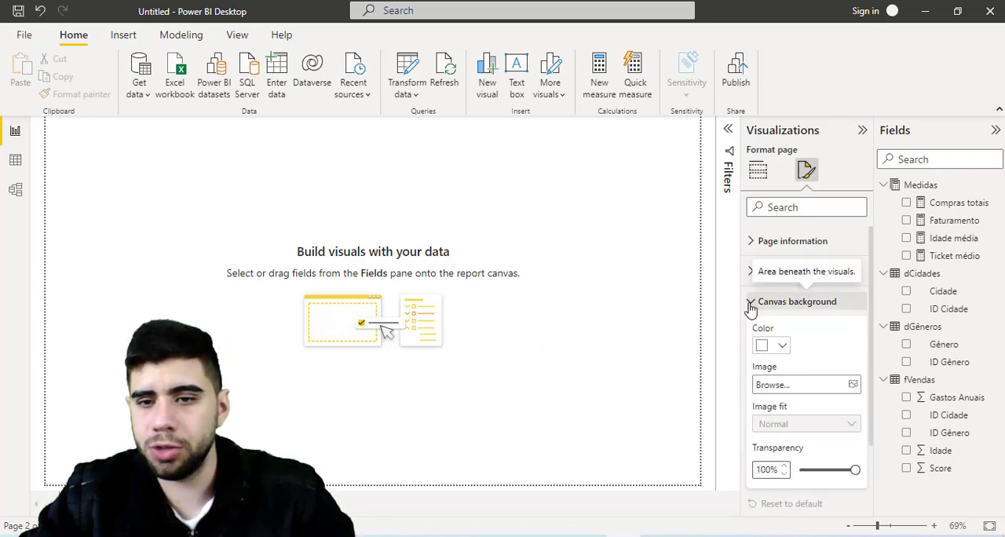
- Set bg.png from the Dados Shopping folder as the page's canvas background image with 0% transparency
{"action": "key", "text": "ctrl+1"}
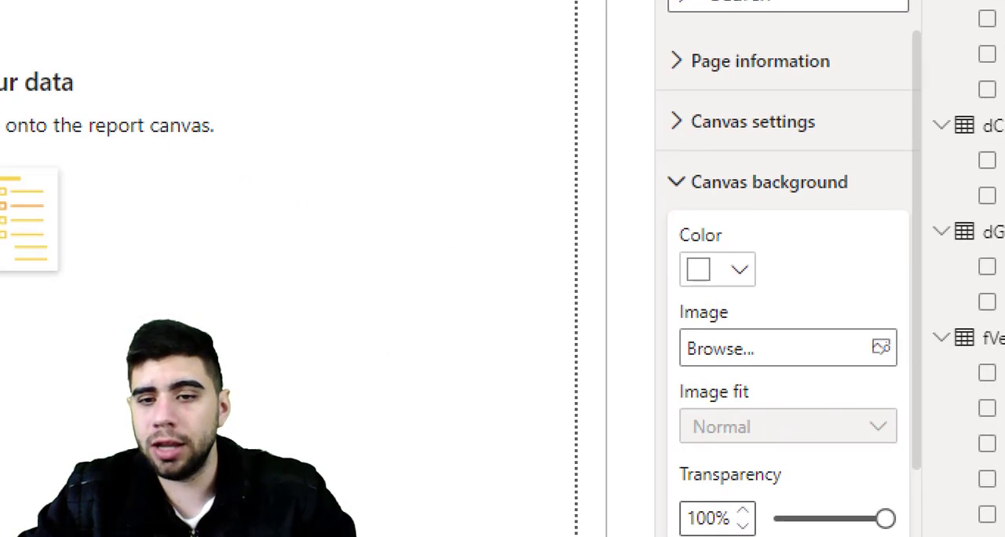
{"action": "left_click", "coordinate": [809, 392]}
{"action": "mouse_move", "coordinate": [639, 315]}
{"action": "left_mouse_down"}
{"action": "mouse_move", "coordinate": [701, 338]}
{"action": "mouse_move", "coordinate": [927, 375]}
{"action": "left_mouse_up"}
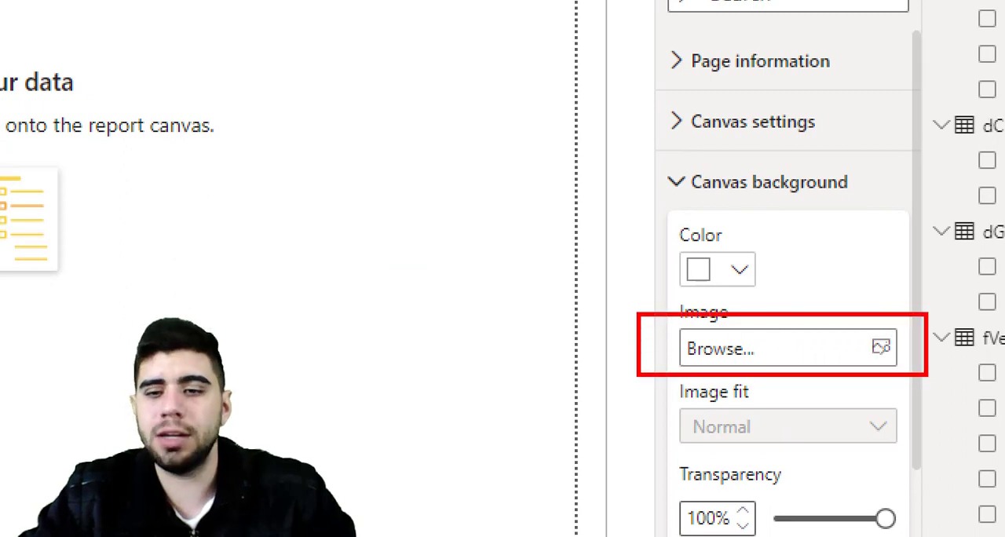
{"action": "key", "text": "Escape"}
{"action": "left_click", "coordinate": [785, 349]}
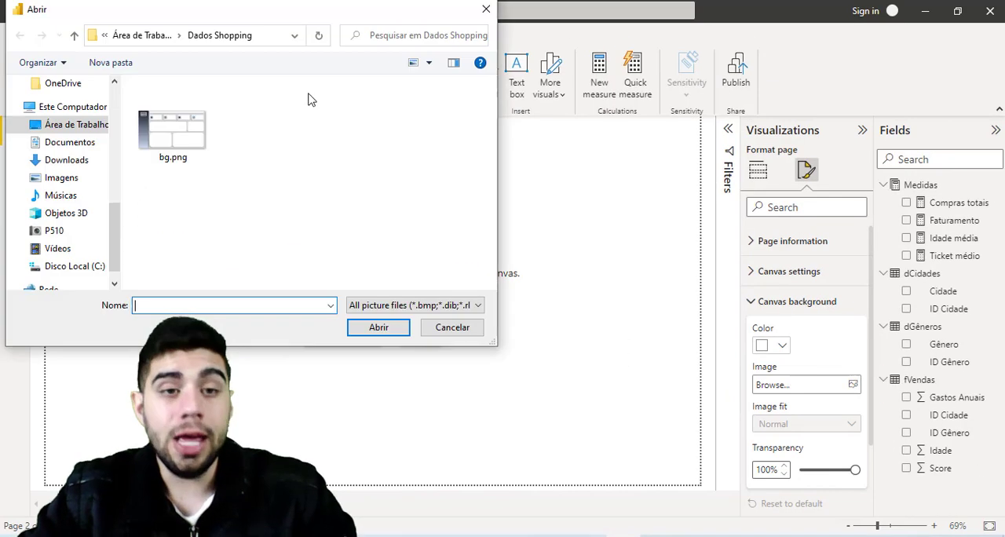
{"action": "left_click", "coordinate": [189, 129]}
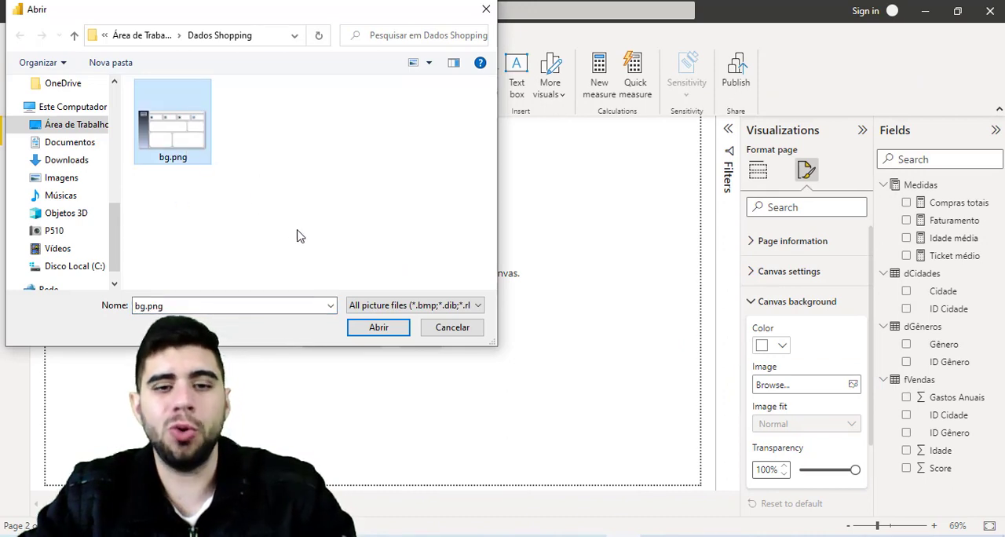
{"action": "left_click", "coordinate": [379, 328]}
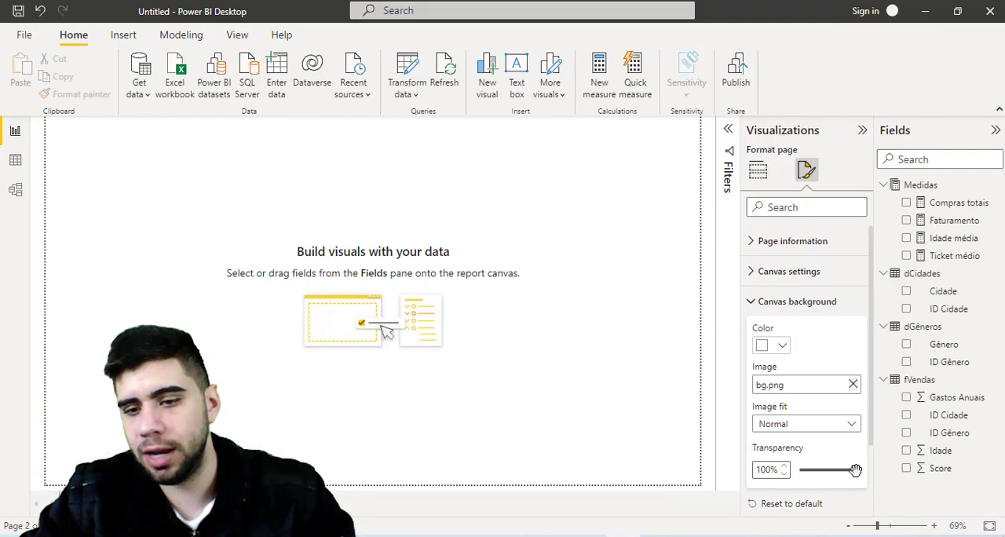
{"action": "left_click_drag", "start_coordinate": [886, 447], "coordinate": [738, 445]}
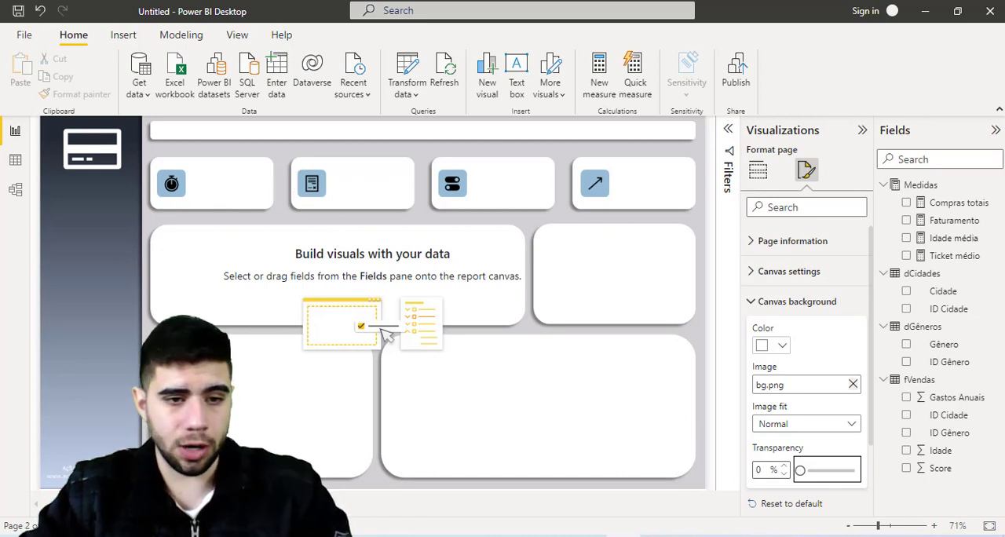
- Move the Faturamento, Compras totais, Idade média and Ticket médio cards together from the first page to the new page
{"action": "left_click", "coordinate": [142, 504]}
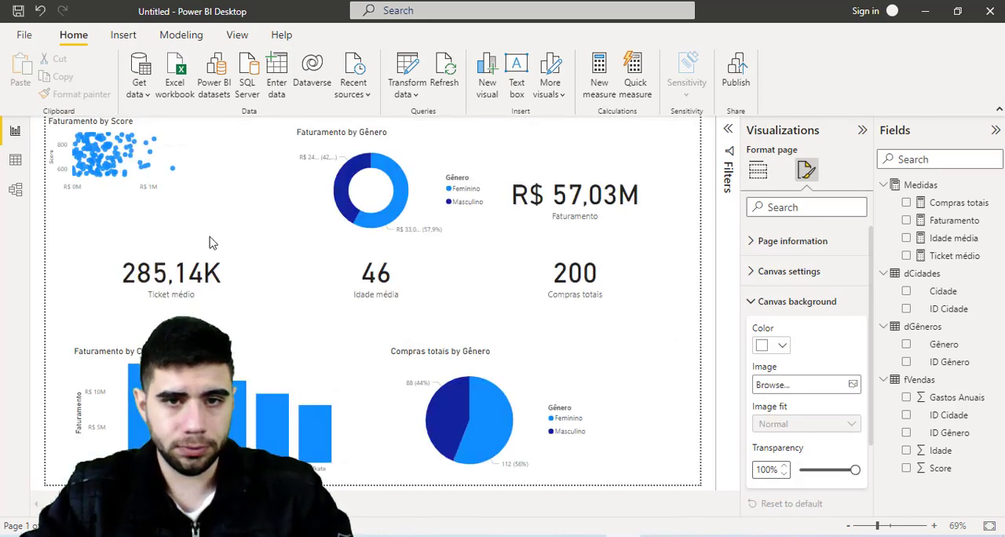
{"action": "left_click", "coordinate": [525, 228]}
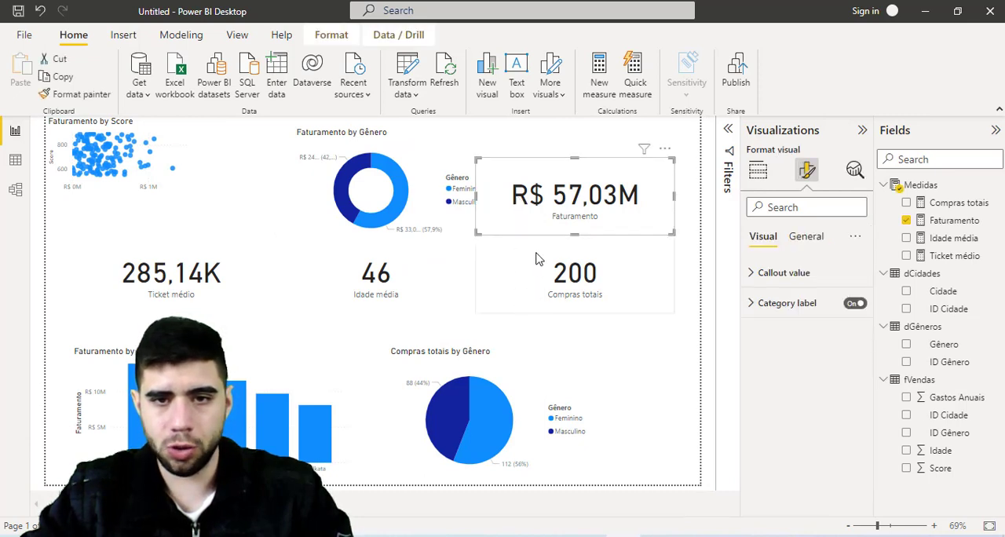
{"action": "left_click", "coordinate": [527, 260], "text": "ctrl"}
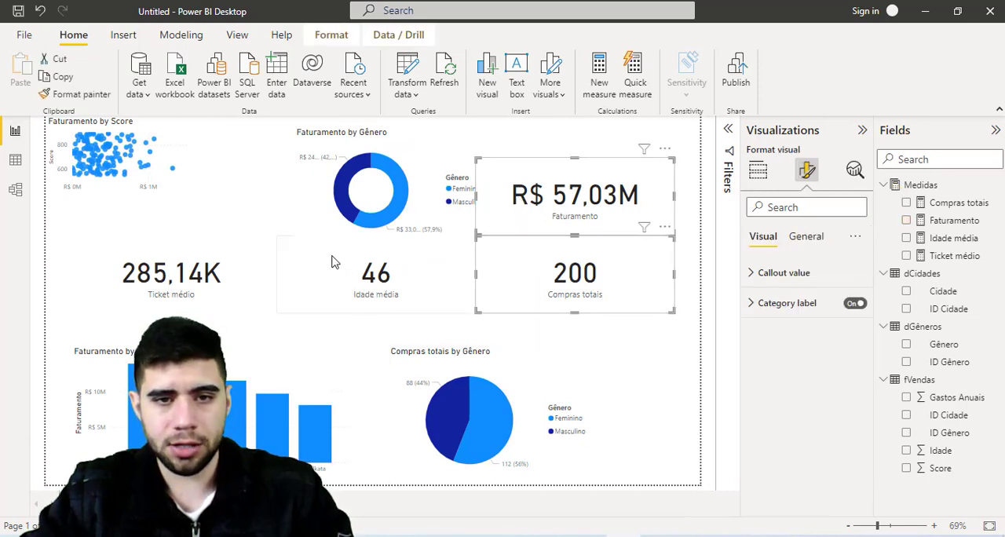
{"action": "left_click", "coordinate": [313, 273], "text": "ctrl"}
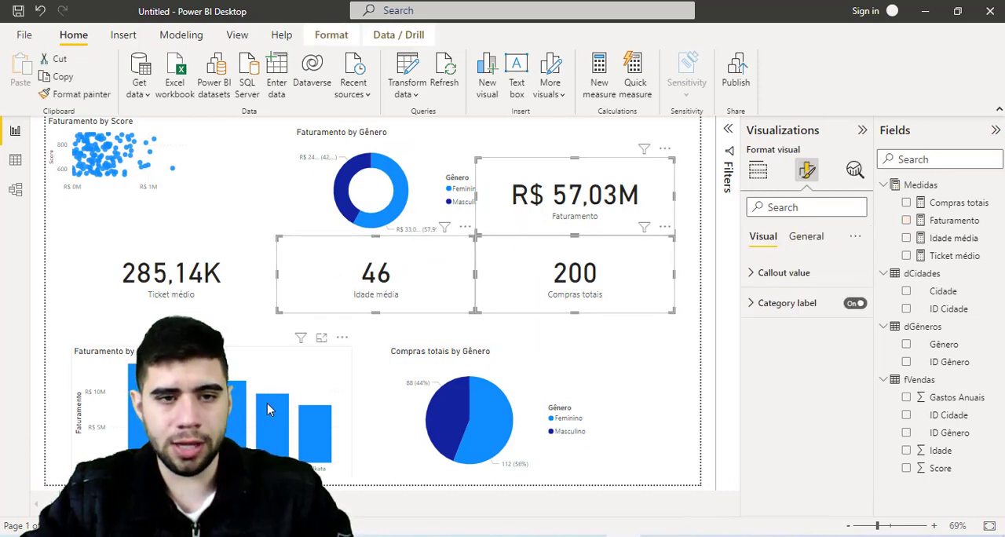
{"action": "left_click", "coordinate": [220, 302], "text": "ctrl"}
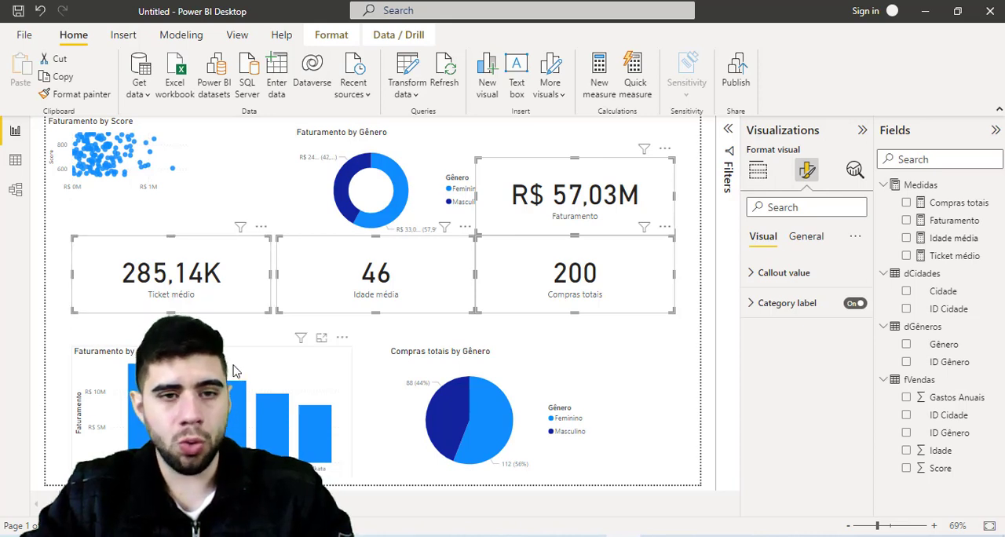
{"action": "key", "text": "ctrl+x"}
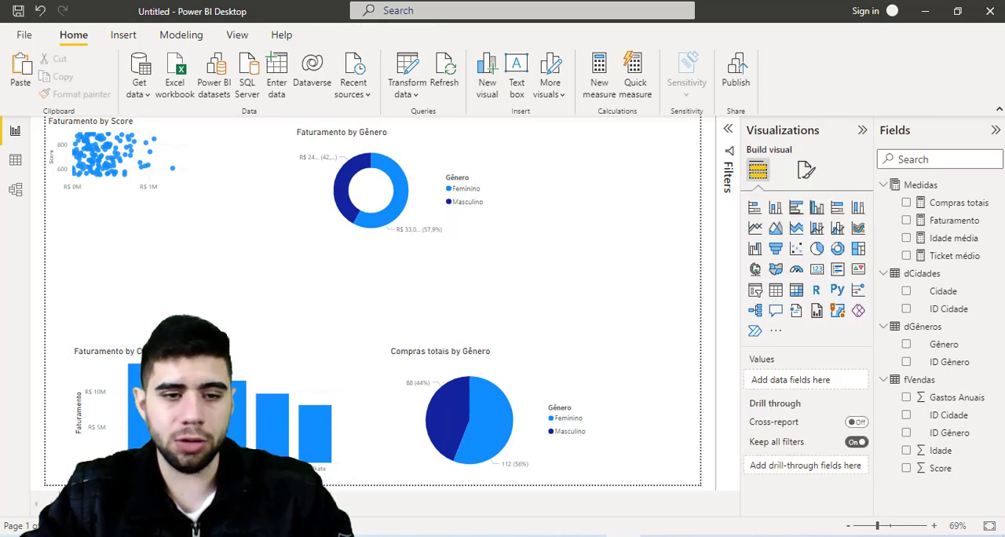
{"action": "left_click", "coordinate": [119, 503]}
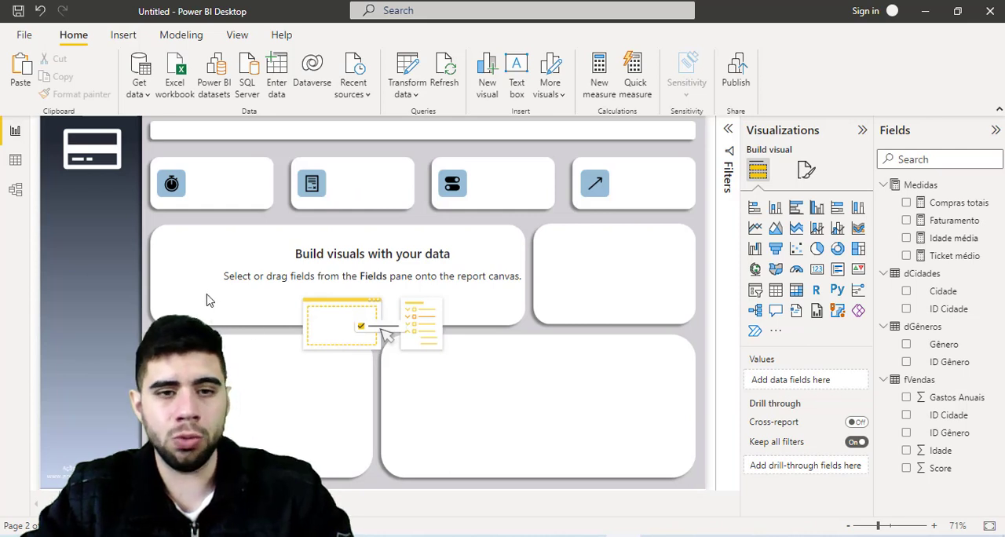
{"action": "key", "text": "ctrl+v"}
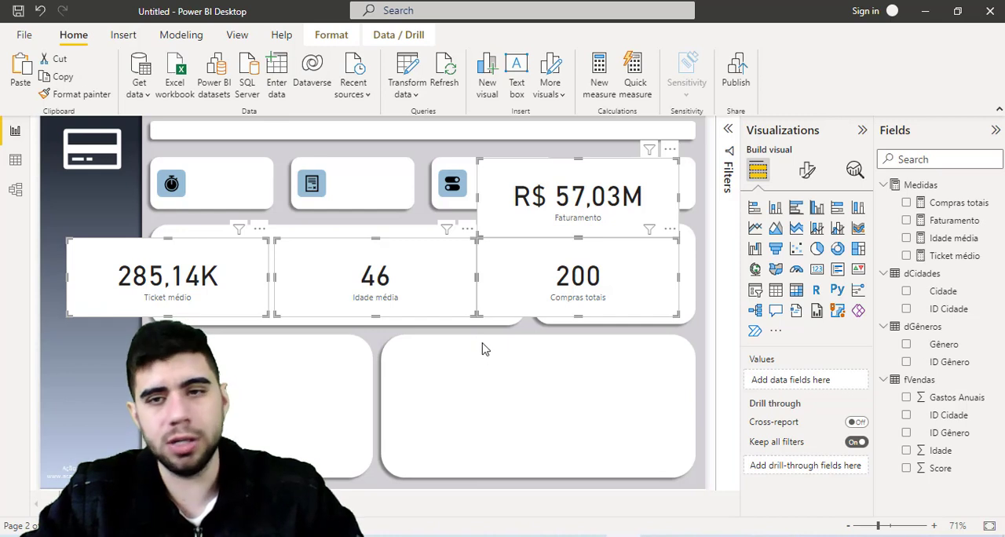
- Turn off the background effect of the four selected cards
{"action": "left_click", "coordinate": [808, 178]}
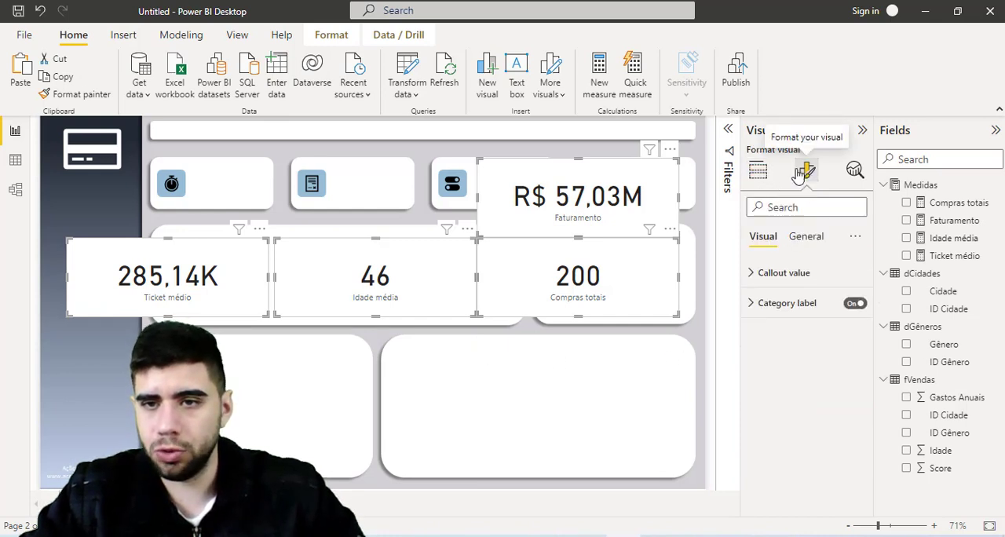
{"action": "left_click", "coordinate": [806, 237]}
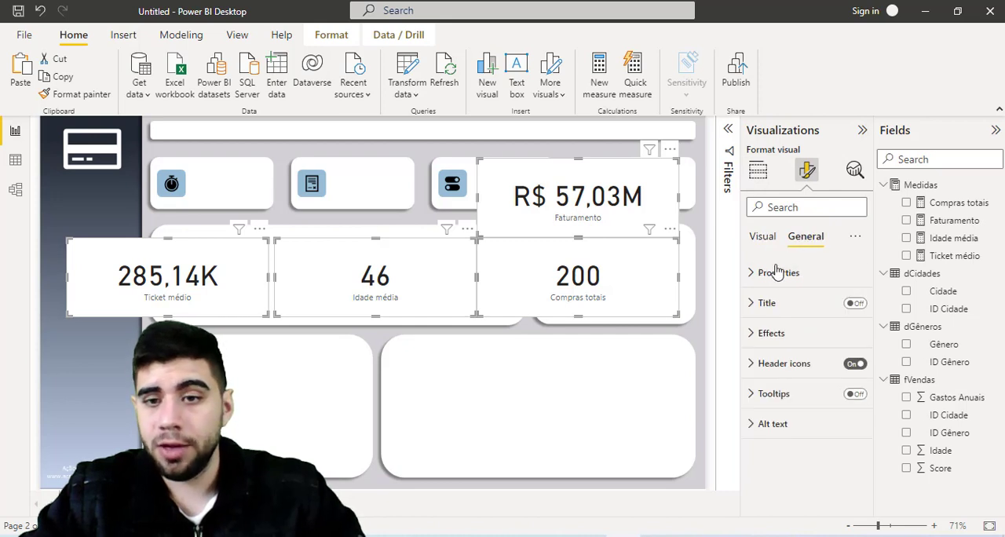
{"action": "left_click", "coordinate": [765, 336]}
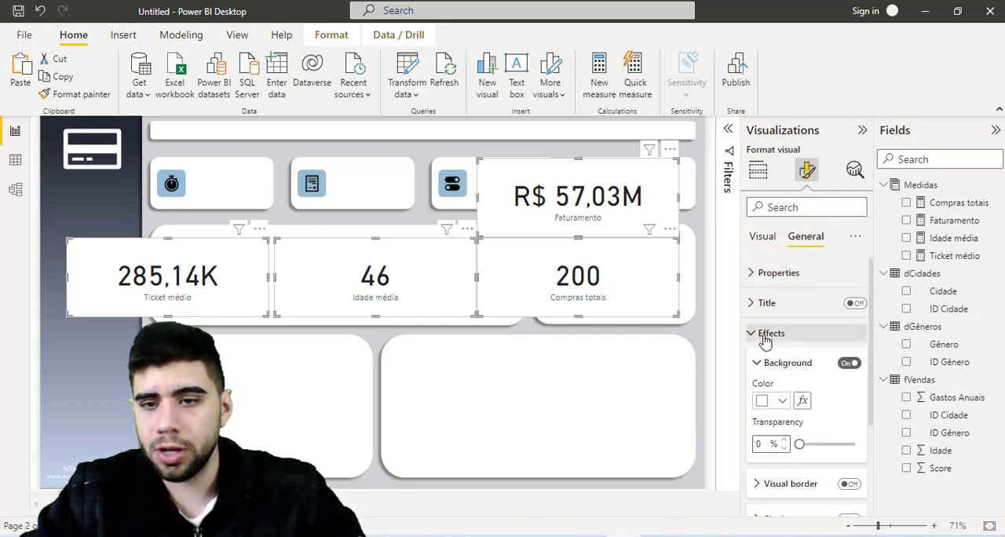
{"action": "left_click", "coordinate": [849, 364]}
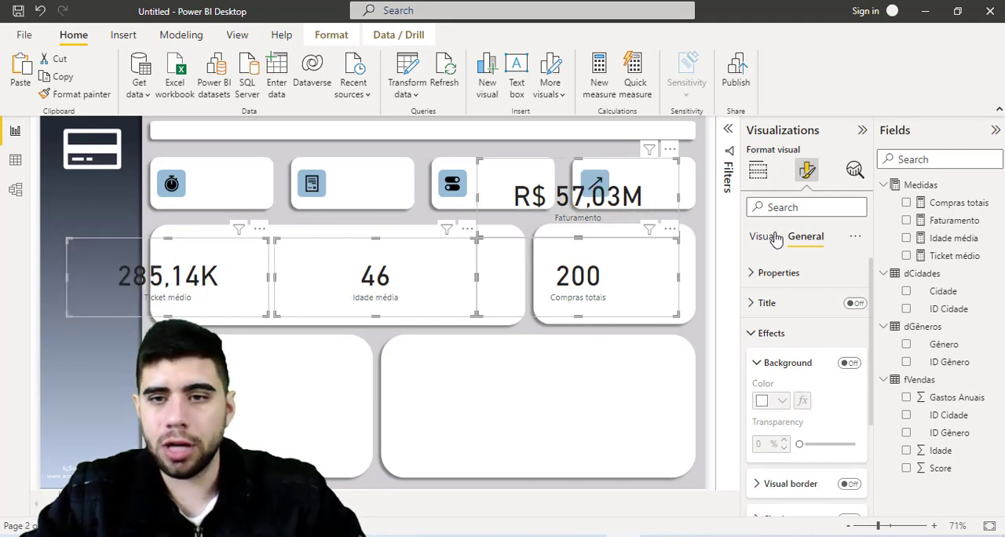
- Move the Ticket médio card into the first small white box and shrink it to fit beside the stopwatch icon
{"action": "left_click", "coordinate": [756, 273]}
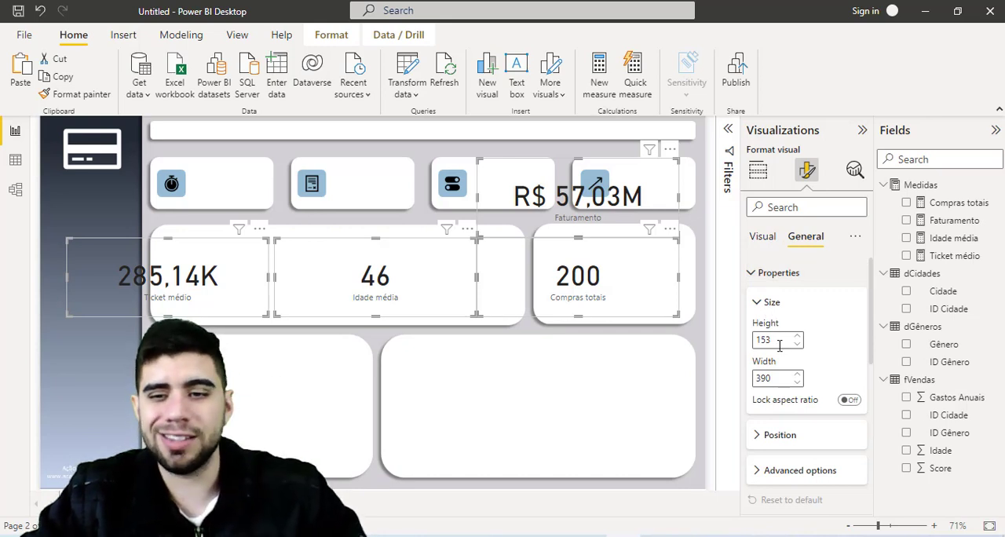
{"action": "left_click_drag", "start_coordinate": [779, 340], "coordinate": [738, 335]}
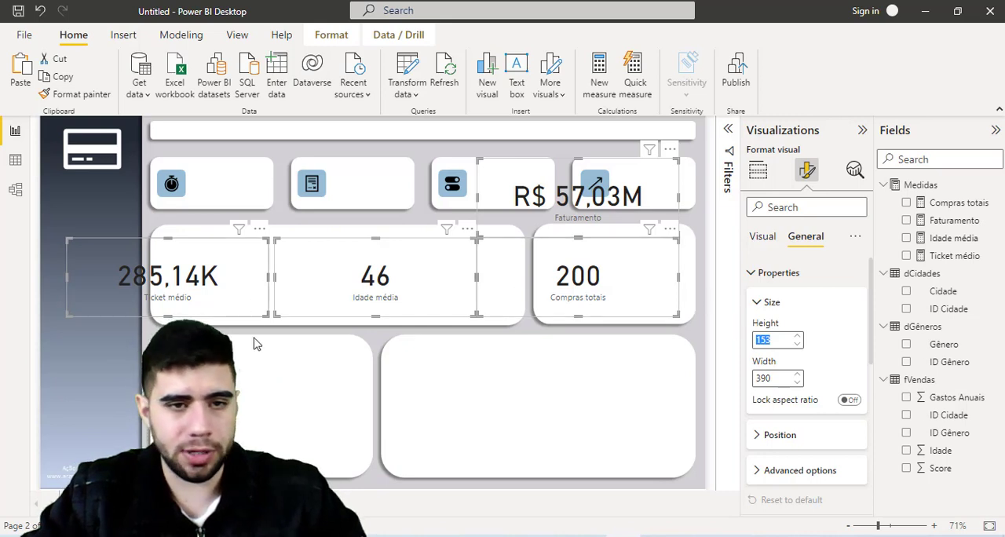
{"action": "left_click", "coordinate": [224, 314]}
{"action": "left_click_drag", "start_coordinate": [230, 316], "coordinate": [269, 207]}
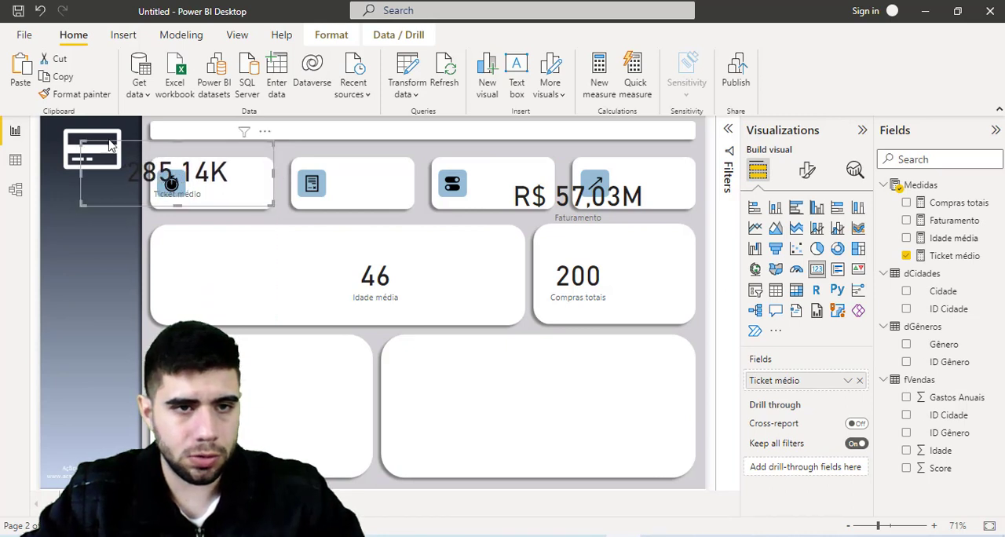
{"action": "left_click_drag", "start_coordinate": [83, 140], "coordinate": [189, 164]}
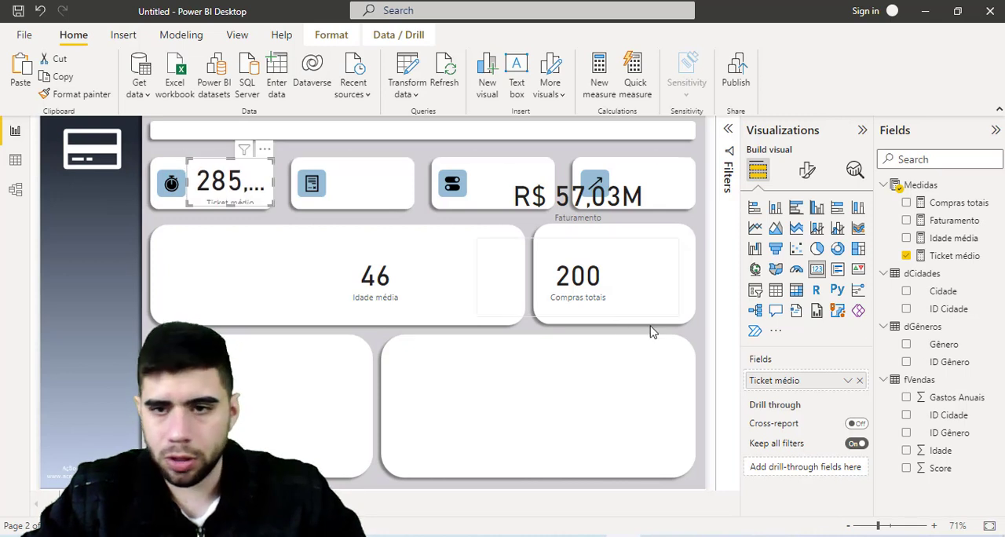
- Resize the Idade média, Compras totais and Faturamento cards together to height 94 and width 169, matching the Ticket médio card
{"action": "left_click", "coordinate": [808, 170]}
{"action": "left_click", "coordinate": [805, 237]}
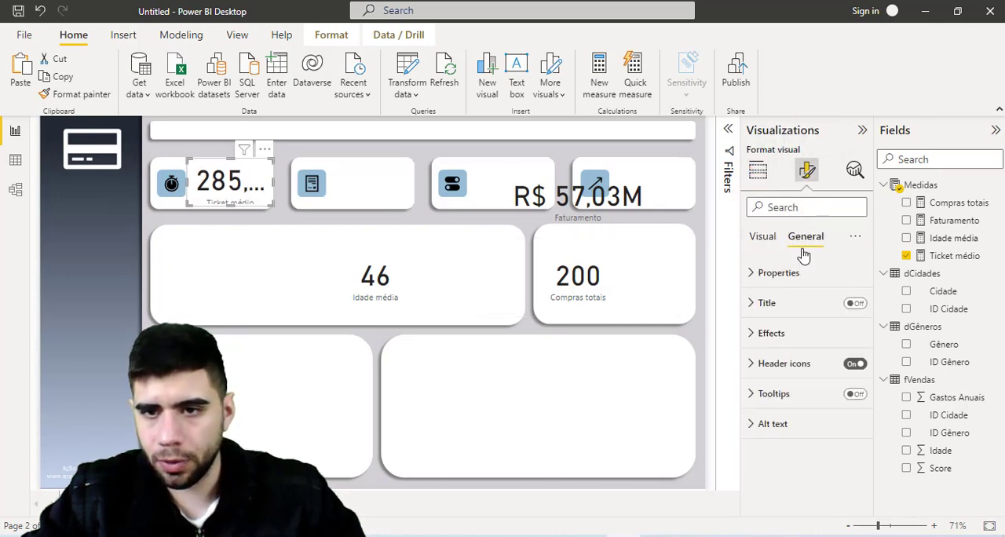
{"action": "left_click", "coordinate": [780, 273]}
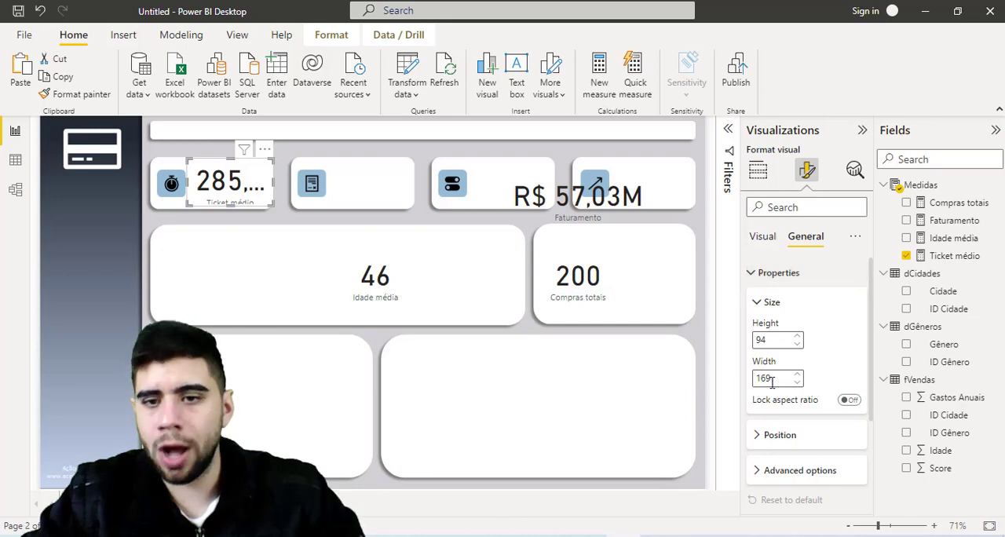
{"action": "left_click", "coordinate": [414, 272]}
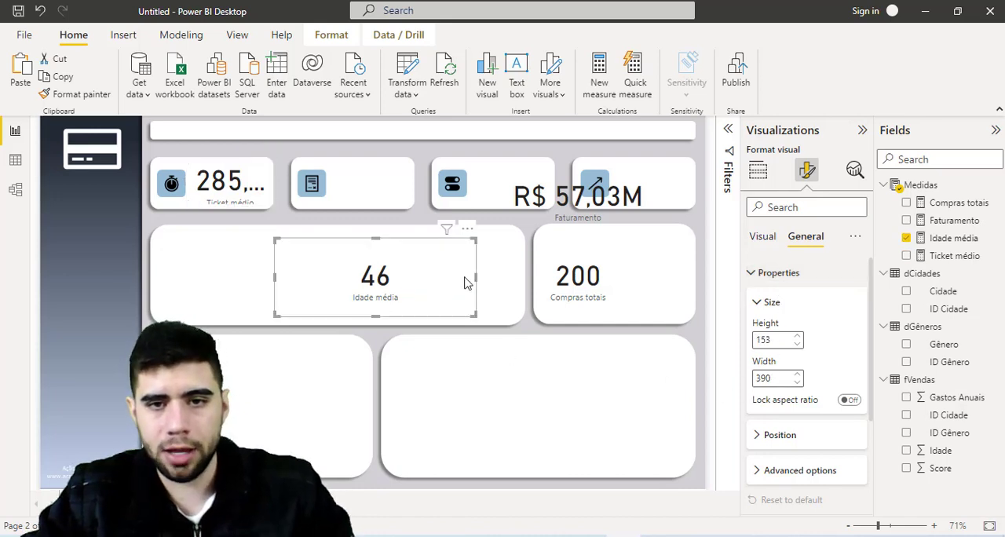
{"action": "left_click", "coordinate": [628, 251], "text": "ctrl"}
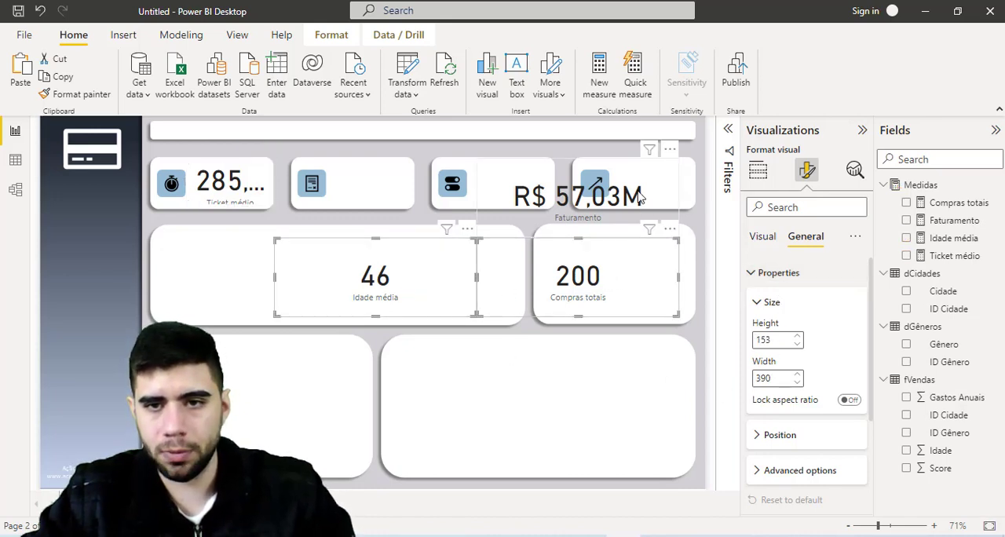
{"action": "left_click", "coordinate": [640, 197], "text": "ctrl"}
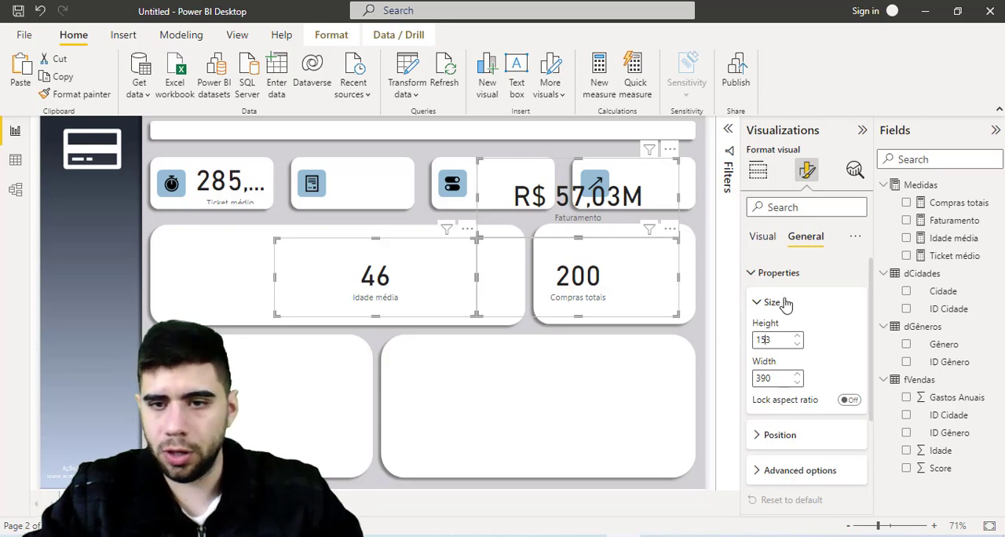
{"action": "double_click", "coordinate": [763, 339]}
{"action": "type", "text": "94"}
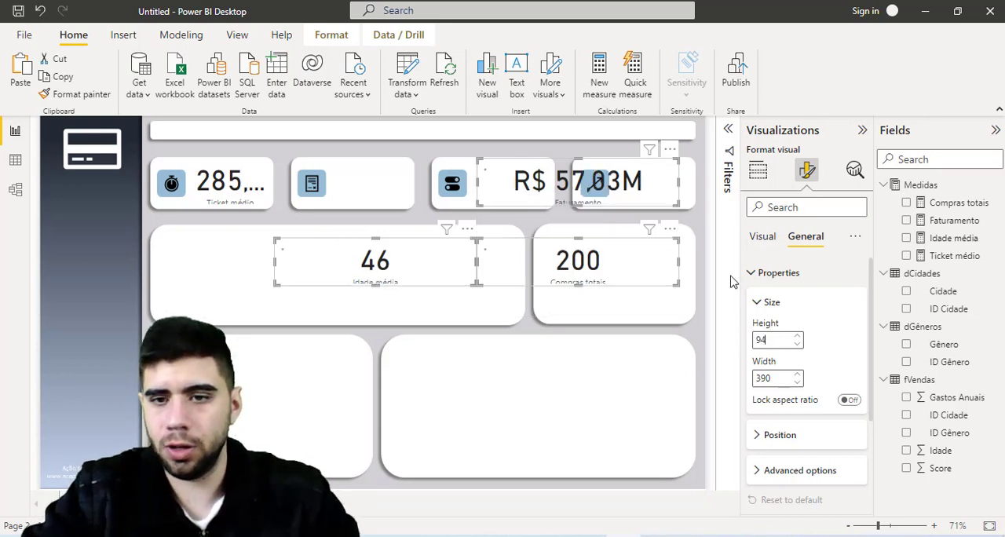
{"action": "key", "text": "Tab"}
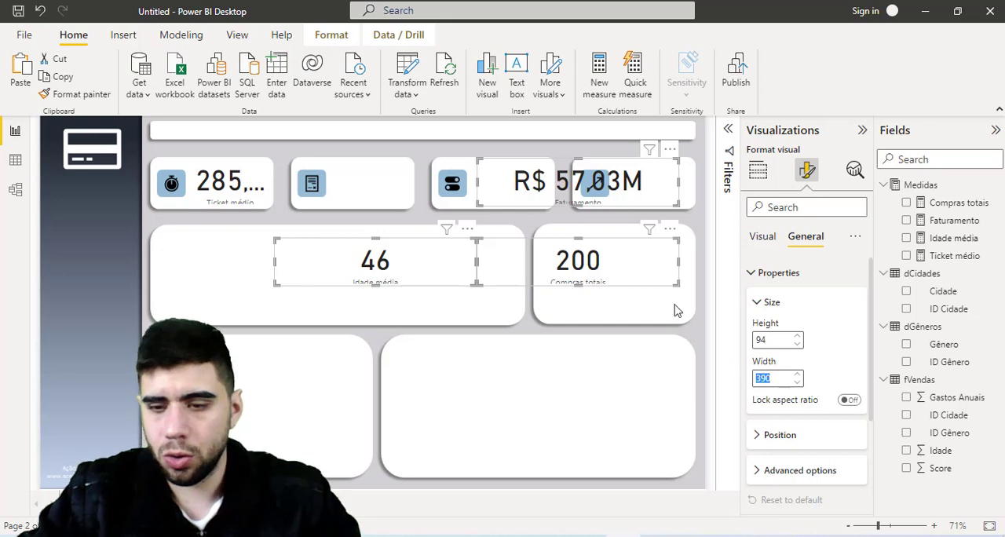
{"action": "type", "text": "169"}
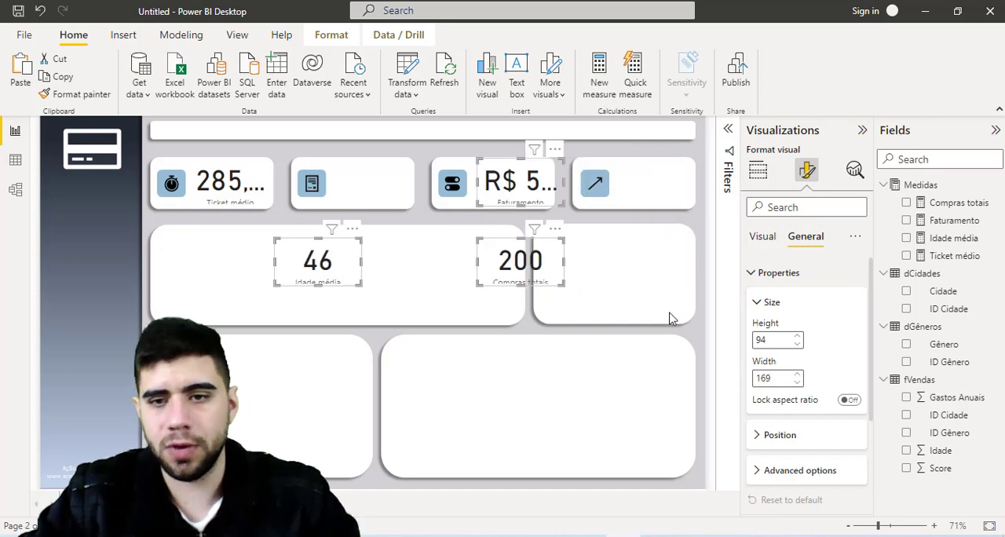
{"action": "left_click", "coordinate": [506, 373]}
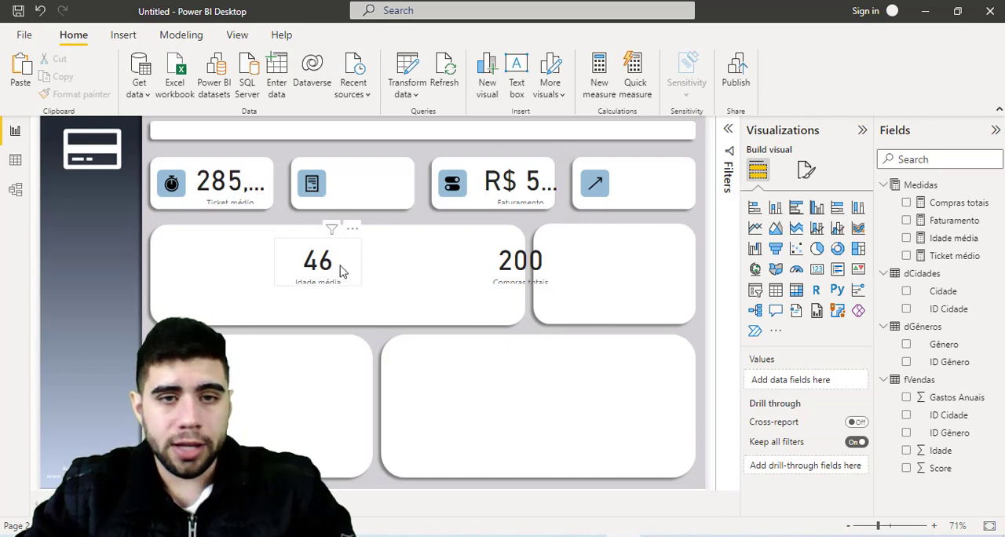
- Place the Idade média, Compras totais and Faturamento cards in the second, third and fourth small white boxes, beside their icons
{"action": "left_click_drag", "start_coordinate": [351, 245], "coordinate": [394, 187]}
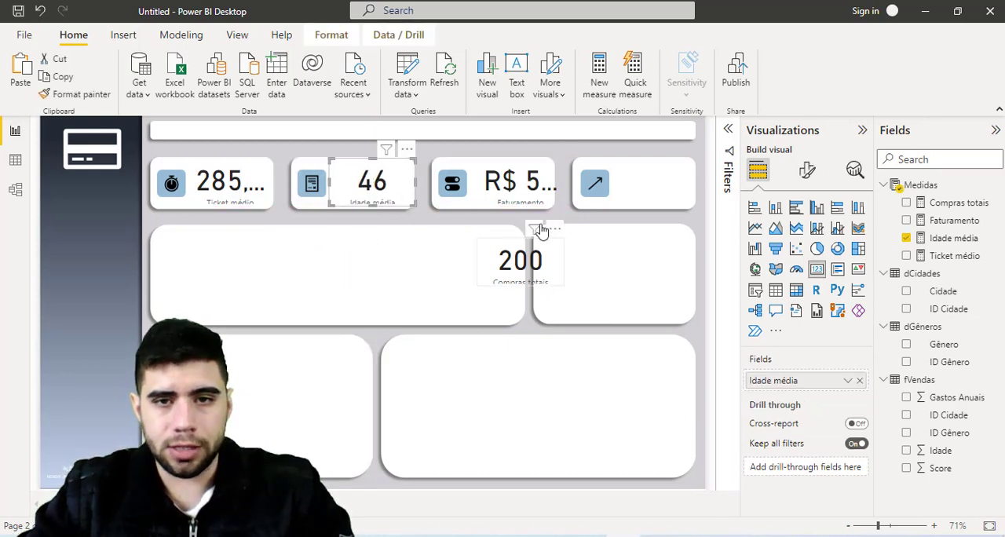
{"action": "left_click_drag", "start_coordinate": [573, 206], "coordinate": [669, 203]}
{"action": "left_click_drag", "start_coordinate": [553, 275], "coordinate": [544, 191]}
- Set the callout value font size of all four cards together to 25
{"action": "left_click", "coordinate": [256, 191], "text": "ctrl"}
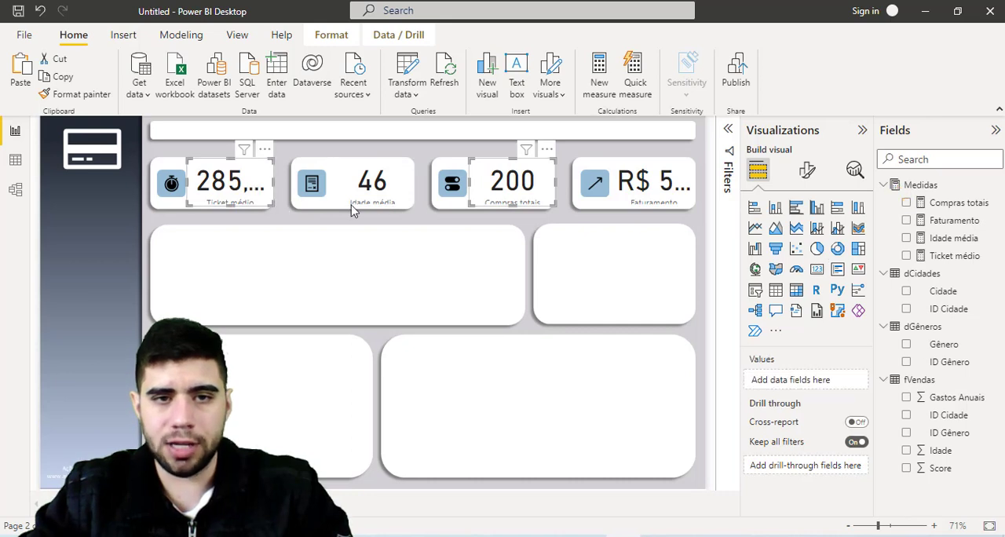
{"action": "left_click", "coordinate": [390, 182], "text": "ctrl"}
{"action": "left_click", "coordinate": [644, 182], "text": "ctrl"}
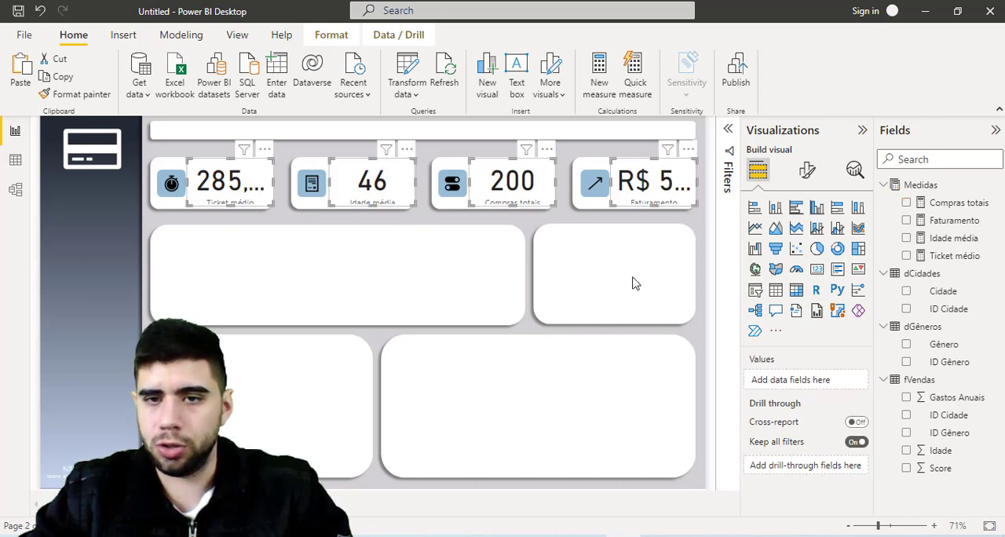
{"action": "left_click", "coordinate": [810, 179]}
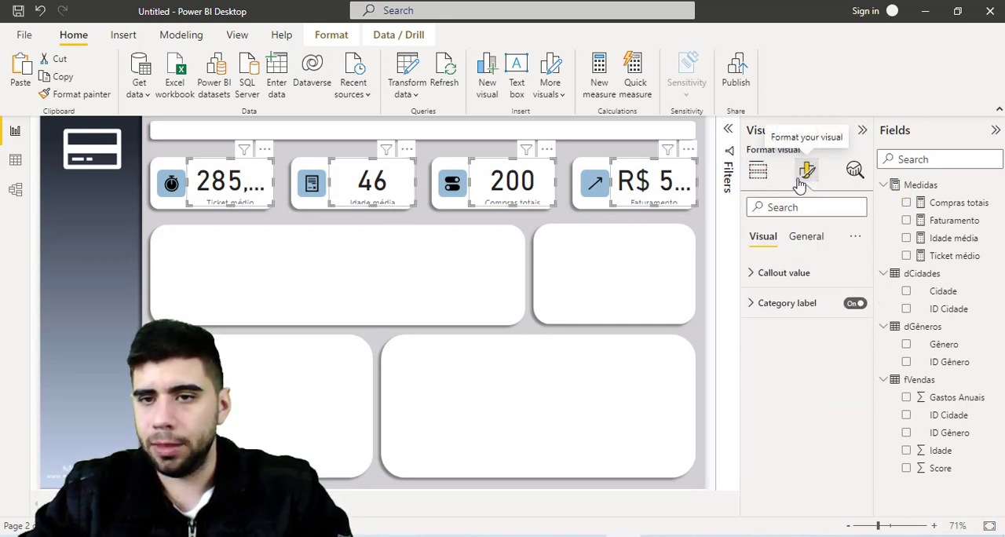
{"action": "left_click", "coordinate": [752, 274]}
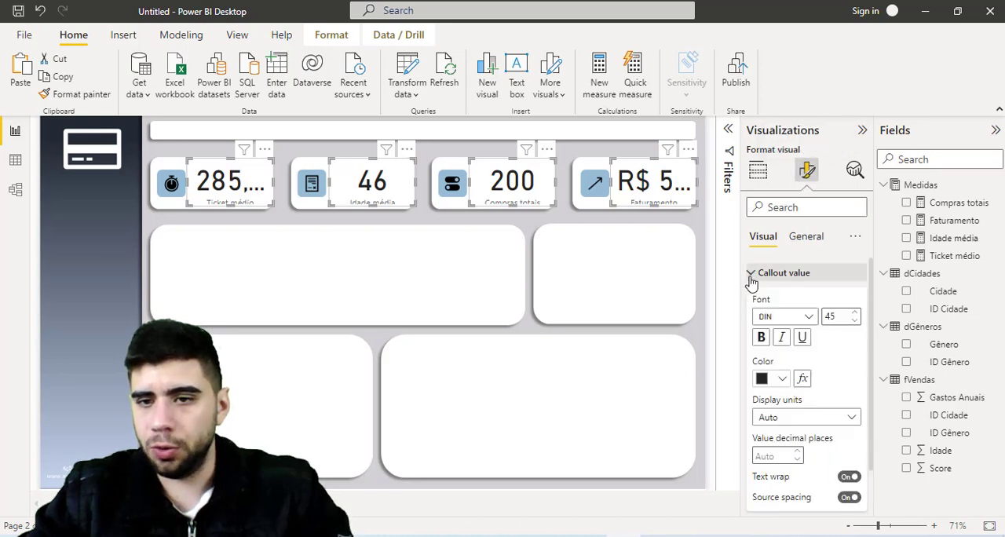
{"action": "left_click", "coordinate": [854, 320]}
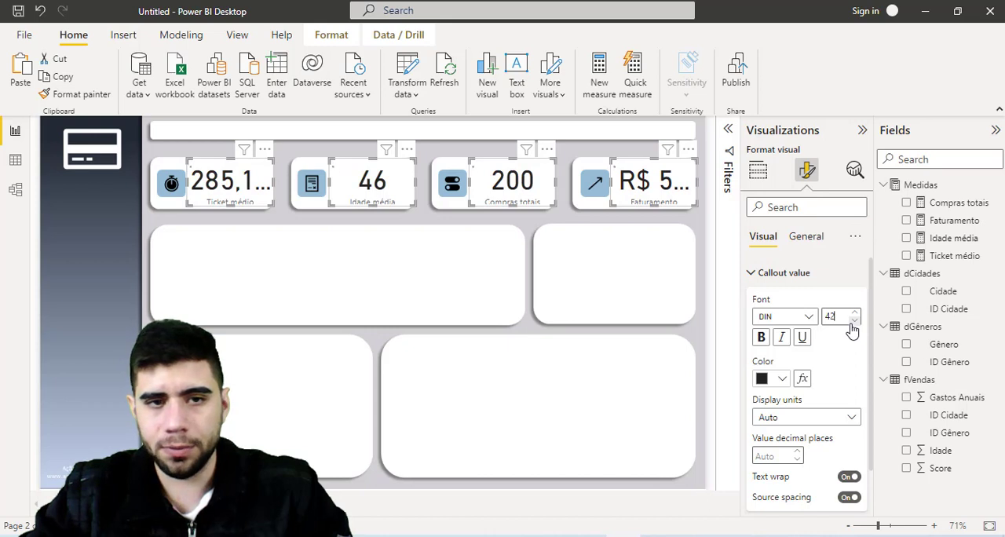
{"action": "left_click", "coordinate": [854, 322]}
{"action": "left_click", "coordinate": [854, 322]}
{"action": "left_click", "coordinate": [854, 322]}
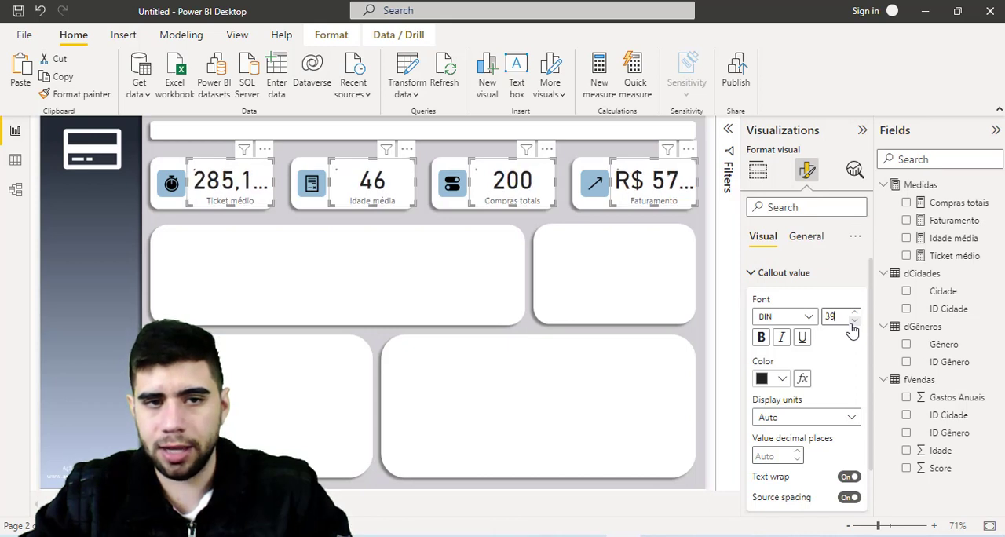
{"action": "left_click", "coordinate": [853, 322]}
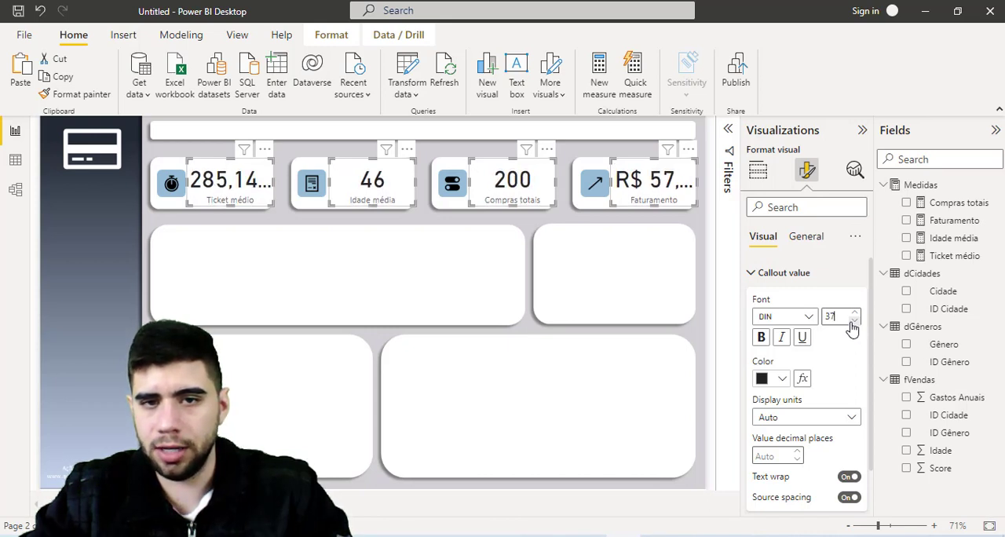
{"action": "left_click", "coordinate": [853, 322]}
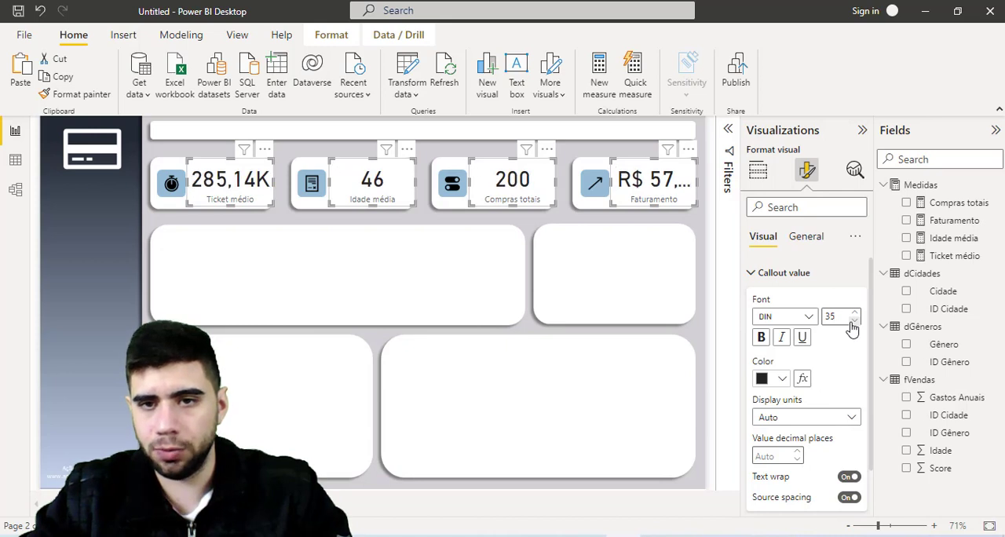
{"action": "left_click", "coordinate": [854, 322]}
{"action": "left_click", "coordinate": [853, 322]}
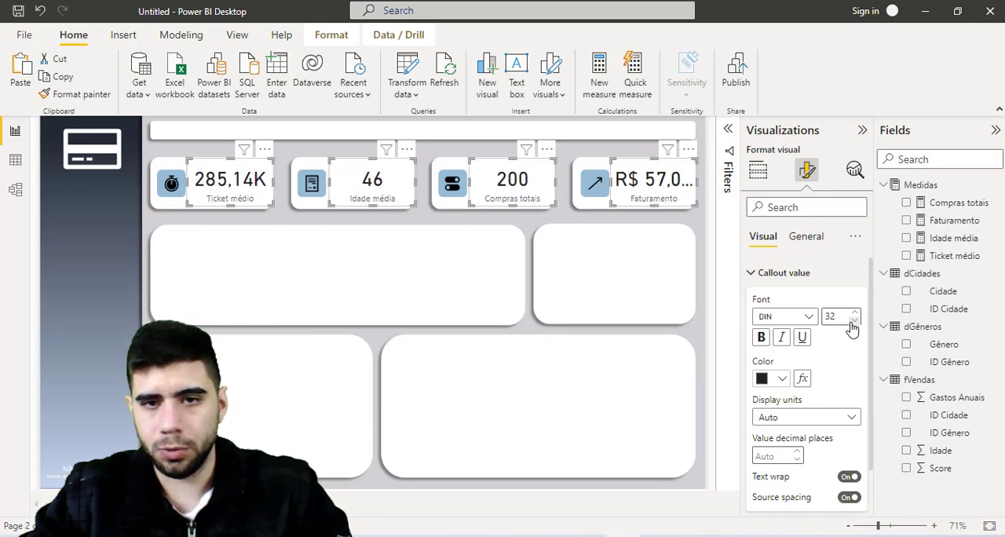
{"action": "left_click", "coordinate": [853, 322]}
{"action": "left_click", "coordinate": [854, 322]}
{"action": "left_click", "coordinate": [853, 322]}
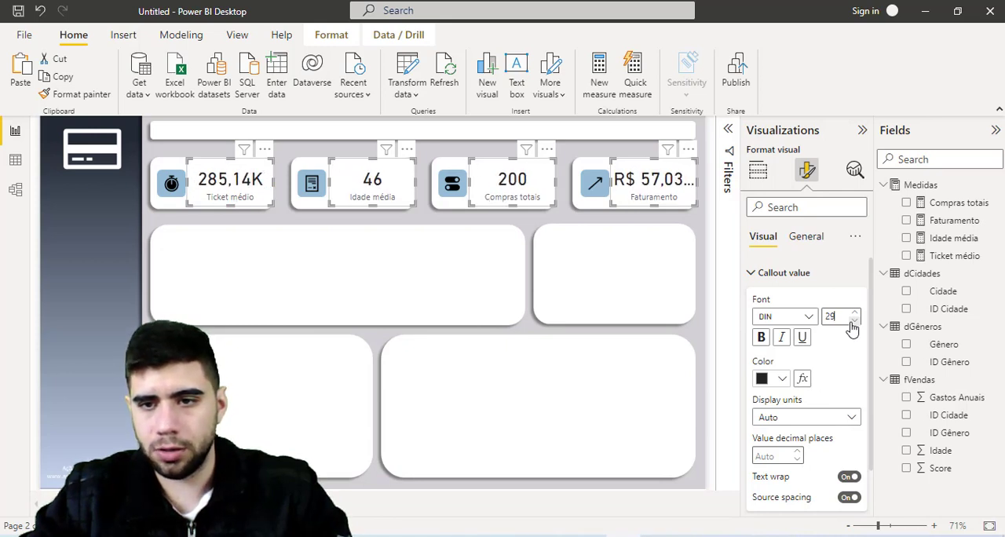
{"action": "left_click", "coordinate": [853, 322]}
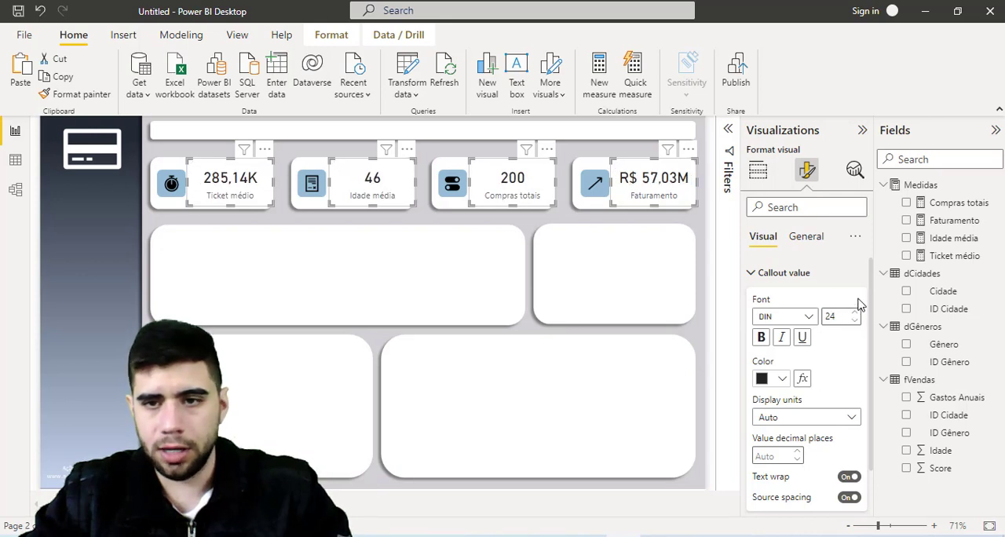
{"action": "left_click", "coordinate": [856, 312]}
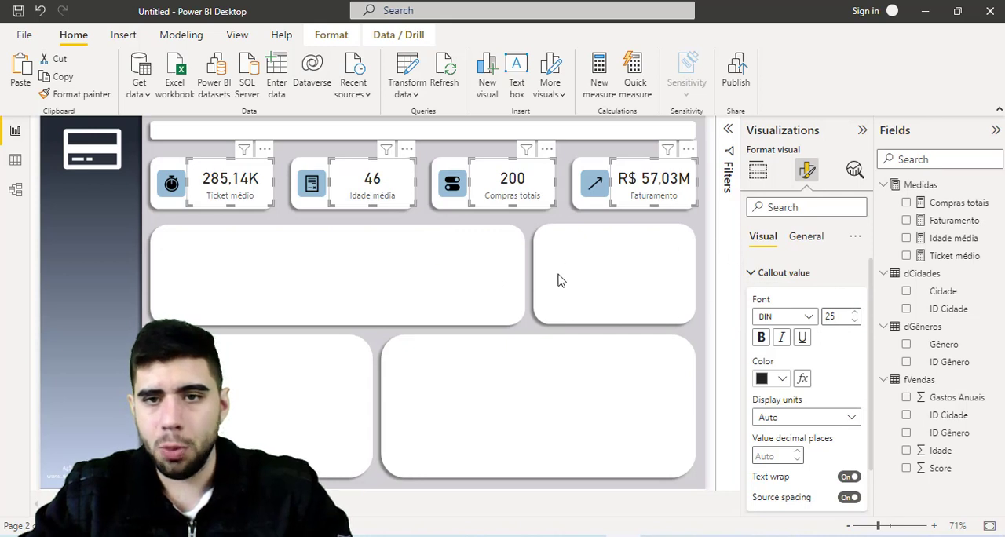
{"action": "left_click", "coordinate": [309, 233]}
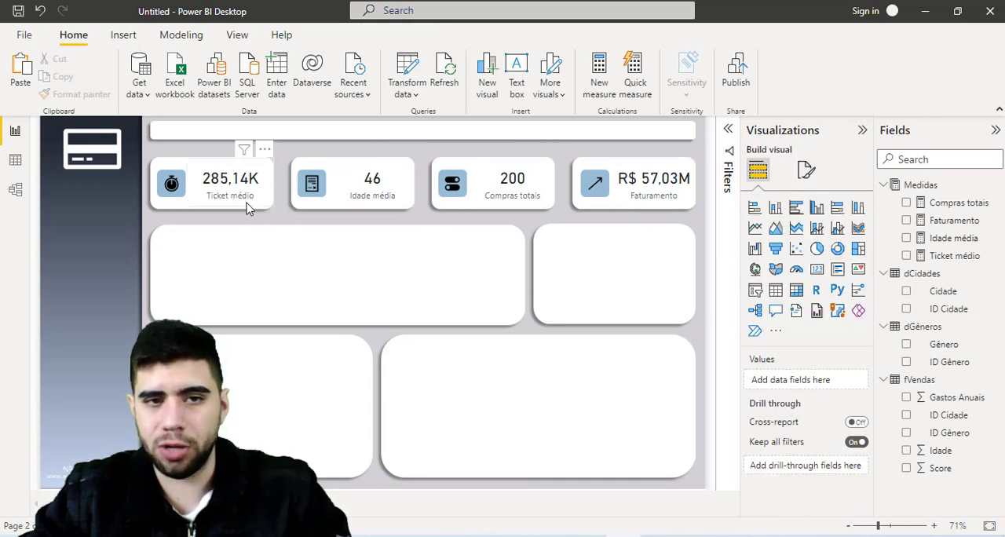
- Set the Ticket médio card's callout value display units to None
{"action": "left_click", "coordinate": [248, 206]}
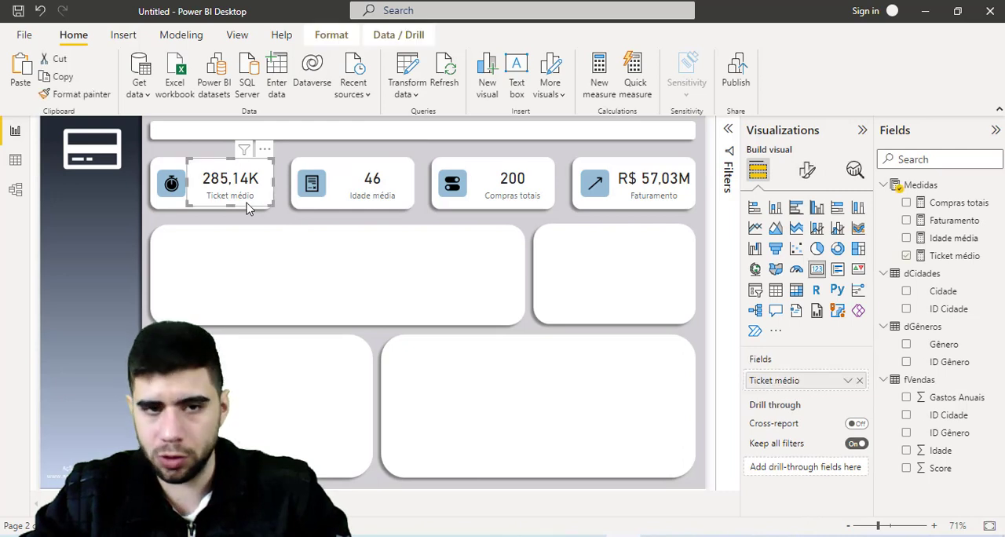
{"action": "left_click", "coordinate": [808, 171]}
{"action": "left_click", "coordinate": [785, 275]}
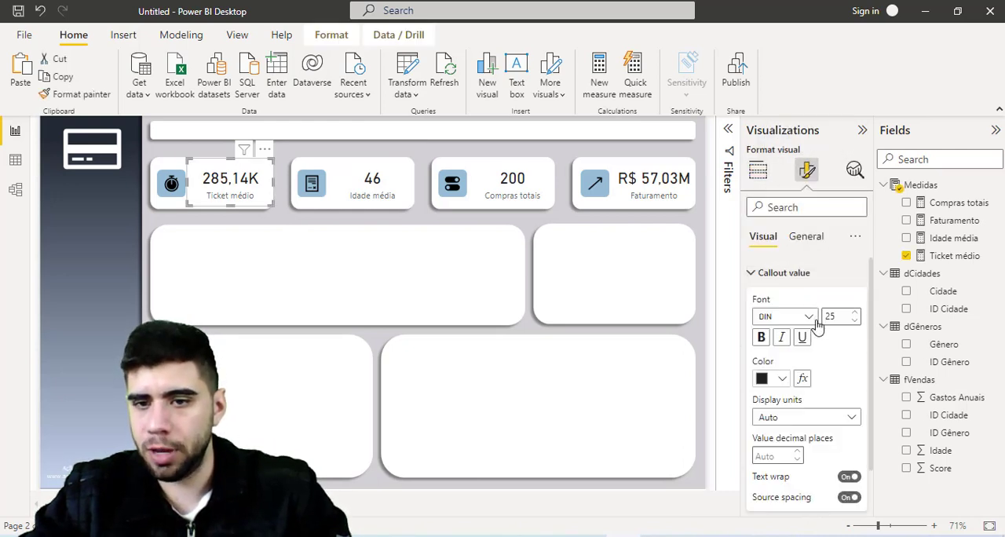
{"action": "left_click", "coordinate": [795, 421]}
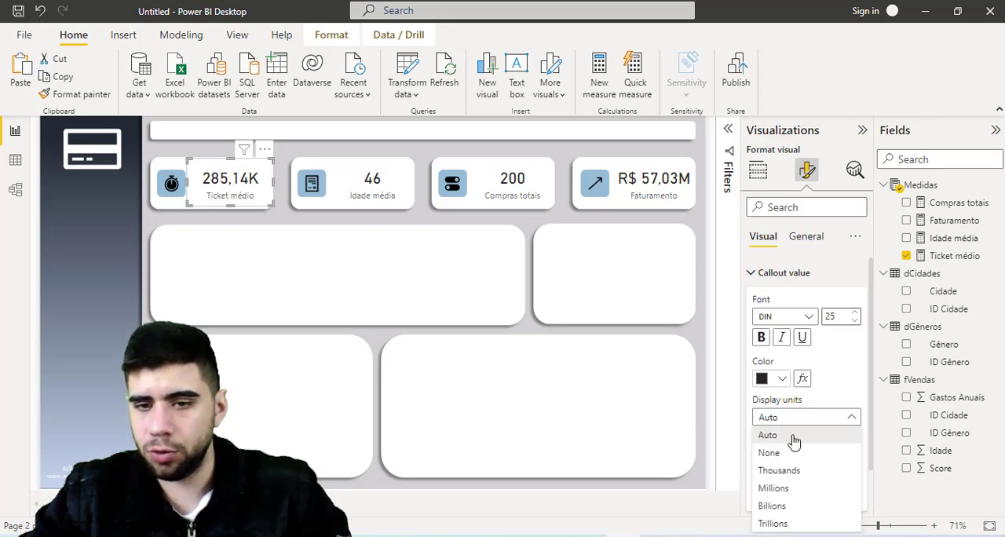
{"action": "left_click", "coordinate": [802, 454]}
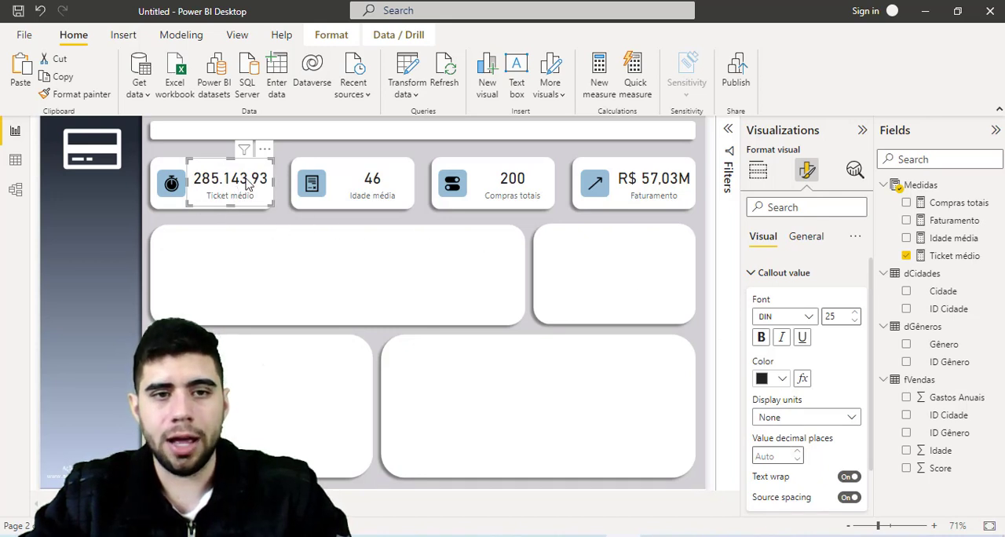
{"action": "left_click", "coordinate": [341, 224]}
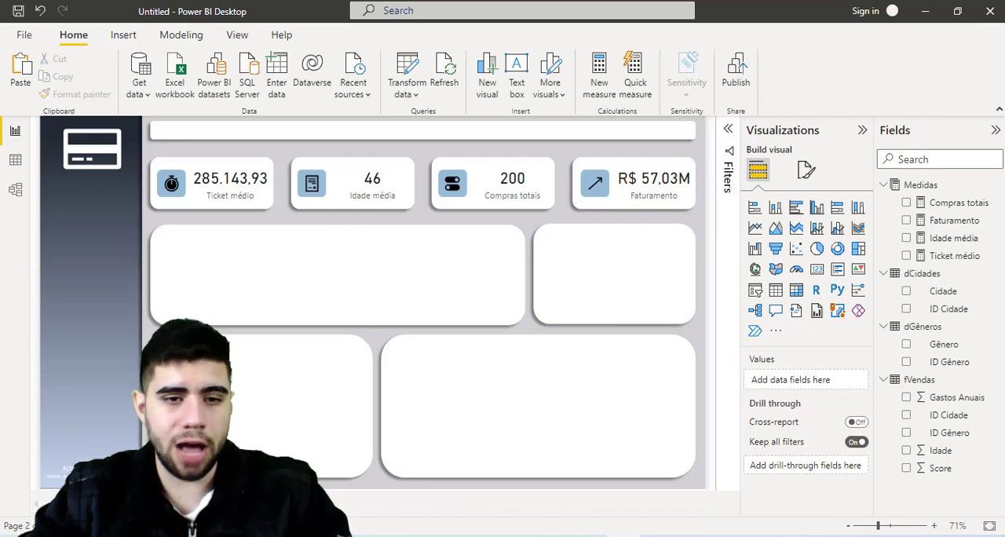
- Move the Faturamento by Score scatter chart from the first page to the dashboard page
{"action": "left_click", "coordinate": [94, 505]}
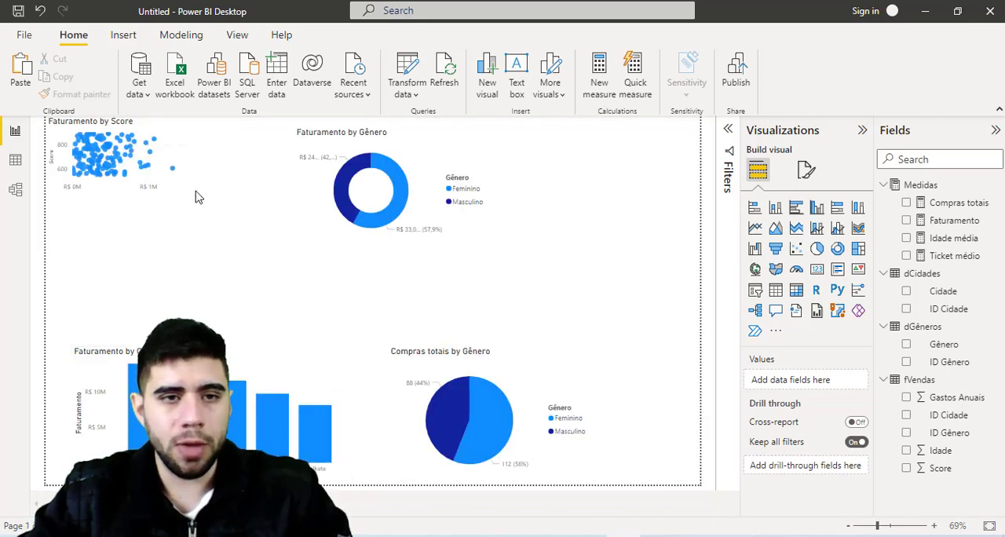
{"action": "left_click", "coordinate": [165, 194]}
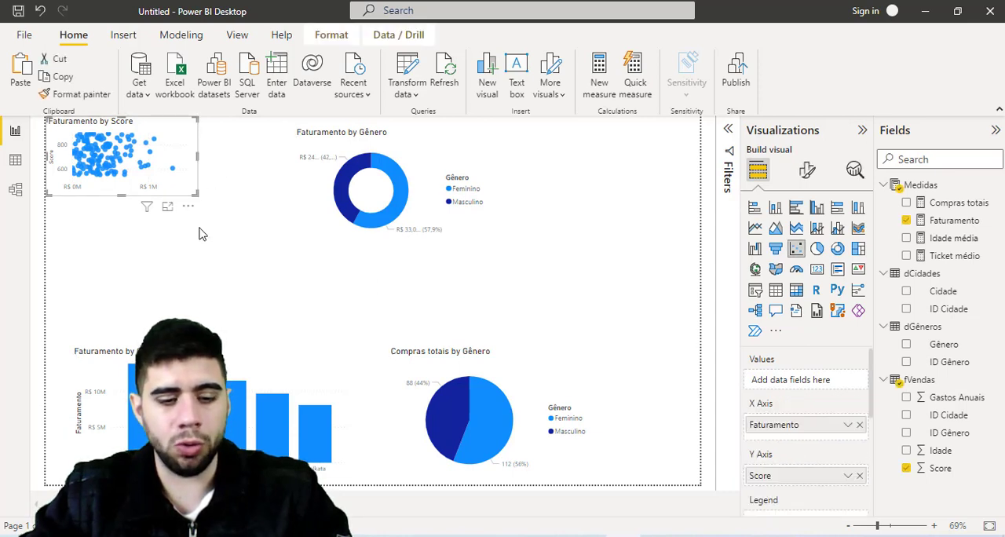
{"action": "key", "text": "Delete"}
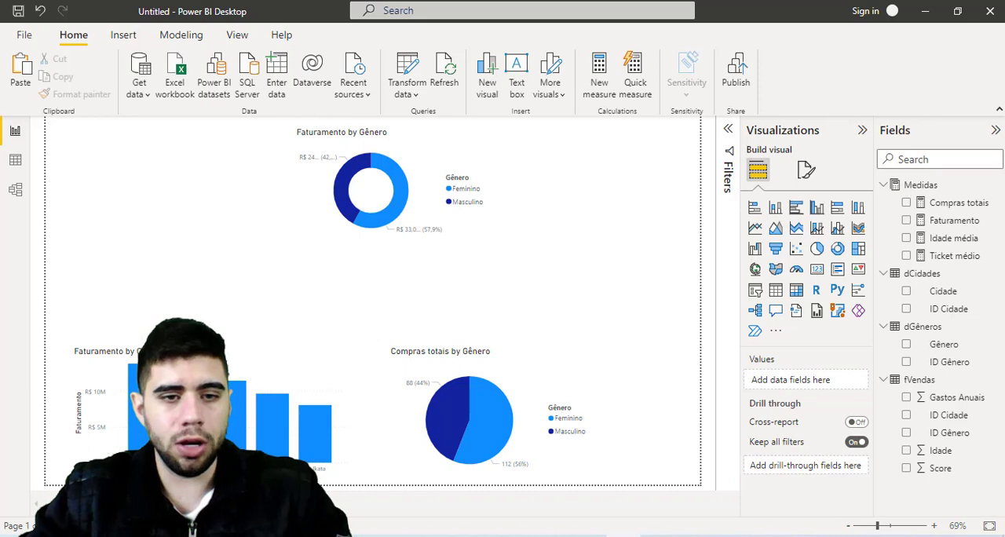
{"action": "left_click", "coordinate": [141, 504]}
{"action": "key", "text": "ctrl+v"}
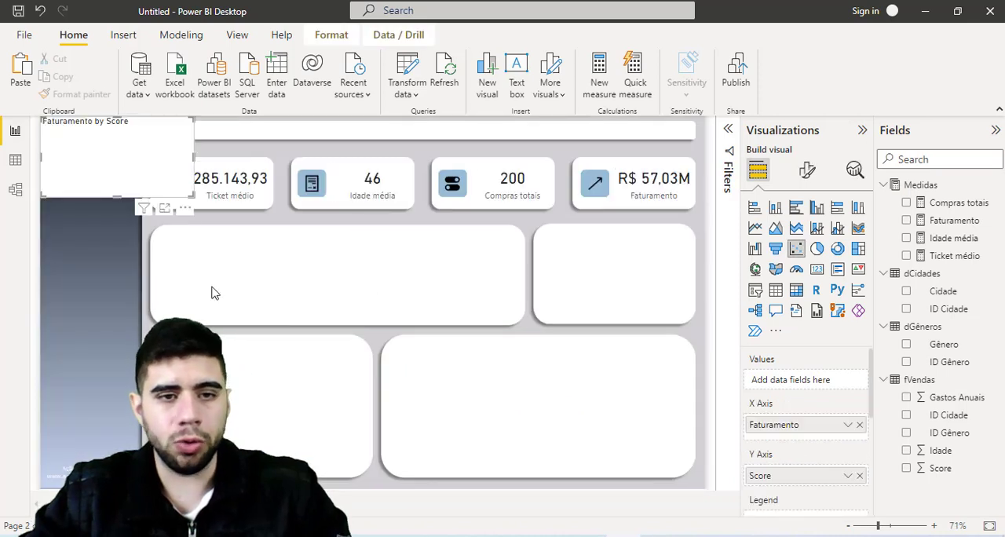
- Position the Faturamento by Score chart in the wide white box below the cards and enlarge it to fill the box
{"action": "left_click_drag", "start_coordinate": [146, 198], "coordinate": [265, 310]}
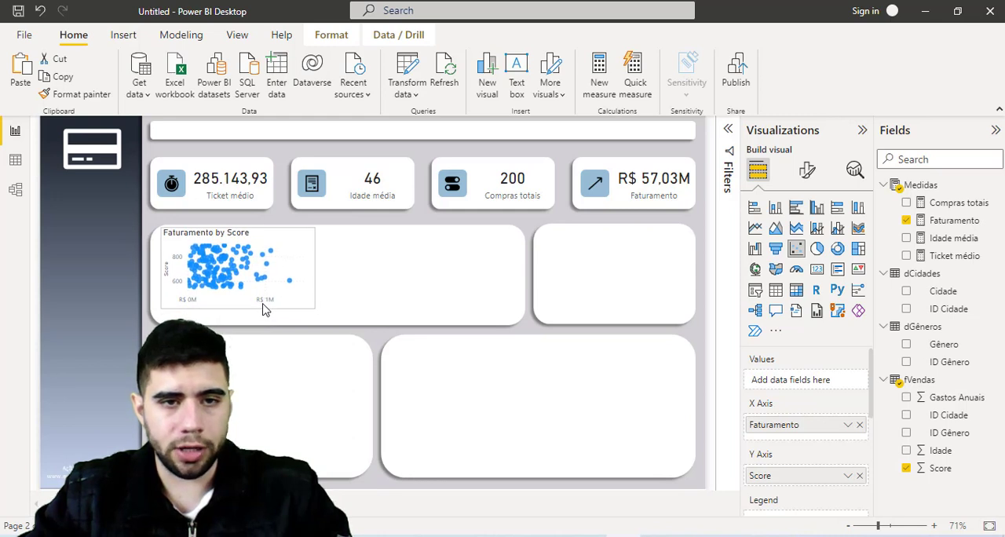
{"action": "left_click_drag", "start_coordinate": [315, 308], "coordinate": [519, 329]}
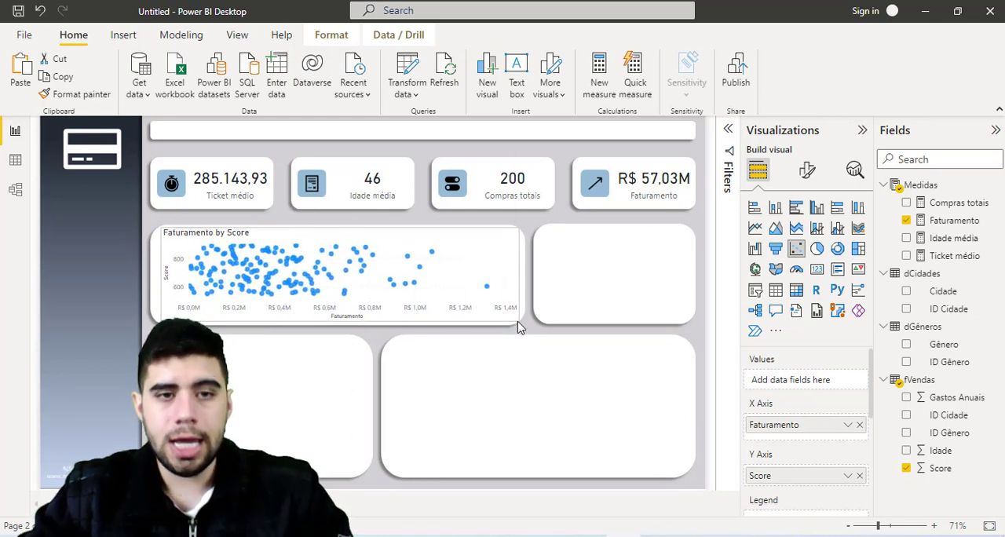
{"action": "left_click", "coordinate": [254, 380]}
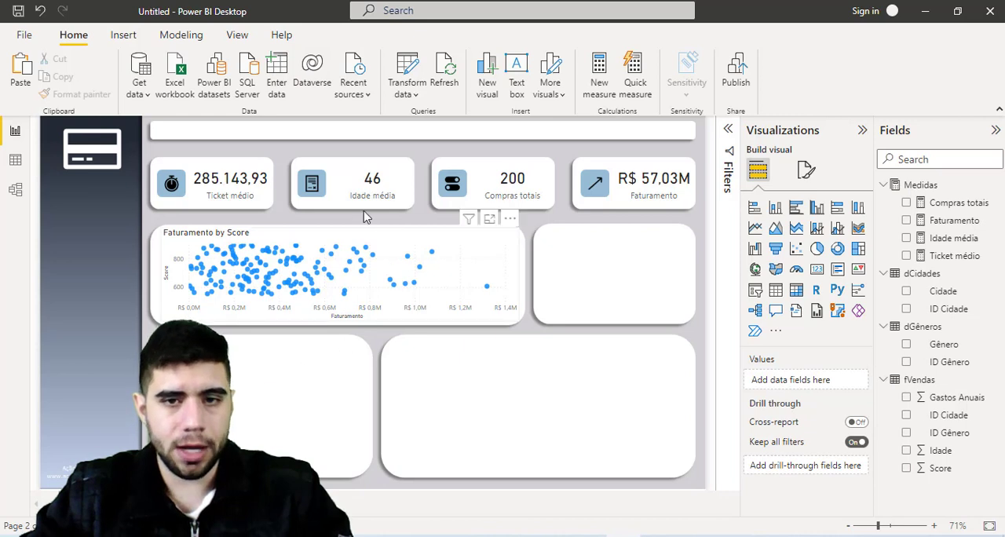
- Move the Faturamento by Cidade column chart from the first page to the dashboard page
{"action": "left_click", "coordinate": [86, 503]}
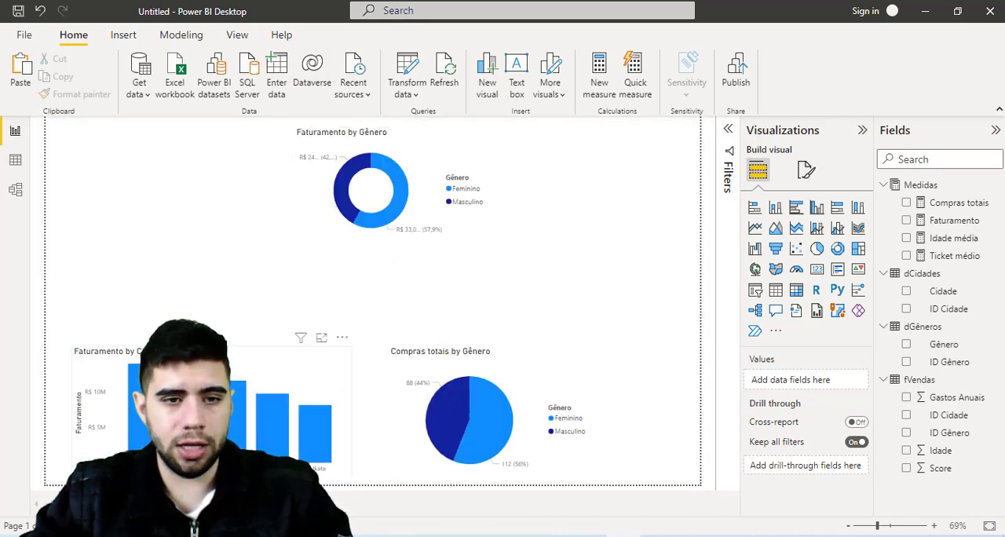
{"action": "left_click", "coordinate": [261, 409]}
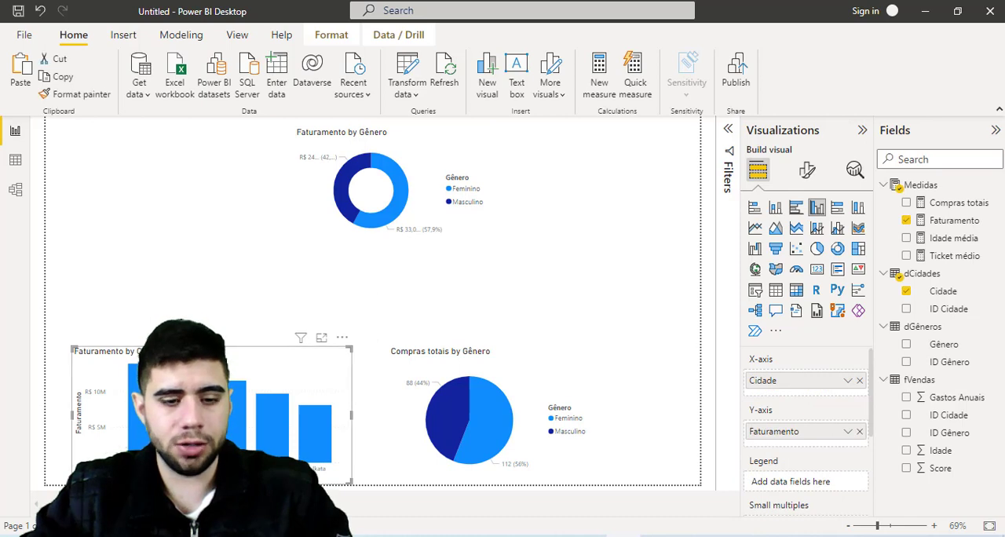
{"action": "key", "text": "Delete"}
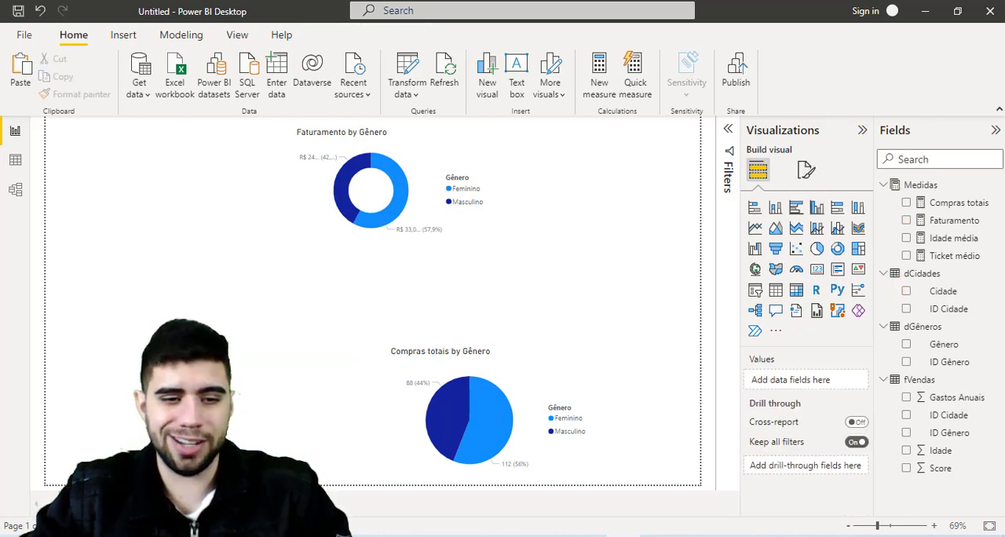
{"action": "left_click", "coordinate": [149, 503]}
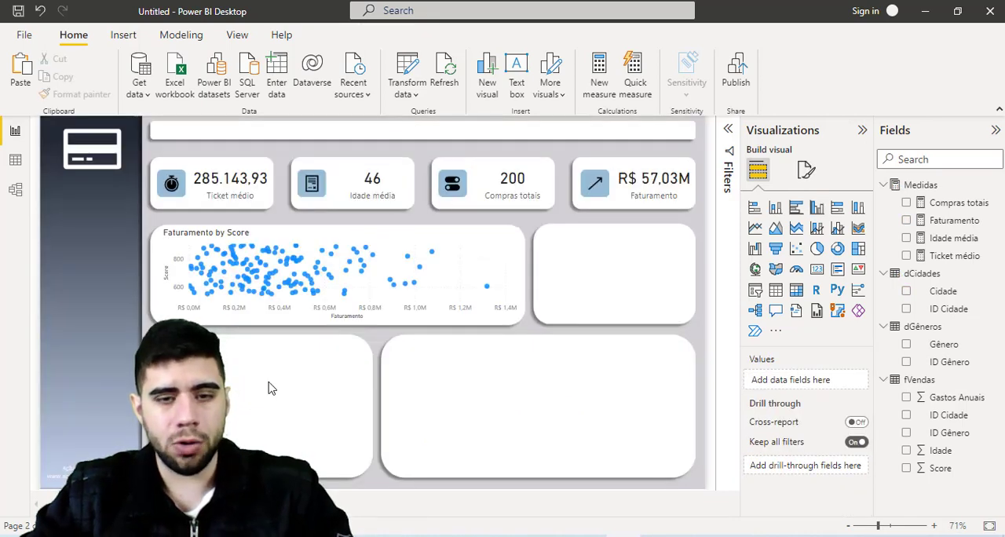
{"action": "key", "text": "ctrl+v"}
- Position the Faturamento by Cidade chart in the large white box below the donut's empty box and resize it to fit
{"action": "left_click_drag", "start_coordinate": [269, 388], "coordinate": [615, 373]}
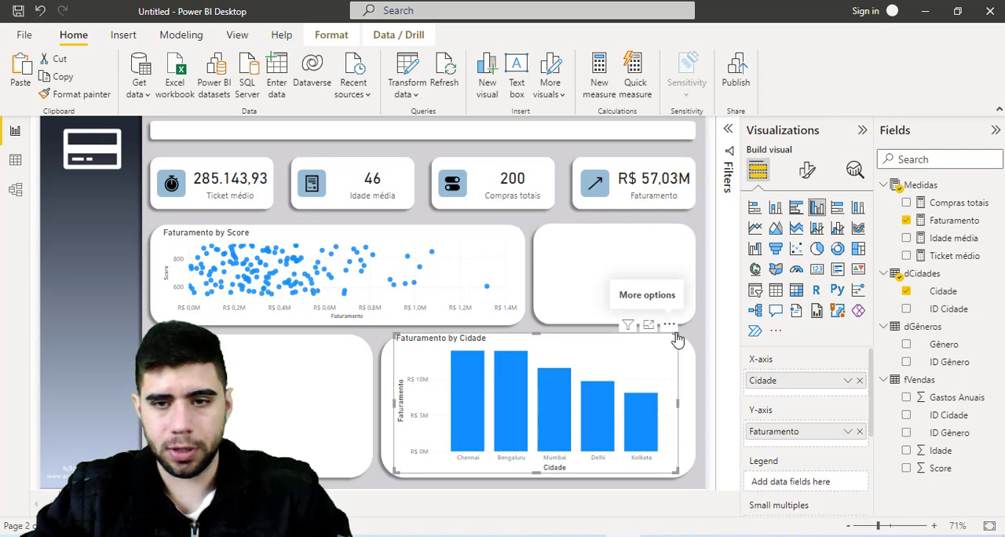
{"action": "left_click_drag", "start_coordinate": [675, 335], "coordinate": [689, 343]}
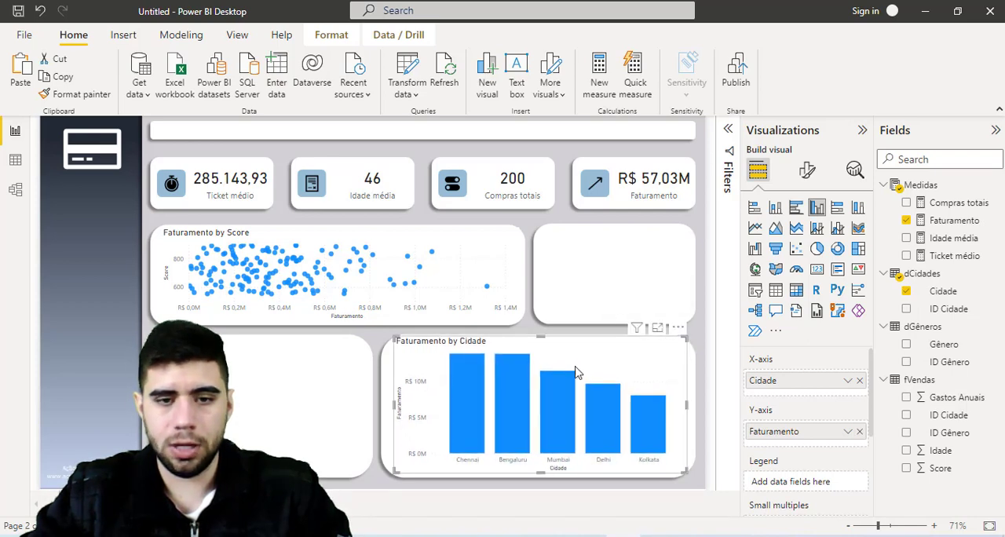
{"action": "key", "text": "Escape"}
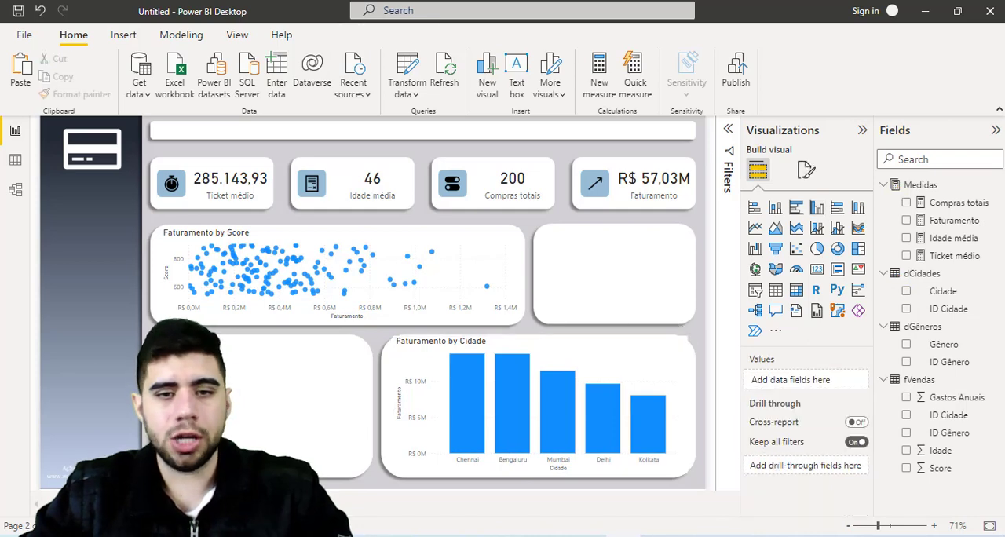
- Move the Compras totais by Gênero pie chart to the dashboard page and place it in the white box beside the Faturamento by Cidade chart
{"action": "left_click", "coordinate": [88, 504]}
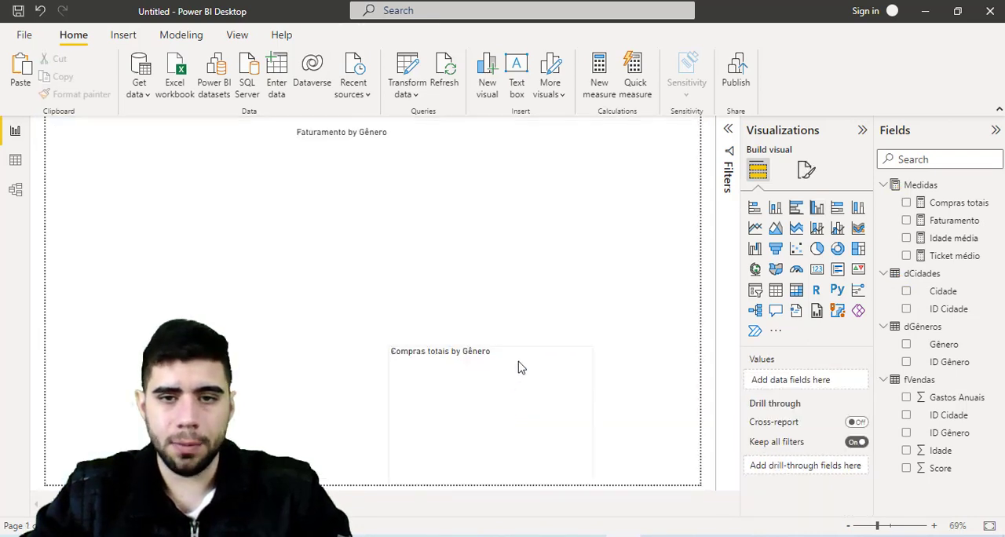
{"action": "left_click", "coordinate": [424, 379]}
{"action": "key", "text": "Delete"}
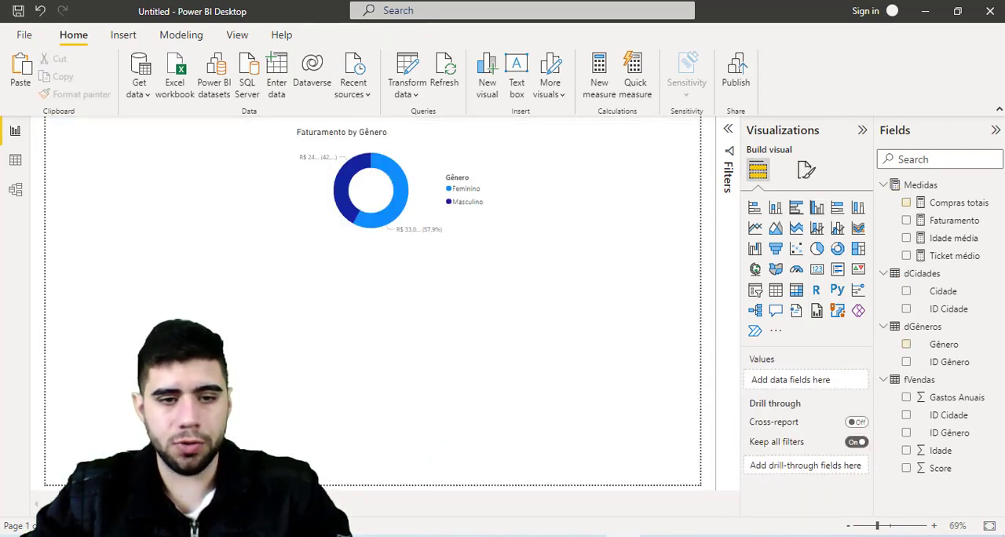
{"action": "left_click", "coordinate": [138, 504]}
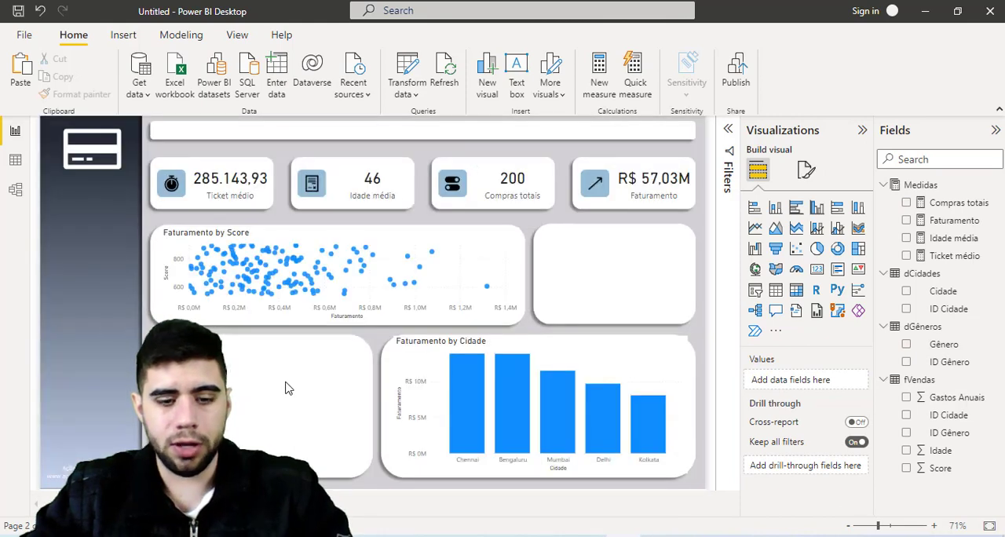
{"action": "key", "text": "ctrl+v"}
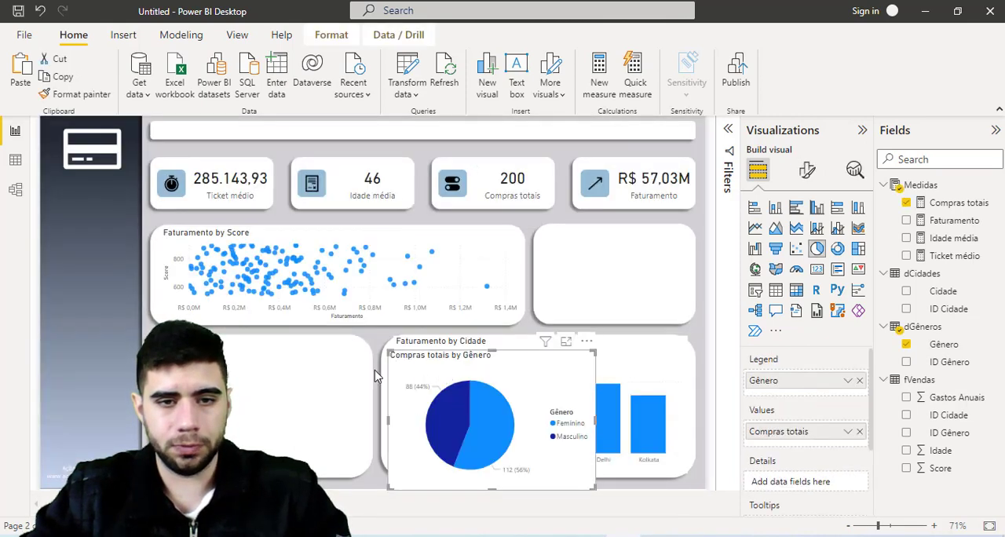
{"action": "left_click_drag", "start_coordinate": [396, 381], "coordinate": [159, 365]}
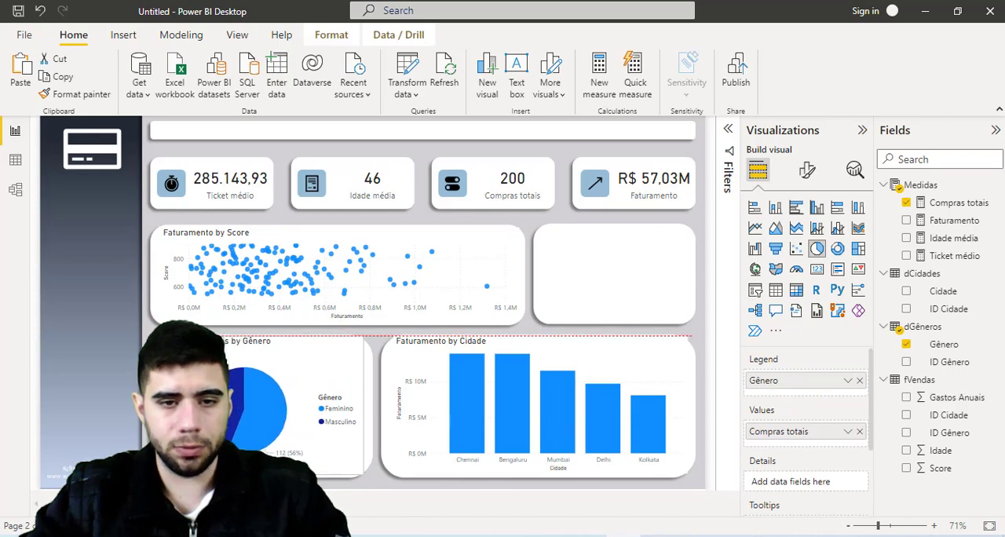
{"action": "left_click_drag", "start_coordinate": [159, 365], "coordinate": [182, 365]}
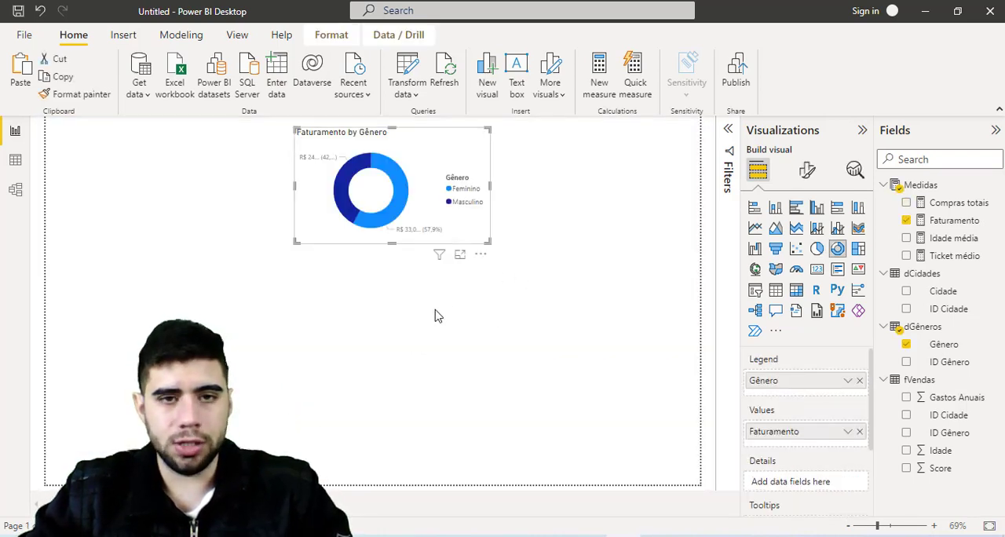
- Move the Faturamento by Gênero donut chart to the dashboard page and shrink it to fit the white box beside the scatter chart
{"action": "key", "text": "Delete"}
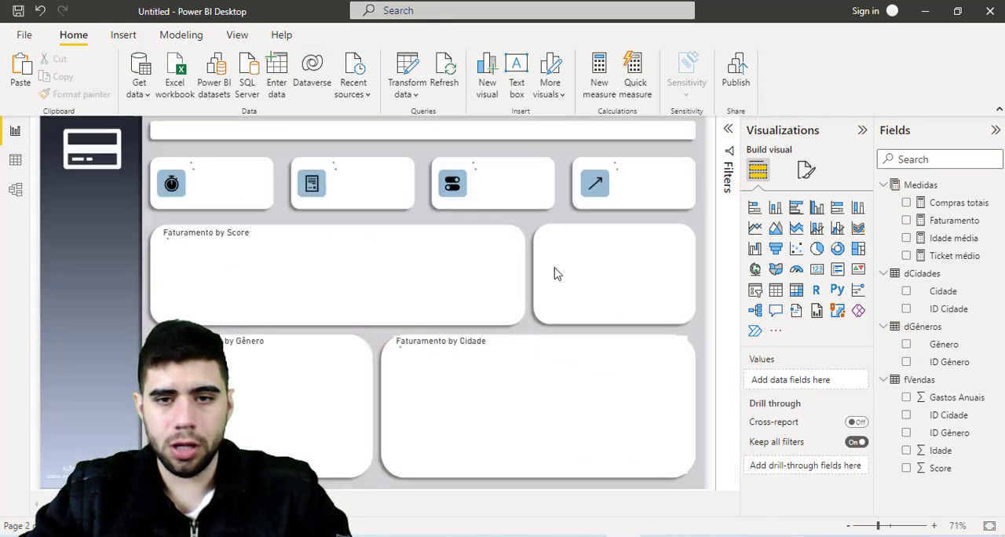
{"action": "key", "text": "ctrl+v"}
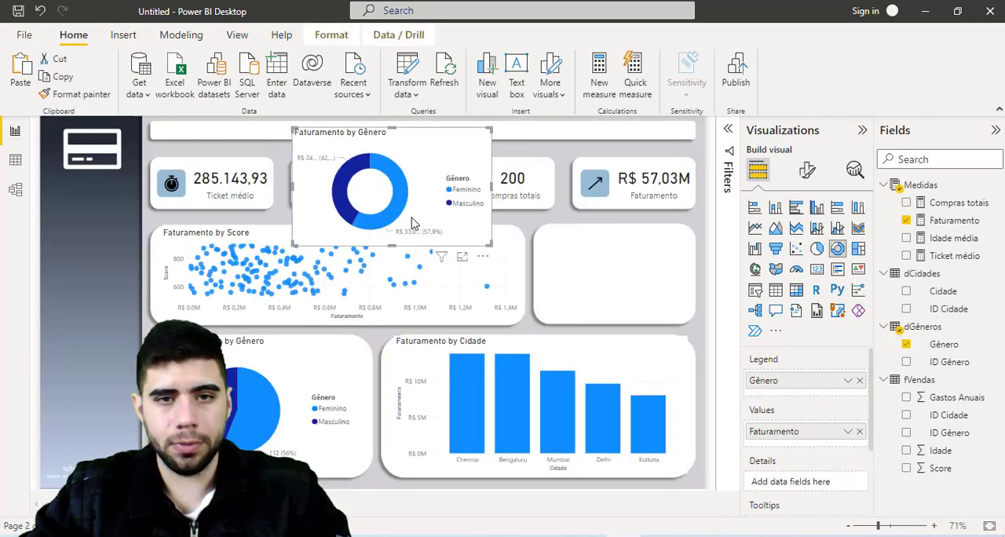
{"action": "left_click_drag", "start_coordinate": [411, 223], "coordinate": [617, 313]}
{"action": "left_click_drag", "start_coordinate": [488, 346], "coordinate": [551, 322]}
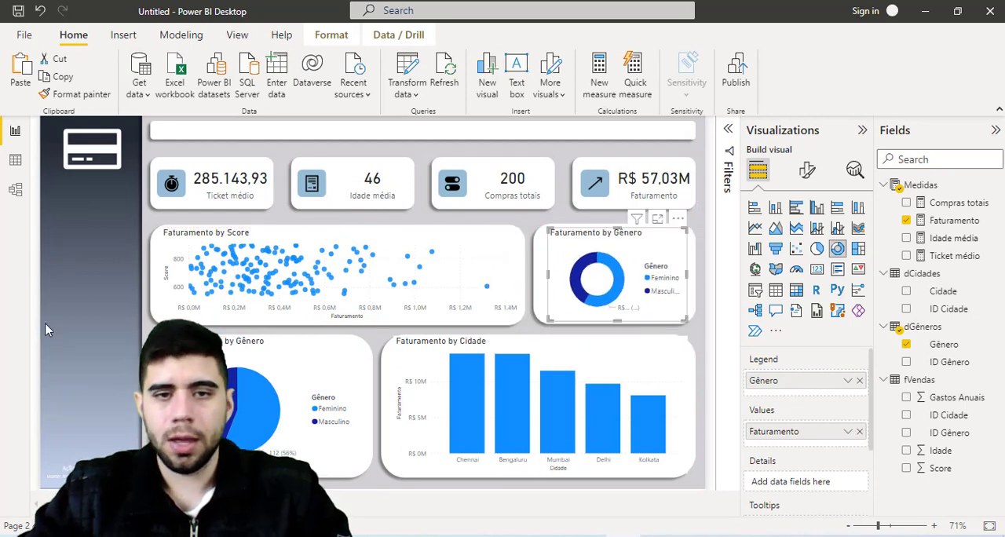
- Turn off the background of the Faturamento by Score scatter chart
{"action": "left_click", "coordinate": [297, 237]}
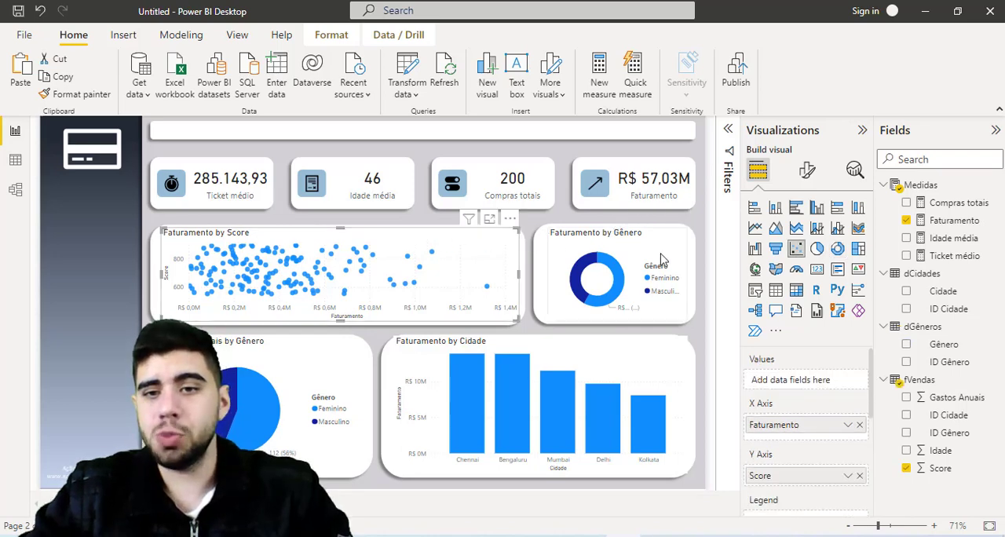
{"action": "left_click", "coordinate": [809, 173]}
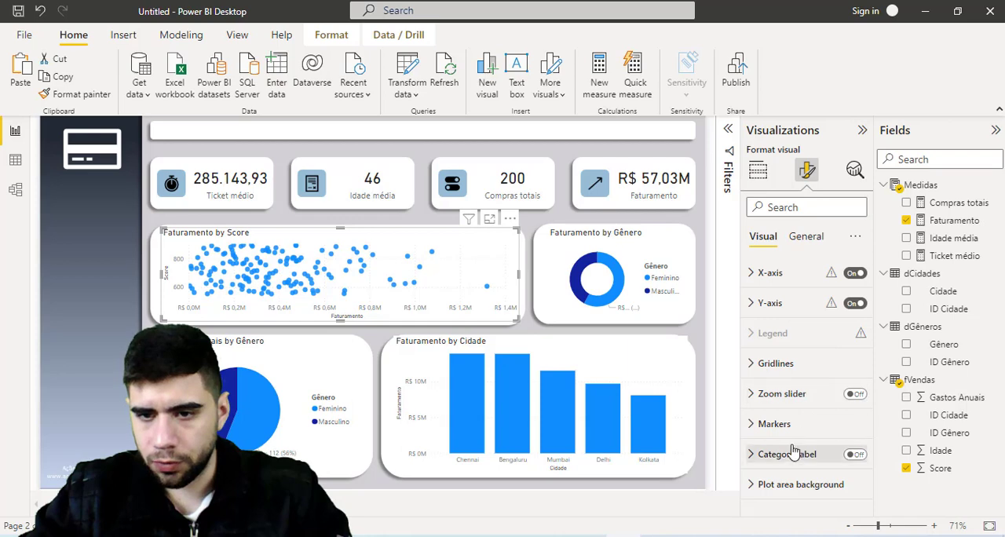
{"action": "left_click", "coordinate": [807, 238]}
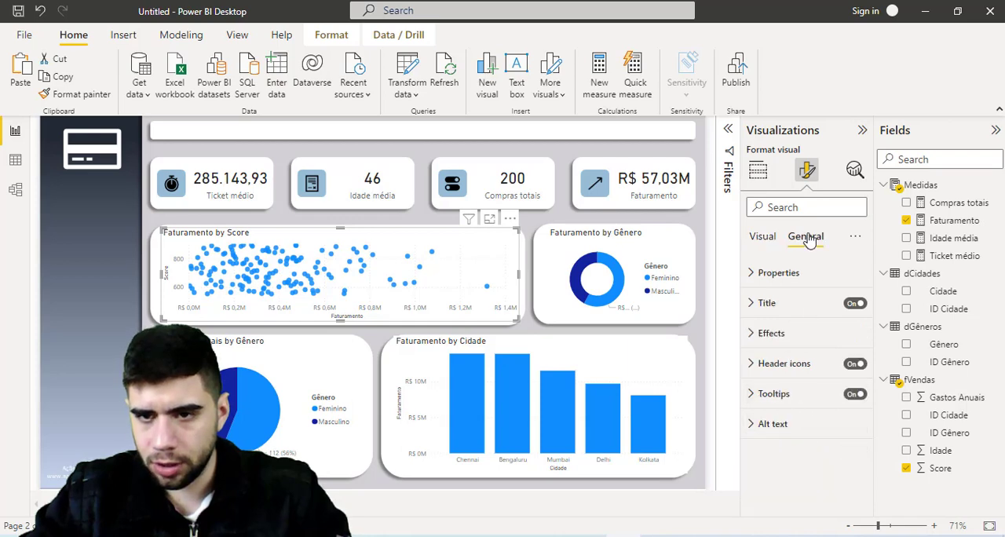
{"action": "left_click", "coordinate": [777, 333]}
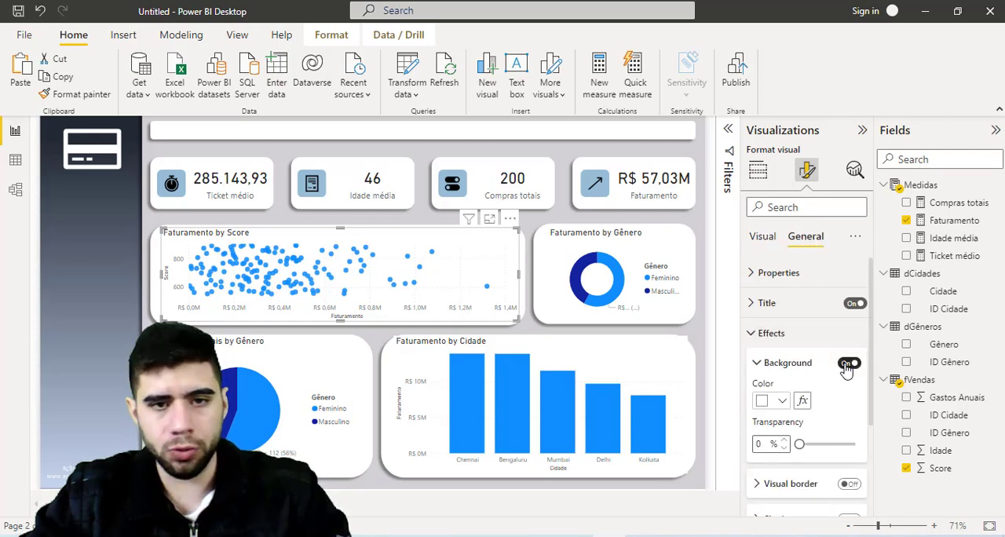
{"action": "left_click", "coordinate": [849, 364]}
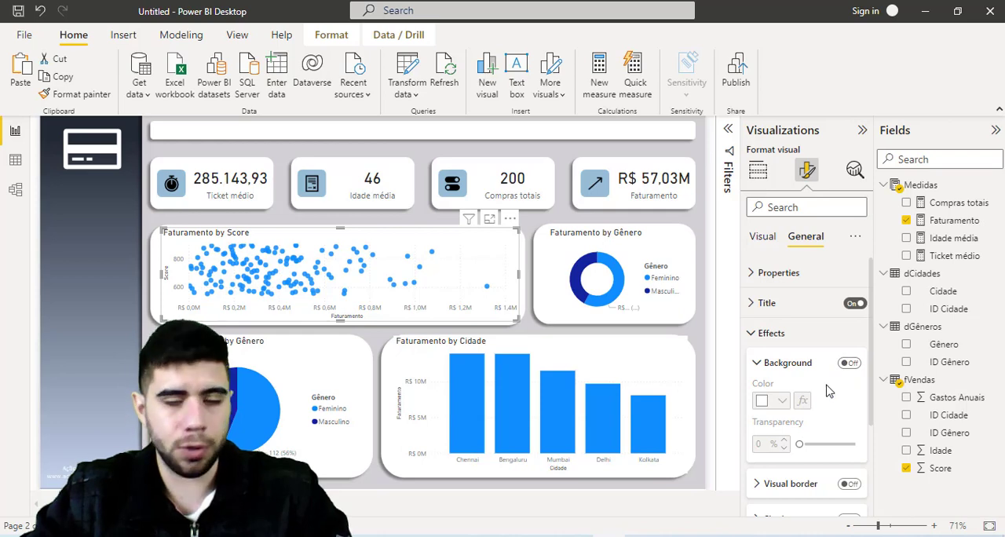
{"action": "left_click", "coordinate": [773, 333]}
- Change the scatter chart's title to "Relação Score x Despesas"
{"action": "left_click", "coordinate": [778, 310]}
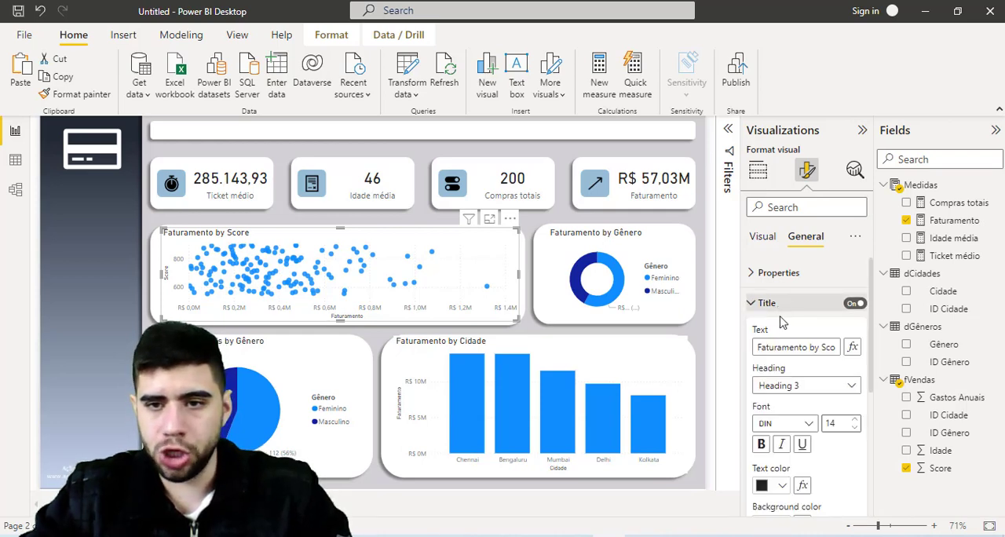
{"action": "left_click_drag", "start_coordinate": [759, 350], "coordinate": [837, 349]}
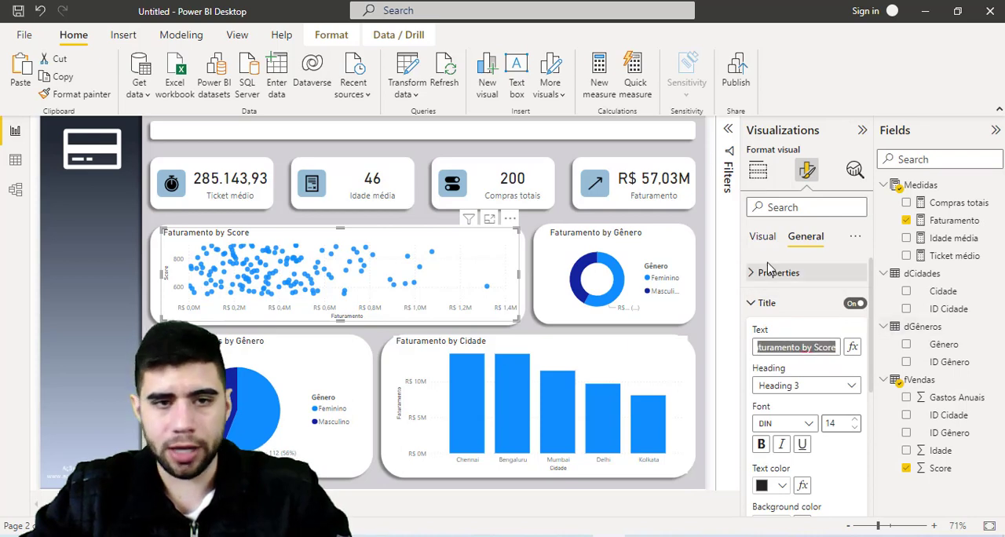
{"action": "type", "text": "Relaç"}
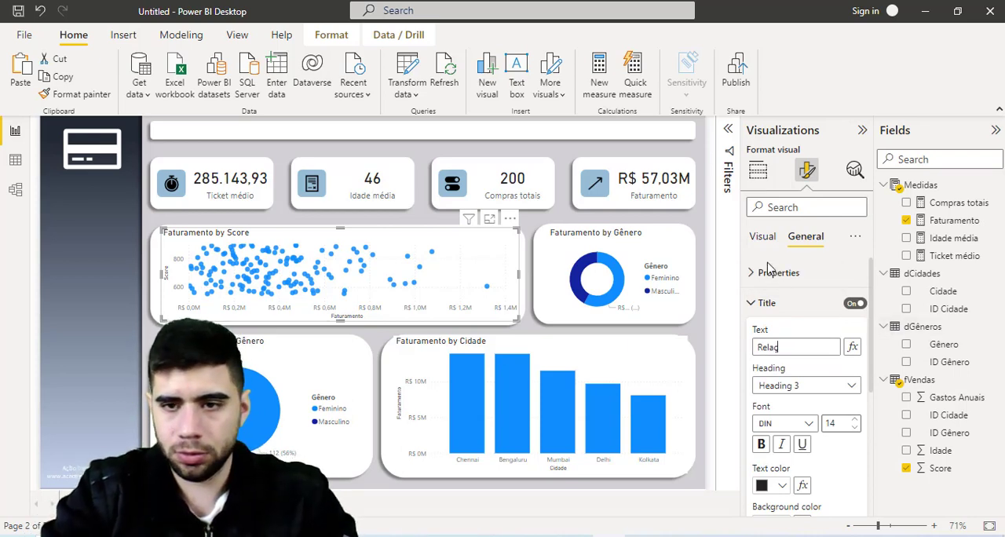
{"action": "type", "text": "ão Score x"}
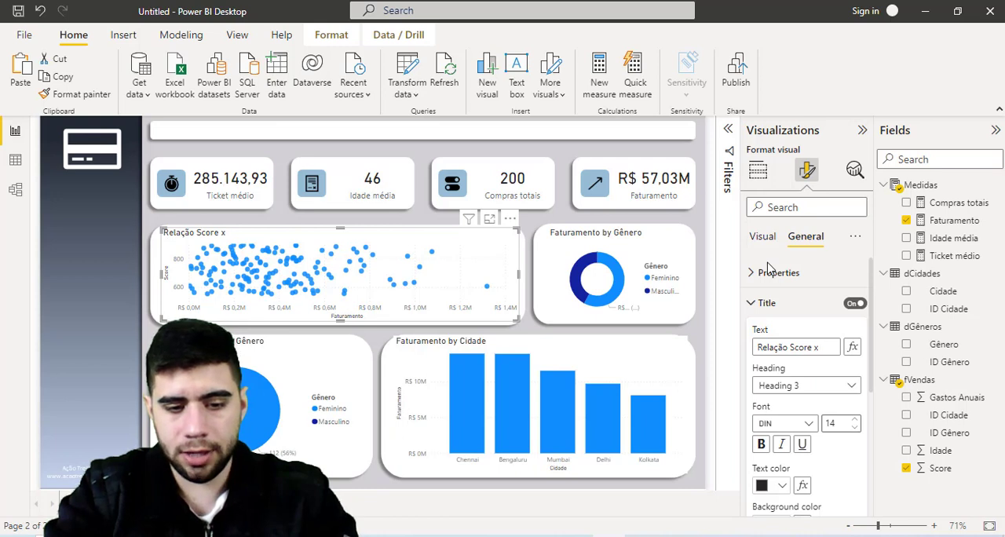
{"action": "type", "text": "Despesas"}
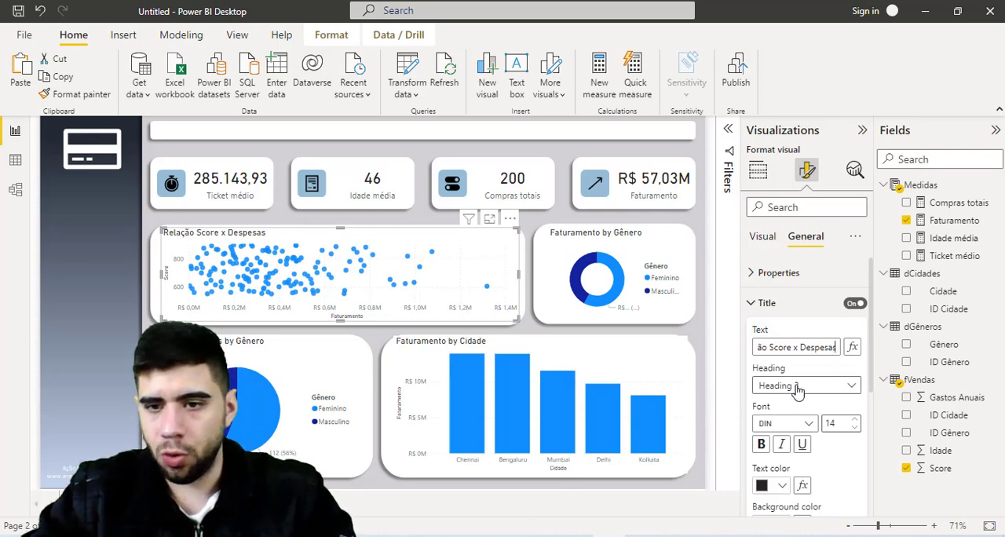
- Format the scatter chart's title as centered, font size 15 and black text
{"action": "scroll", "coordinate": [797, 390], "scroll_direction": "down", "scroll_amount": 3}
{"action": "left_click", "coordinate": [781, 414]}
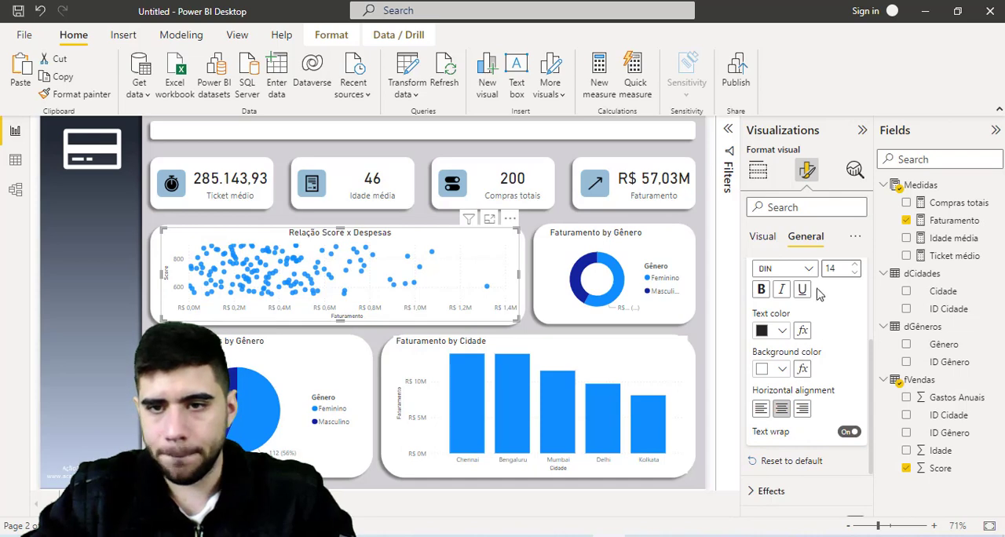
{"action": "left_click", "coordinate": [855, 266]}
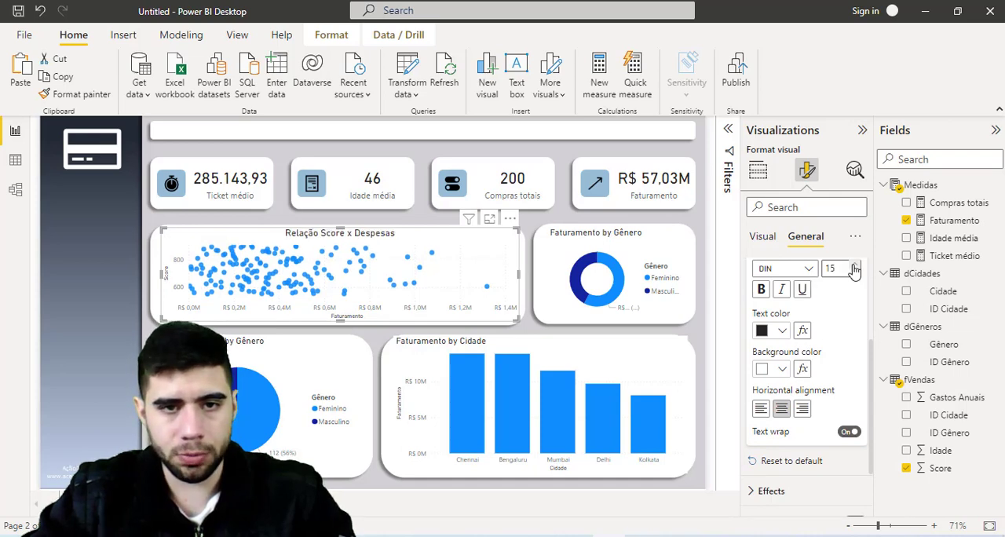
{"action": "left_click", "coordinate": [779, 331]}
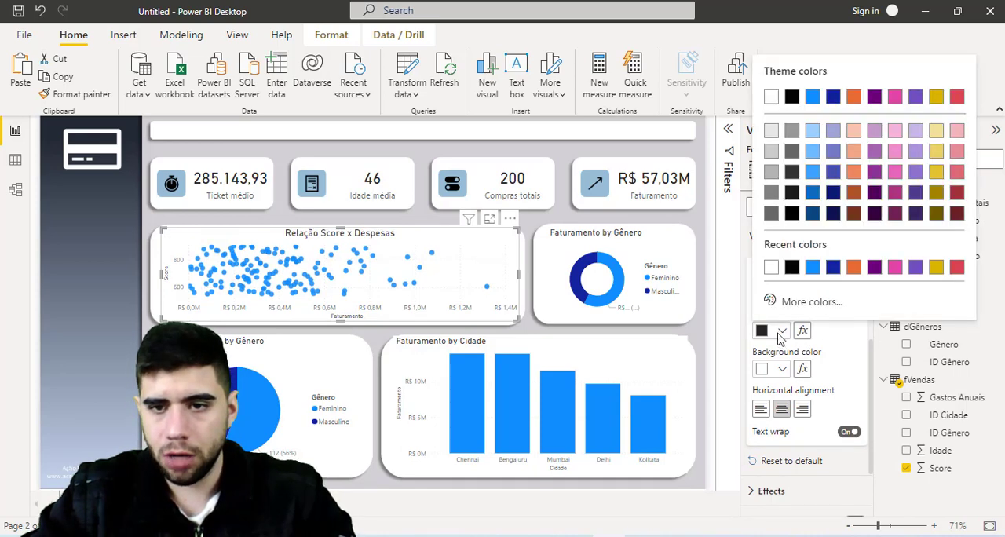
{"action": "left_click", "coordinate": [791, 268]}
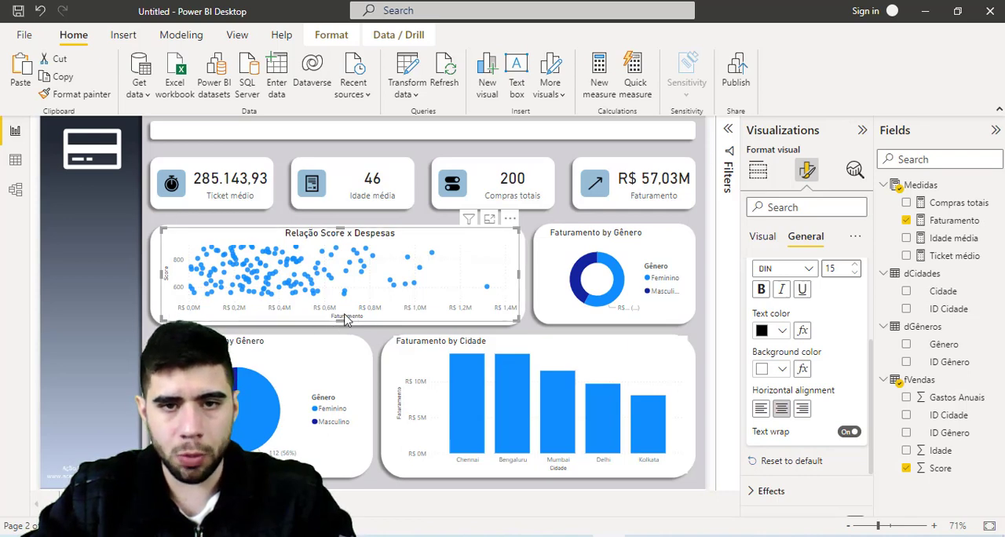
{"action": "left_click", "coordinate": [122, 258]}
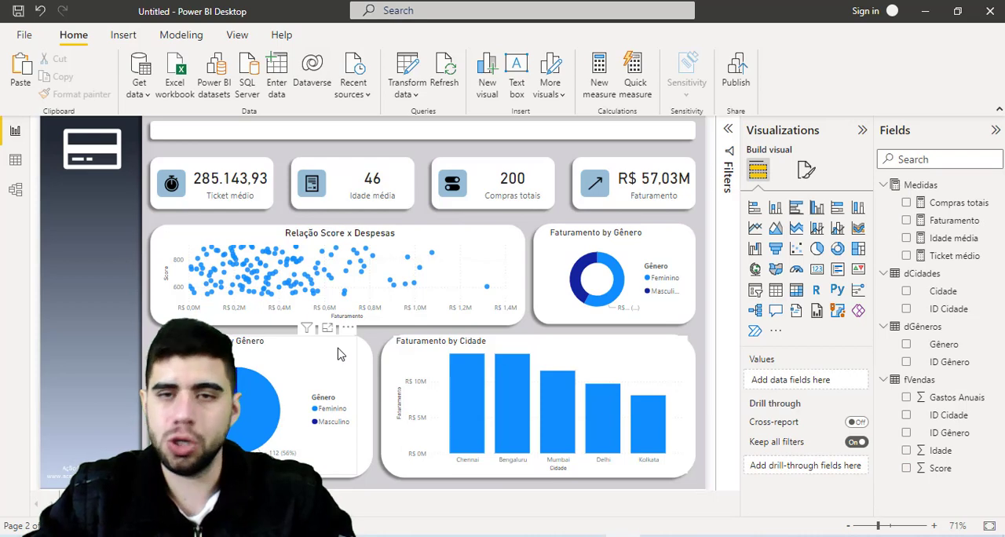
- Copy the scatter chart's formatting with Format painter to the donut, pie and column charts
{"action": "left_click", "coordinate": [468, 320]}
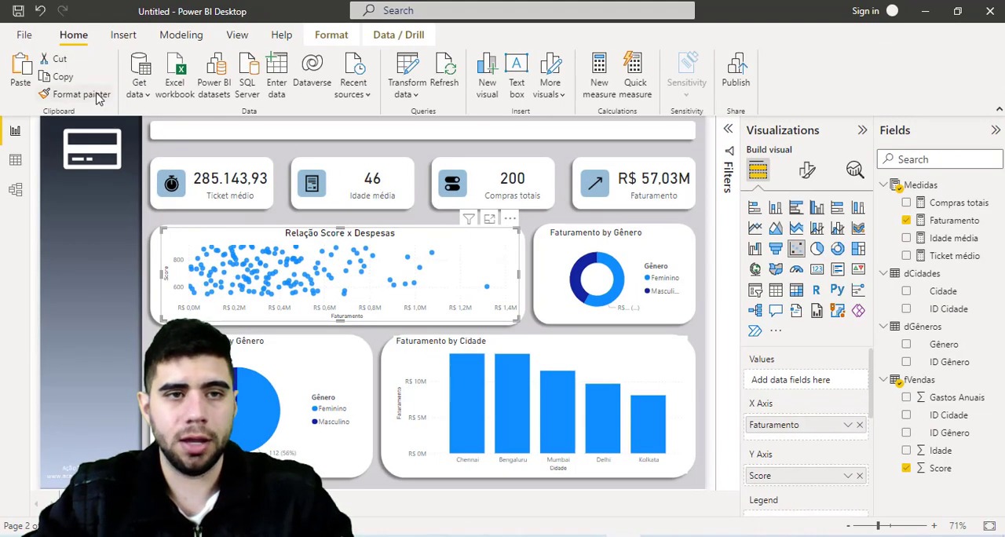
{"action": "left_click", "coordinate": [99, 97]}
{"action": "left_click", "coordinate": [556, 293]}
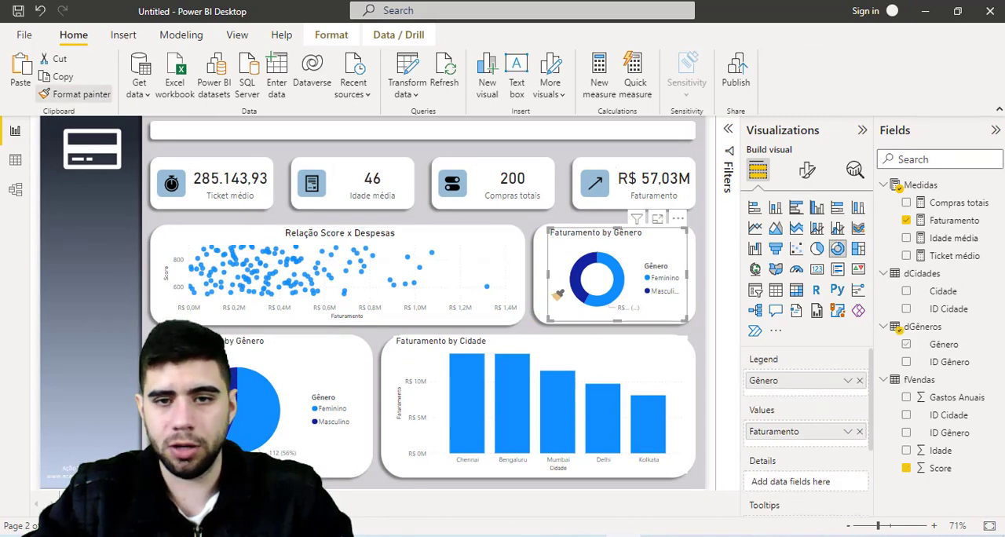
{"action": "left_click", "coordinate": [78, 94]}
{"action": "left_click", "coordinate": [312, 361]}
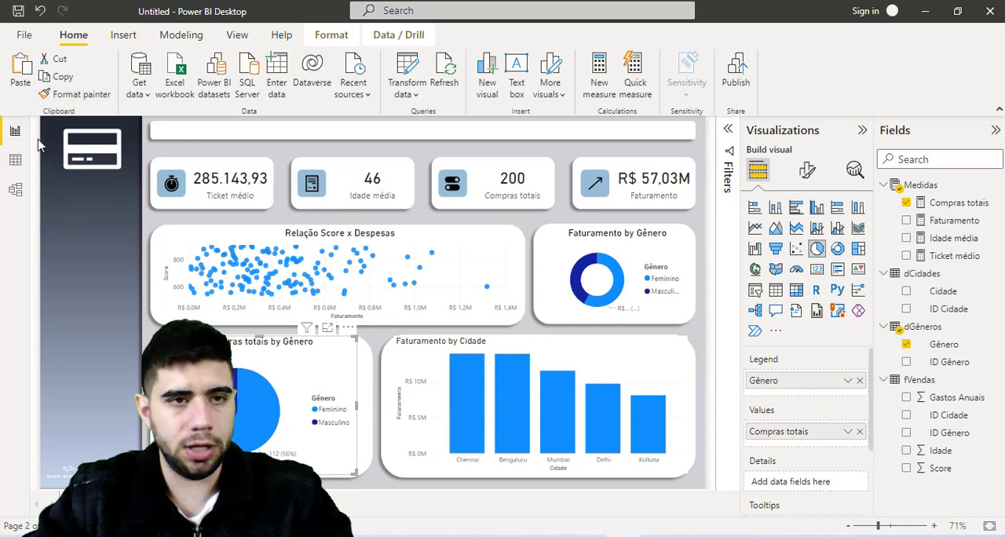
{"action": "left_click", "coordinate": [651, 354]}
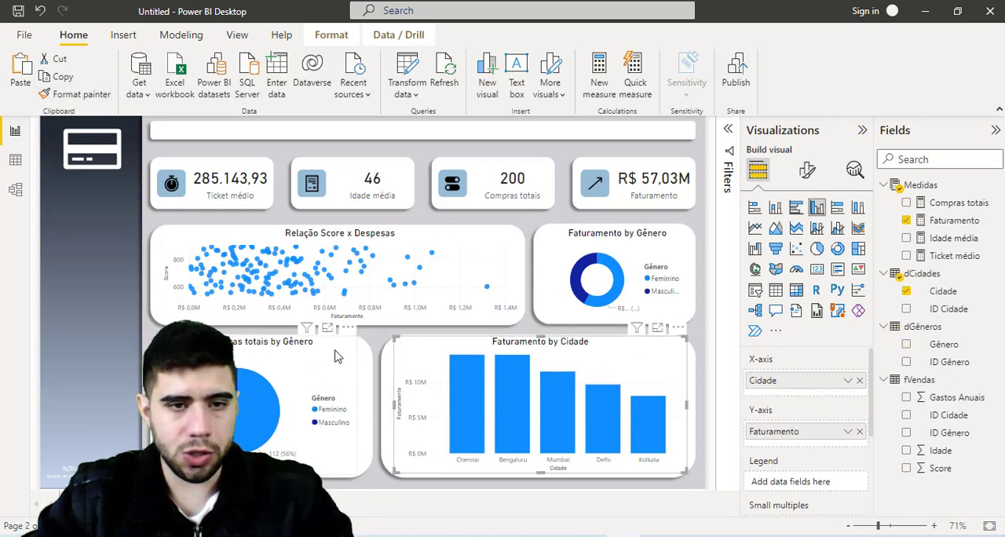
- Widen the pie chart and enlarge the Faturamento by Cidade column chart to fill their white background panels
{"action": "left_click", "coordinate": [302, 354]}
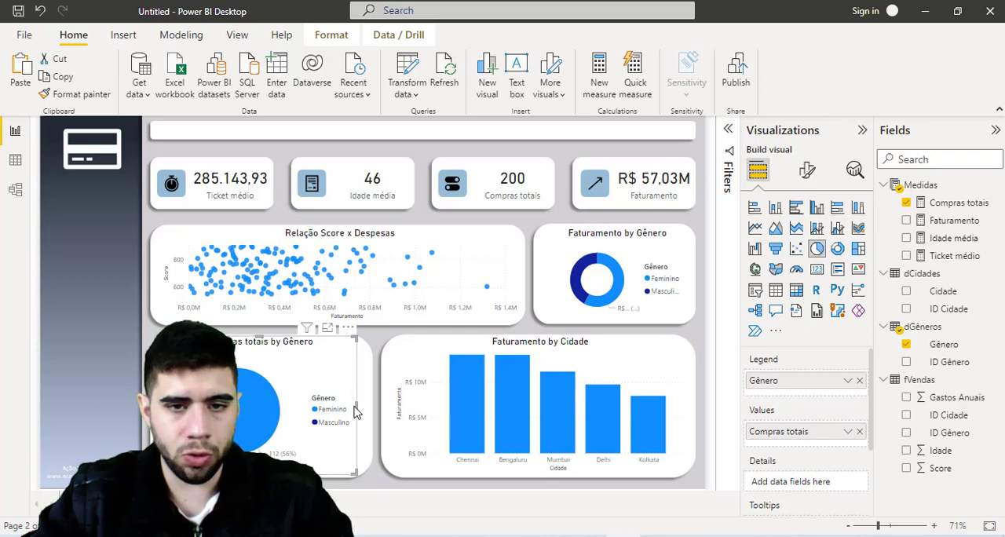
{"action": "left_click_drag", "start_coordinate": [357, 406], "coordinate": [373, 404]}
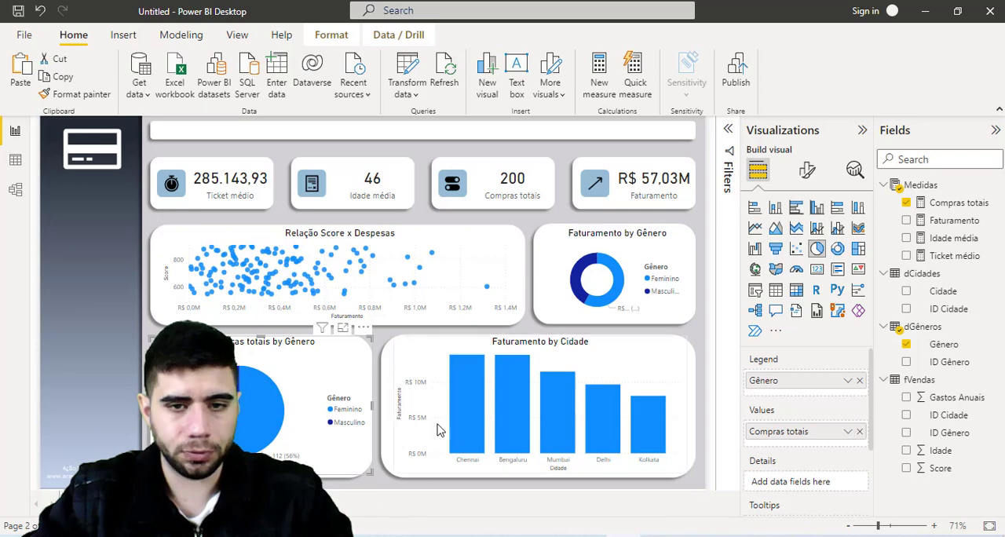
{"action": "left_click", "coordinate": [408, 409]}
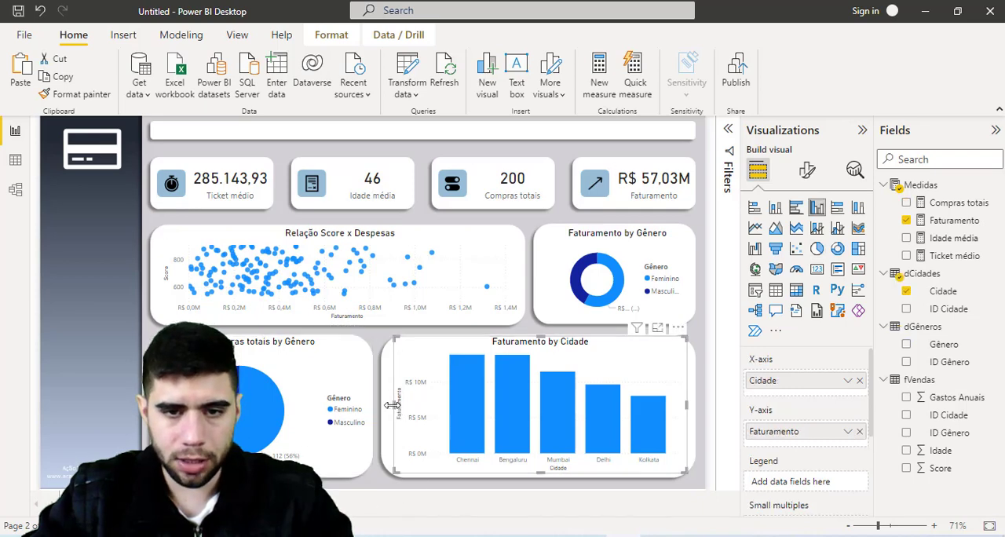
{"action": "left_click_drag", "start_coordinate": [392, 412], "coordinate": [385, 412]}
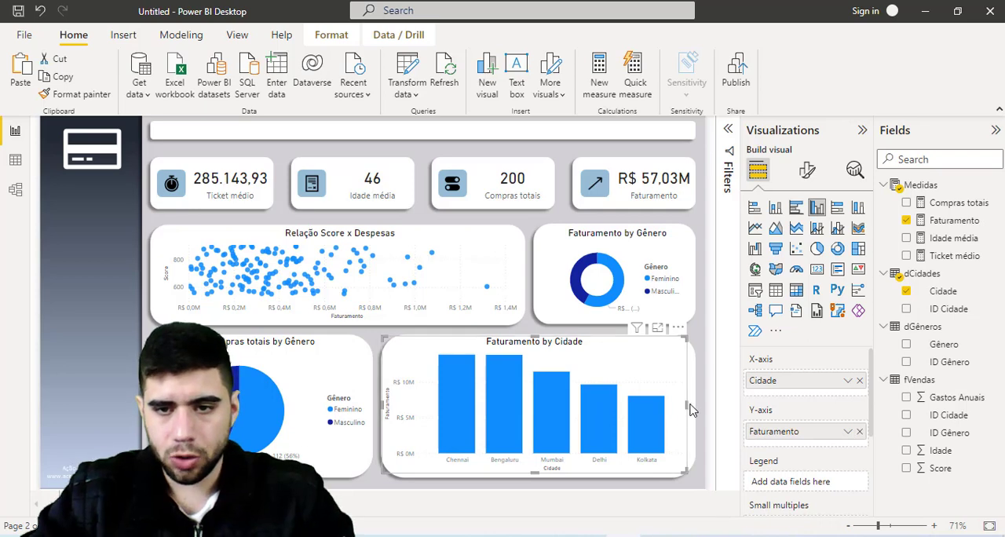
{"action": "left_click_drag", "start_coordinate": [687, 406], "coordinate": [694, 412]}
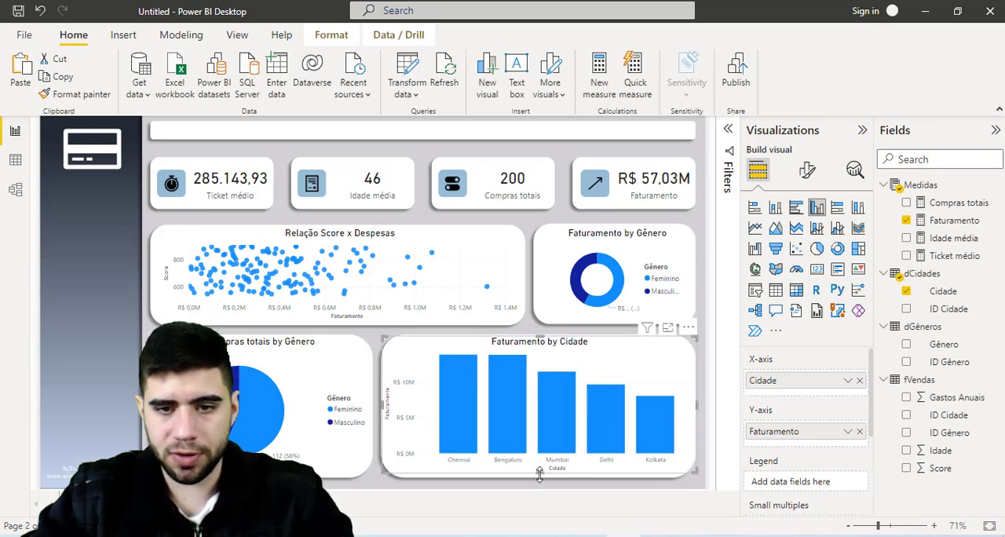
{"action": "left_click_drag", "start_coordinate": [539, 474], "coordinate": [539, 477]}
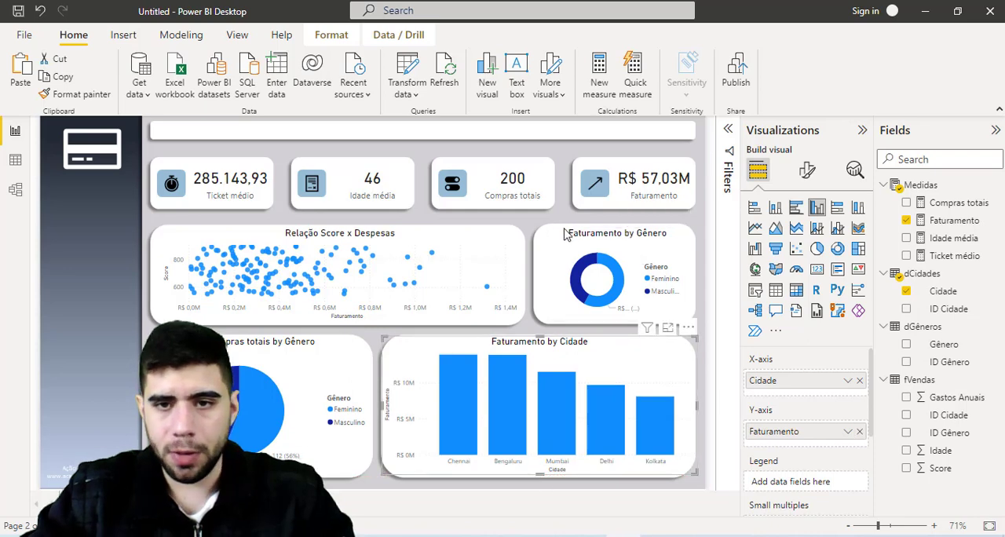
- Change the donut chart's title to "Faturamento por Gênero"
{"action": "left_click", "coordinate": [633, 242]}
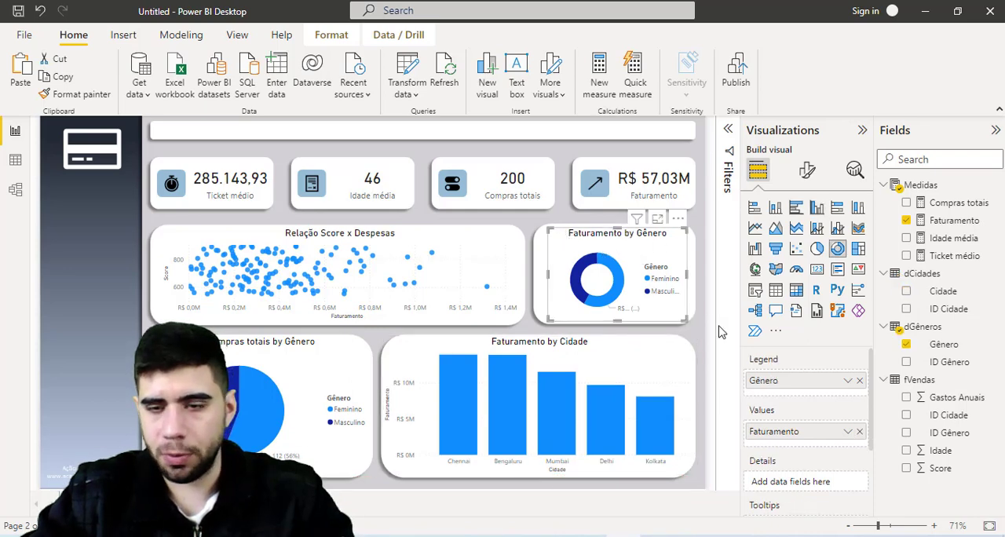
{"action": "left_click", "coordinate": [807, 169]}
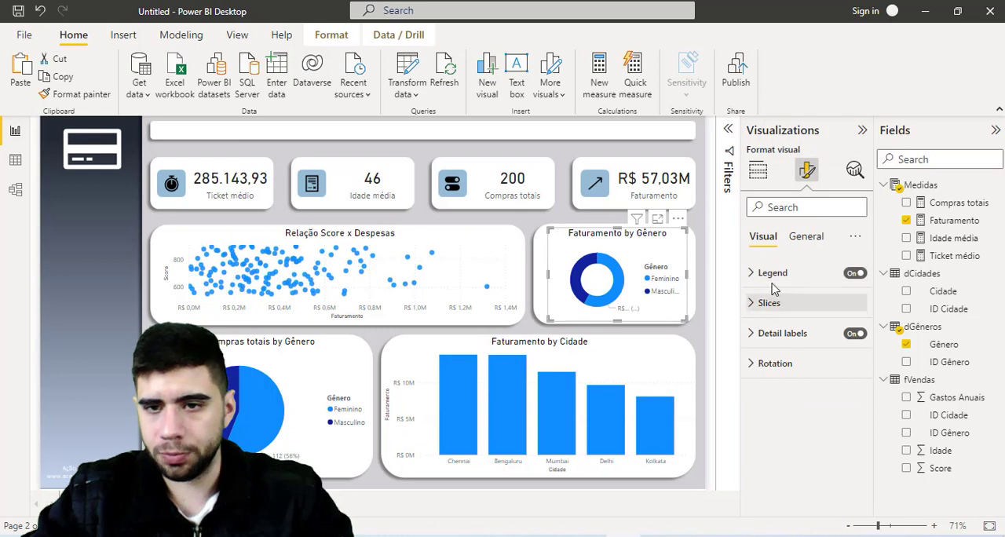
{"action": "left_click", "coordinate": [802, 239]}
{"action": "left_click", "coordinate": [761, 311]}
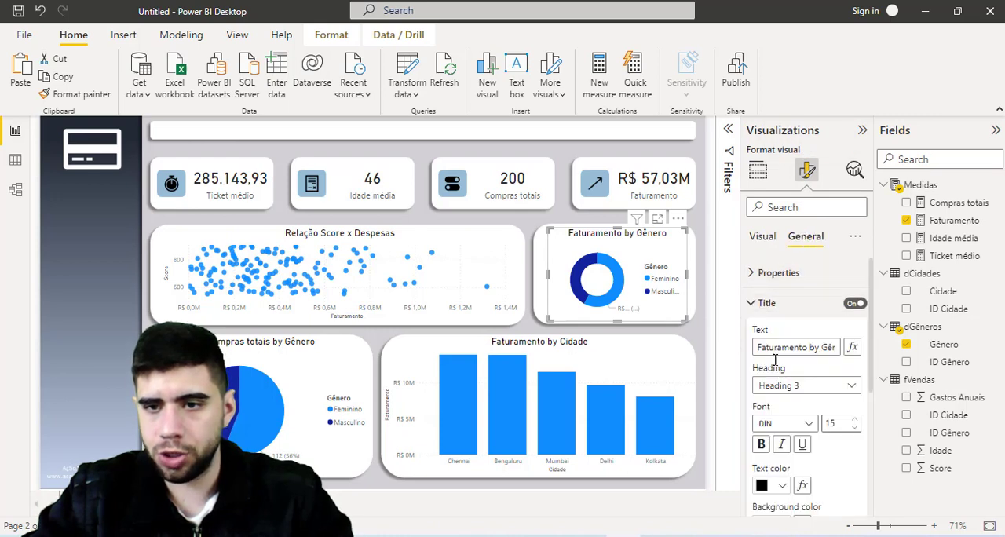
{"action": "left_click_drag", "start_coordinate": [809, 351], "coordinate": [890, 354]}
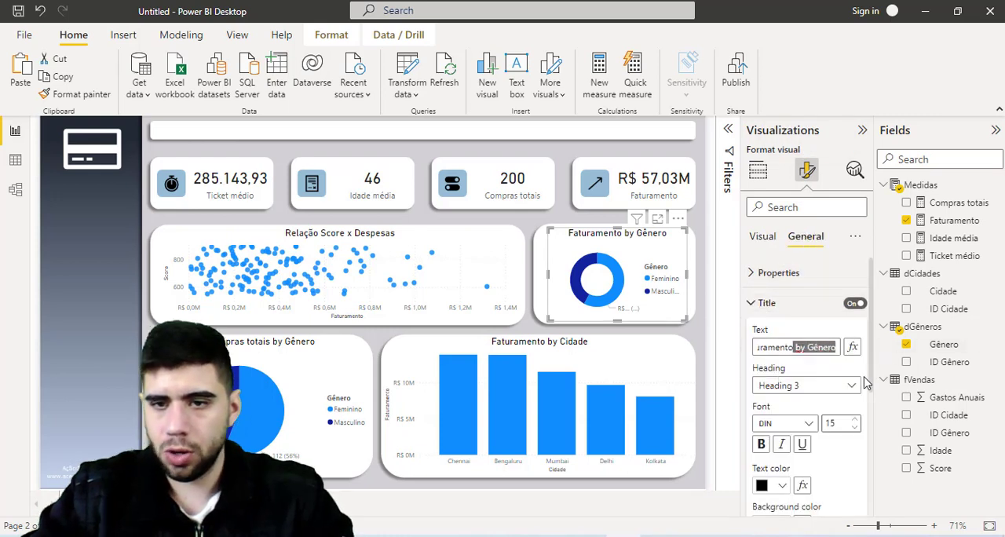
{"action": "type", "text": "por "}
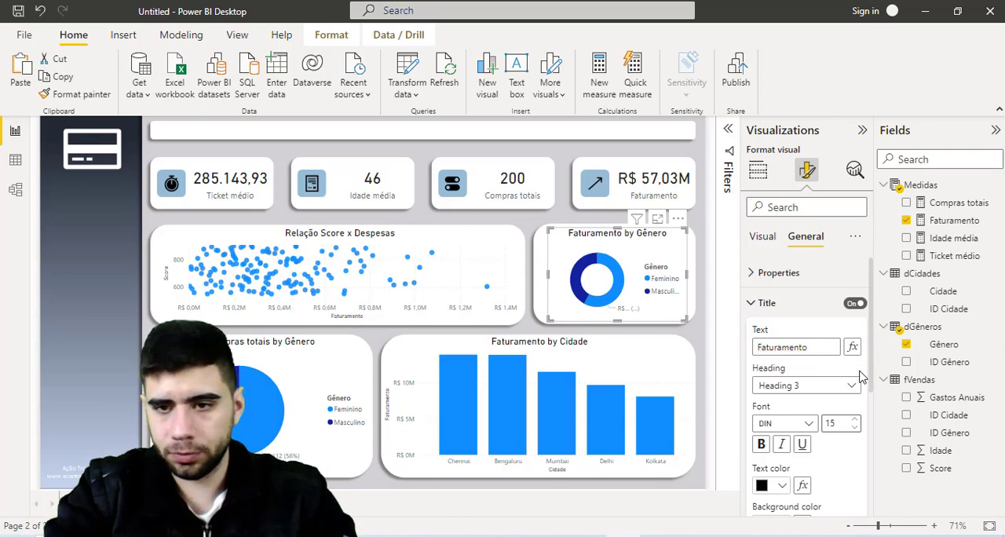
{"action": "type", "text": "Gênero"}
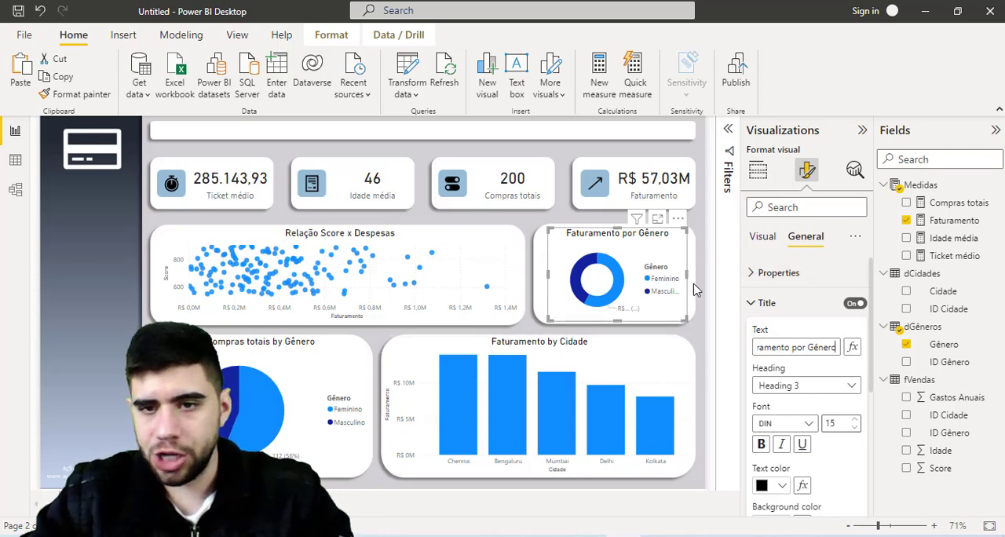
{"action": "left_click", "coordinate": [766, 303]}
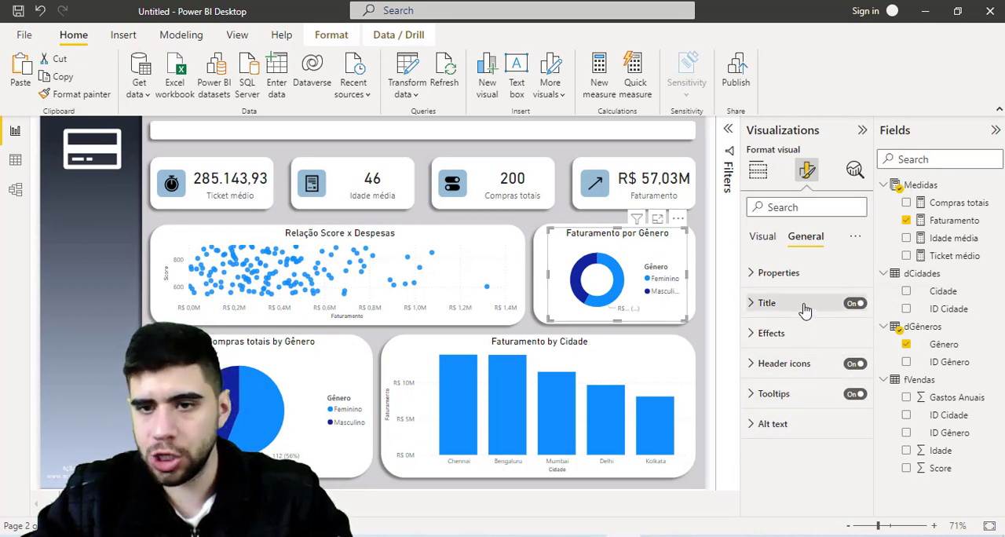
- Turn off the donut chart's legend and set its detail label contents to "Category, data value"
{"action": "left_click", "coordinate": [763, 237]}
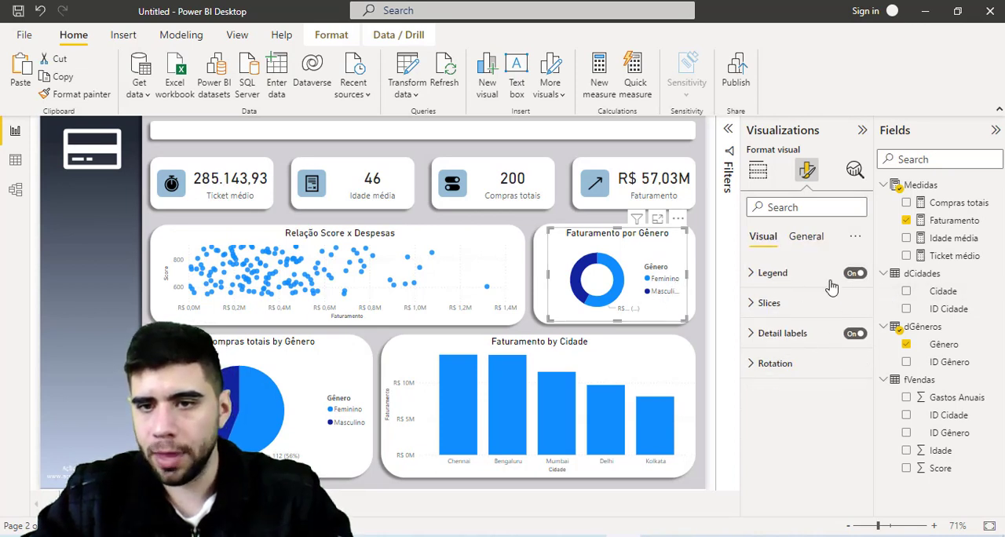
{"action": "left_click", "coordinate": [856, 274]}
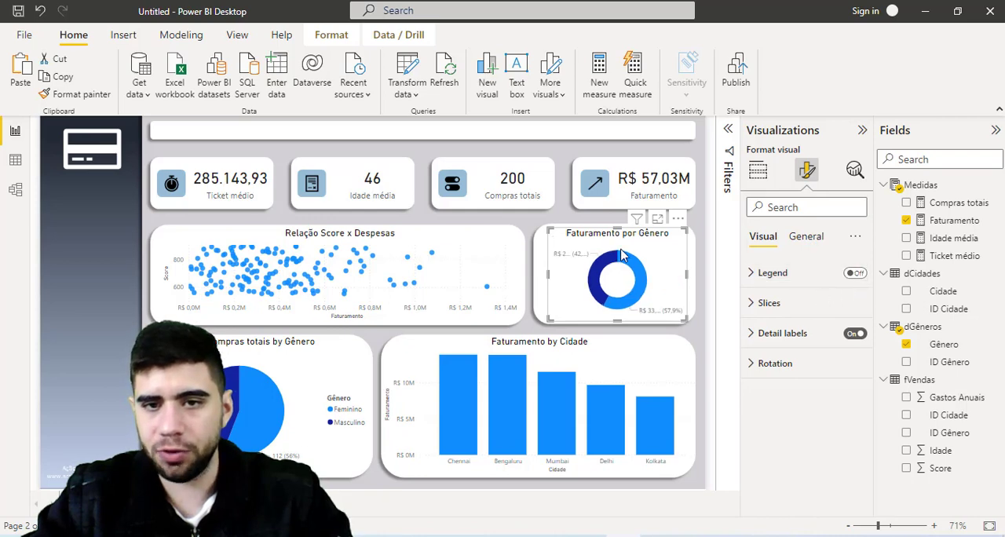
{"action": "left_click", "coordinate": [760, 334]}
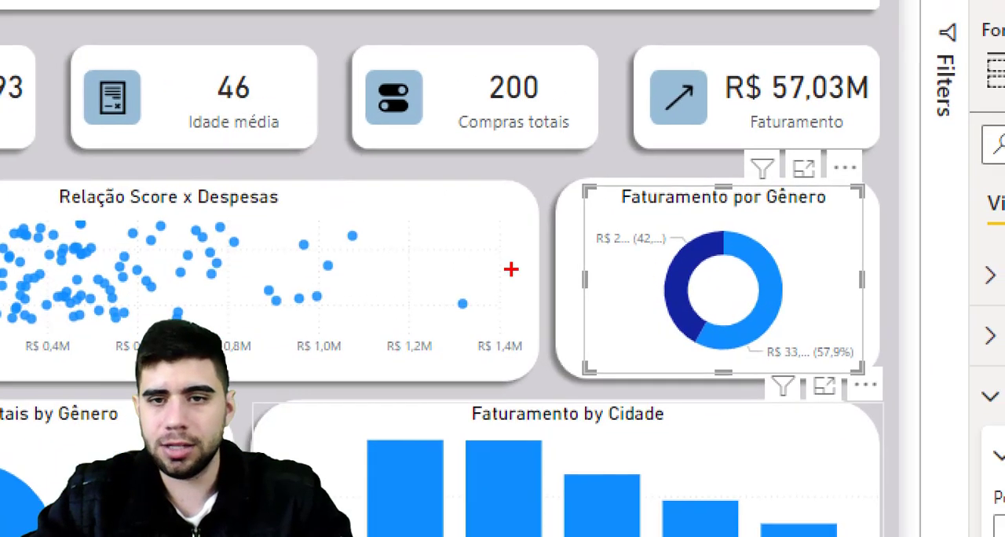
{"action": "mouse_move", "coordinate": [584, 220]}
{"action": "left_mouse_down"}
{"action": "mouse_move", "coordinate": [695, 265]}
{"action": "mouse_move", "coordinate": [717, 263]}
{"action": "left_mouse_up"}
{"action": "key", "text": "Escape"}
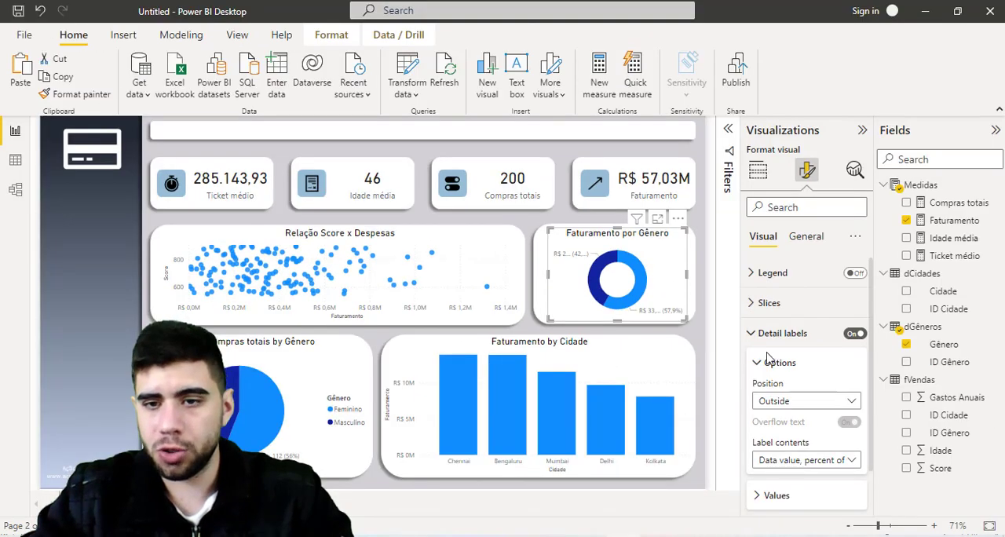
{"action": "scroll", "coordinate": [808, 370], "scroll_direction": "down", "scroll_amount": 1}
{"action": "left_click", "coordinate": [821, 423]}
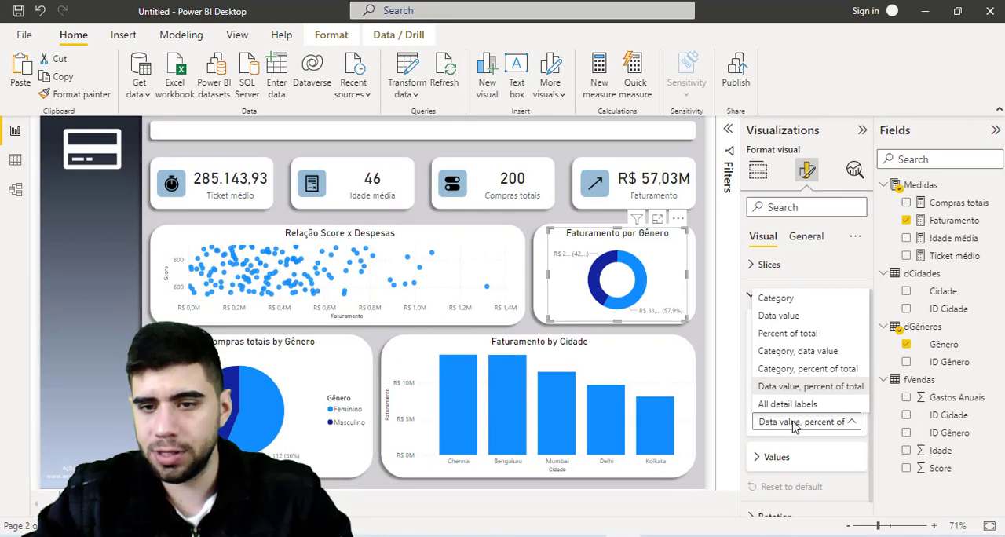
{"action": "left_click", "coordinate": [794, 424]}
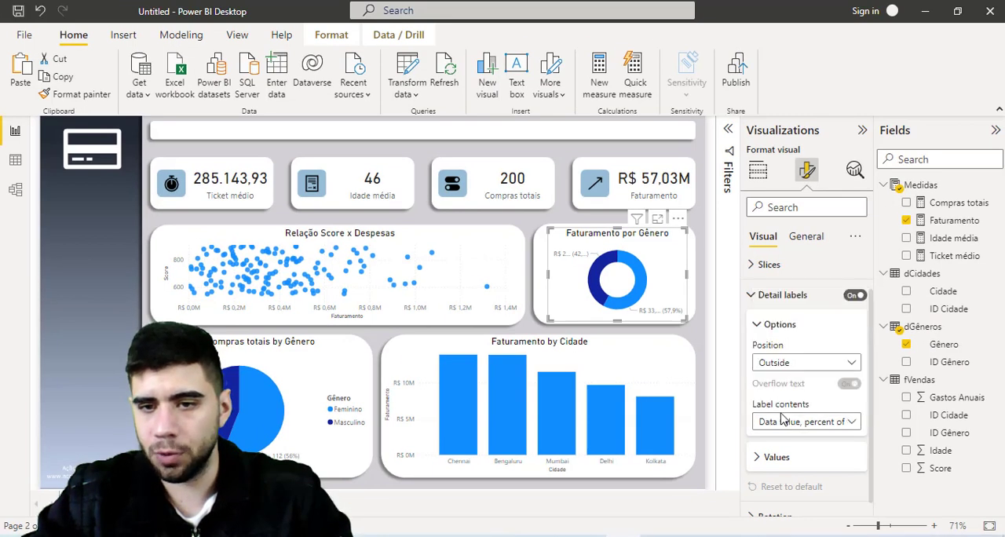
{"action": "left_click", "coordinate": [794, 422]}
{"action": "left_click", "coordinate": [783, 353]}
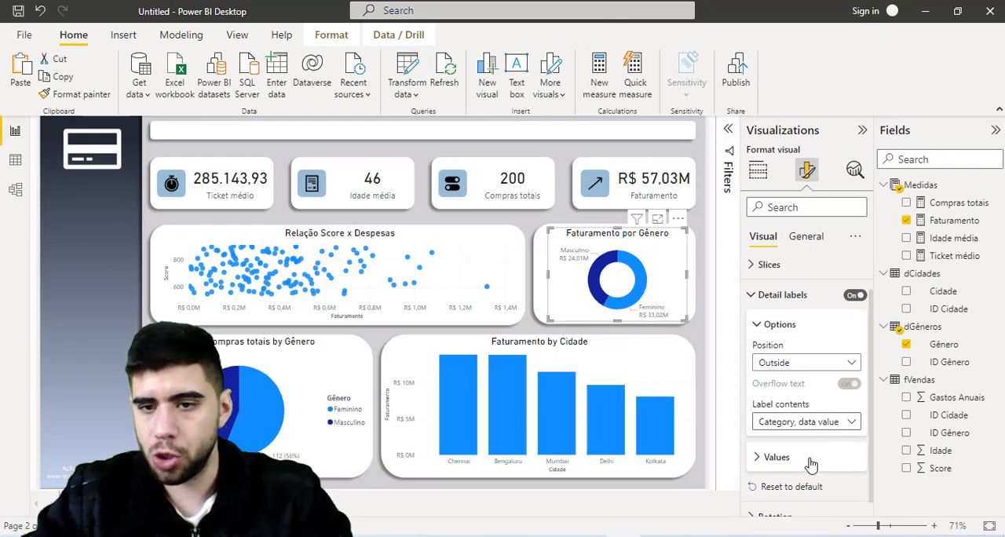
- Try font size 11 and the Inside position for the donut chart's detail labels
{"action": "left_click", "coordinate": [802, 461]}
{"action": "scroll", "coordinate": [804, 412], "scroll_direction": "down", "scroll_amount": 2}
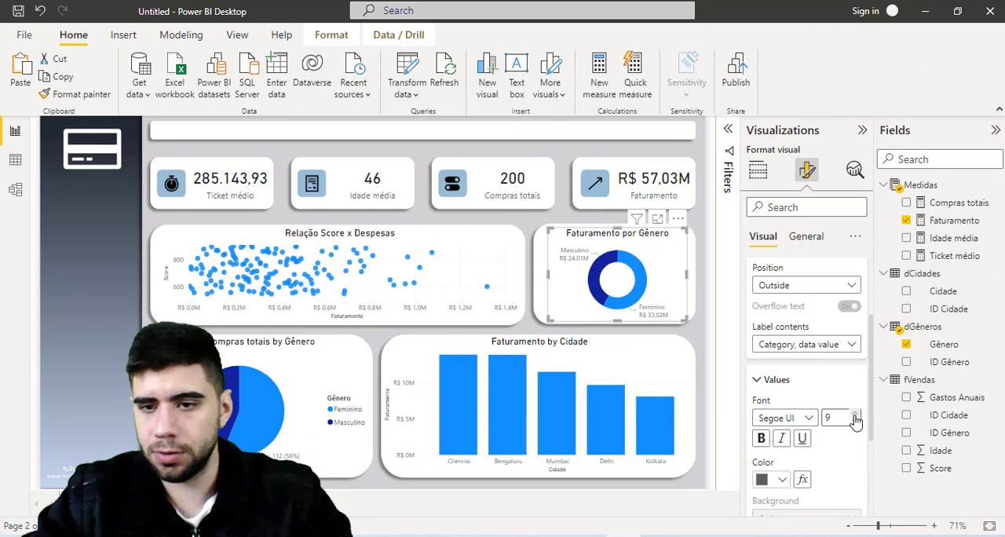
{"action": "left_click", "coordinate": [855, 415]}
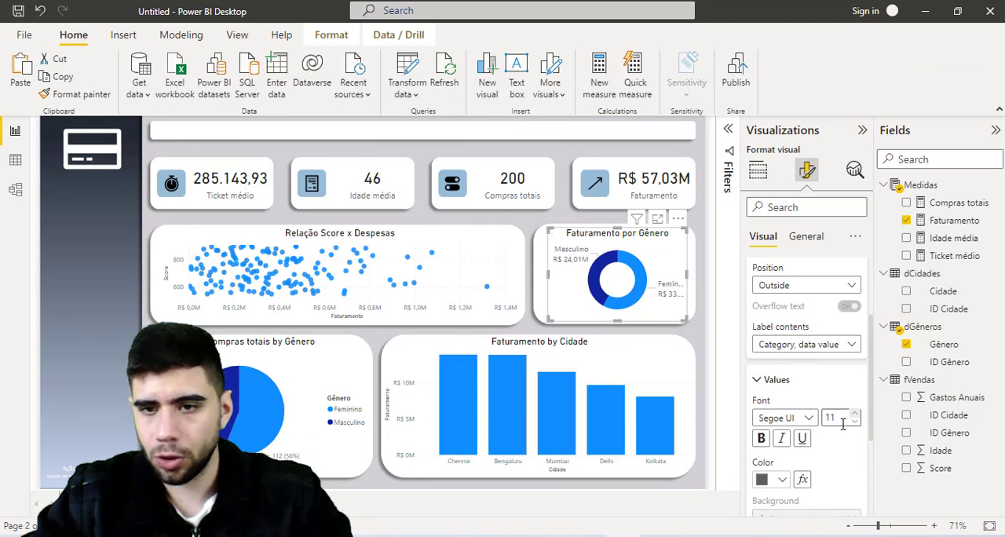
{"action": "left_click", "coordinate": [819, 289]}
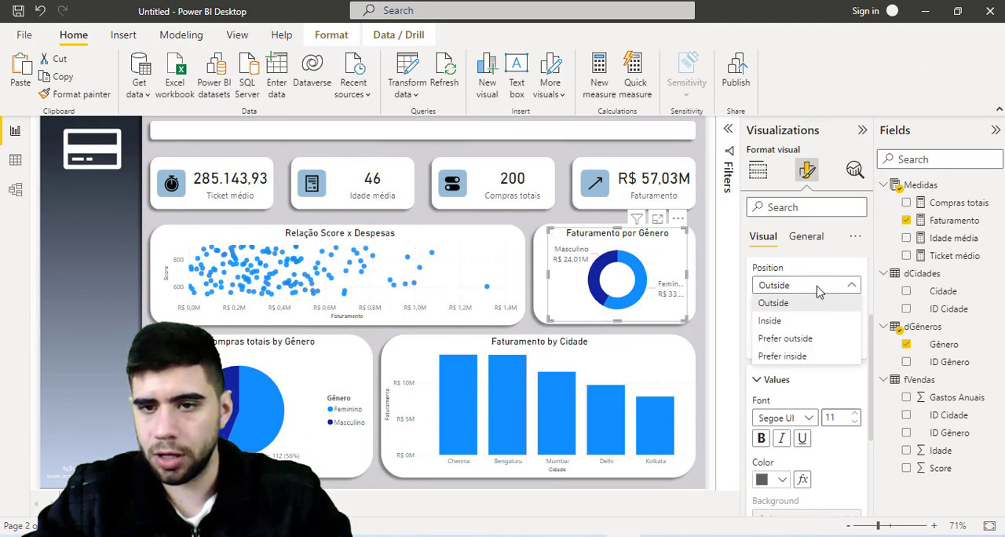
{"action": "left_click", "coordinate": [793, 324]}
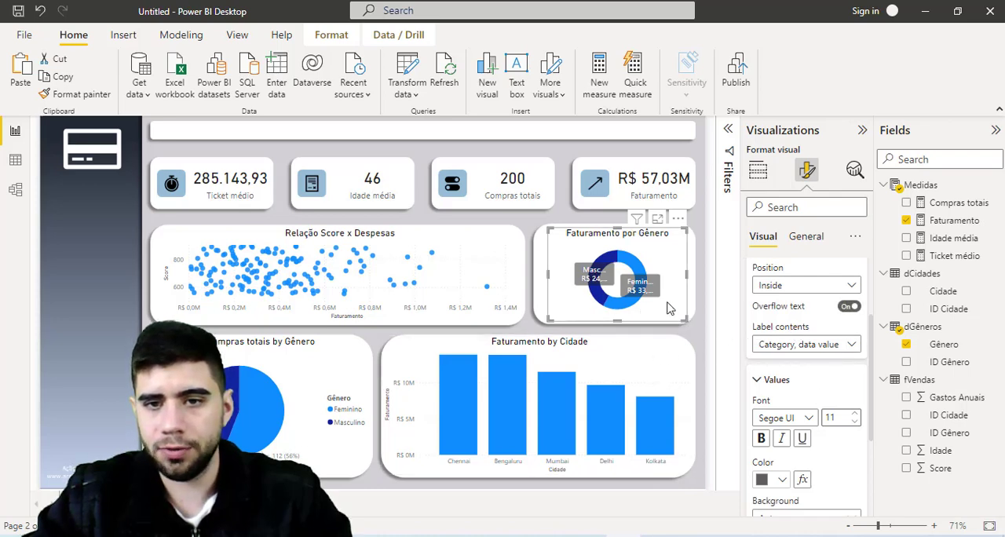
- Set the donut chart's detail labels to font size 9 and the "Prefer outside" position
{"action": "left_click", "coordinate": [855, 422]}
{"action": "left_click", "coordinate": [855, 423]}
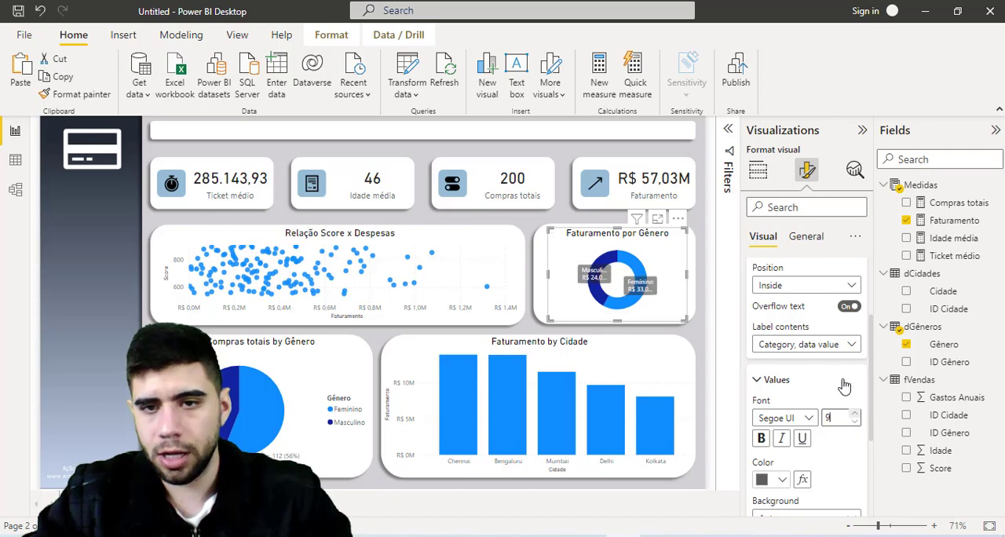
{"action": "left_click", "coordinate": [836, 285]}
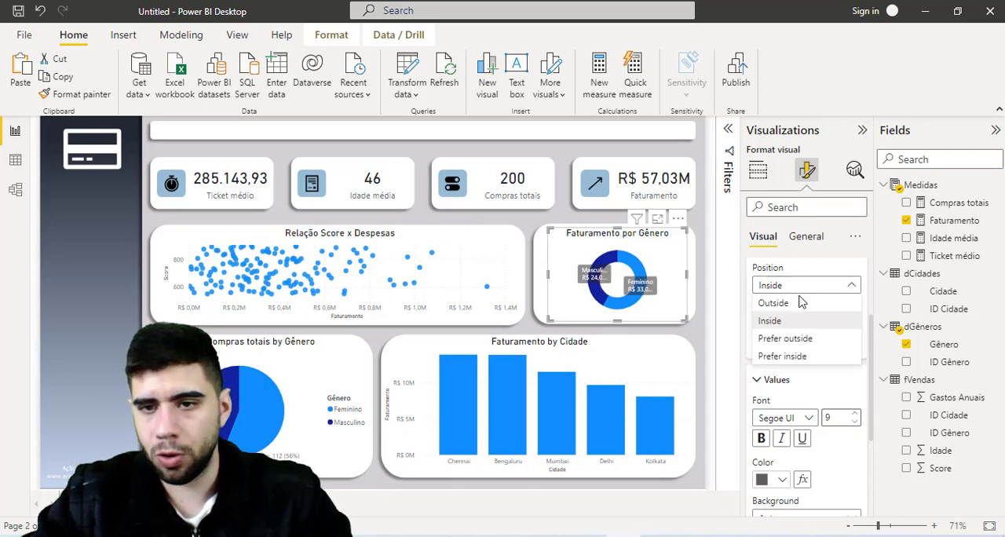
{"action": "left_click", "coordinate": [783, 339]}
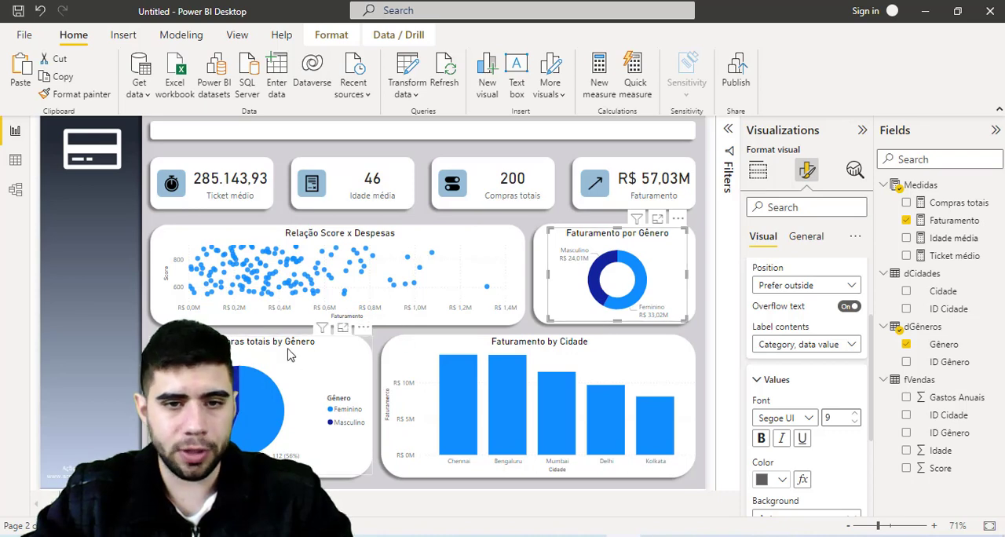
- Turn off the legend of the Compras totais by Gênero pie chart
{"action": "left_click", "coordinate": [292, 353]}
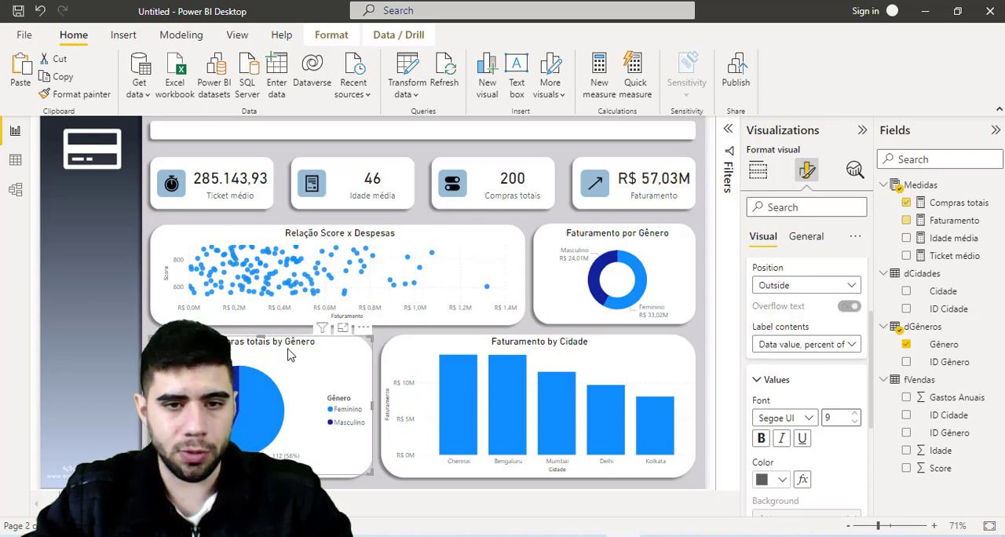
{"action": "scroll", "coordinate": [768, 325], "scroll_direction": "up", "scroll_amount": 3}
{"action": "left_click", "coordinate": [766, 333]}
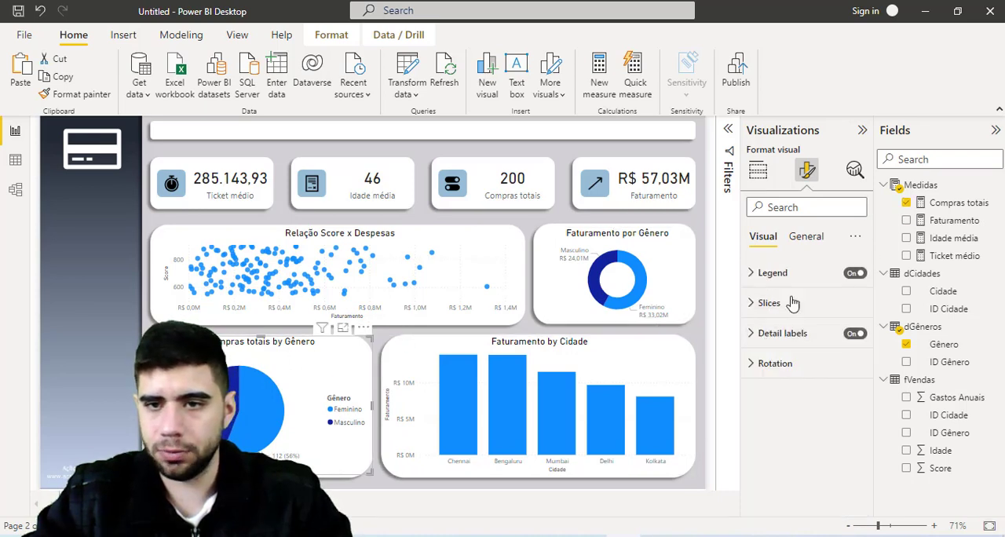
{"action": "left_click", "coordinate": [853, 275]}
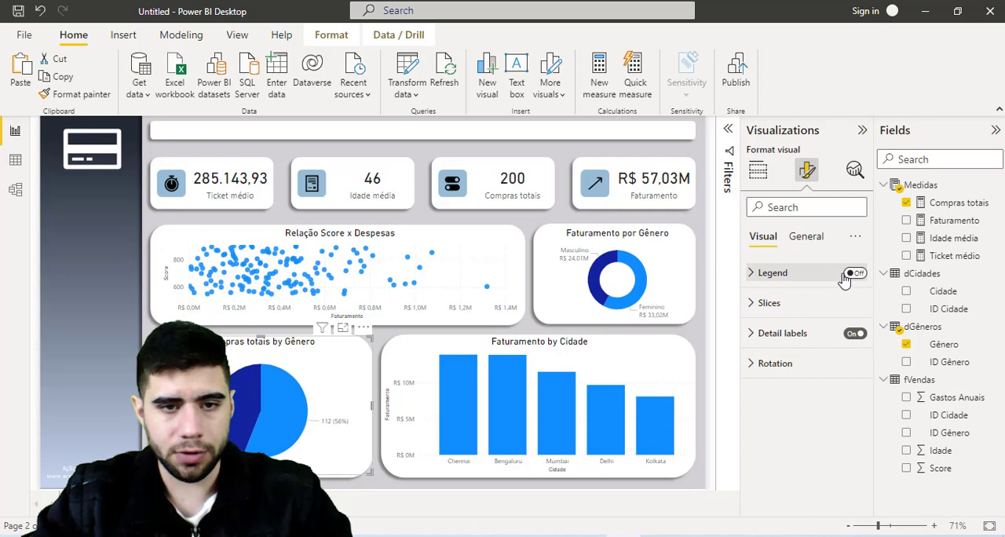
- Set the pie chart's detail label contents to "Category, data value" with font size 14
{"action": "left_click", "coordinate": [760, 336]}
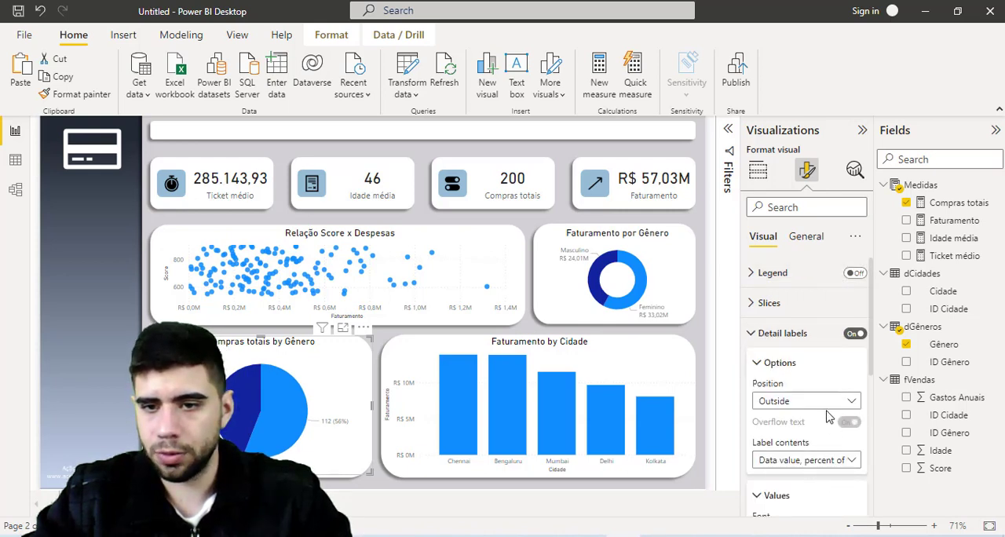
{"action": "left_click", "coordinate": [823, 464]}
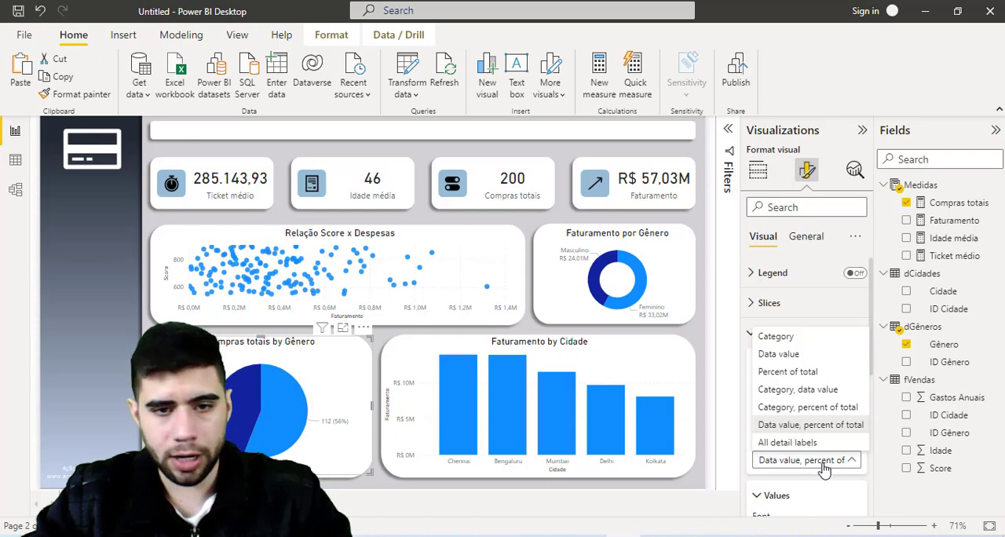
{"action": "left_click", "coordinate": [815, 393]}
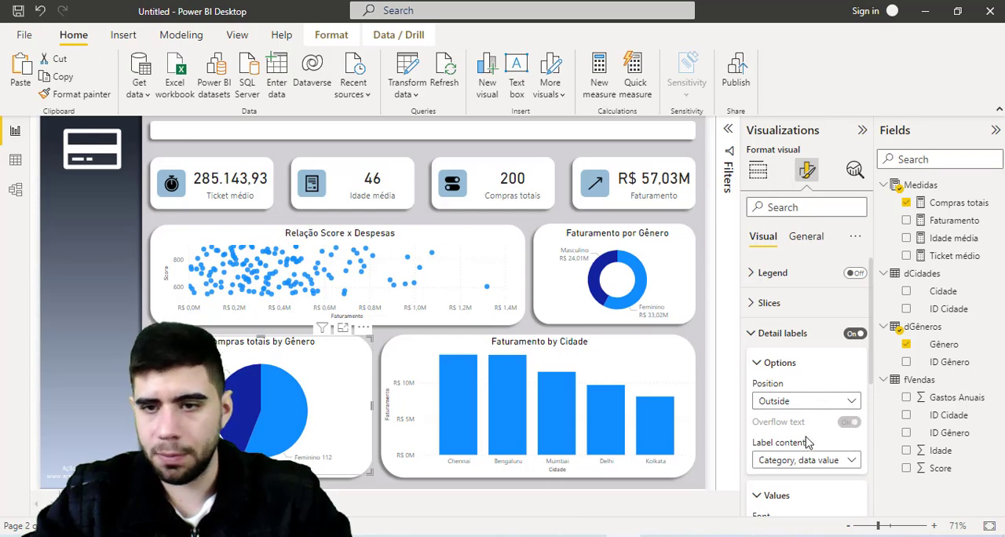
{"action": "scroll", "coordinate": [812, 447], "scroll_direction": "down", "scroll_amount": 5}
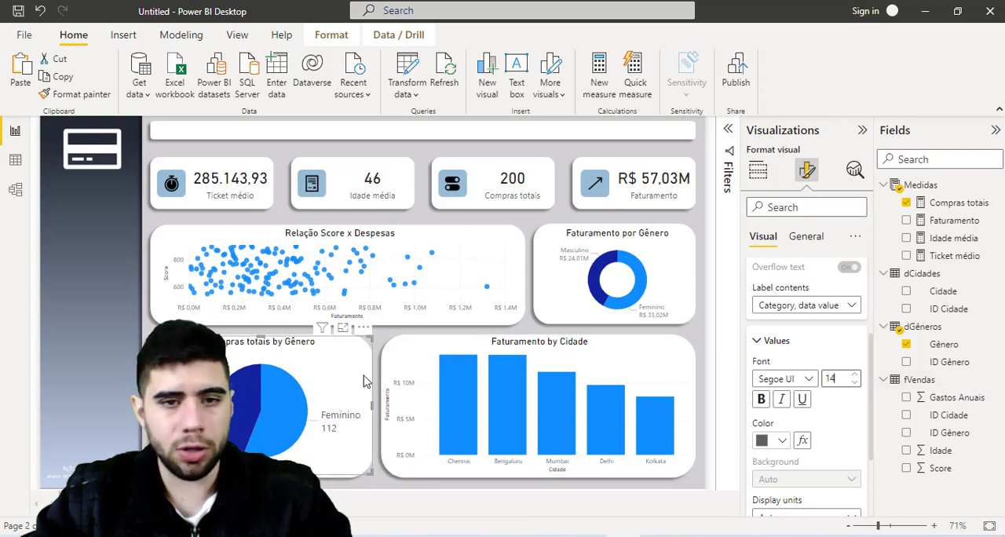
{"action": "scroll", "coordinate": [785, 318], "scroll_direction": "up", "scroll_amount": 1}
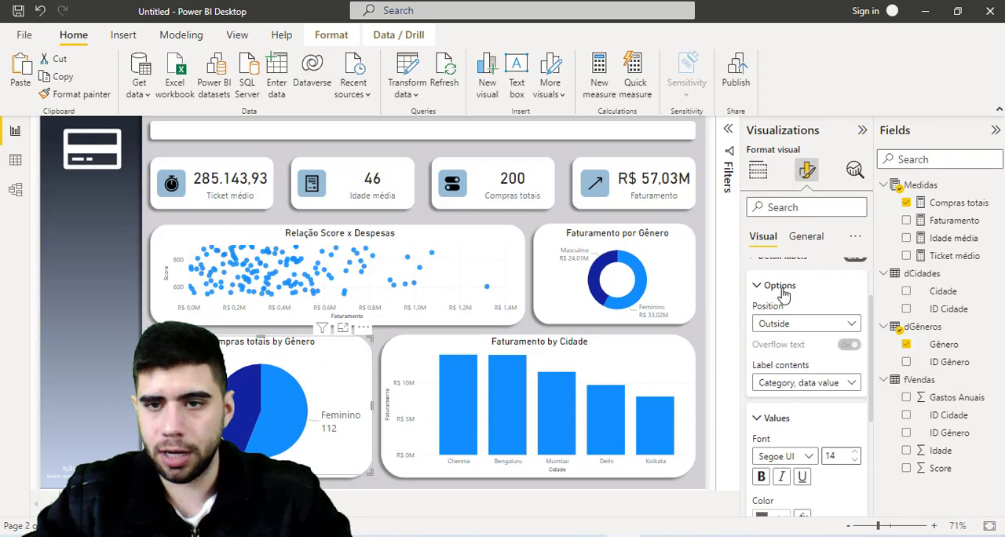
- Change the pie chart's title to "Compras totais por Gênero"
{"action": "left_click", "coordinate": [779, 285]}
{"action": "left_click", "coordinate": [804, 243]}
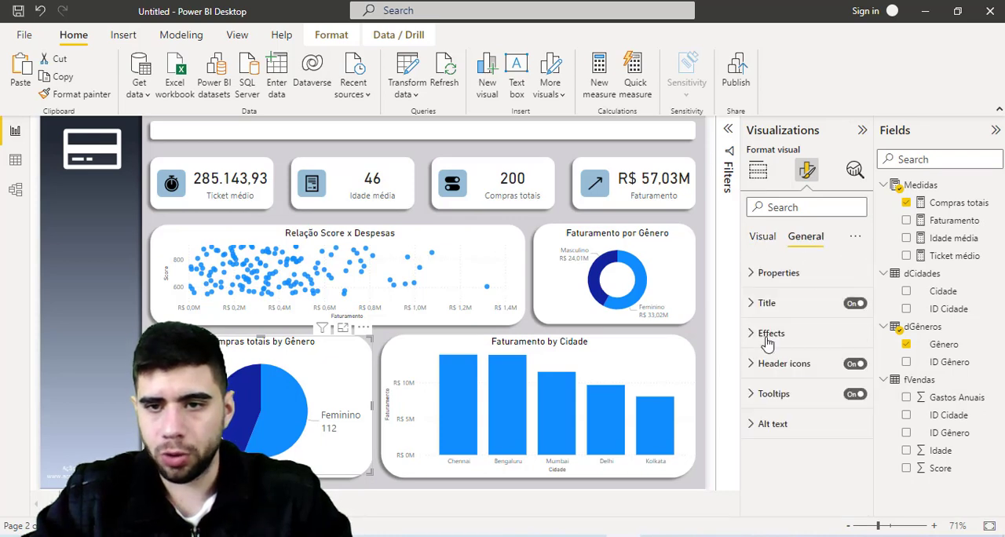
{"action": "left_click", "coordinate": [756, 302]}
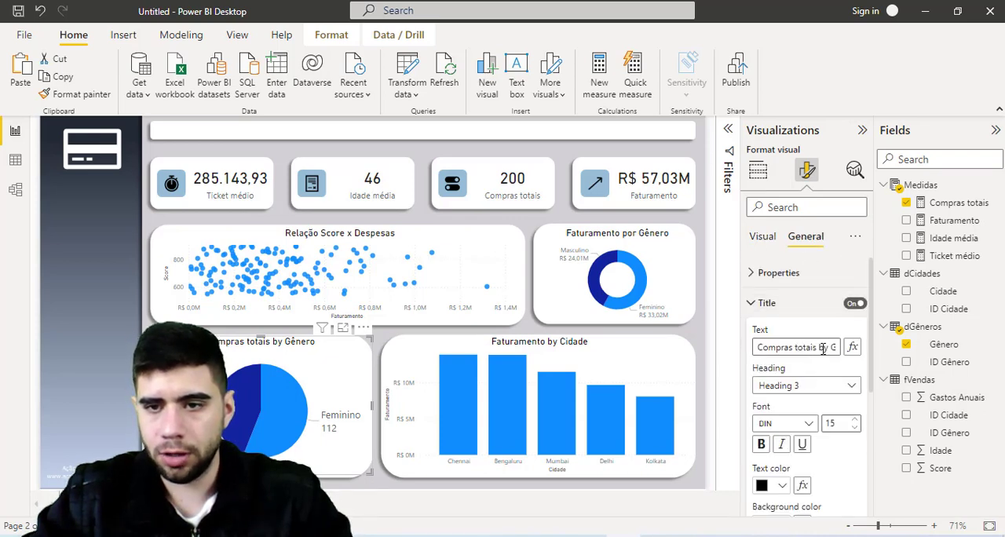
{"action": "double_click", "coordinate": [823, 349]}
{"action": "type", "text": "por"}
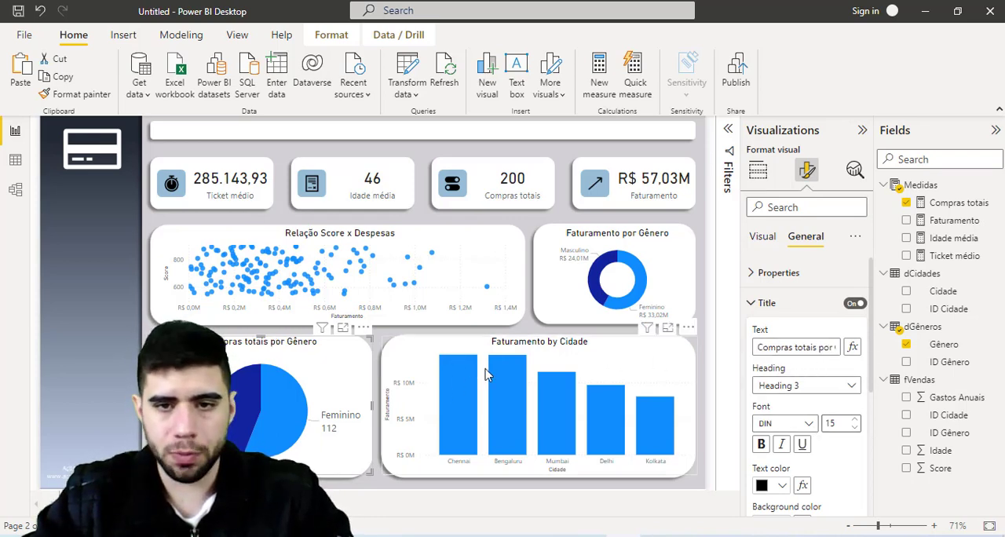
- Turn off the Y-axis values and the Y-axis title of the Faturamento by Cidade column chart
{"action": "left_click", "coordinate": [512, 350]}
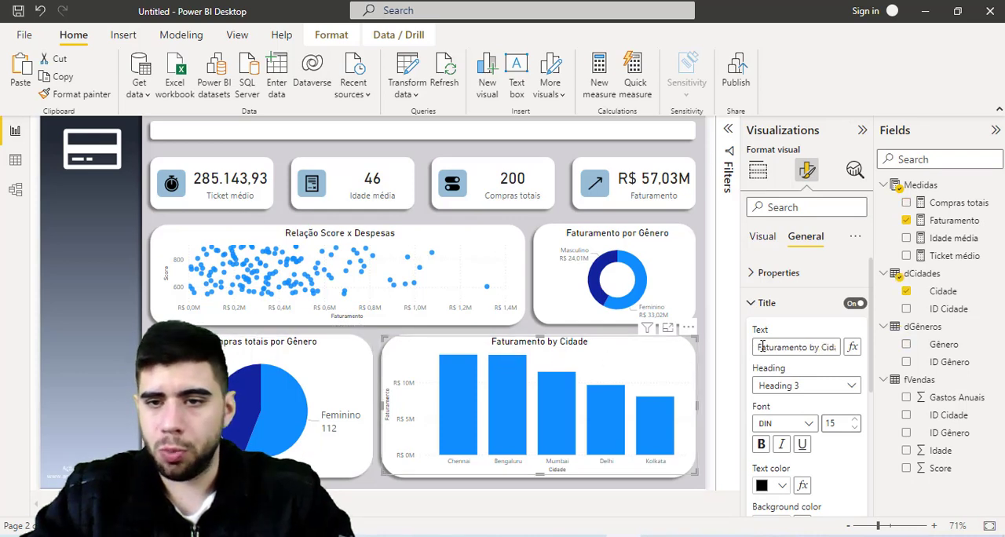
{"action": "left_click", "coordinate": [781, 305]}
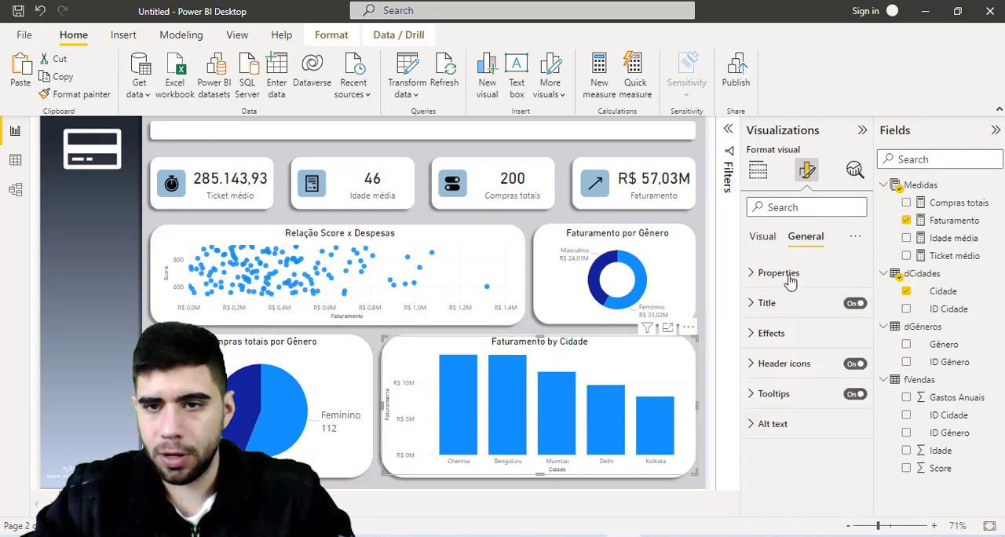
{"action": "left_click", "coordinate": [763, 237]}
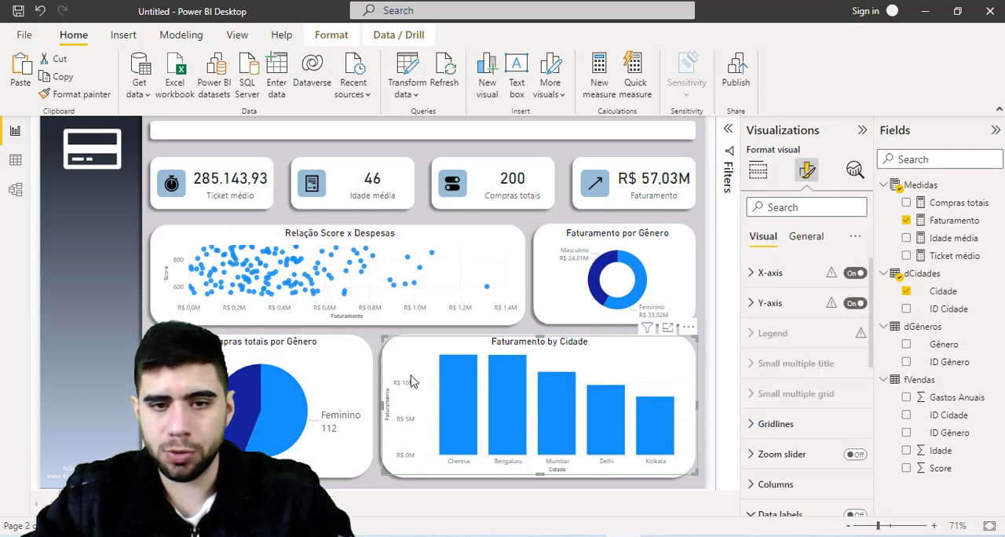
{"action": "left_click", "coordinate": [856, 303]}
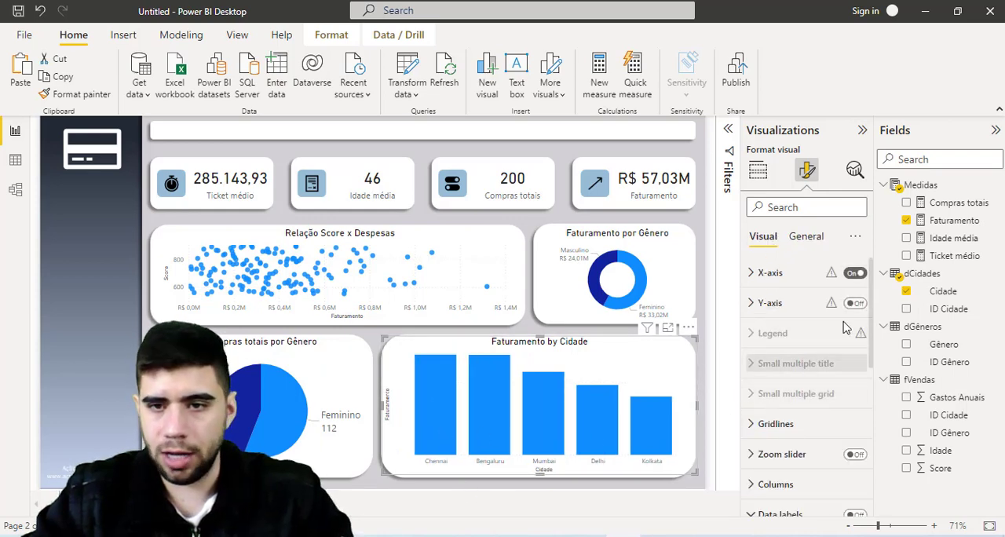
{"action": "left_click", "coordinate": [758, 307]}
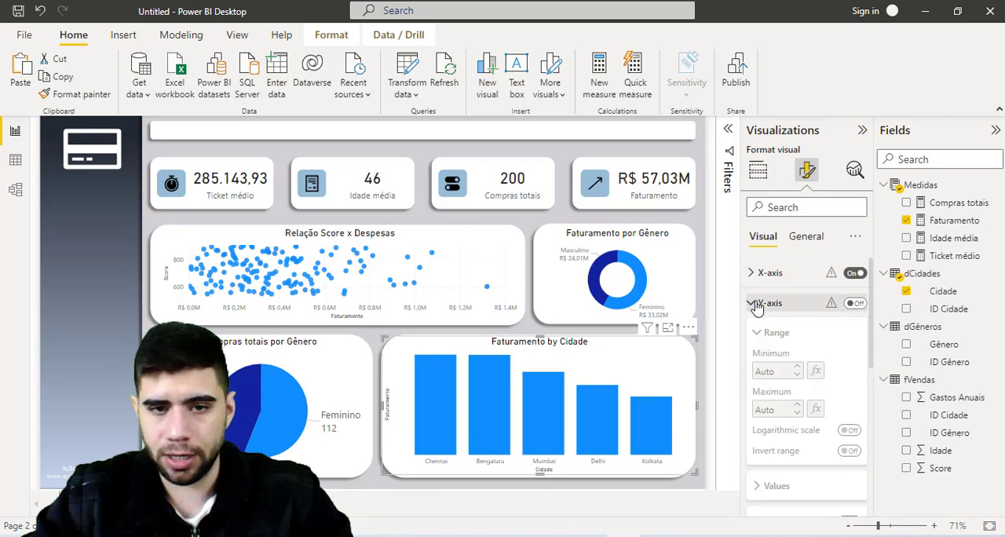
{"action": "scroll", "coordinate": [815, 355], "scroll_direction": "down", "scroll_amount": 3}
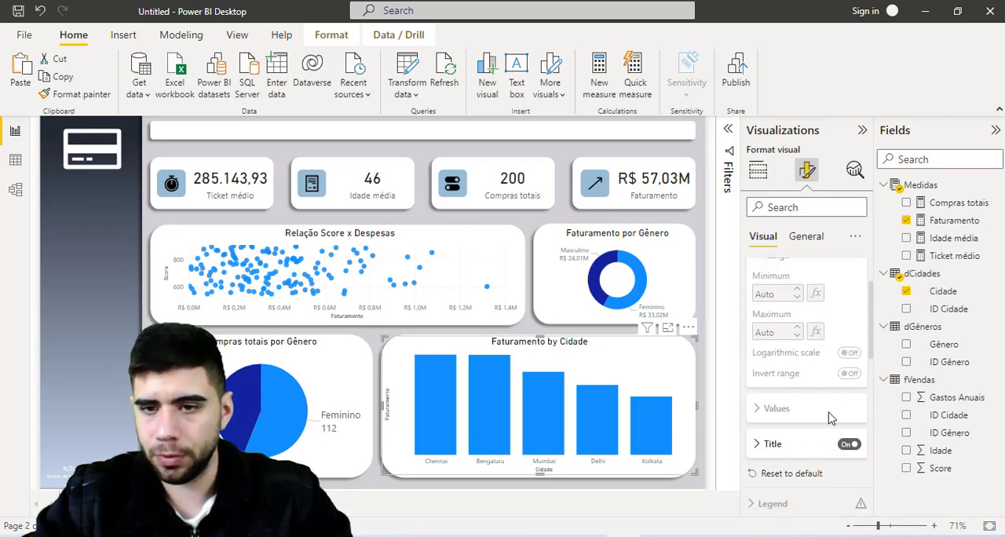
{"action": "left_click", "coordinate": [847, 446]}
{"action": "scroll", "coordinate": [752, 338], "scroll_direction": "up", "scroll_amount": 3}
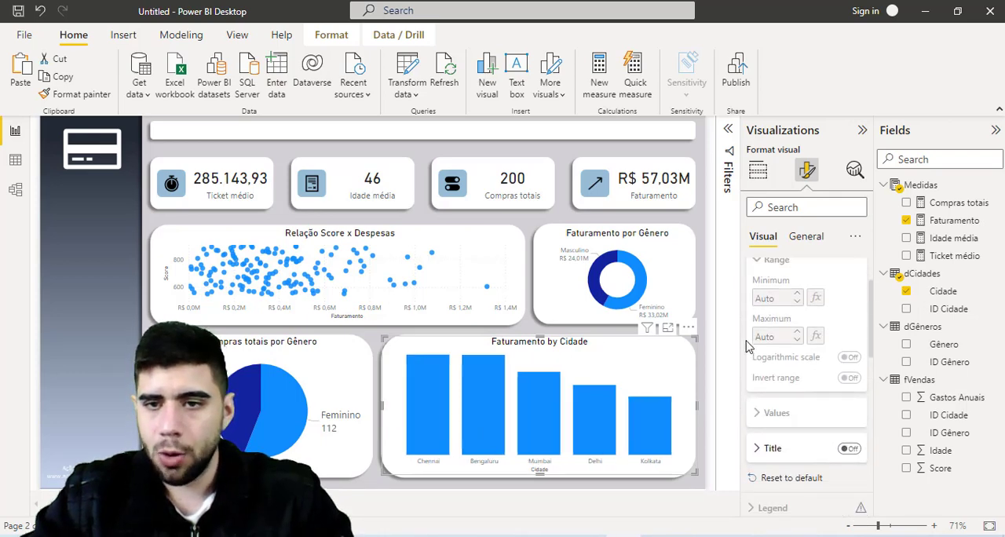
- Turn on the column chart's data labels and try font size 12 for their values
{"action": "left_click", "coordinate": [802, 304]}
{"action": "scroll", "coordinate": [798, 349], "scroll_direction": "down", "scroll_amount": 2}
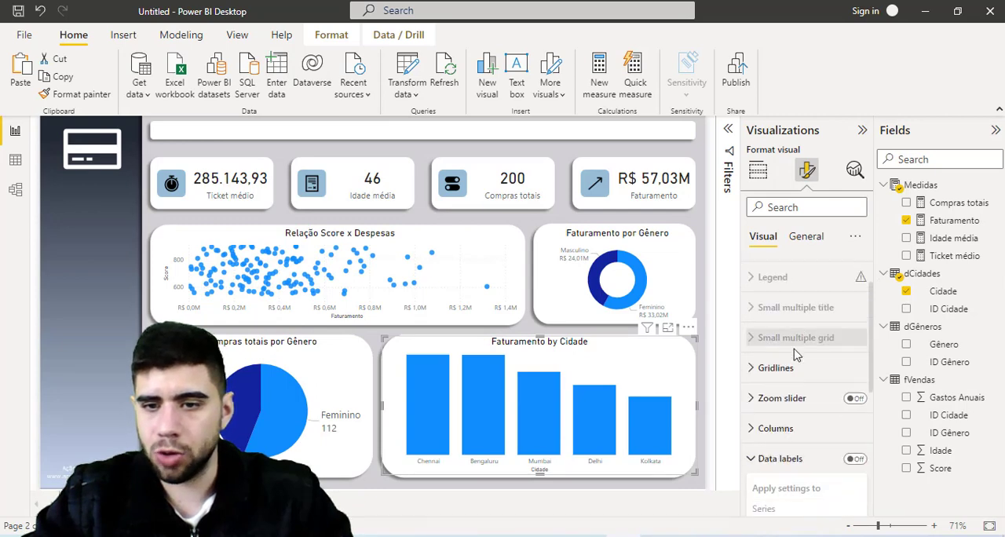
{"action": "left_click", "coordinate": [856, 363]}
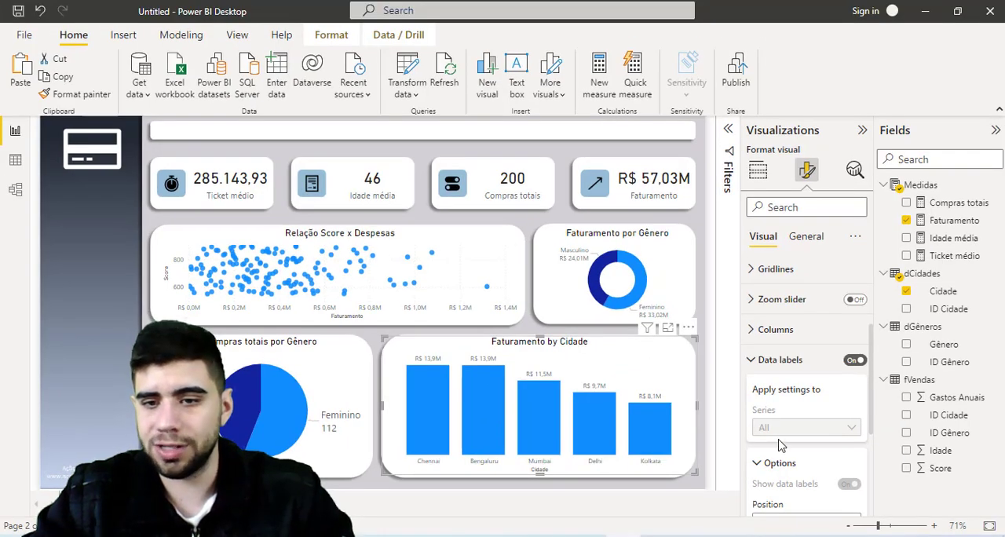
{"action": "scroll", "coordinate": [805, 444], "scroll_direction": "down", "scroll_amount": 2}
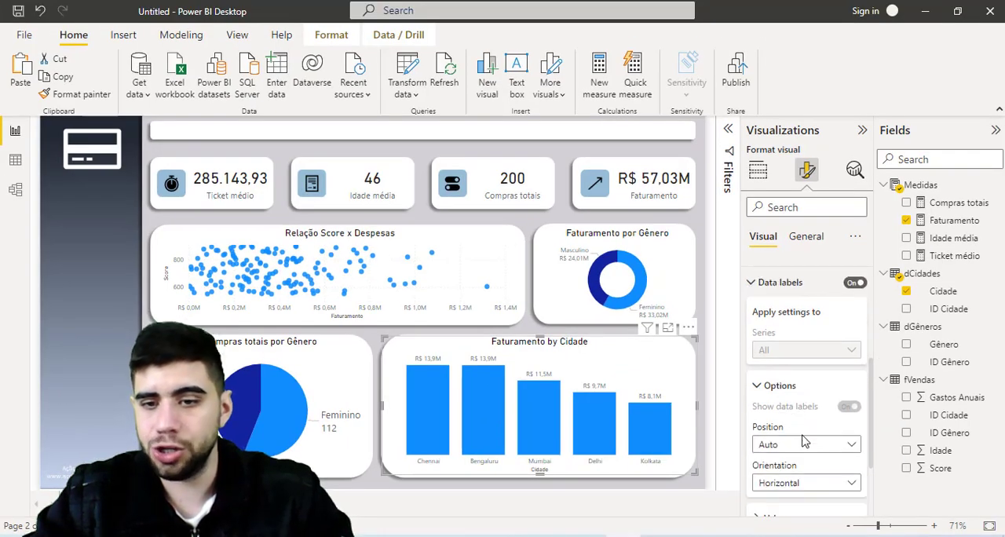
{"action": "scroll", "coordinate": [805, 444], "scroll_direction": "down", "scroll_amount": 1}
{"action": "left_click", "coordinate": [804, 441]}
{"action": "scroll", "coordinate": [837, 441], "scroll_direction": "down", "scroll_amount": 1}
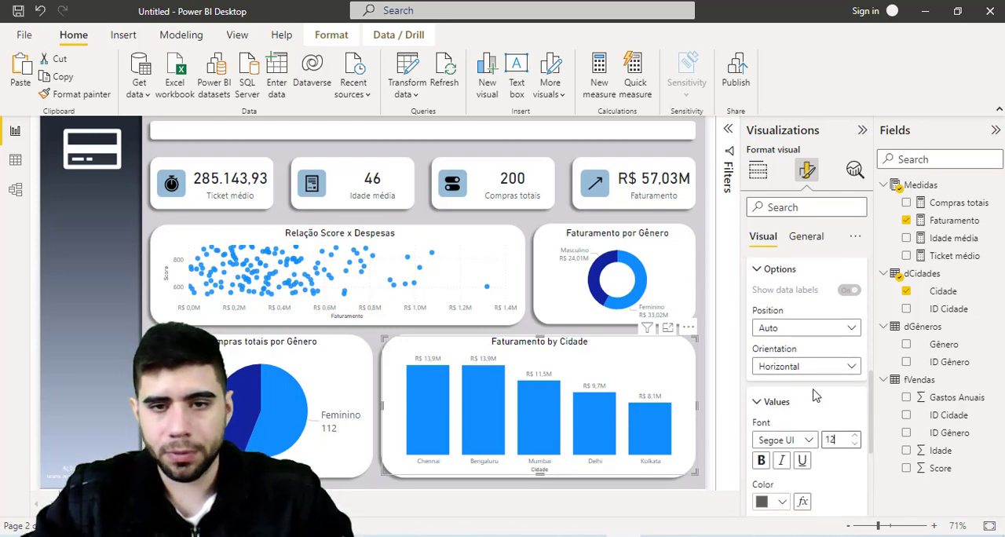
{"action": "scroll", "coordinate": [814, 344], "scroll_direction": "up", "scroll_amount": 1}
{"action": "scroll", "coordinate": [814, 343], "scroll_direction": "up", "scroll_amount": 1}
- Change the column chart's title to "Faturamento por Cidade"
{"action": "left_click", "coordinate": [807, 237]}
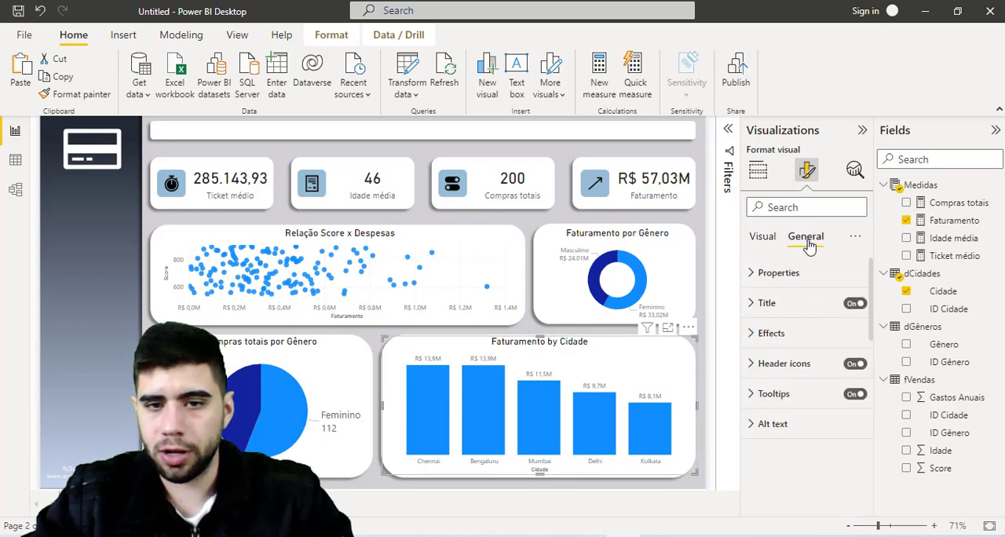
{"action": "left_click", "coordinate": [763, 306]}
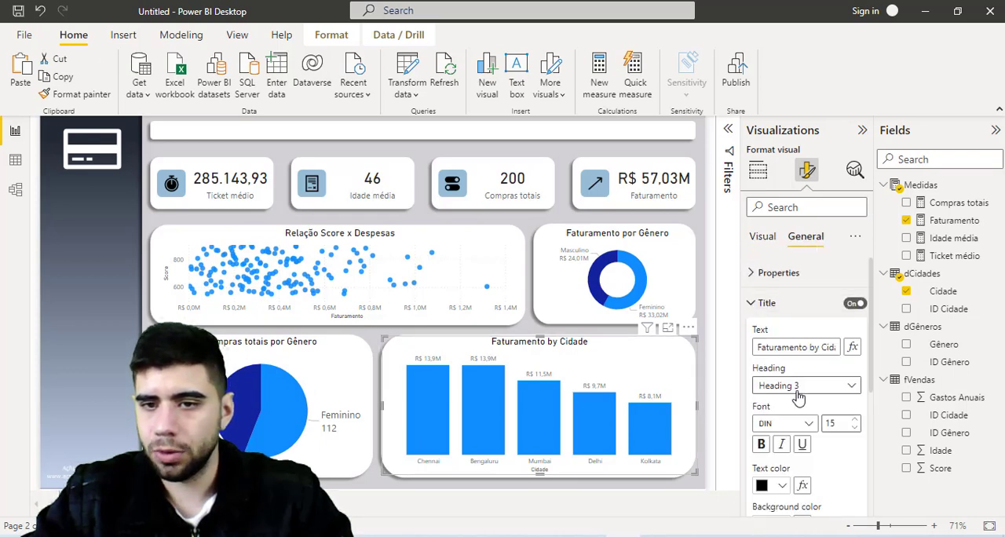
{"action": "double_click", "coordinate": [815, 347]}
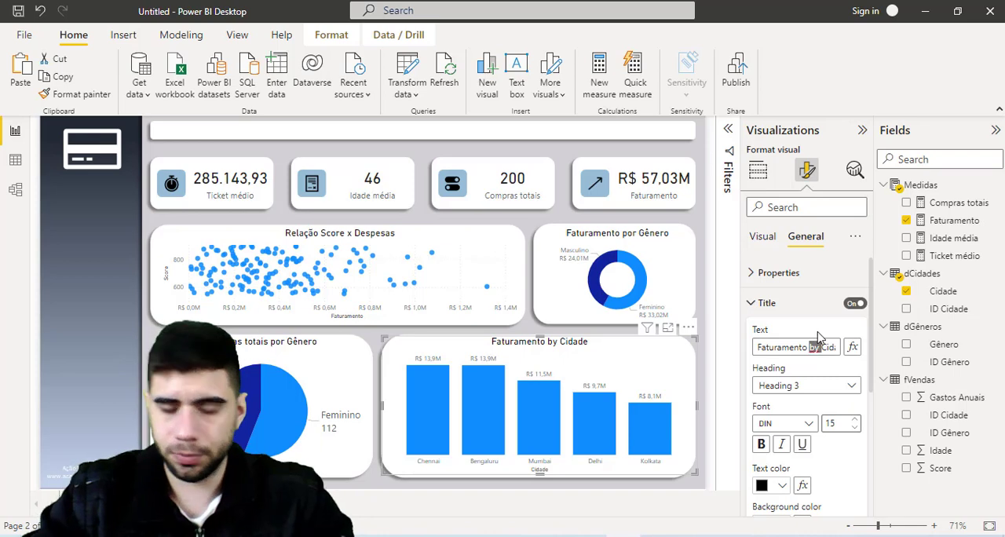
{"action": "type", "text": "por"}
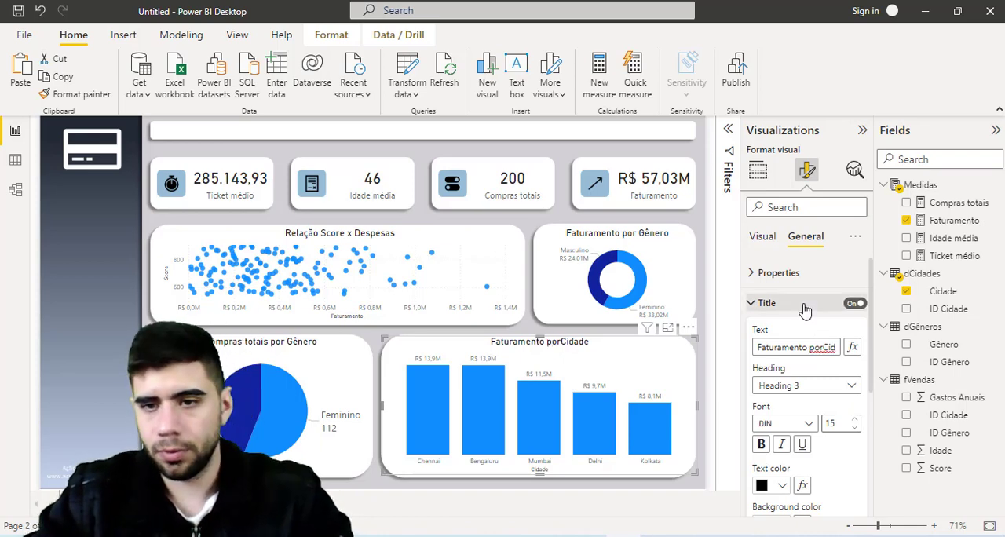
{"action": "left_click", "coordinate": [804, 307]}
{"action": "left_click", "coordinate": [804, 307]}
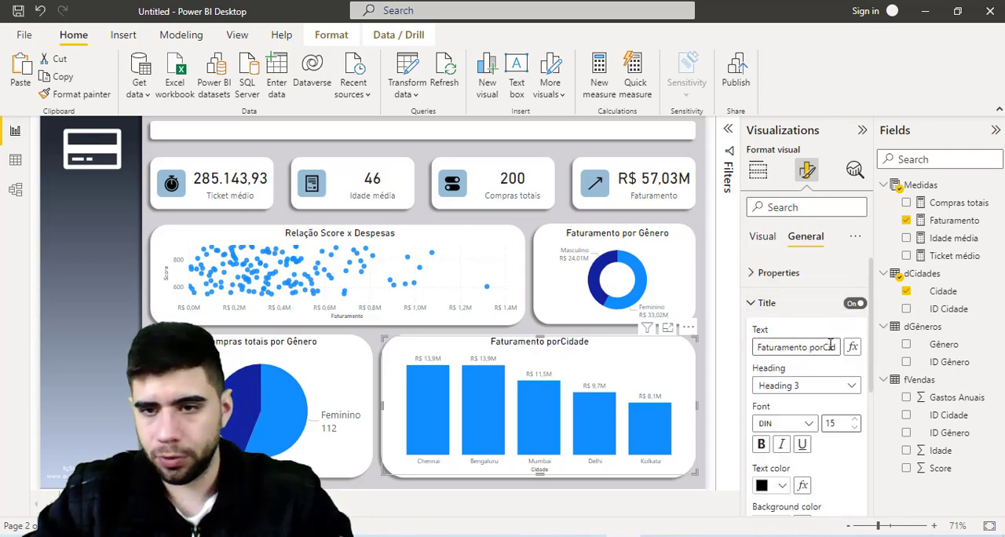
{"action": "left_click", "coordinate": [814, 347]}
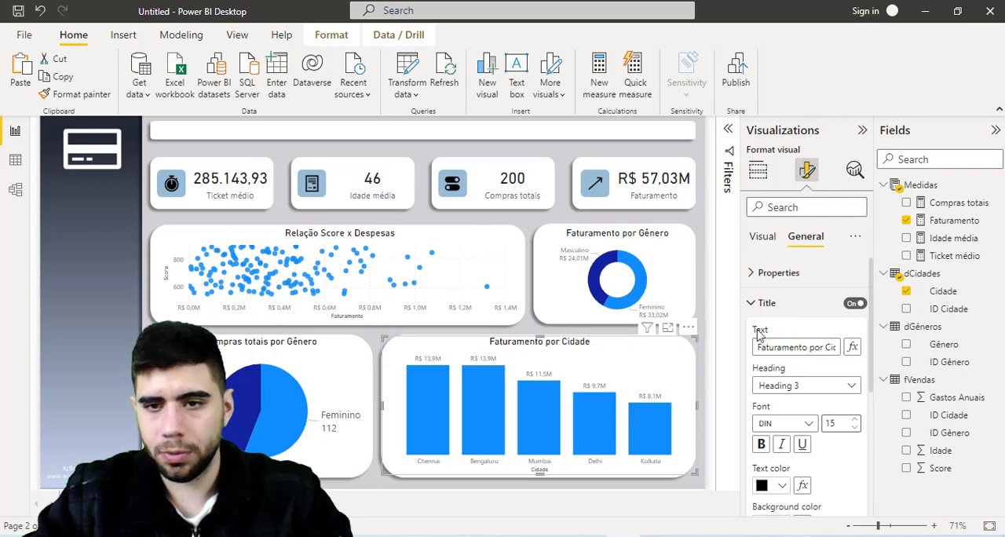
{"action": "left_click", "coordinate": [762, 305]}
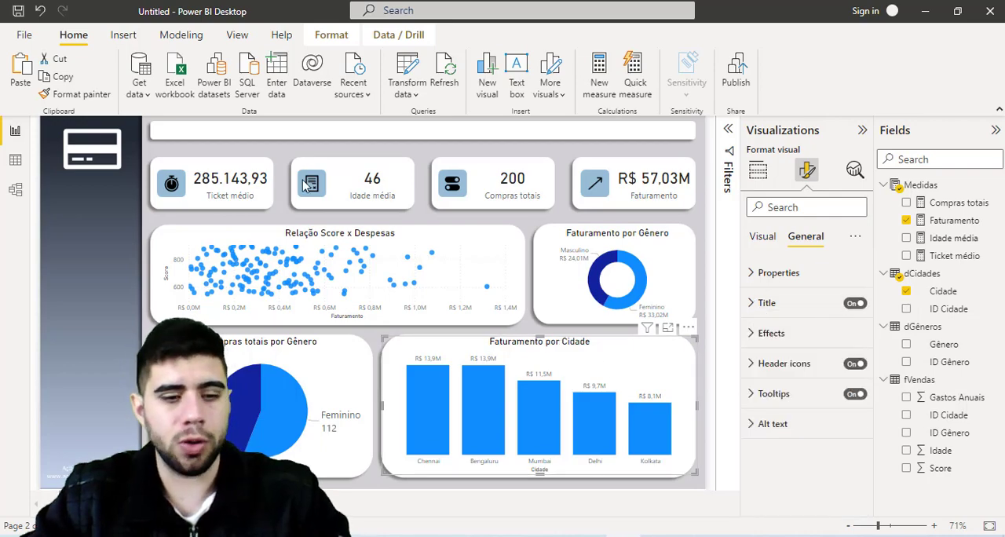
{"action": "key", "text": "ctrl+1"}
{"action": "left_click", "coordinate": [212, 136]}
{"action": "mouse_move", "coordinate": [72, 104]}
{"action": "left_mouse_down"}
{"action": "mouse_move", "coordinate": [127, 129]}
{"action": "mouse_move", "coordinate": [665, 156]}
{"action": "left_mouse_up"}
{"action": "key", "text": "Escape"}
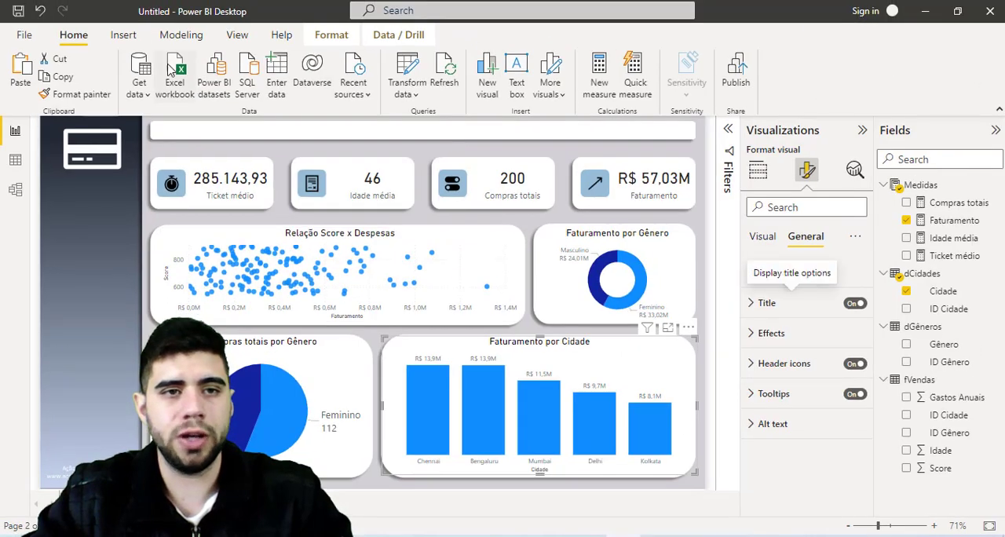
- Insert a text box with its background turned off at the start of the white header bar above the cards
{"action": "left_click", "coordinate": [123, 34]}
{"action": "key", "text": "ctrl+1"}
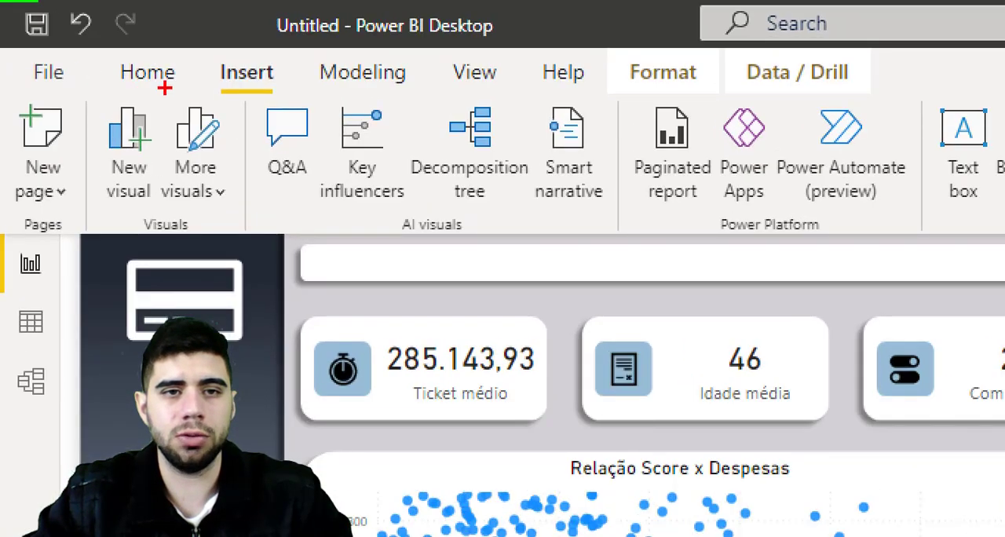
{"action": "left_click_drag", "start_coordinate": [225, 49], "coordinate": [281, 88]}
{"action": "key", "text": "Escape"}
{"action": "key", "text": "ctrl+1"}
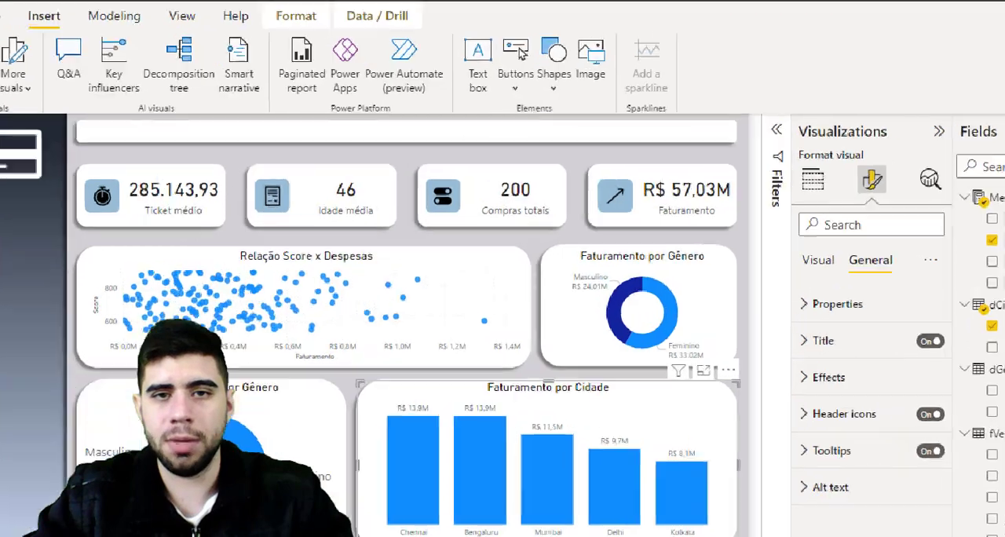
{"action": "left_click_drag", "start_coordinate": [427, 72], "coordinate": [489, 126]}
{"action": "key", "text": "Escape"}
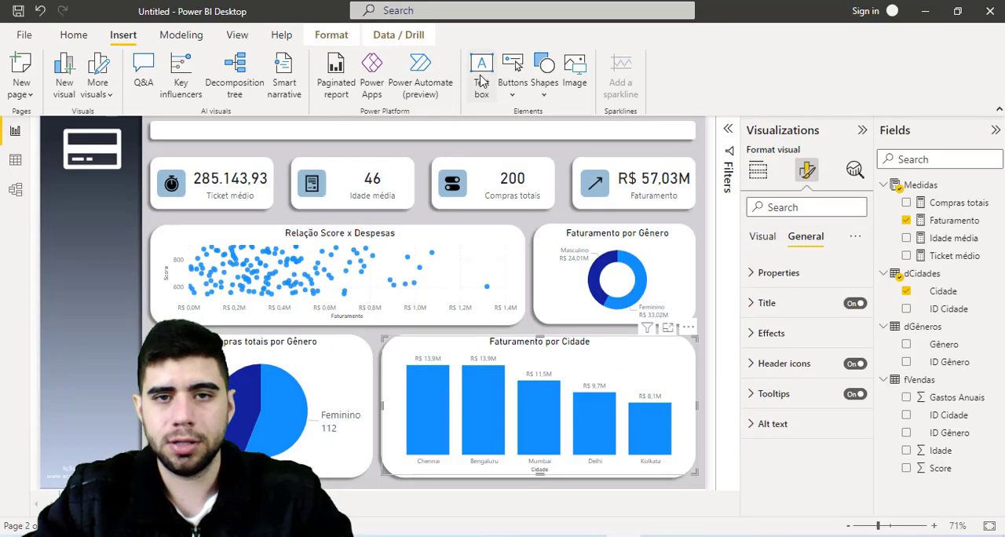
{"action": "left_click", "coordinate": [482, 79]}
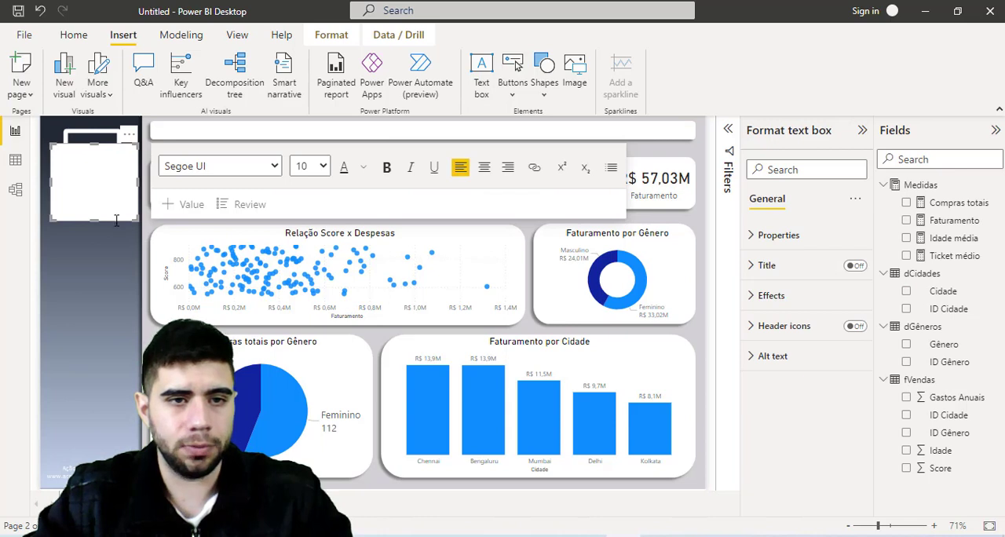
{"action": "left_click_drag", "start_coordinate": [115, 221], "coordinate": [225, 203]}
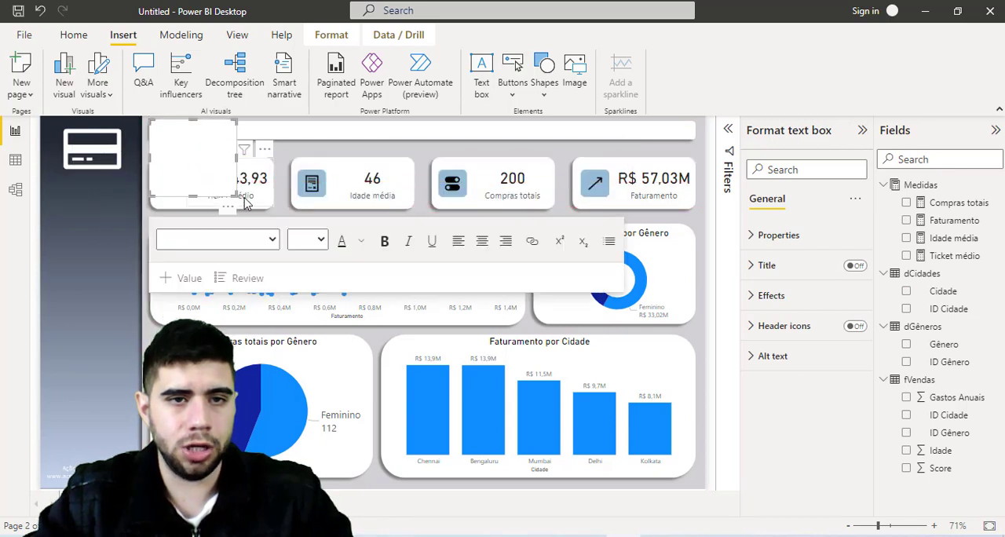
{"action": "left_click", "coordinate": [773, 296]}
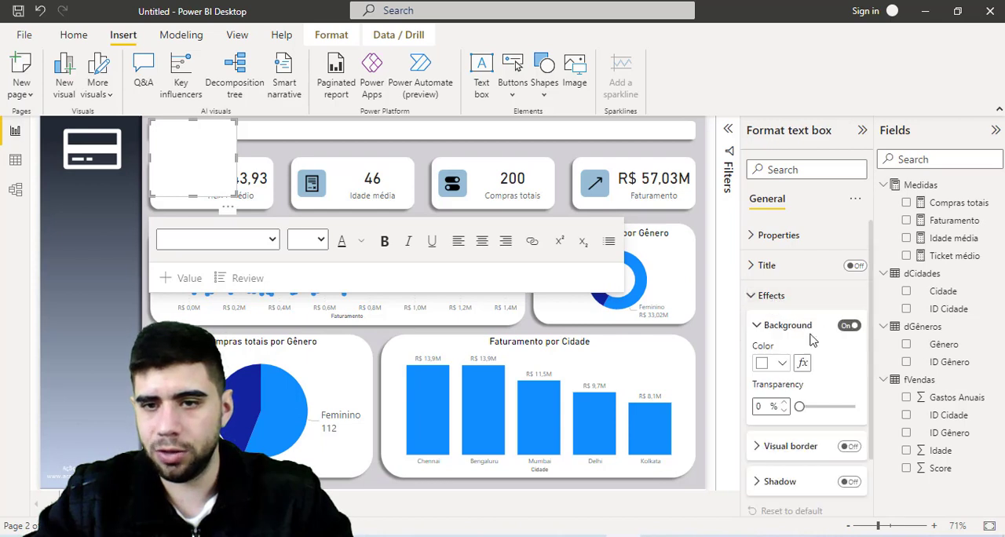
{"action": "left_click", "coordinate": [849, 325]}
- Stretch the text box across the header bar and enter the text "Relatório de gastos do shopping"
{"action": "left_click_drag", "start_coordinate": [236, 195], "coordinate": [690, 144]}
{"action": "left_click", "coordinate": [431, 129]}
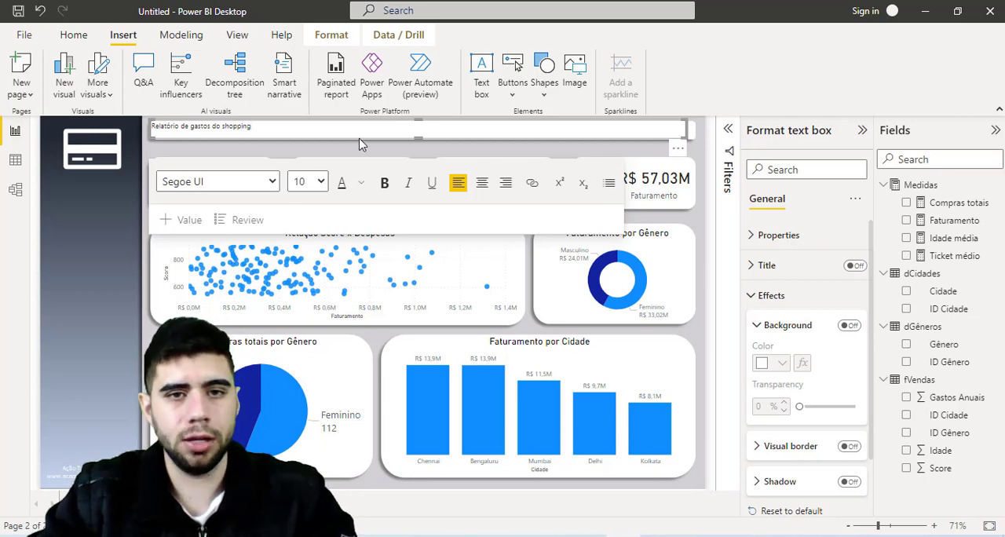
{"action": "left_click", "coordinate": [360, 139]}
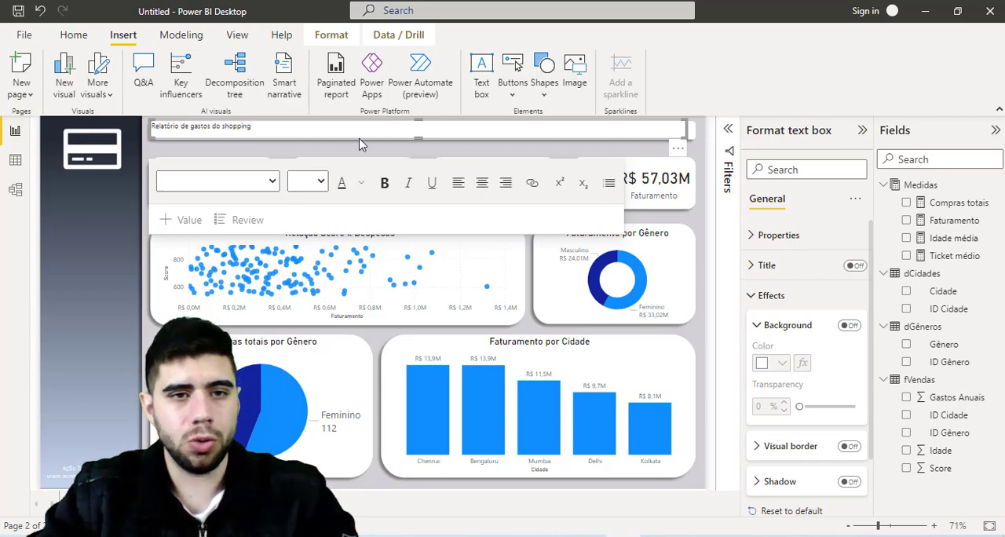
{"action": "left_click", "coordinate": [272, 183]}
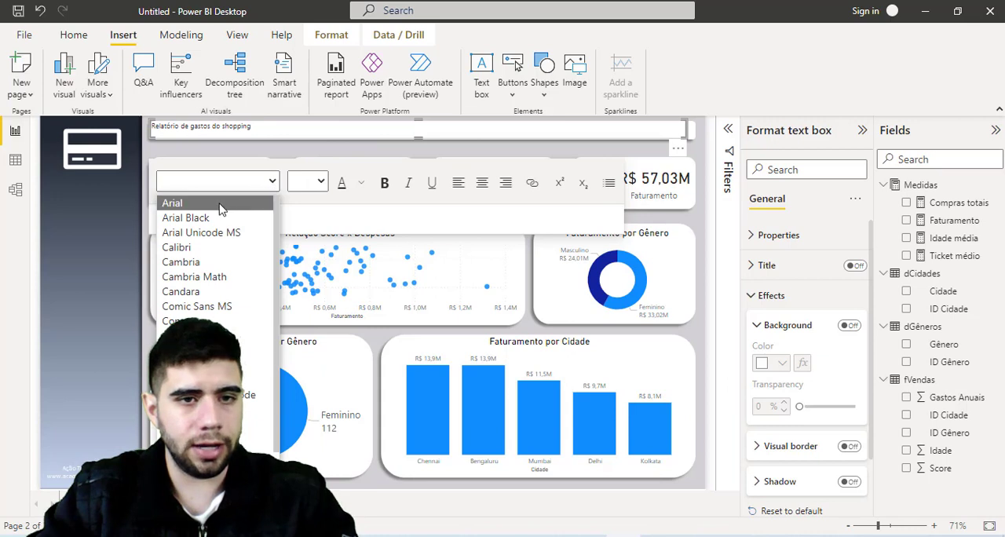
{"action": "left_click", "coordinate": [177, 203]}
- Set the header text "Relatório de gastos do shopping" to Comic Sans MS at font size 20
{"action": "left_click_drag", "start_coordinate": [251, 127], "coordinate": [152, 128]}
{"action": "left_click", "coordinate": [257, 134]}
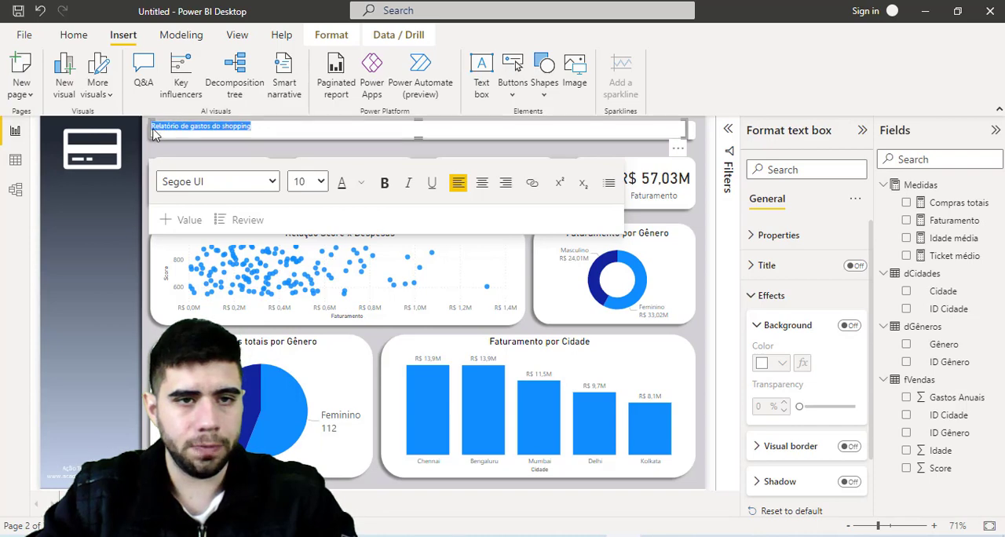
{"action": "left_click", "coordinate": [217, 183]}
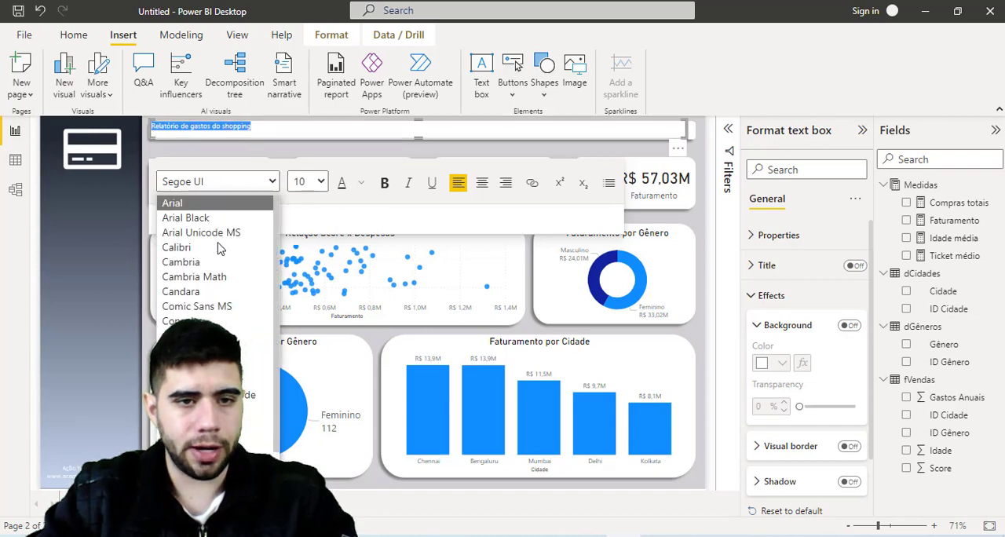
{"action": "left_click", "coordinate": [206, 308]}
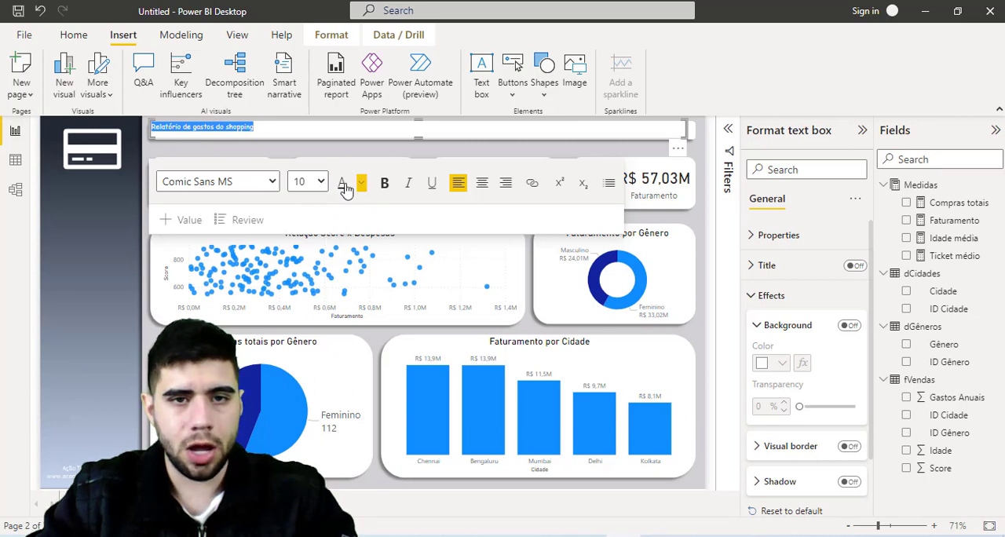
{"action": "left_click", "coordinate": [320, 183]}
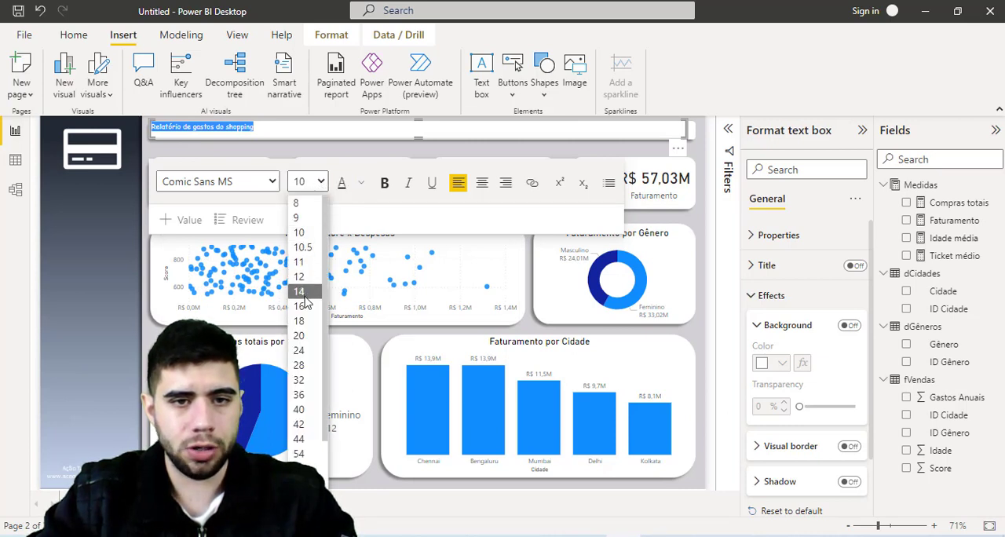
{"action": "left_click", "coordinate": [300, 291]}
{"action": "left_click", "coordinate": [320, 183]}
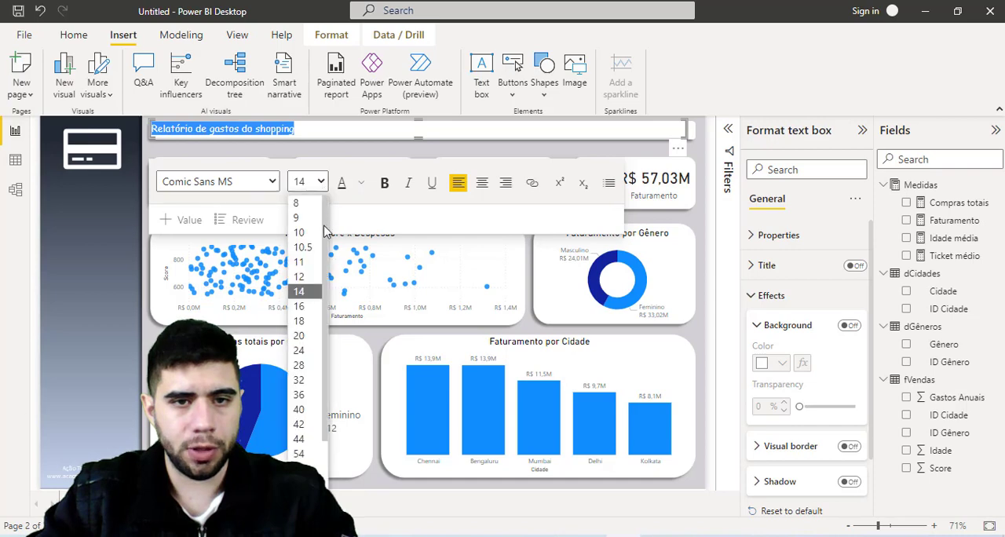
{"action": "left_click", "coordinate": [302, 338]}
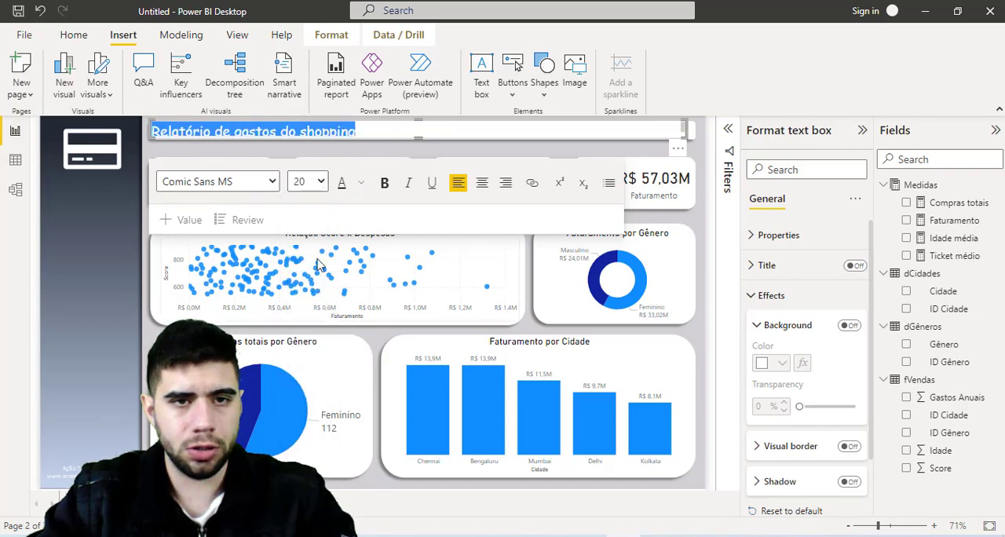
- Make the header text box slightly taller so the whole title line fits
{"action": "left_click", "coordinate": [420, 143]}
{"action": "left_click", "coordinate": [420, 147]}
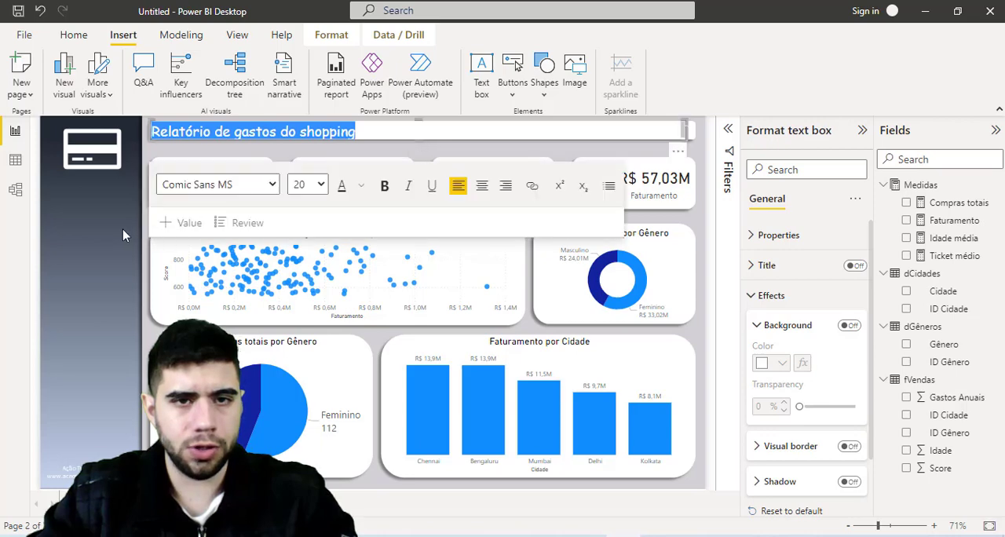
{"action": "left_click", "coordinate": [122, 234]}
{"action": "left_click", "coordinate": [408, 134]}
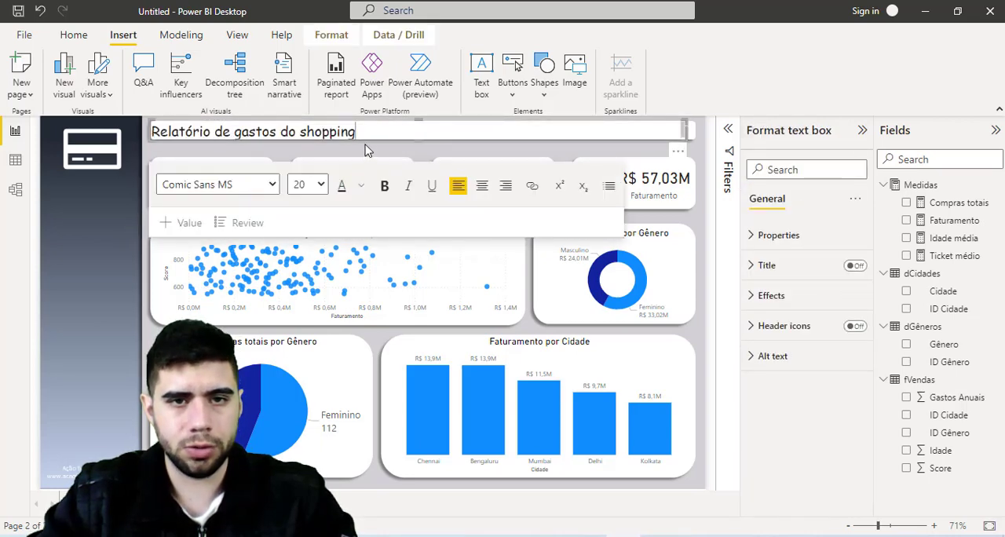
- Color the header title text dark blue and make it bold
{"action": "left_click_drag", "start_coordinate": [365, 132], "coordinate": [149, 132]}
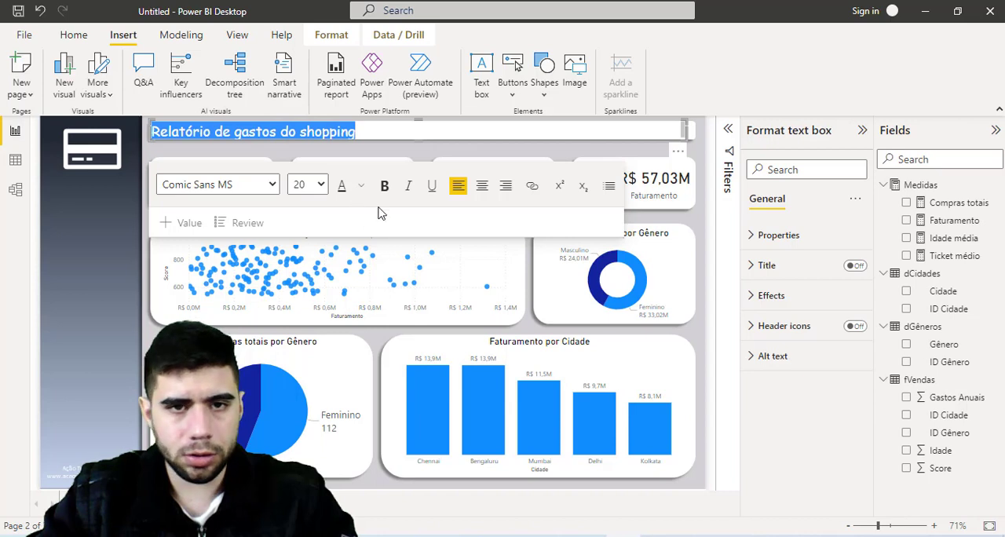
{"action": "left_click", "coordinate": [361, 188]}
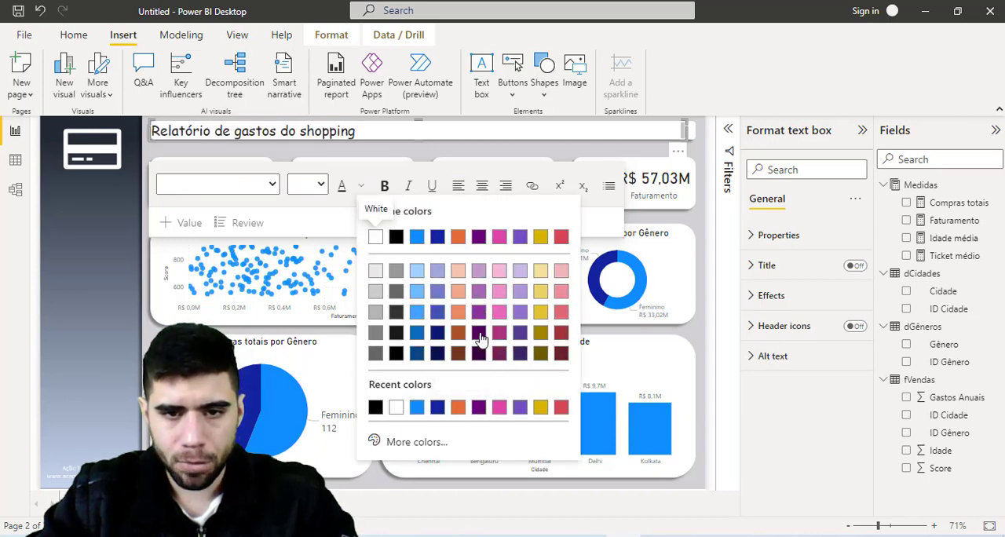
{"action": "left_click", "coordinate": [437, 408]}
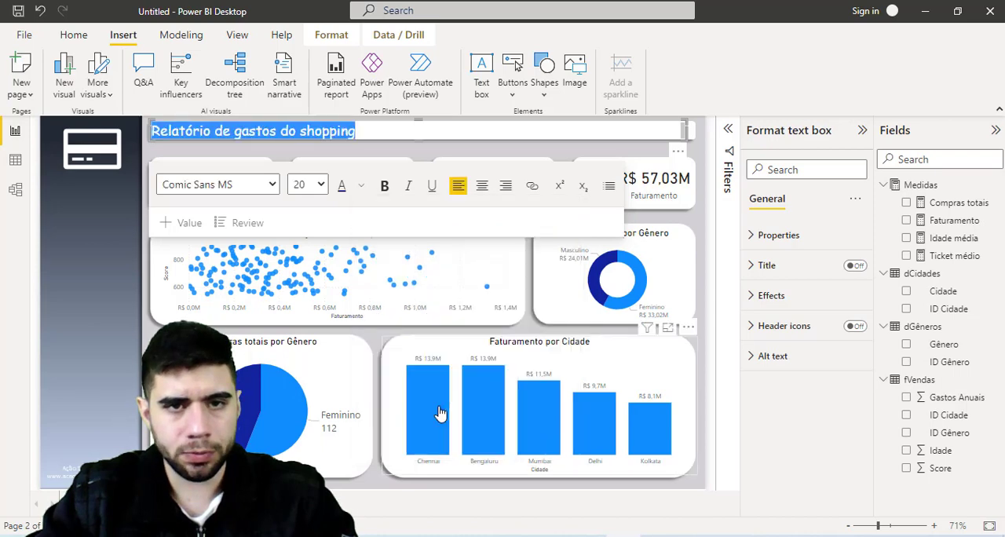
{"action": "left_click", "coordinate": [385, 186]}
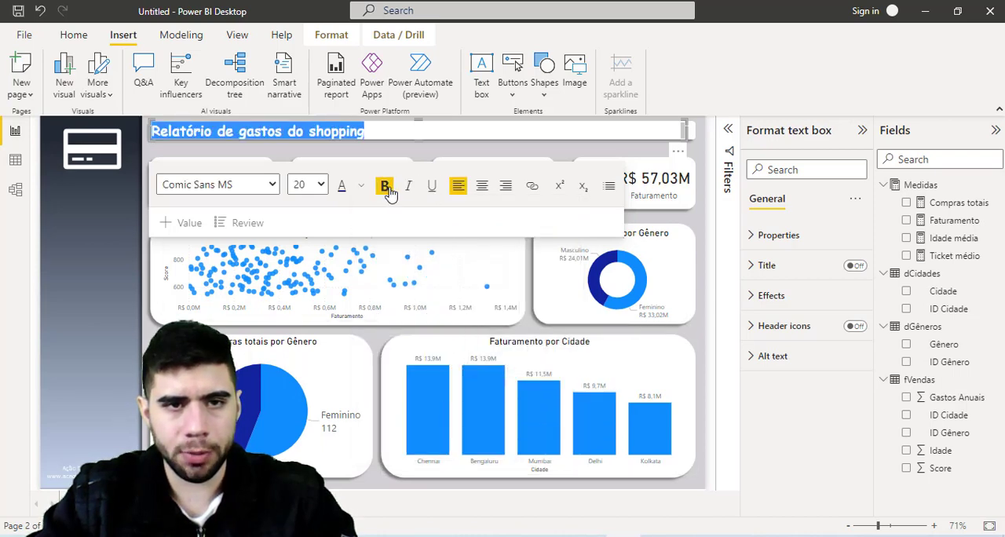
{"action": "left_click", "coordinate": [109, 267]}
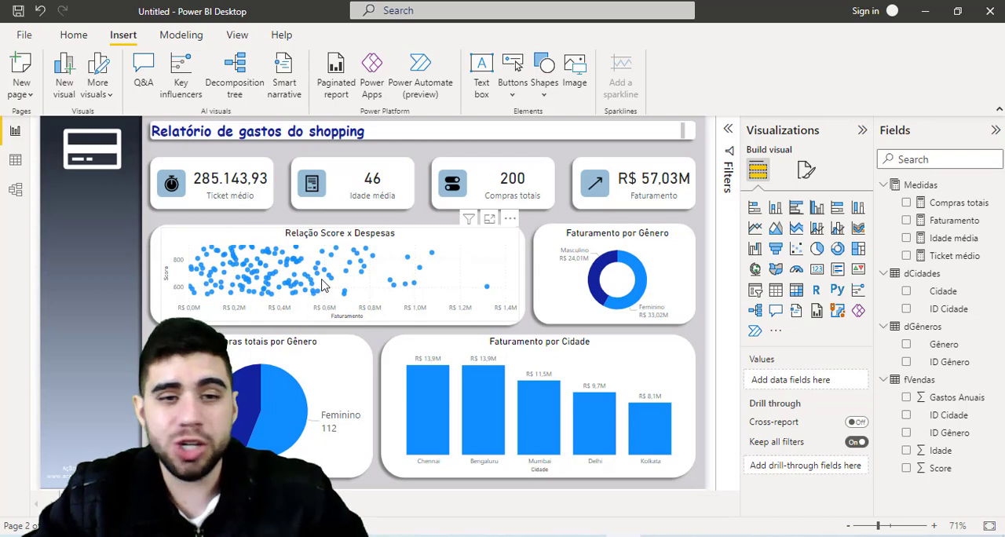
- Check the dashboard's cross-filtering with Chennai and Bengaluru in the column chart and Masculino in the donut chart, clearing each selection
{"action": "left_click", "coordinate": [438, 388]}
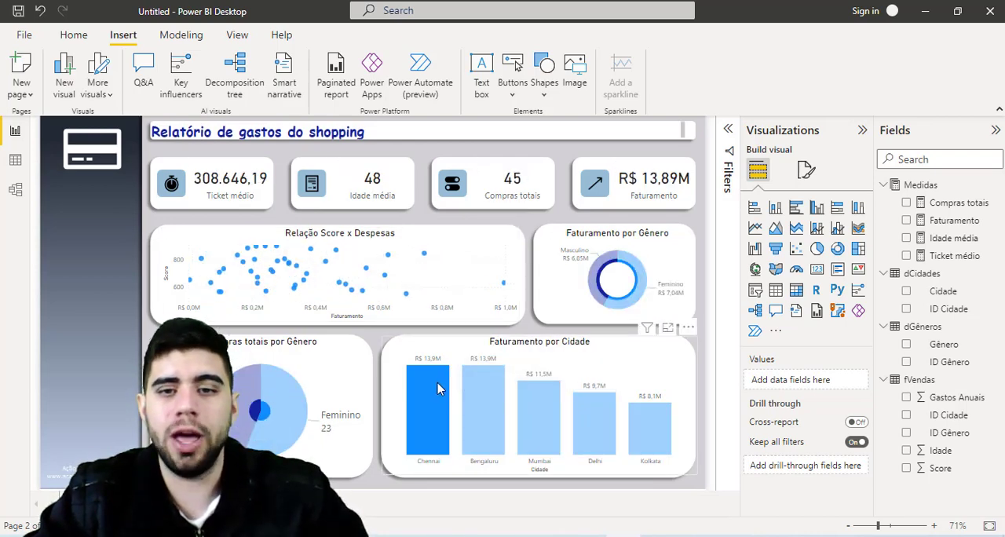
{"action": "left_click", "coordinate": [437, 388]}
{"action": "left_click", "coordinate": [500, 390]}
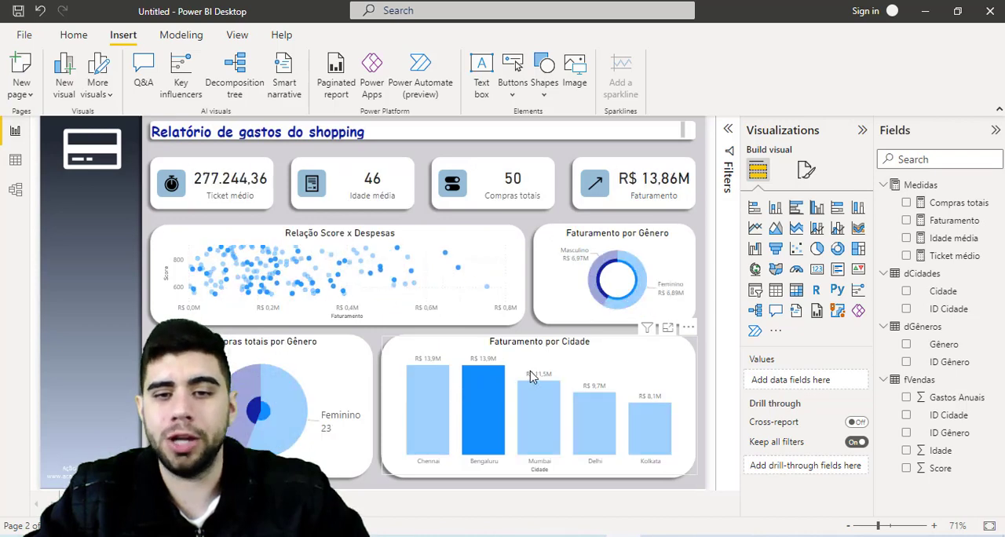
{"action": "left_click", "coordinate": [500, 390]}
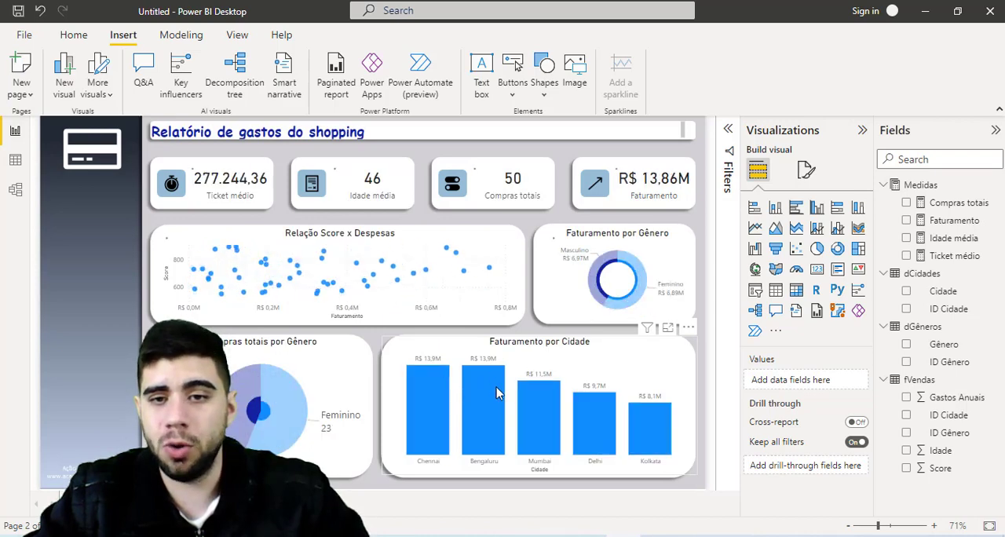
{"action": "left_click", "coordinate": [595, 271]}
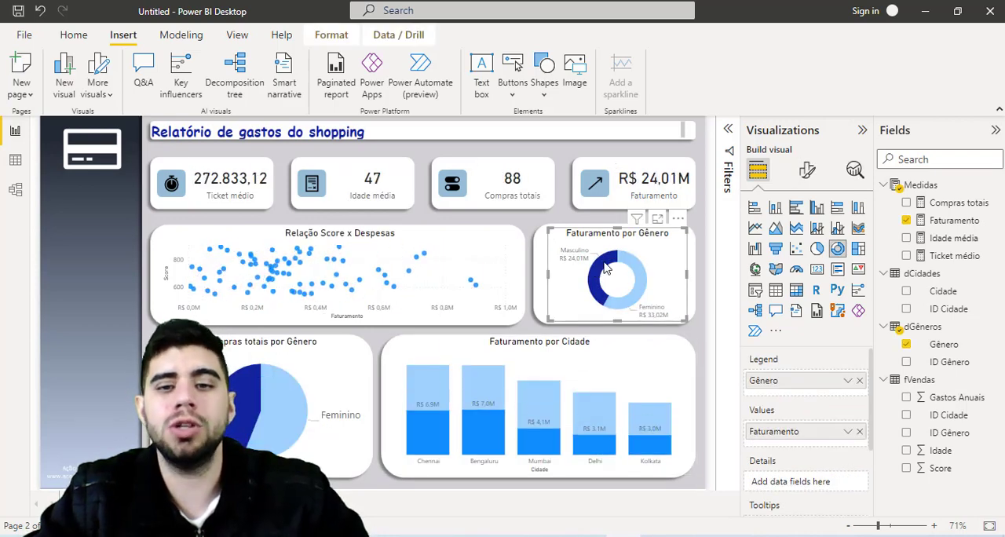
{"action": "left_click", "coordinate": [611, 267]}
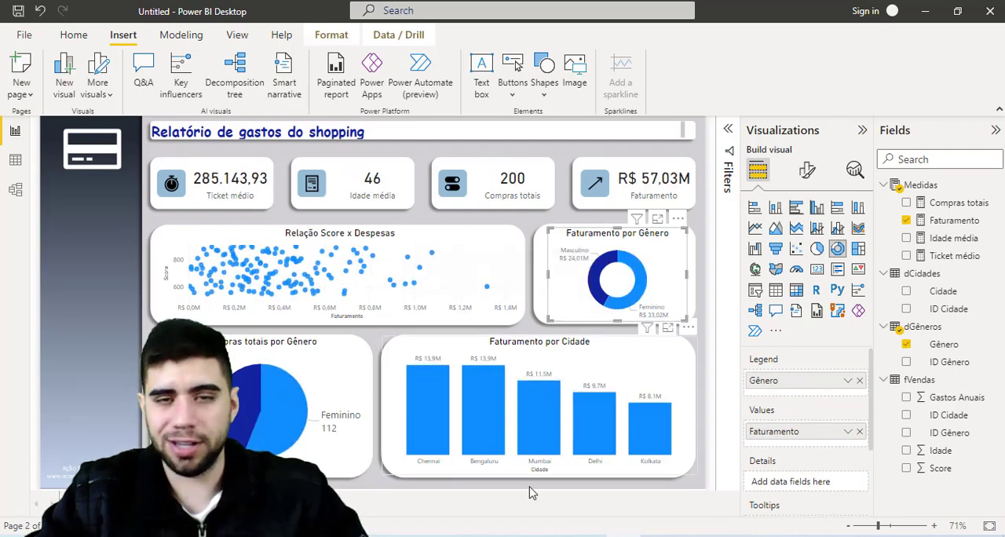